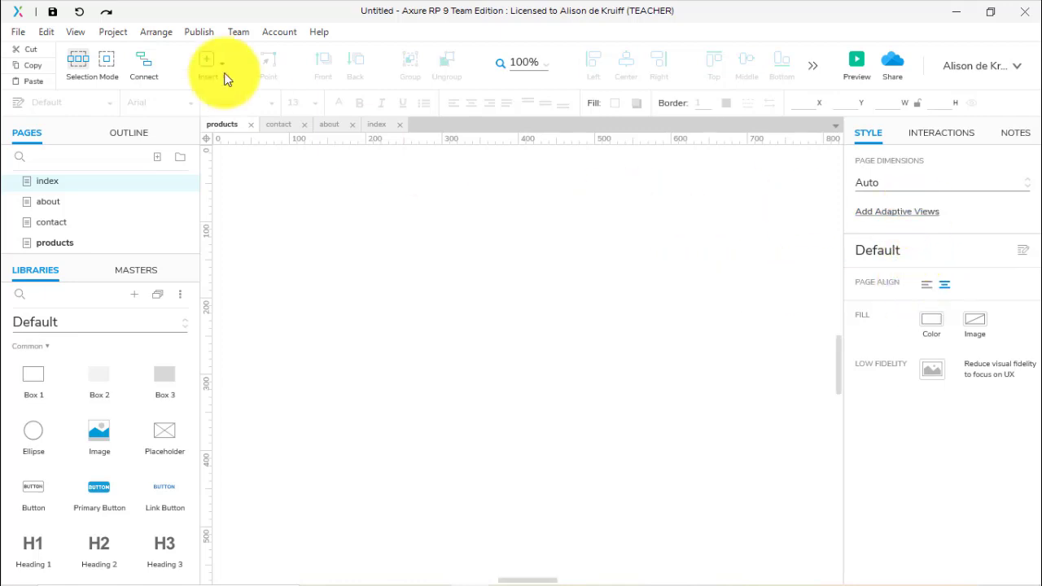
Start an adaptive view set for the products page with the Large Display (1200 x any) preset as its base view.
left_click(112, 33)
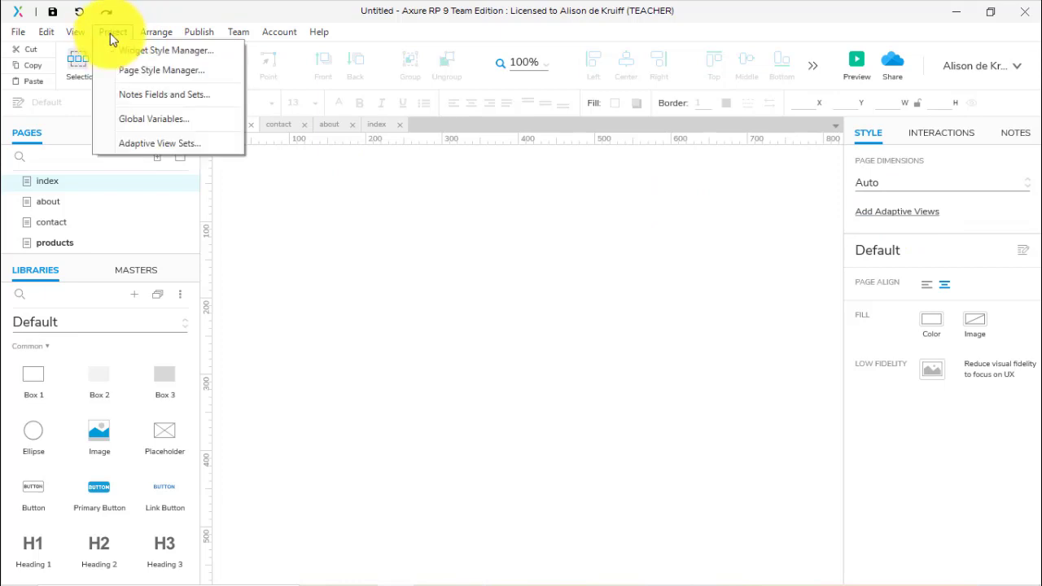
left_click(144, 141)
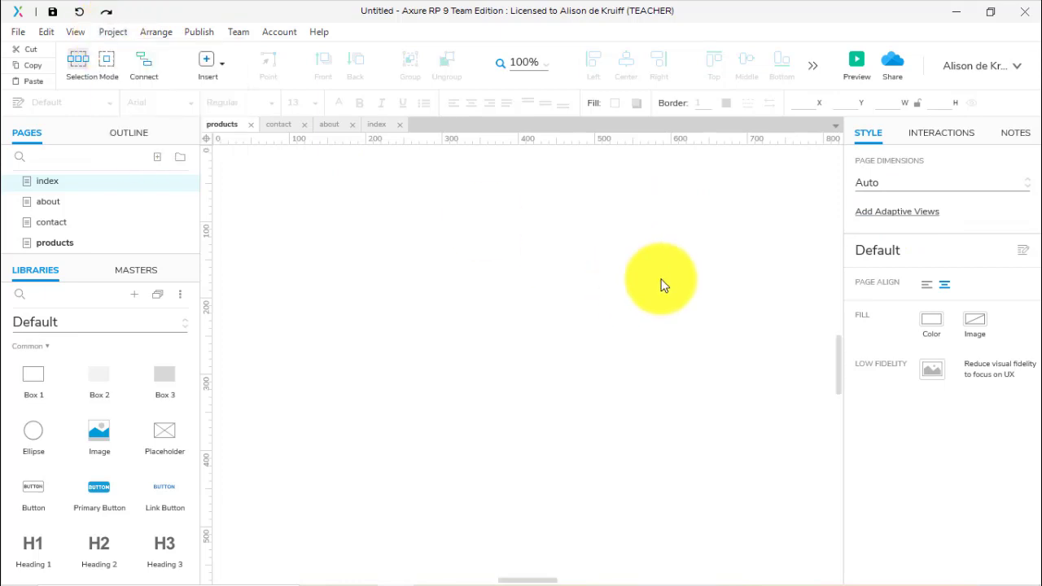
left_click(887, 213)
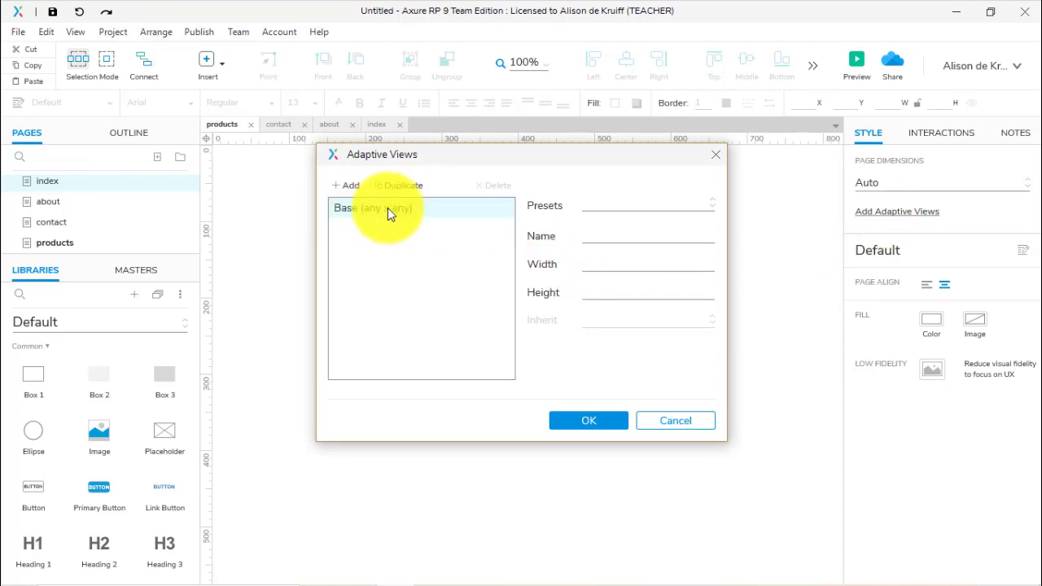
left_click(645, 207)
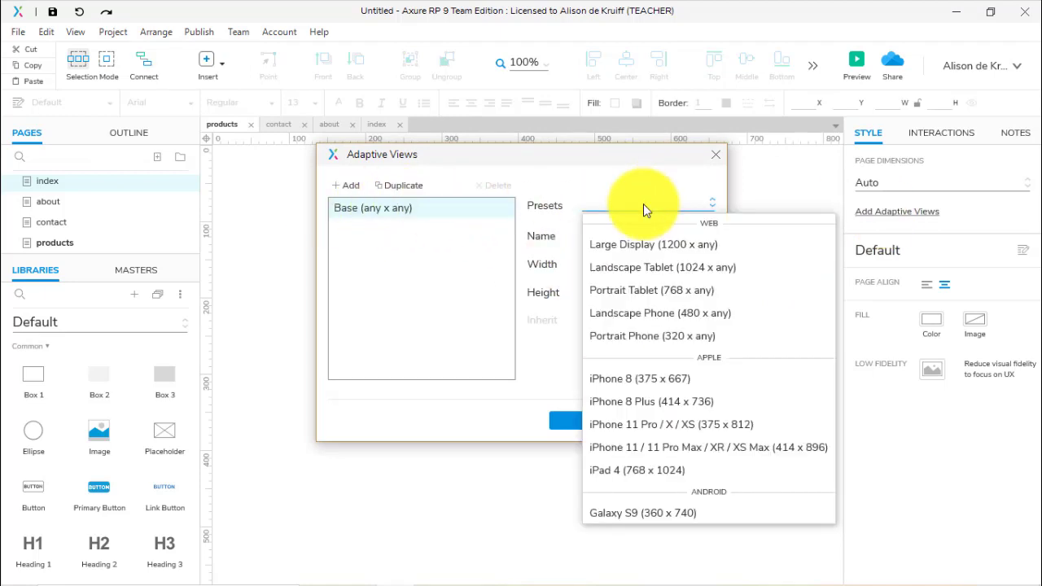
left_click(702, 249)
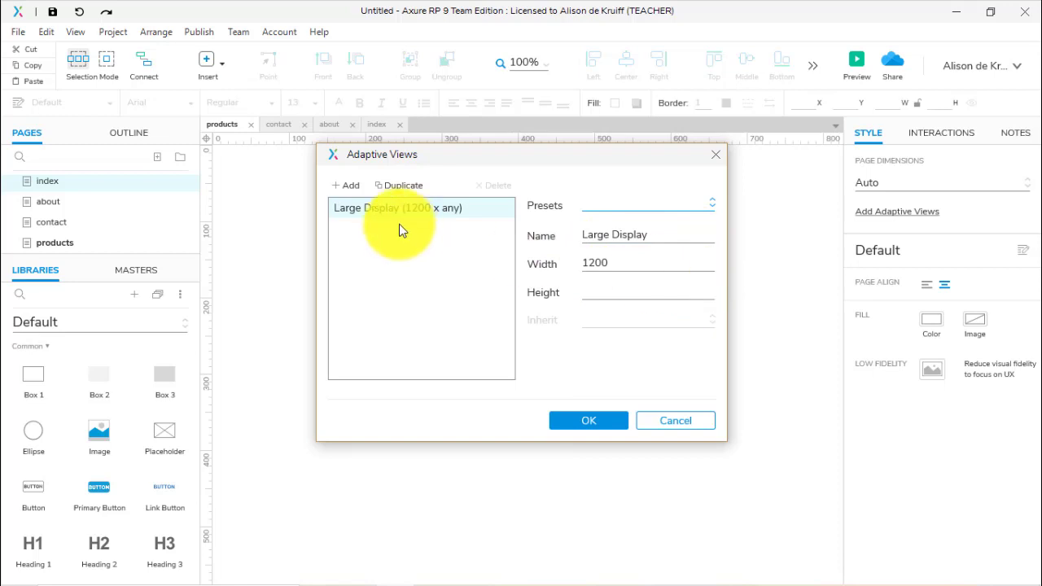
Add a Portrait Phone (320 x any) view inheriting from Large Display, and show the products page in it.
left_click(346, 187)
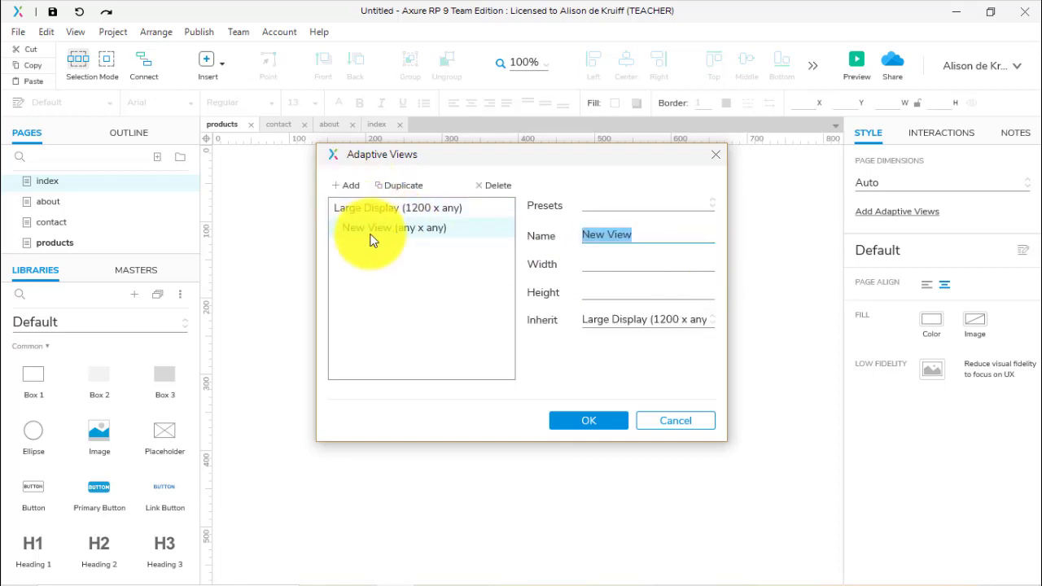
left_click(645, 204)
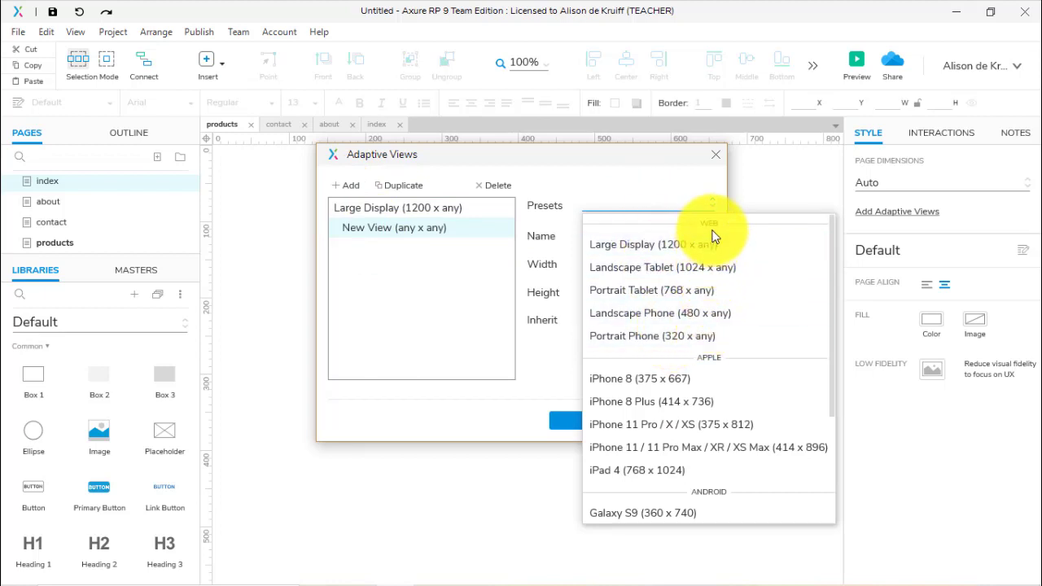
left_click(713, 336)
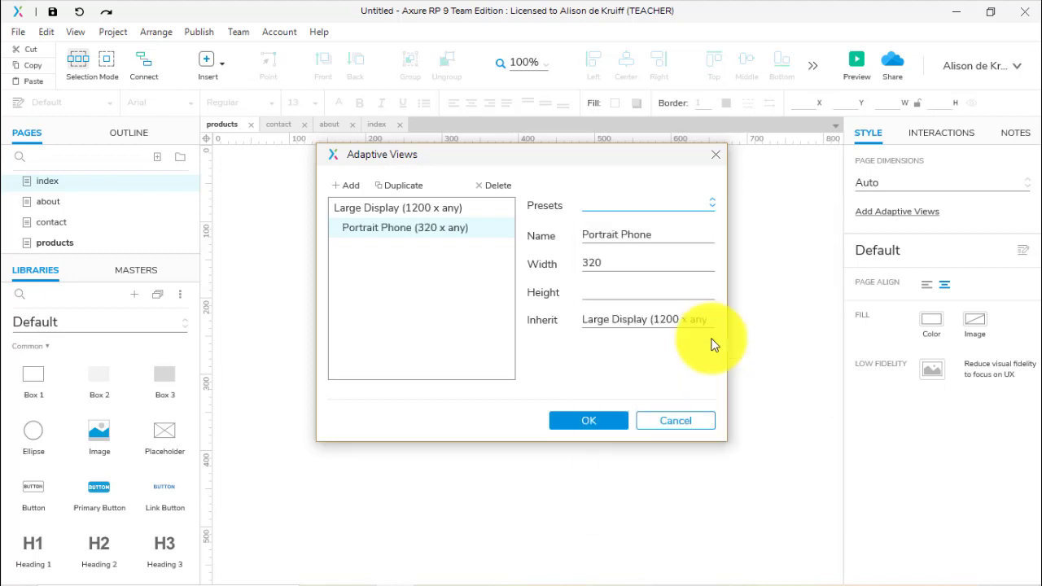
left_click(591, 421)
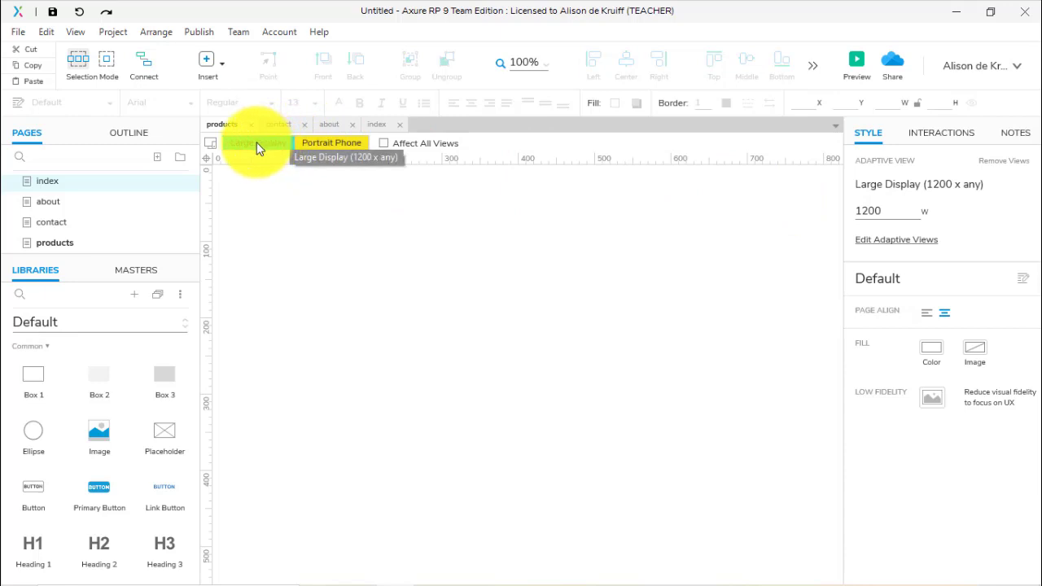
left_click(342, 145)
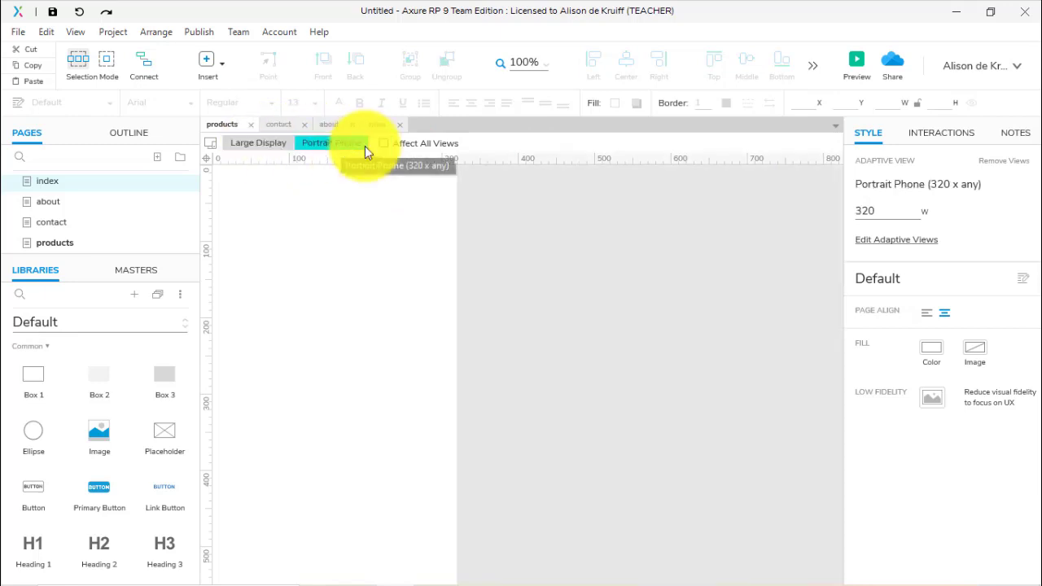
left_click_drag(353, 304, 472, 318)
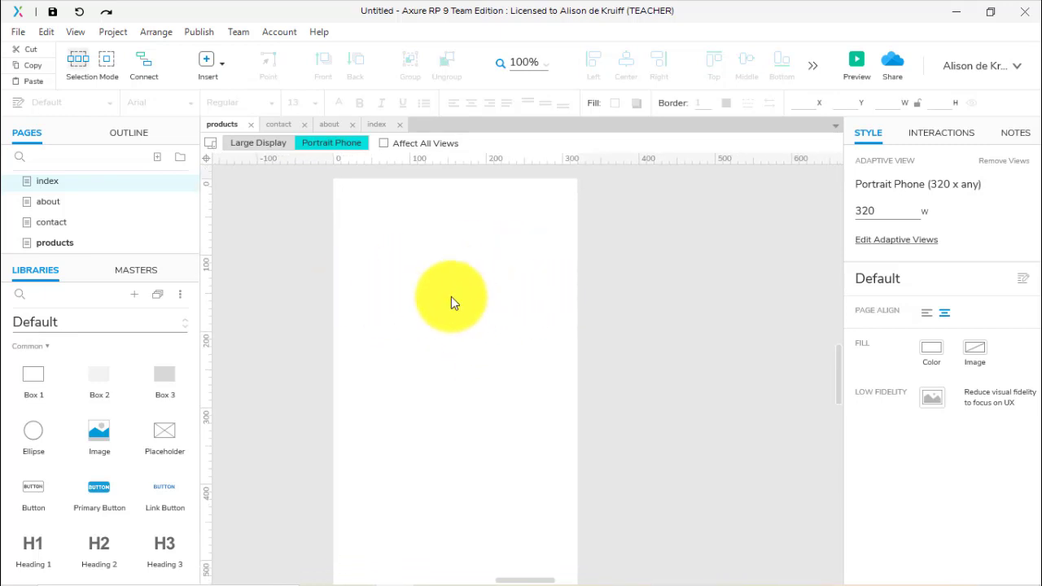
Apply the existing Large Display › Portrait Phone view set to the contact page and switch it to Portrait Phone.
left_click(280, 125)
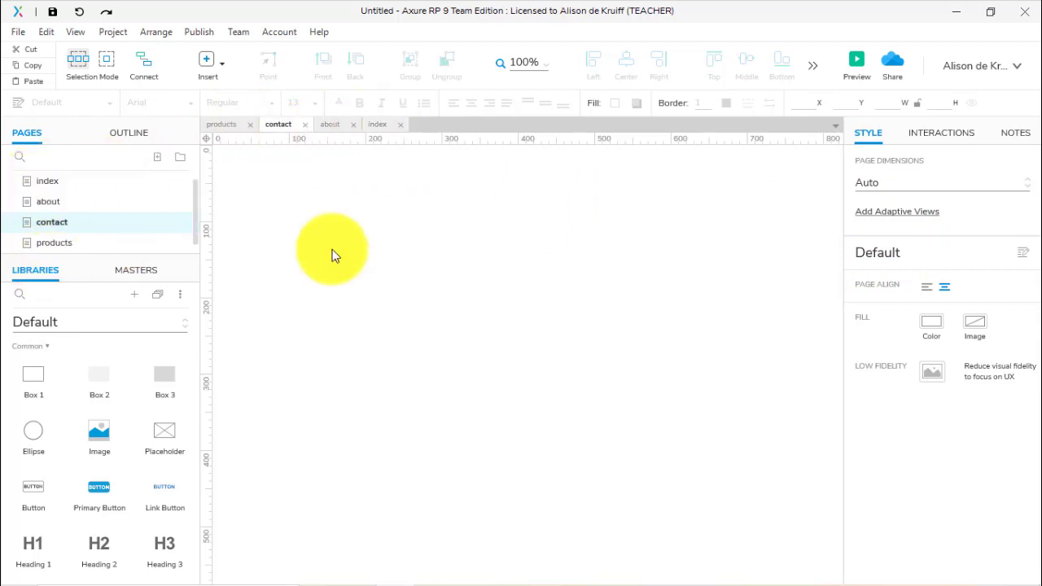
left_click(891, 215)
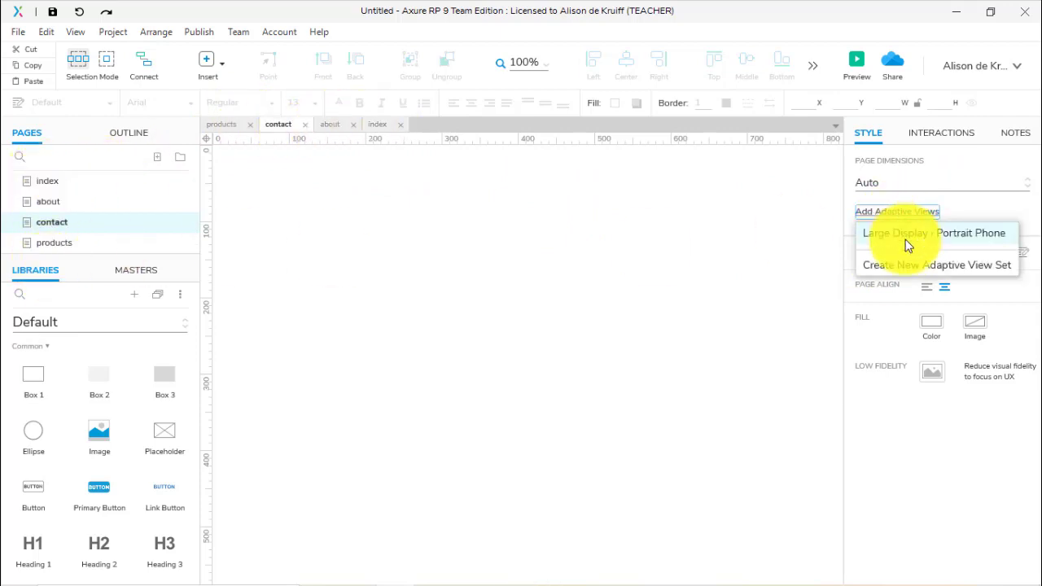
left_click(960, 242)
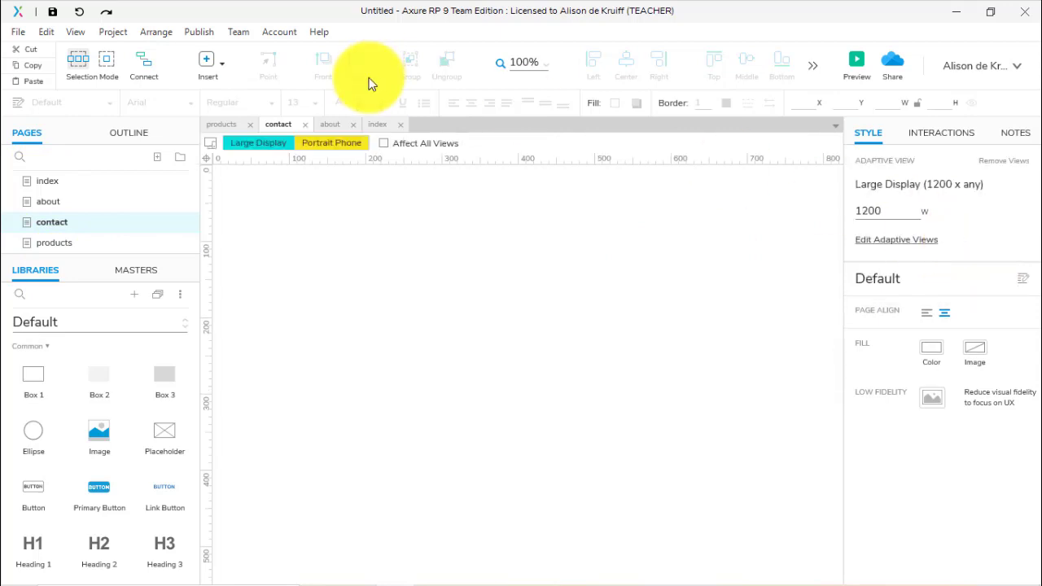
left_click(342, 148)
Apply the existing Large Display › Portrait Phone view set to the about page and switch it to Portrait Phone.
left_click(342, 124)
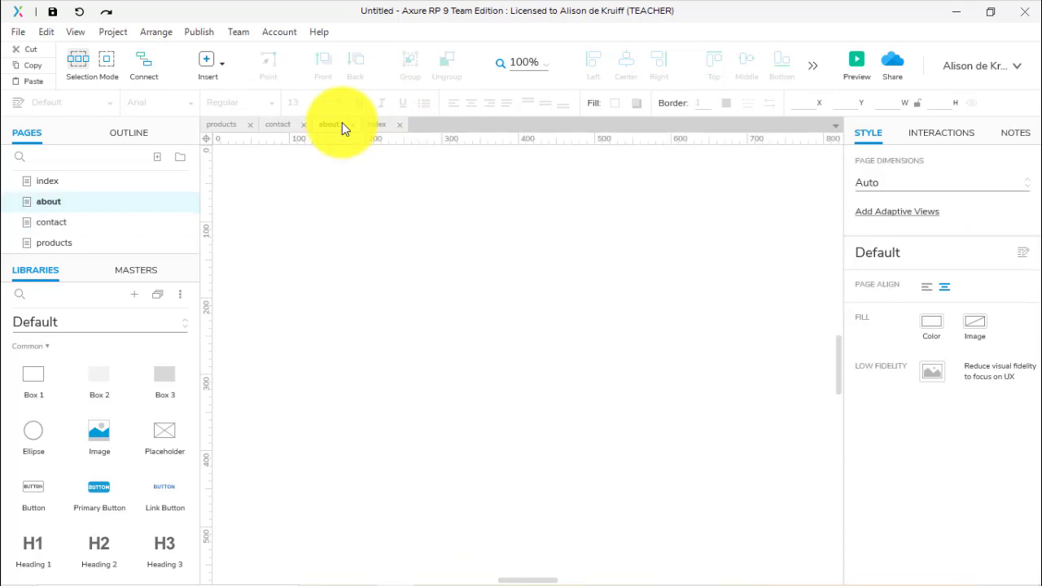
left_click(922, 210)
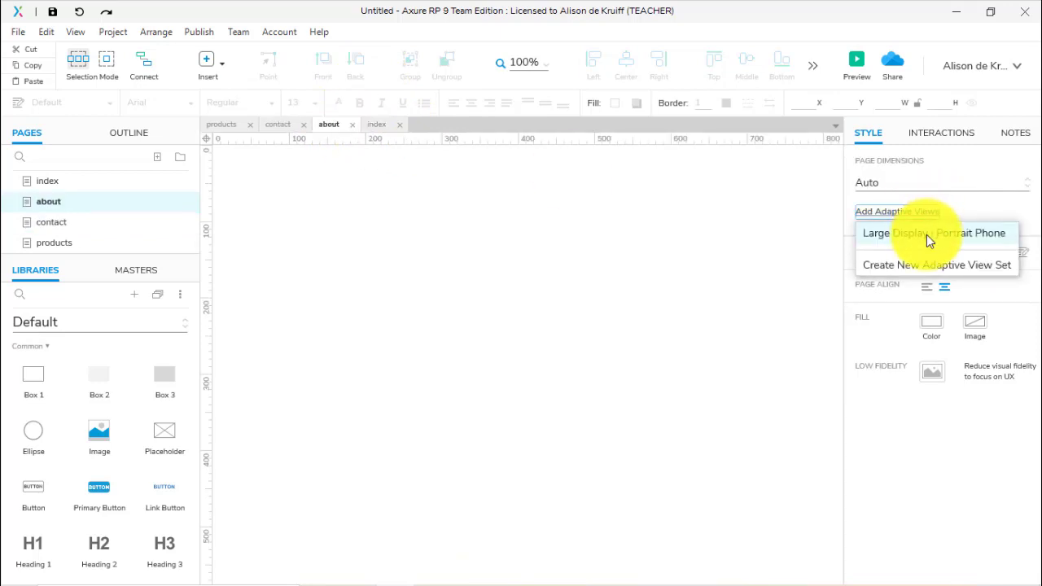
left_click(926, 235)
left_click(353, 143)
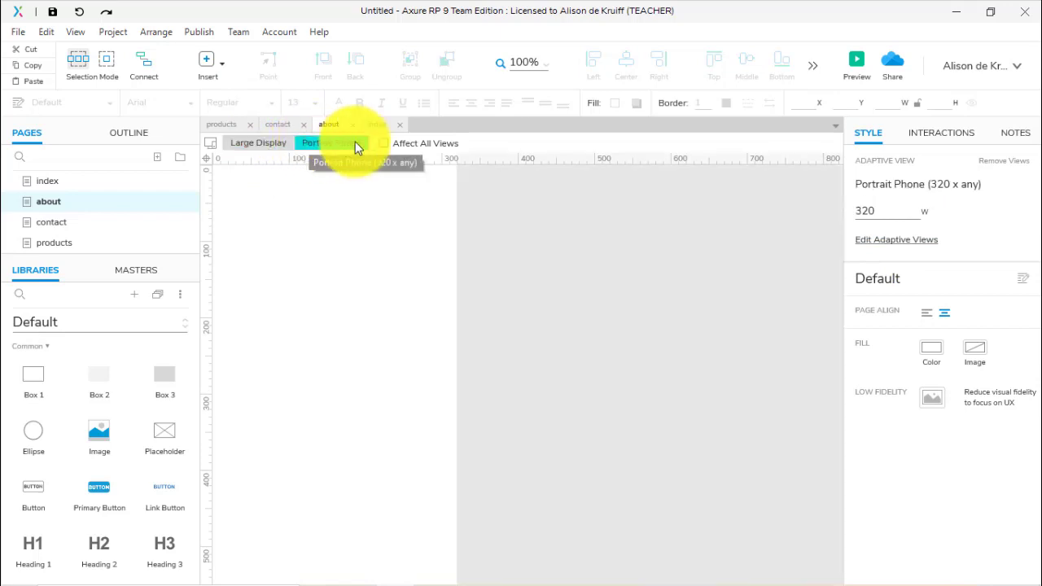
Apply the existing Large Display › Portrait Phone view set to the index page and switch it to Portrait Phone.
left_click(379, 124)
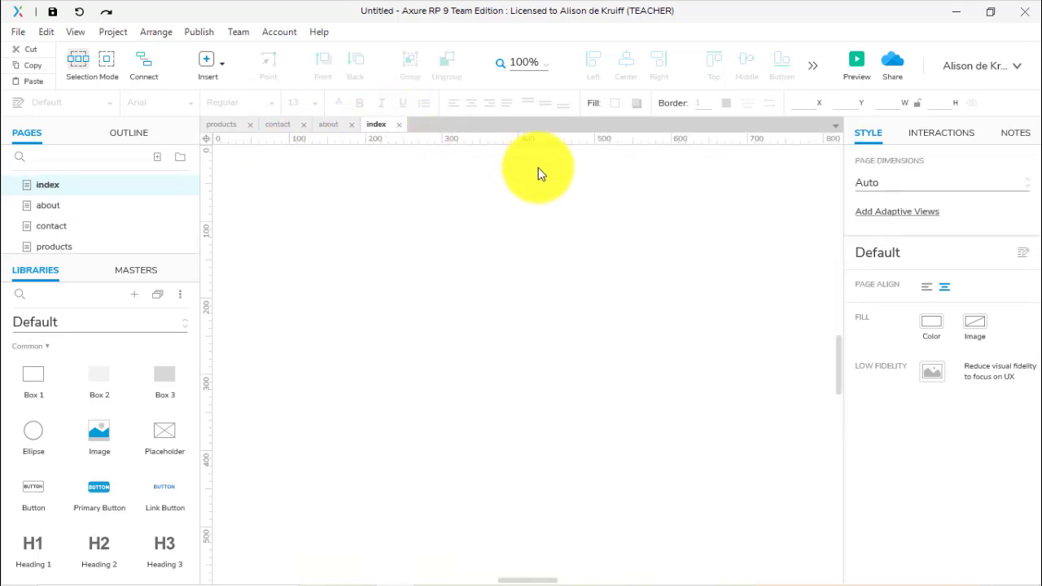
left_click(871, 214)
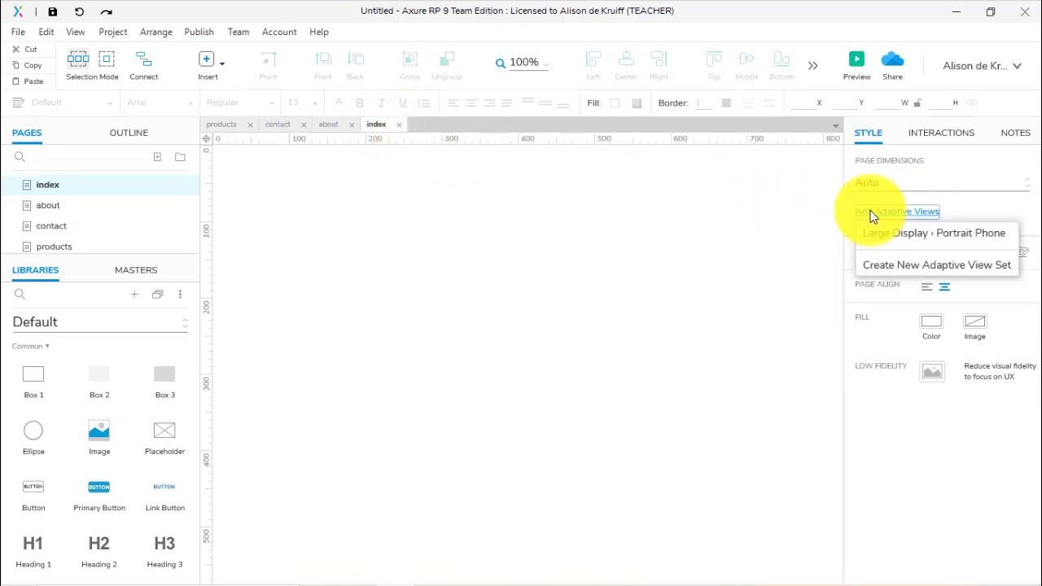
left_click(887, 242)
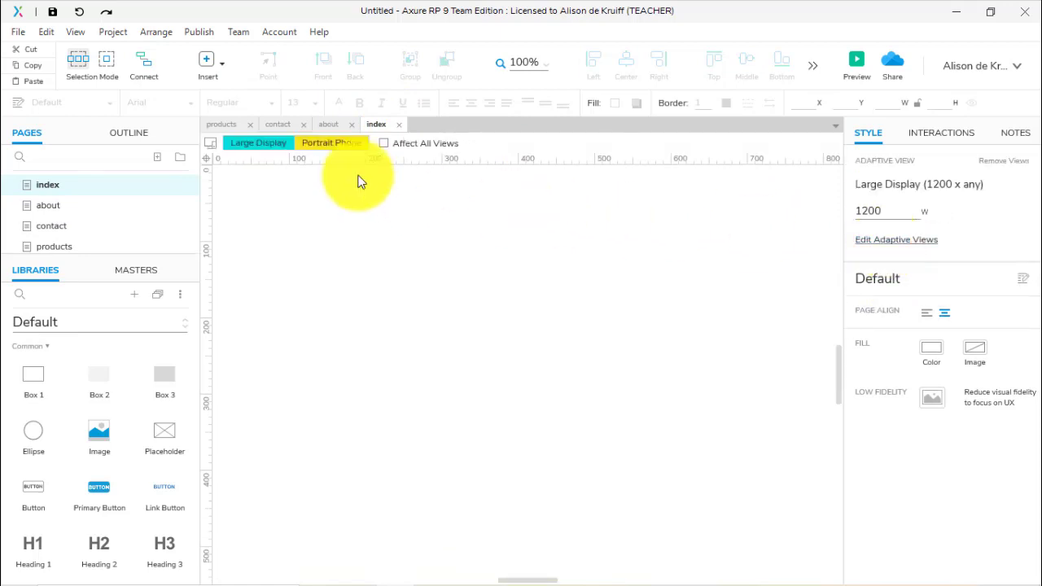
left_click(327, 144)
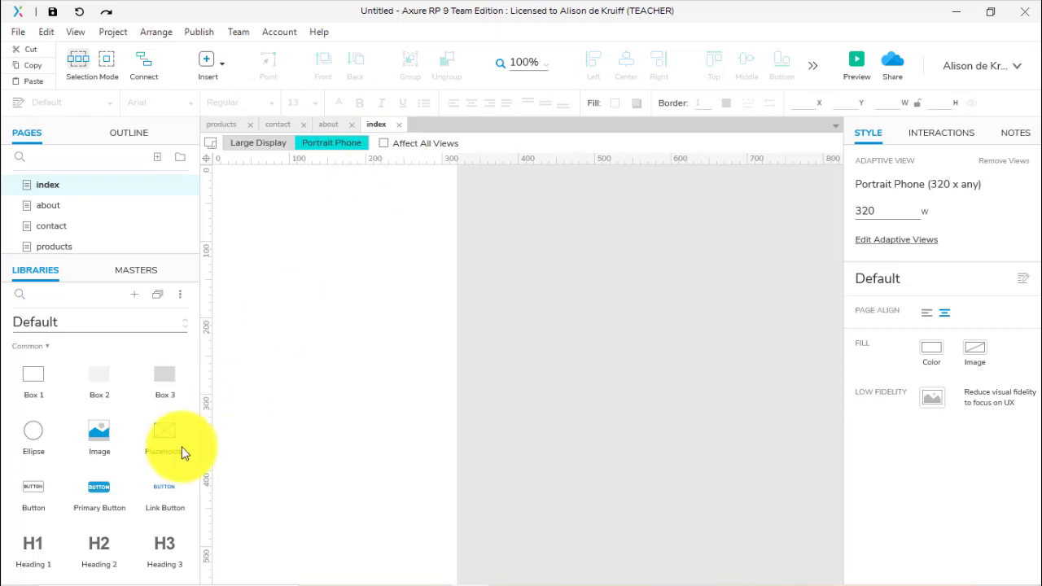
Place a Heading 1 widget on the index page at about X 17, Y 100 and change its text to Home.
left_click_drag(33, 545, 225, 240)
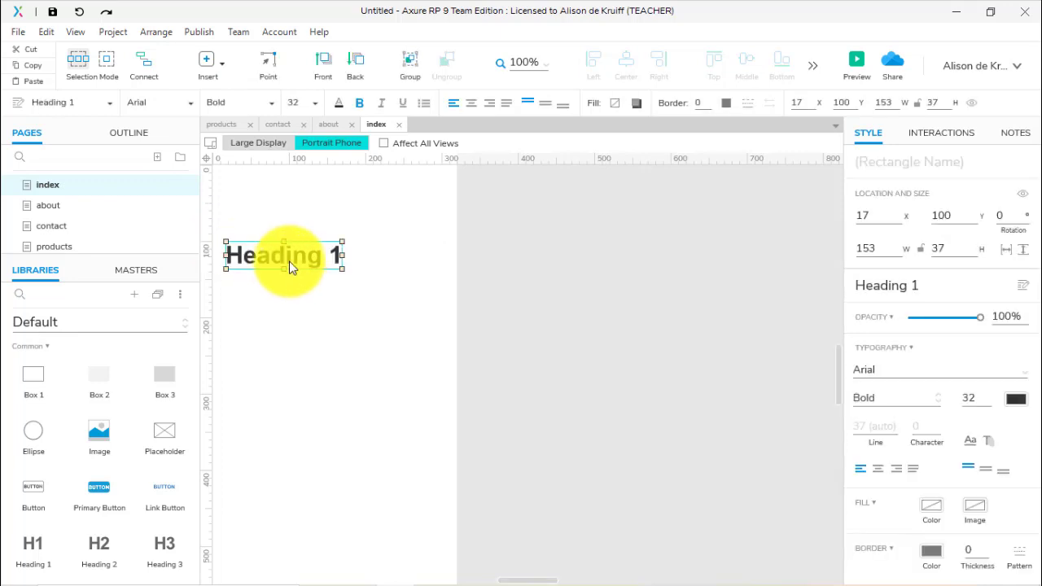
double_click(274, 261)
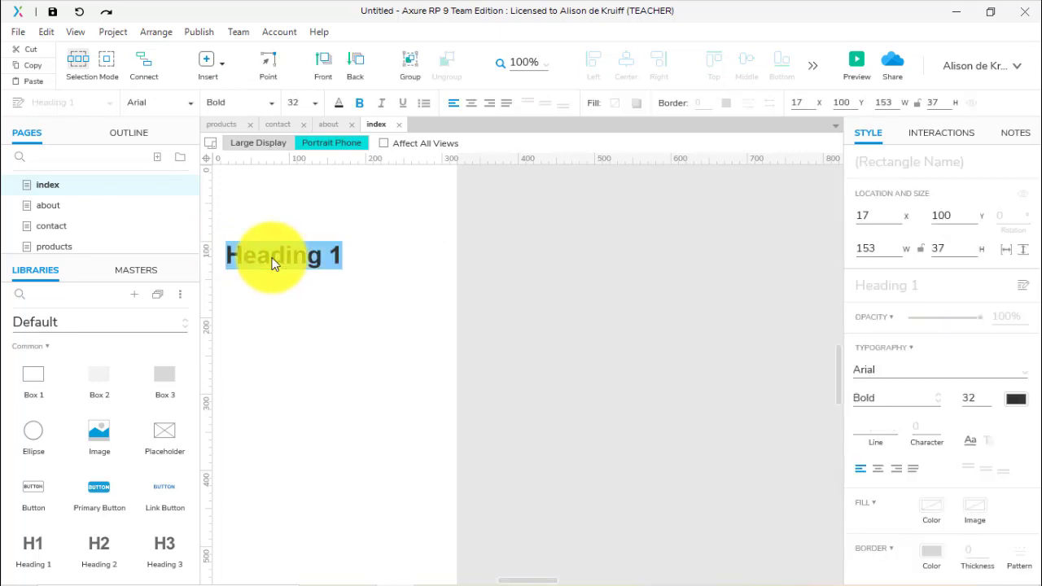
type("Home")
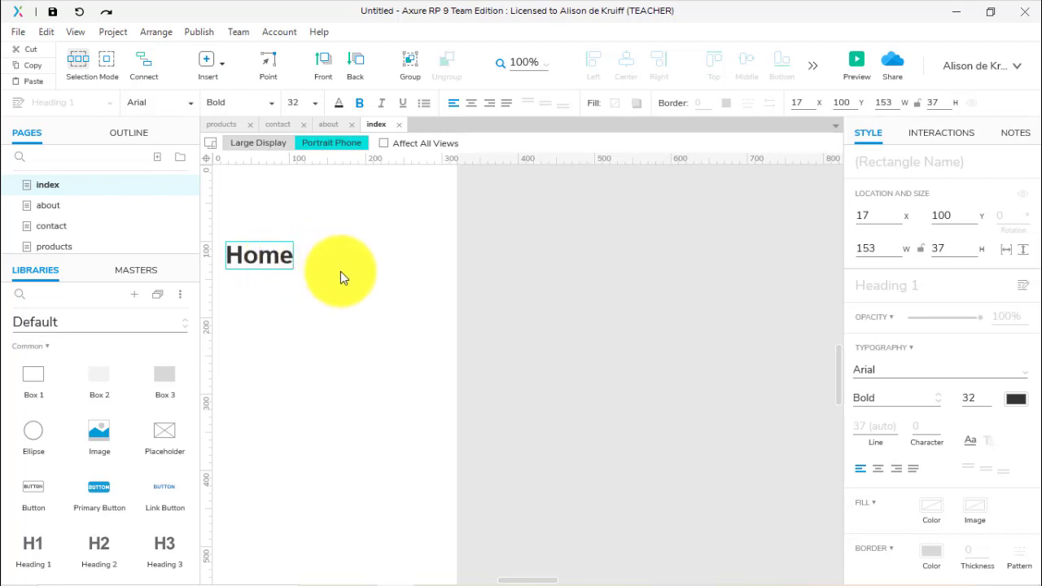
key("Escape")
Copy the Home heading onto the about page and change its text to About Us.
left_click(290, 261)
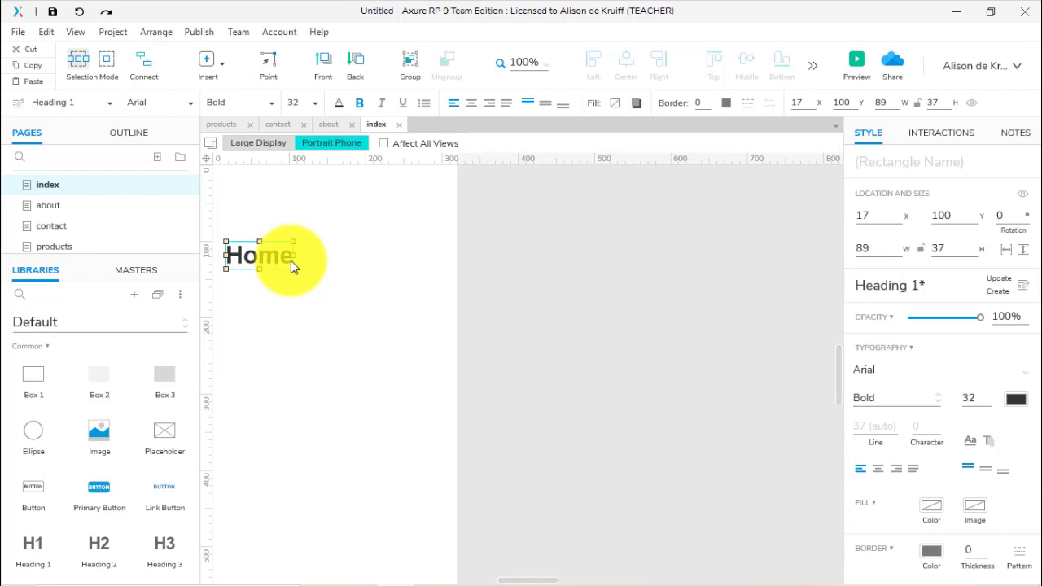
left_click(57, 207)
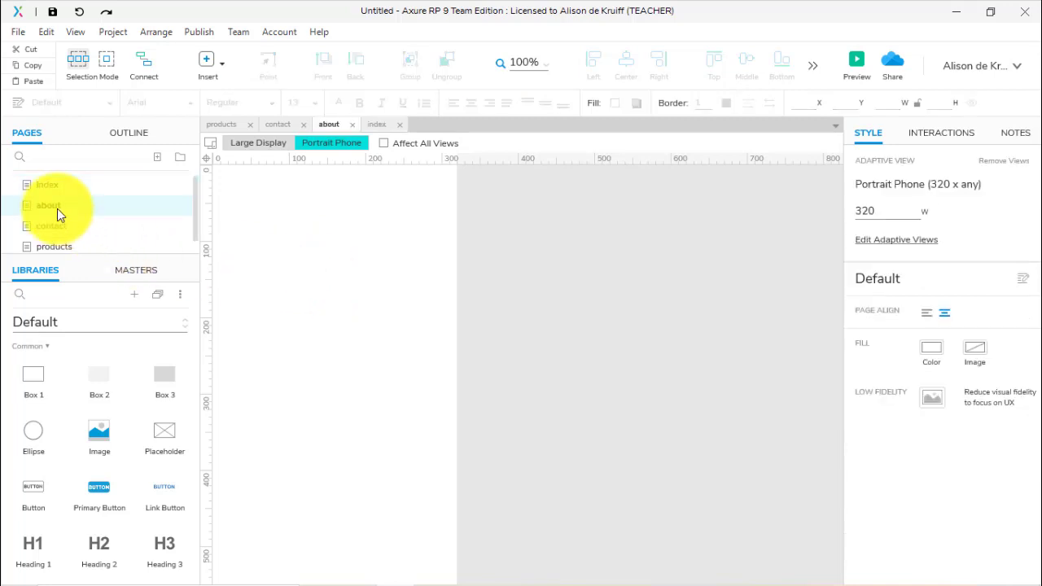
key("ctrl+v")
double_click(250, 262)
type("About Us")
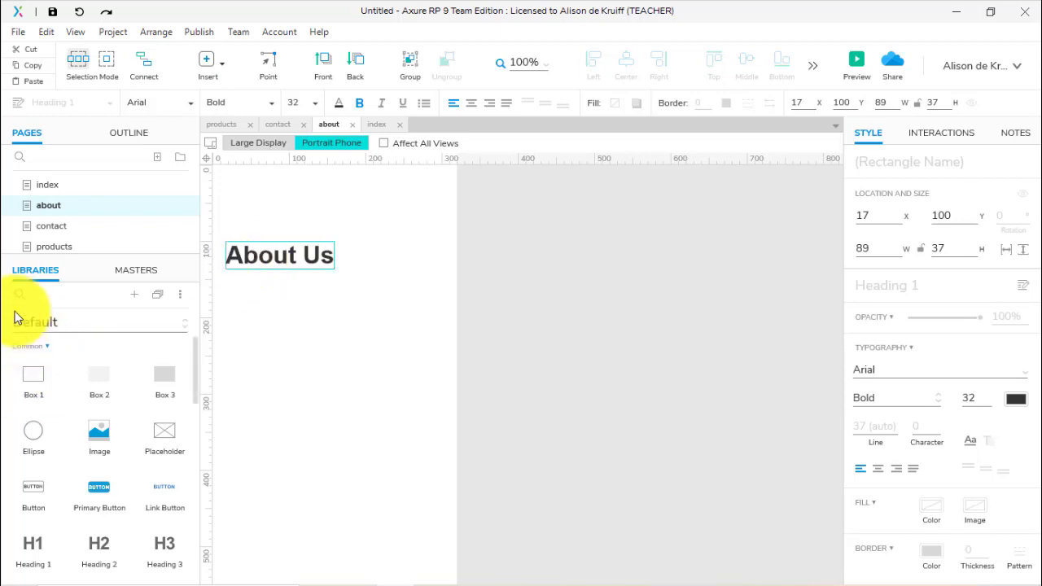
Paste the copied heading onto the contact page and change its text to Contact Us.
left_click(51, 227)
left_click(276, 259)
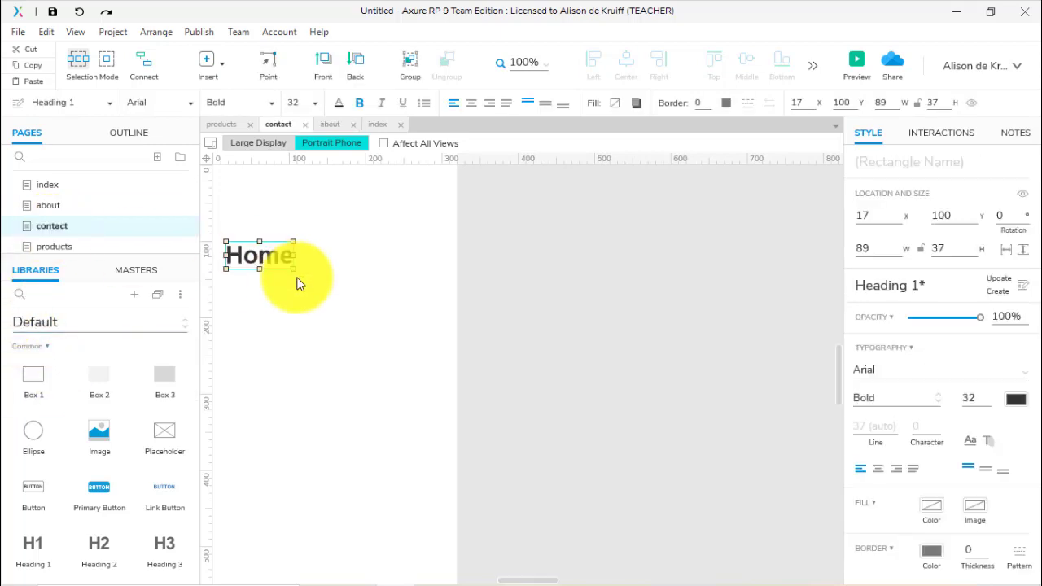
double_click(264, 257)
type("Contact Us")
Paste the copied heading onto the products page and change its text to Products.
left_click(55, 245)
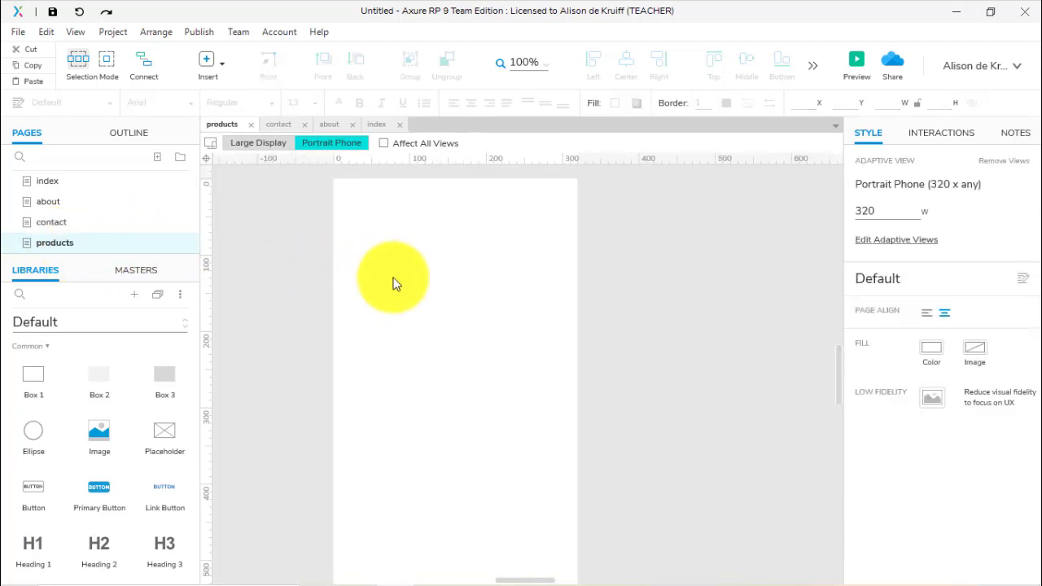
key("ctrl+v")
double_click(401, 272)
type("Pr")
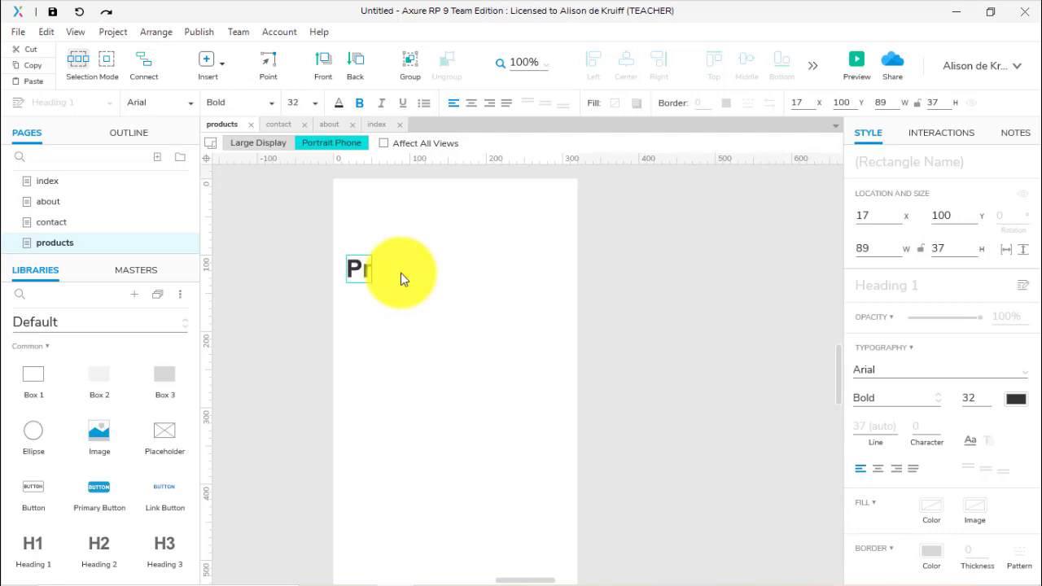
type("oducts")
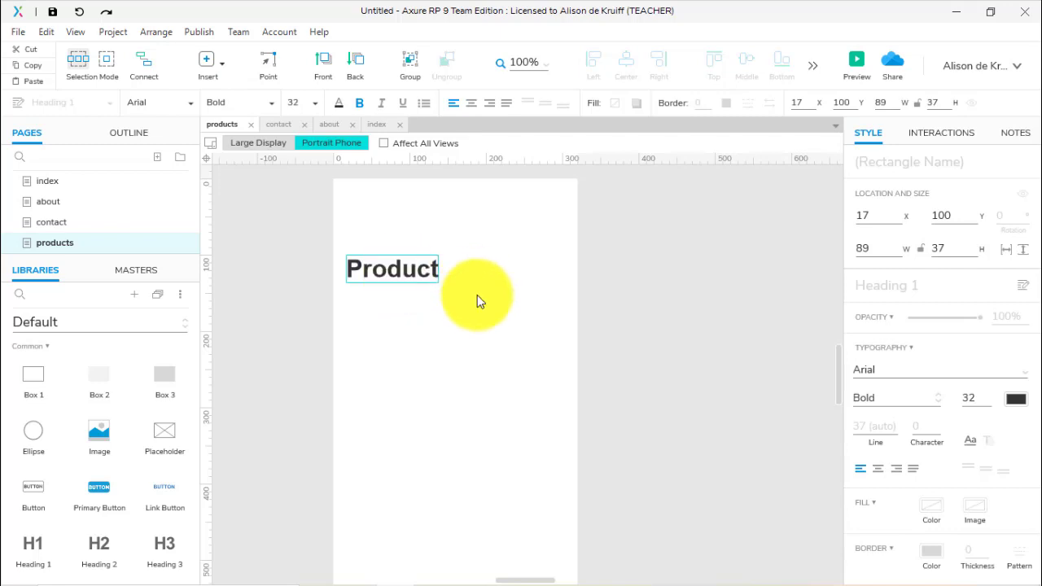
left_click(454, 315)
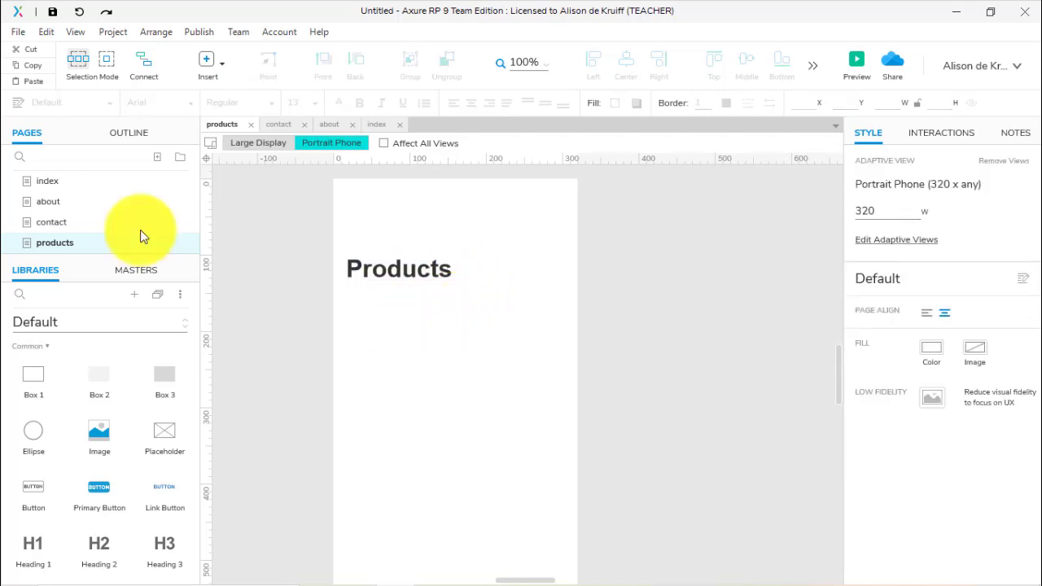
Add a placeholder below the Home heading on the index page at X 0, Y 150, widened to 320 with height 170.
left_click(45, 184)
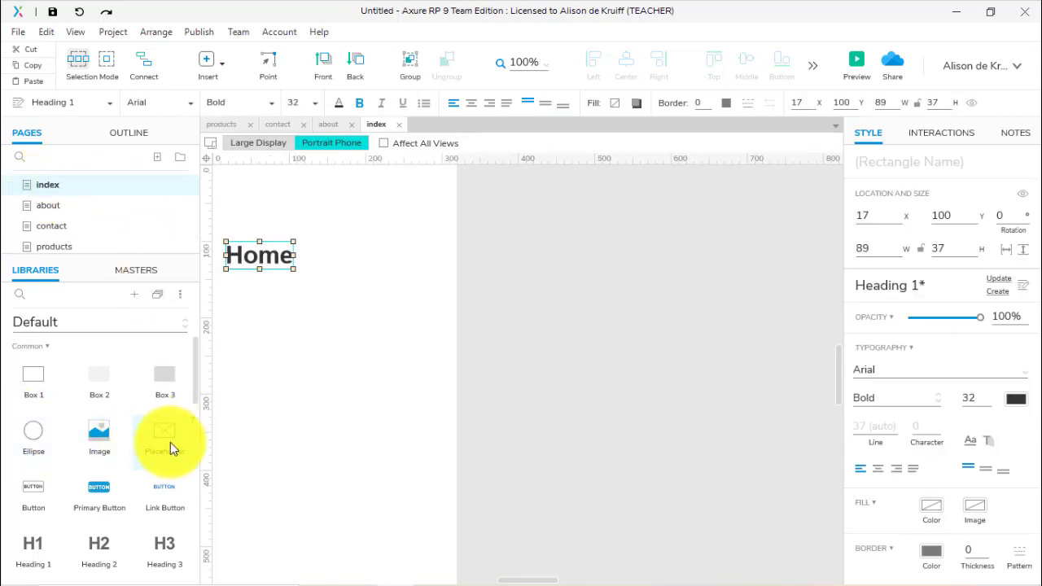
left_click_drag(163, 434, 289, 281)
left_click_drag(517, 347, 533, 346)
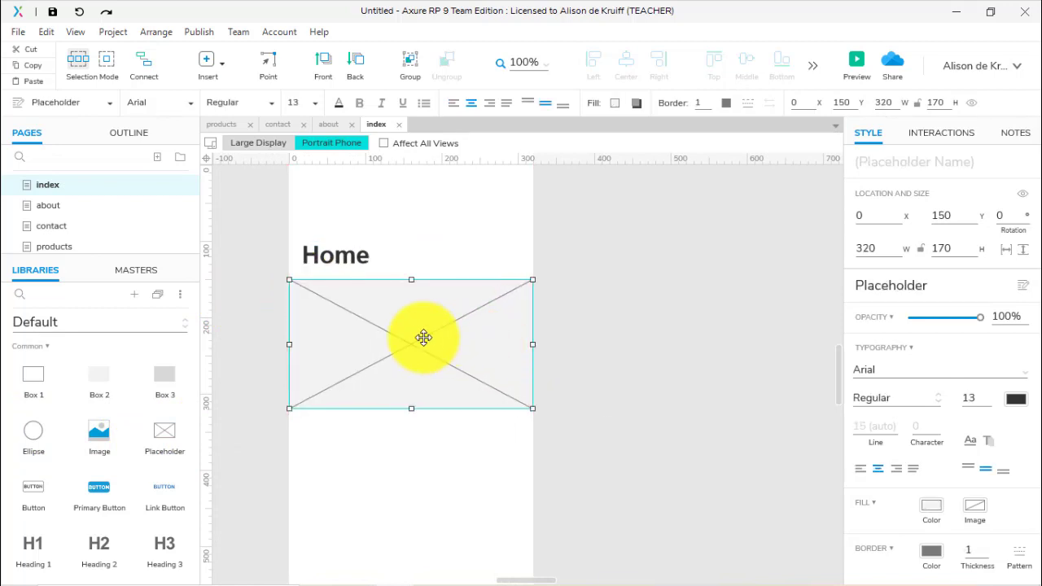
Paste the index page's placeholder onto the about and contact pages.
left_click(57, 204)
key("ctrl+v")
left_click(60, 230)
key("ctrl+v")
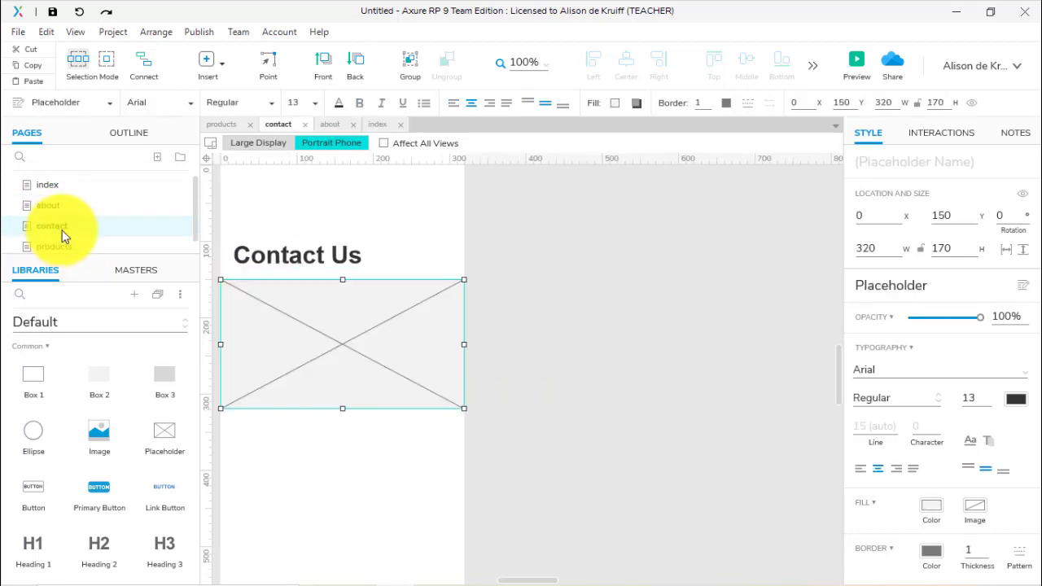
Paste the placeholder onto the products page and stack four more copies below it, the lowest at X 0, Y 989.
left_click(65, 249)
key("ctrl+v")
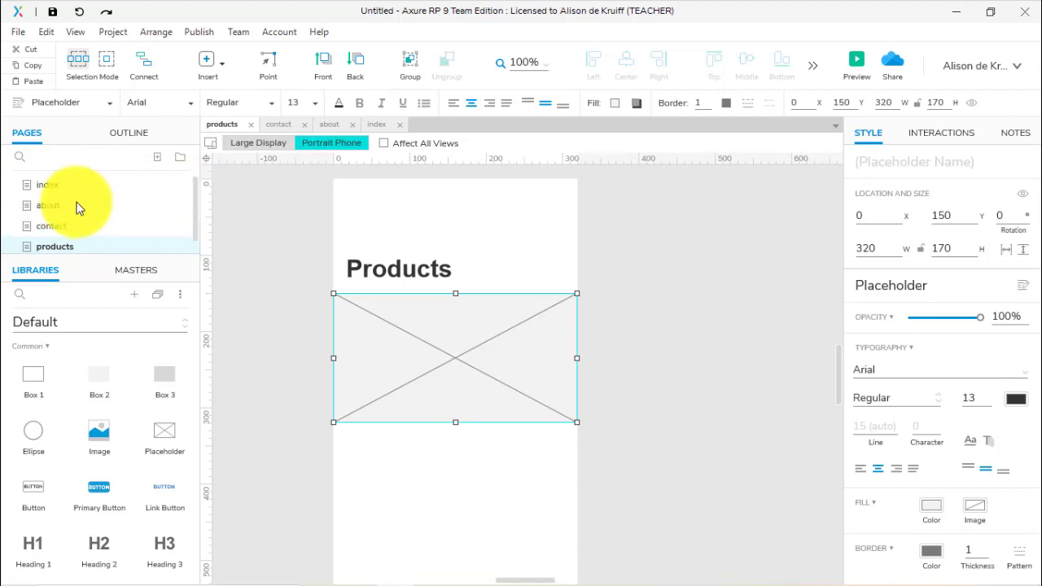
left_click_drag(467, 360, 461, 509)
scroll(583, 452, "down", 3)
left_click_drag(435, 210, 443, 366)
left_click_drag(560, 400, 463, 516)
scroll(647, 481, "down", 3)
key("ctrl+v")
left_click_drag(531, 374, 433, 371)
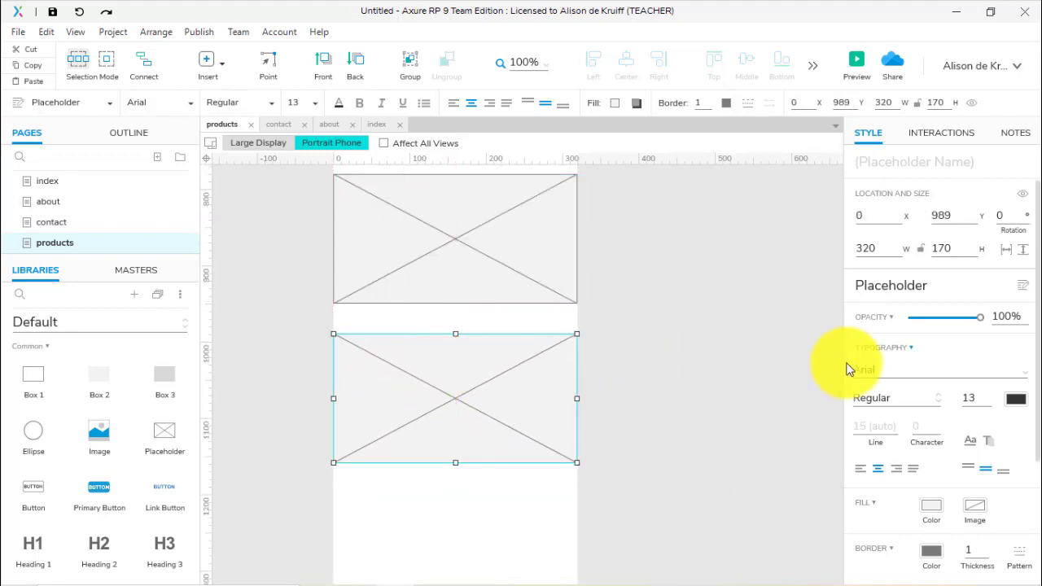
Distribute the five placeholders on the products page evenly in the vertical direction.
scroll(835, 370, "down", 6)
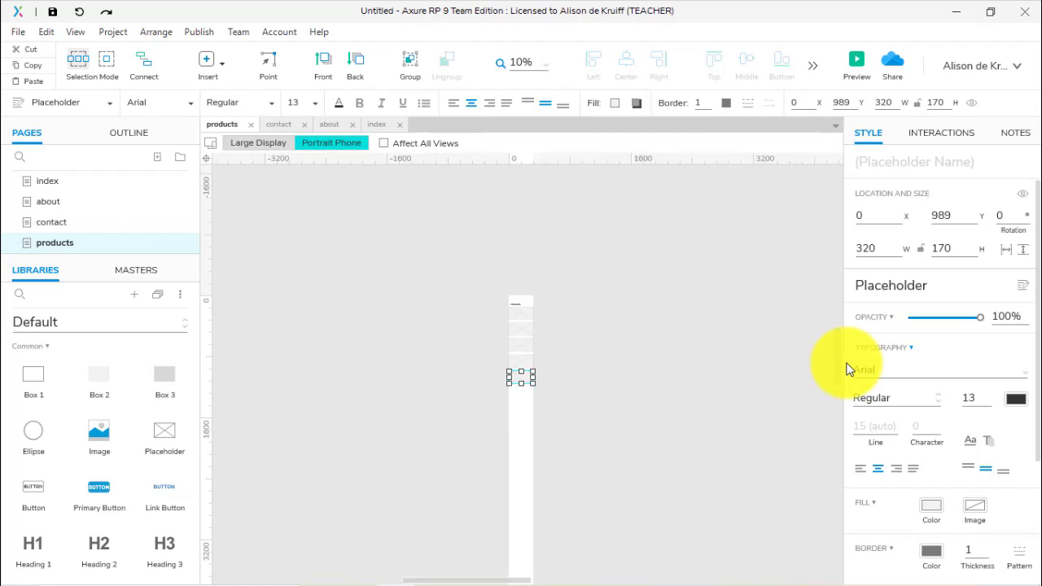
scroll(847, 370, "up", 1)
left_click_drag(458, 214, 587, 423)
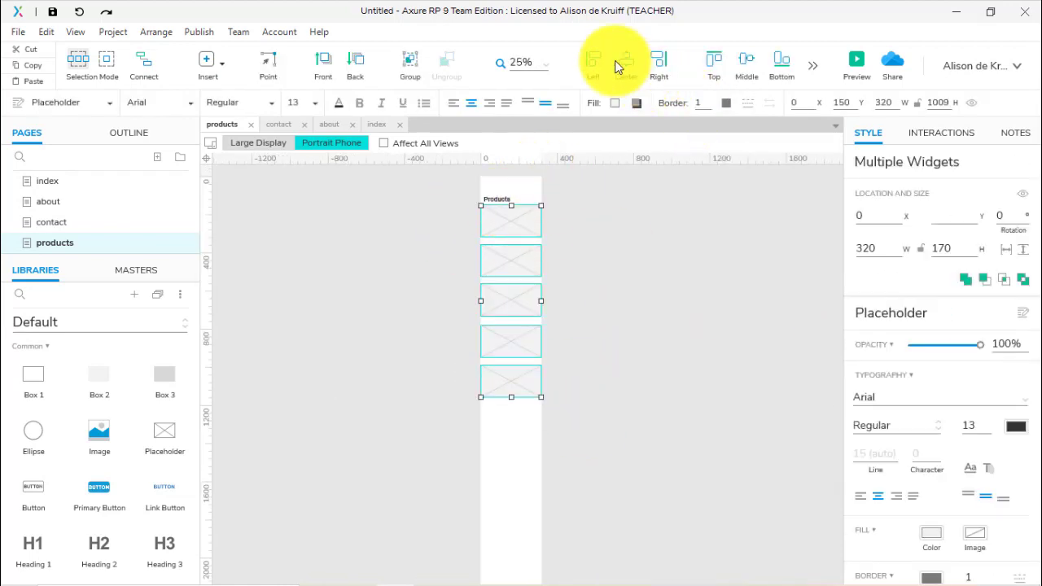
left_click(814, 65)
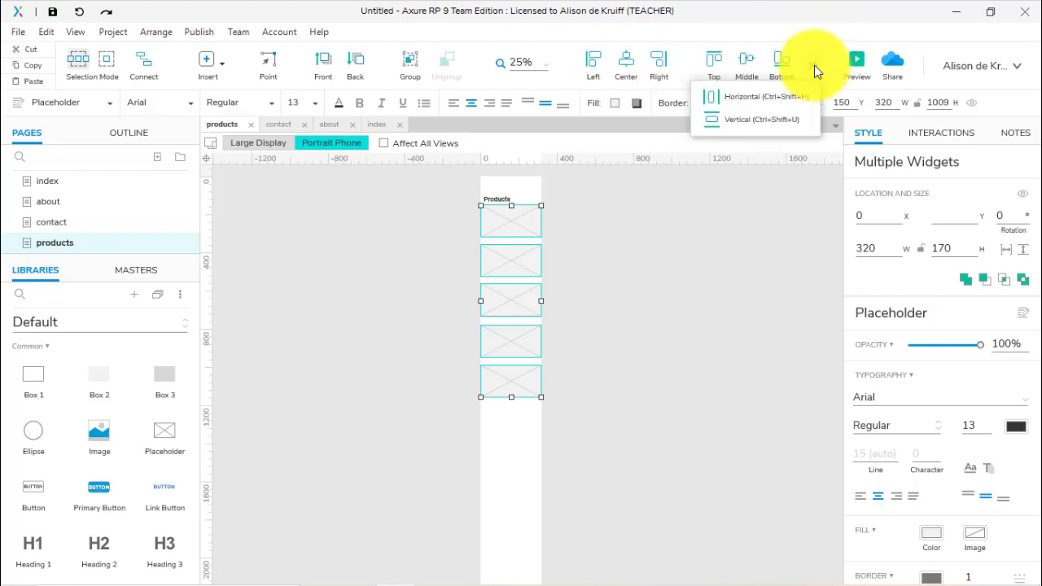
left_click(762, 119)
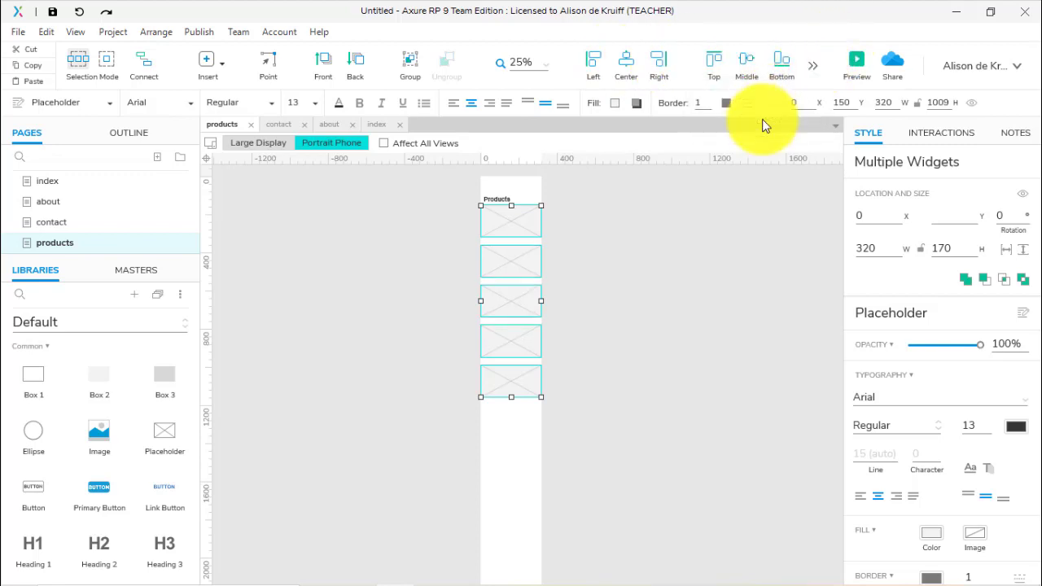
left_click(583, 316)
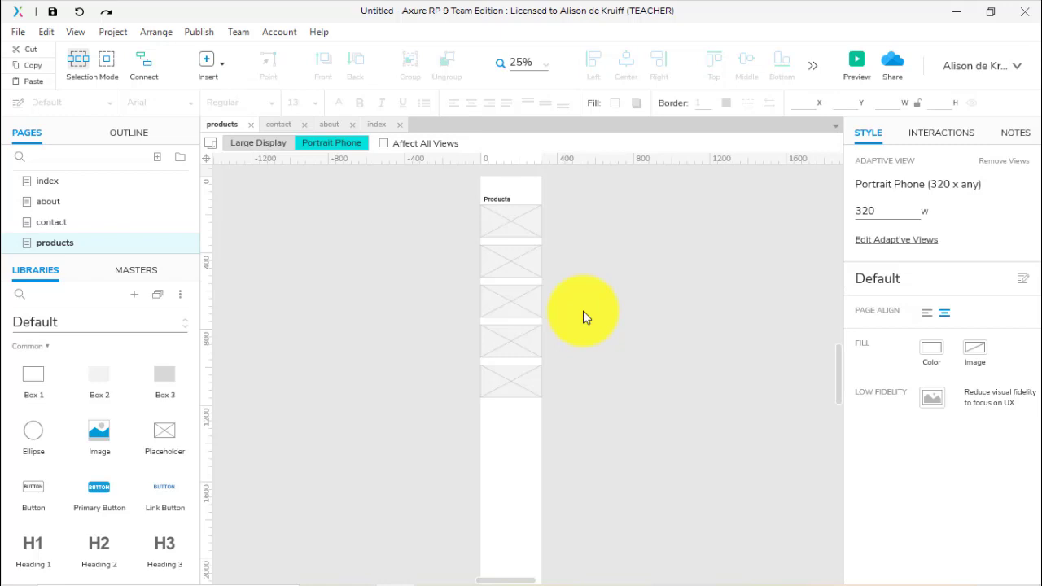
Add a Label just below the first placeholder on the products page, near its left edge.
scroll(583, 314, "up", 4)
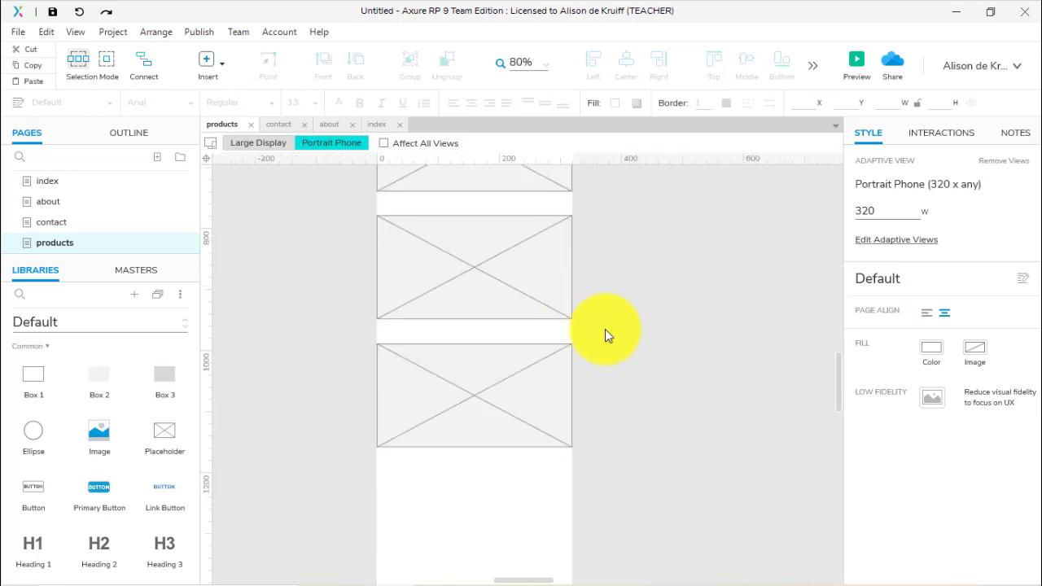
scroll(605, 335, "up", 4)
scroll(588, 333, "up", 1)
scroll(588, 334, "down", 1)
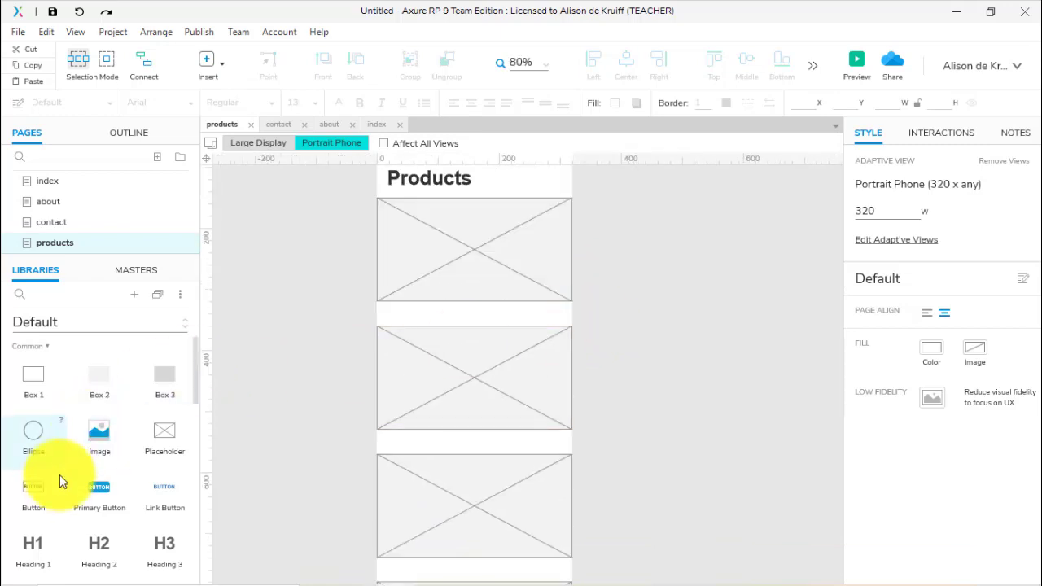
scroll(48, 435, "down", 3)
left_click_drag(36, 426, 391, 305)
left_click(301, 342)
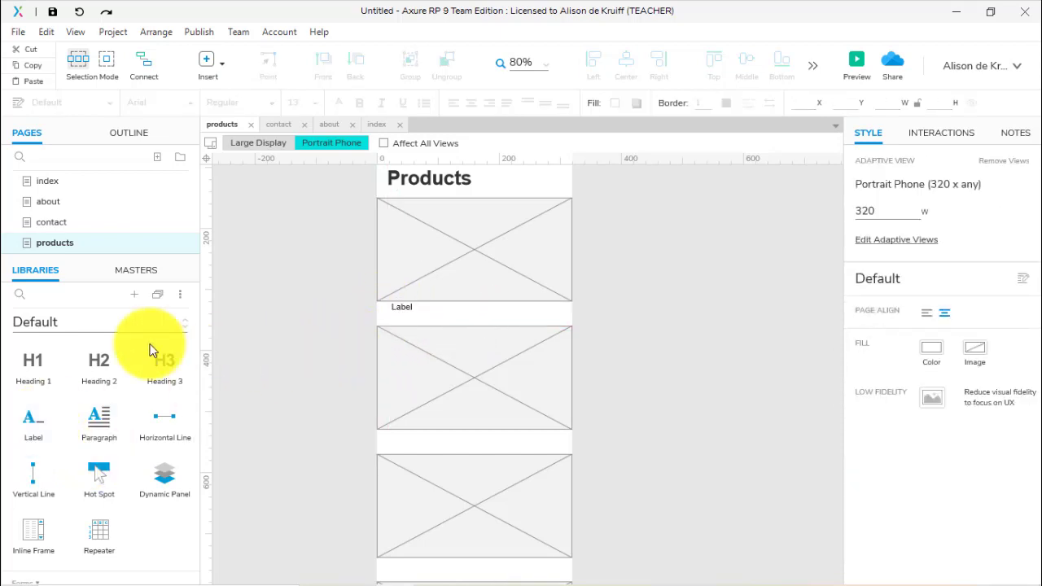
Place copies of the label below each remaining placeholder on the products page, the last one at X 24, Y 1159.
left_click_drag(403, 307, 413, 439)
left_click(642, 332)
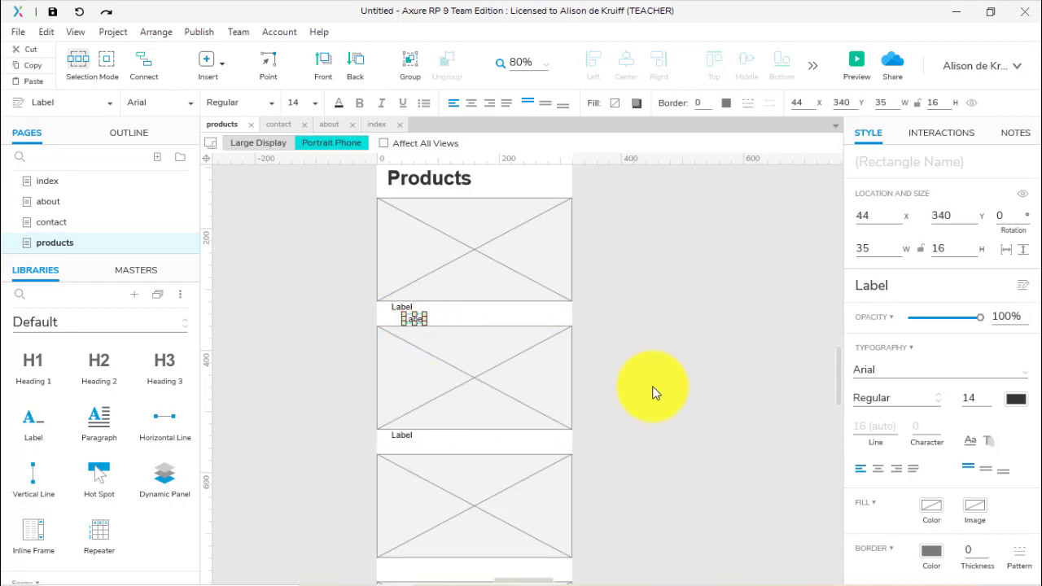
scroll(623, 314, "down", 2)
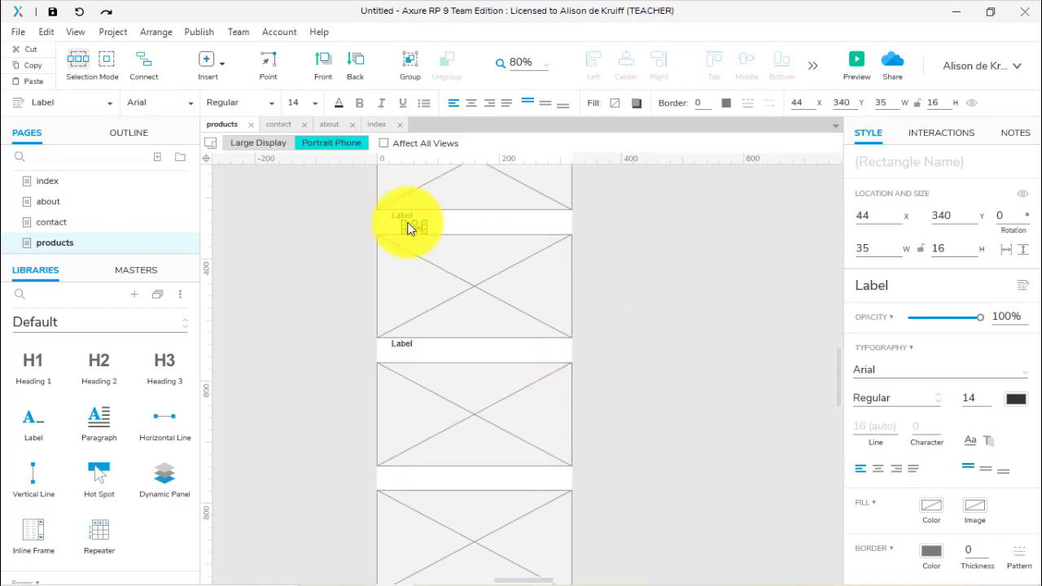
left_click_drag(408, 225, 403, 454)
scroll(500, 367, "down", 6)
scroll(648, 371, "up", 3)
scroll(652, 366, "up", 3)
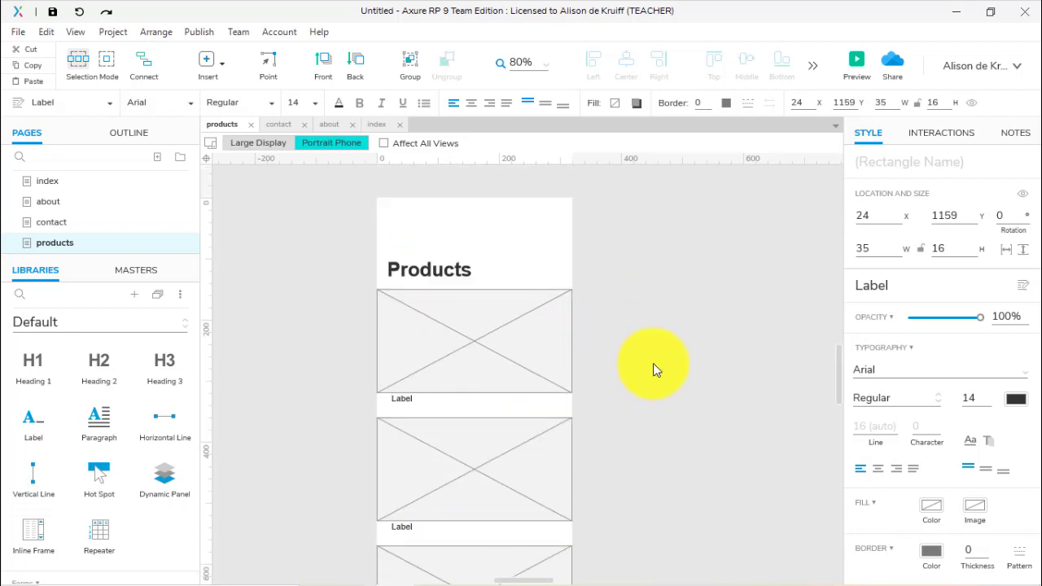
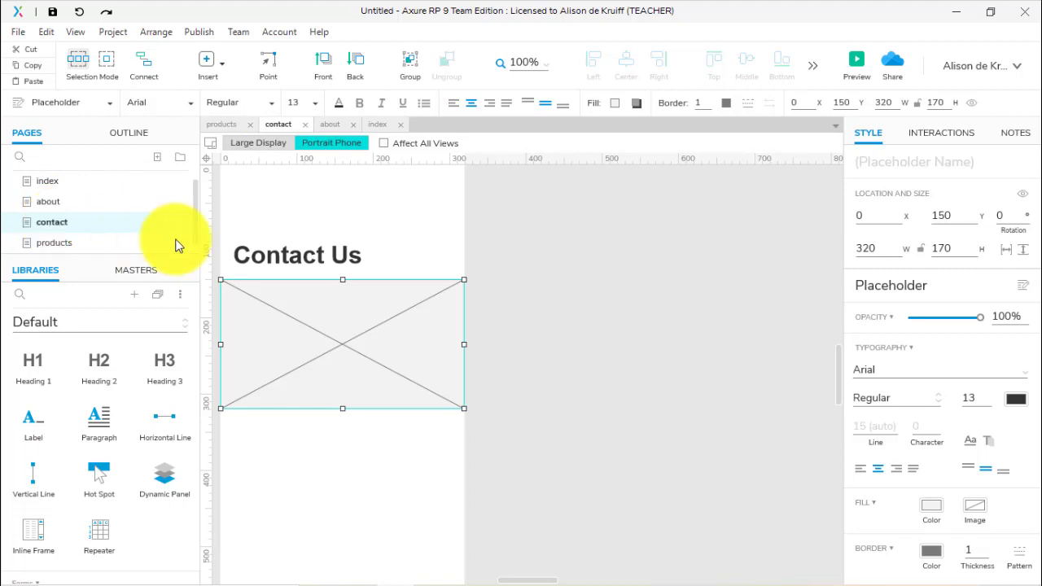
Paste the copied label onto the contact page and position it below the placeholder at X 17, Y 360.
scroll(90, 444, "down", 2)
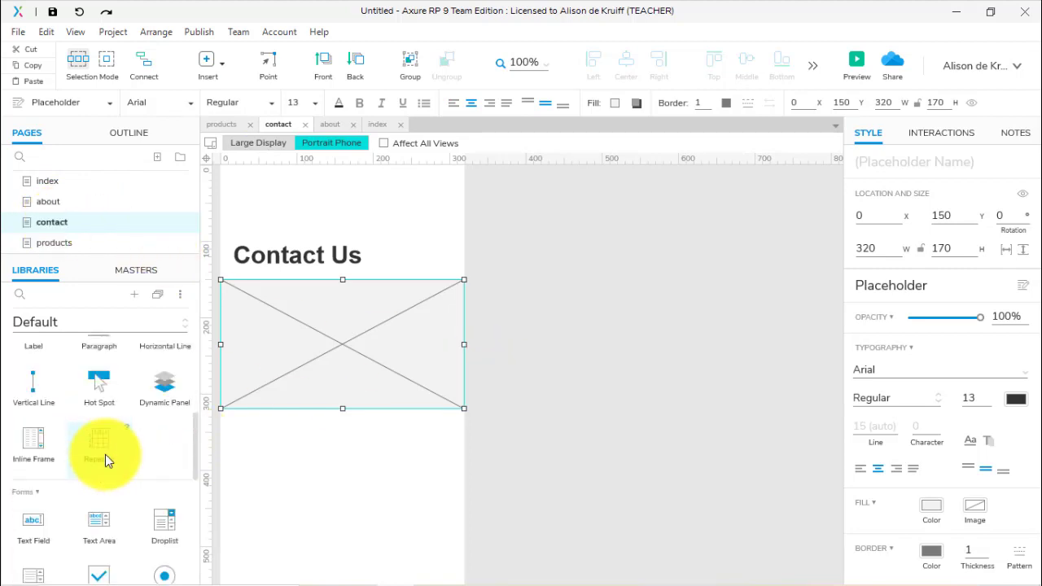
scroll(106, 454, "down", 4)
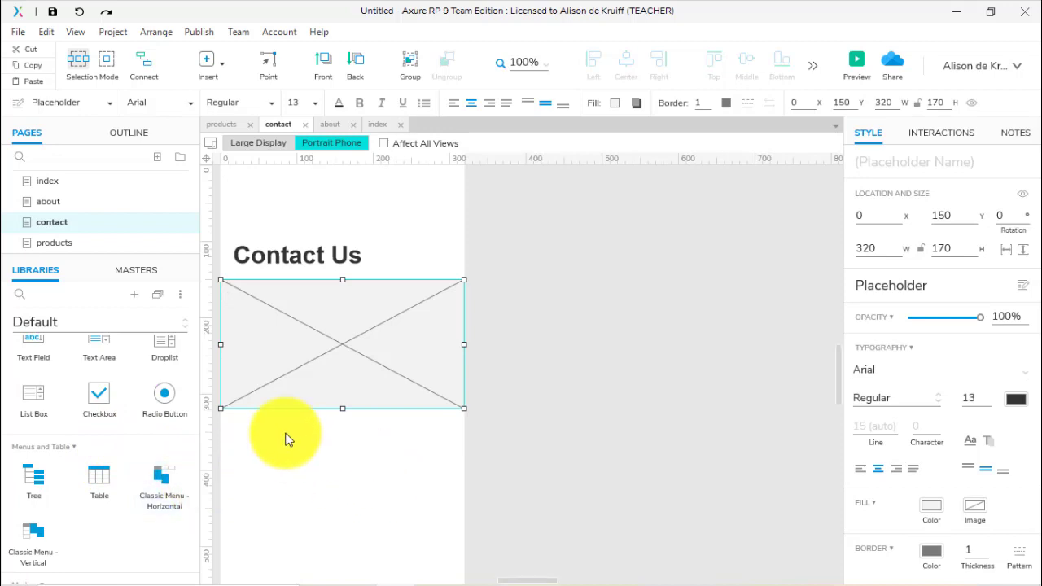
key("ctrl+v")
left_click_drag(252, 416, 268, 446)
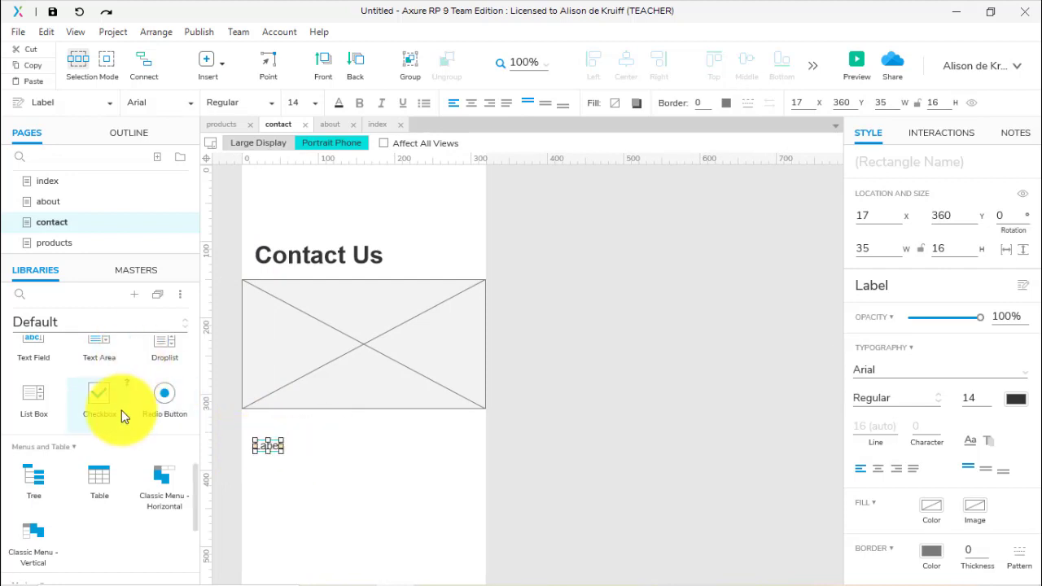
Add a Text Field under the contact page's label at X 17, Y 376 and set its width to 286.
scroll(123, 399, "up", 2)
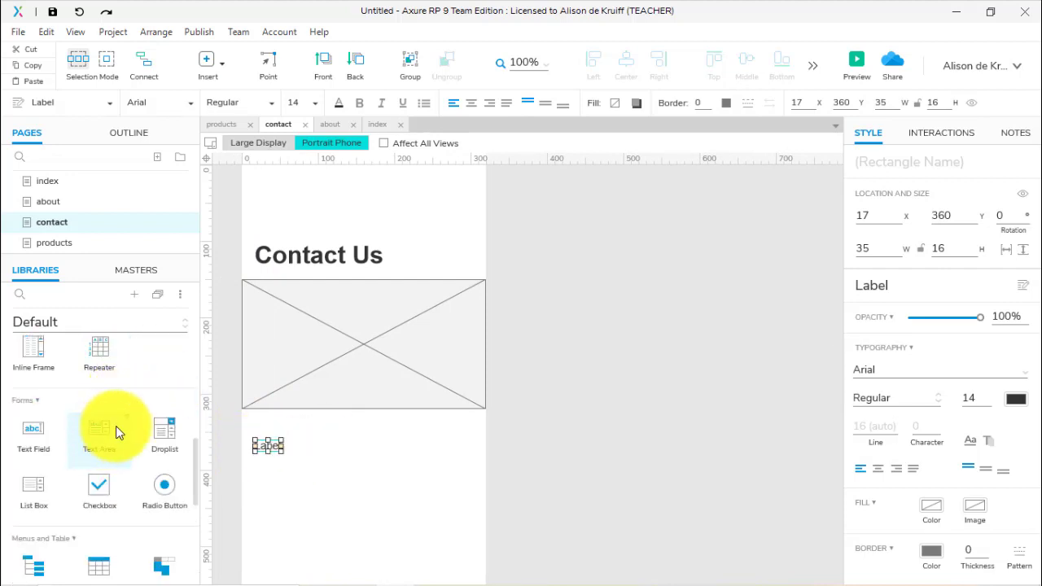
left_click_drag(33, 426, 266, 460)
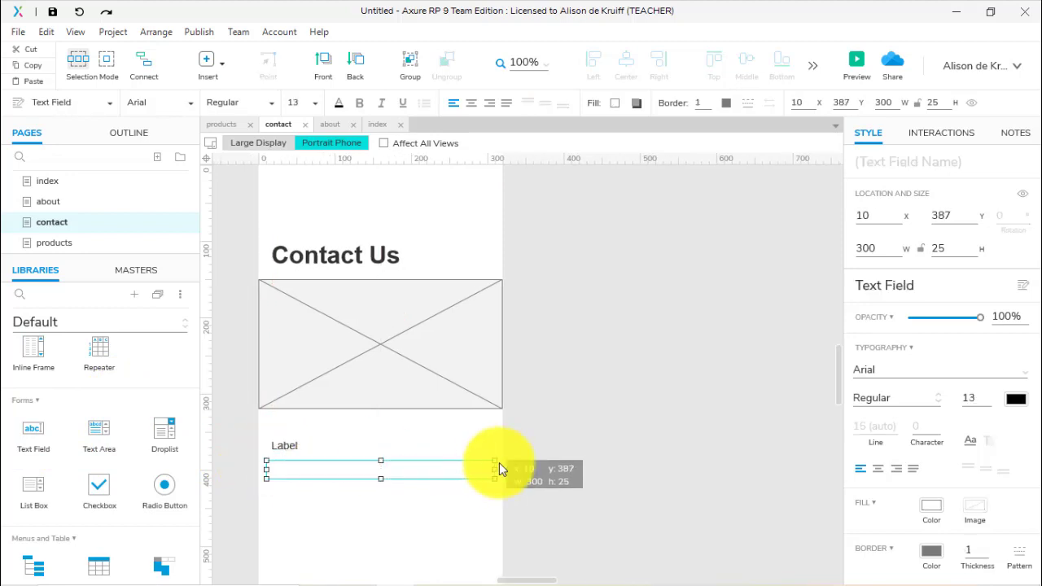
mouse_move(491, 468)
left_mouse_down()
mouse_move(477, 468)
mouse_move(496, 469)
left_mouse_up()
left_click_drag(305, 475, 309, 472)
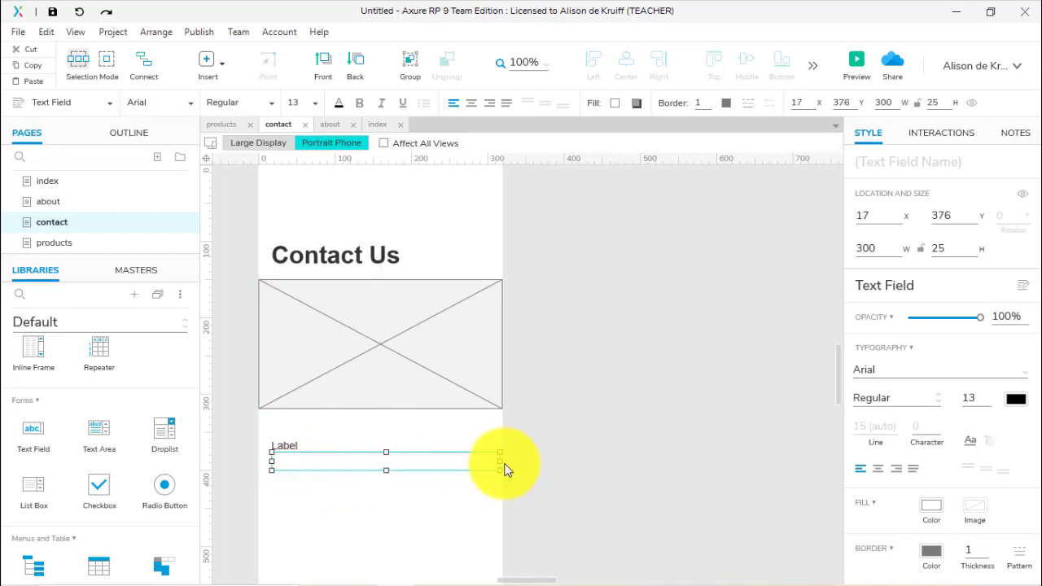
left_click_drag(502, 465, 489, 463)
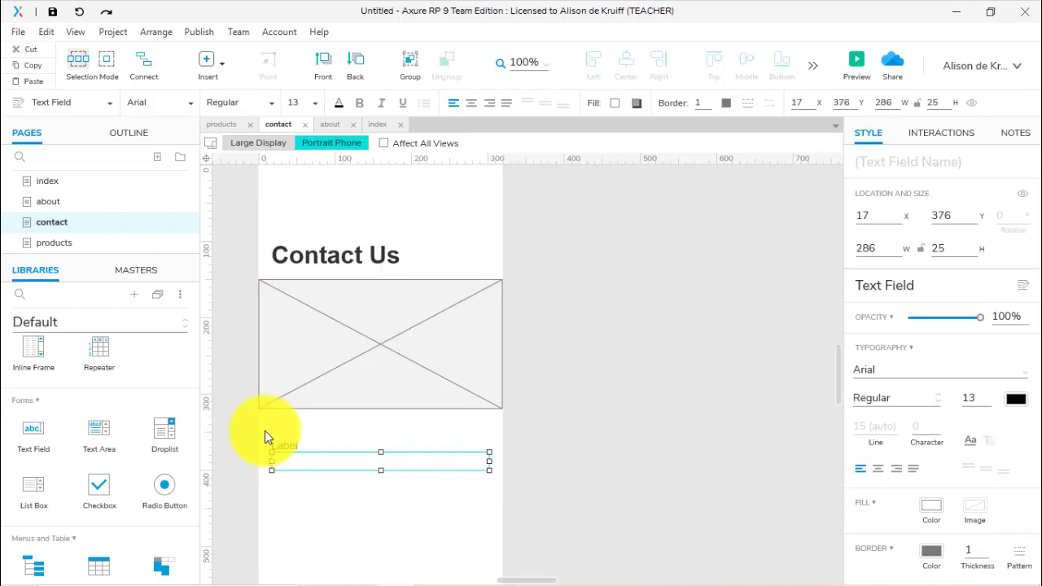
Duplicate the label and text field together, placing the copies directly below the originals at X 17, Y 415.
left_click_drag(264, 430, 532, 482)
left_click(365, 446)
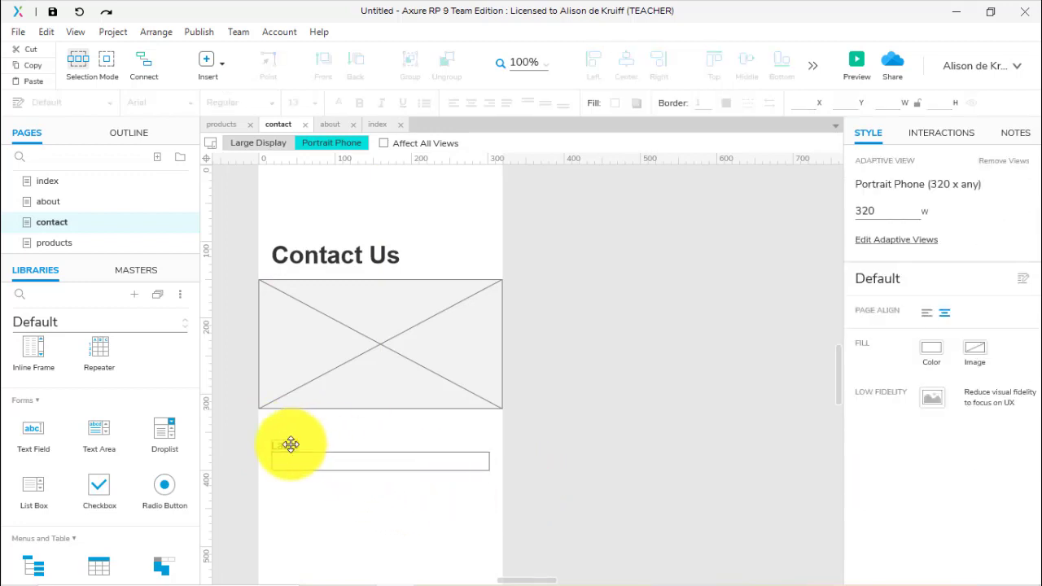
left_click(289, 446)
left_click_drag(289, 445, 481, 498)
left_click_drag(407, 468, 404, 505)
scroll(114, 450, "down", 1)
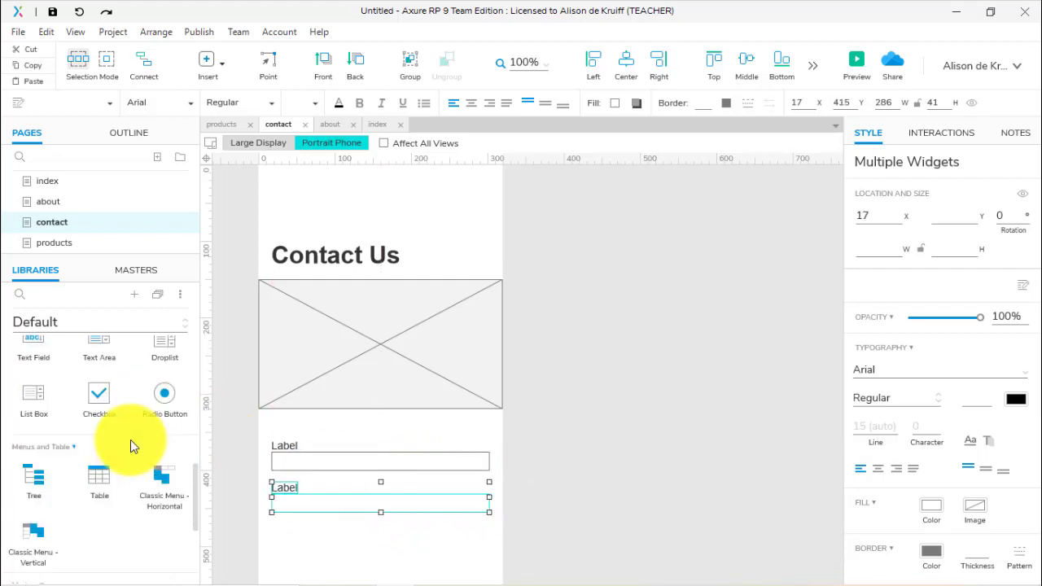
Copy the label to X 17, Y 473 and add a Text Area under it at X 17, Y 500, sized 286 by 170.
left_click(311, 535)
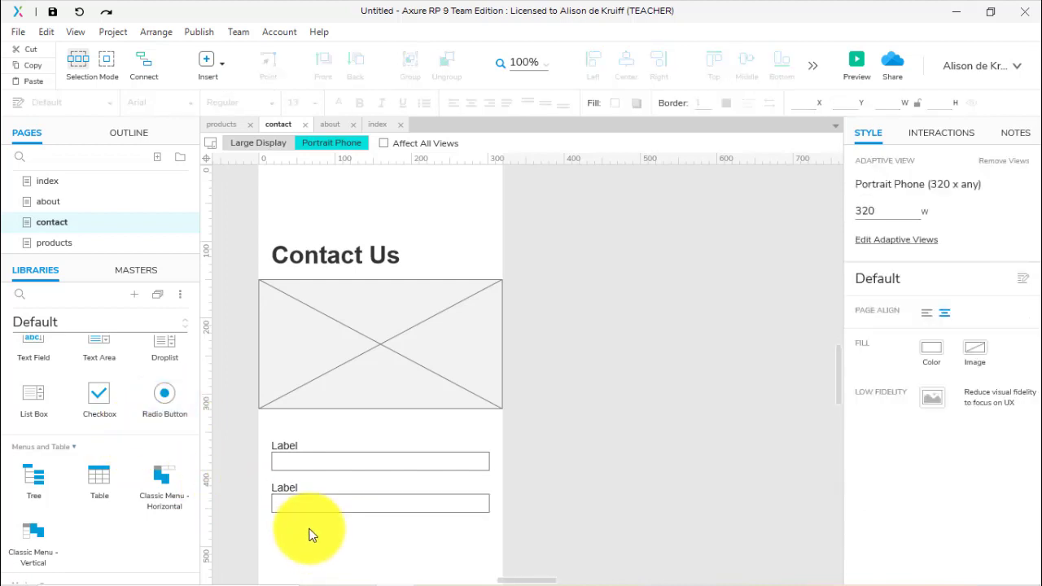
left_click(292, 490)
left_click_drag(292, 489, 288, 533)
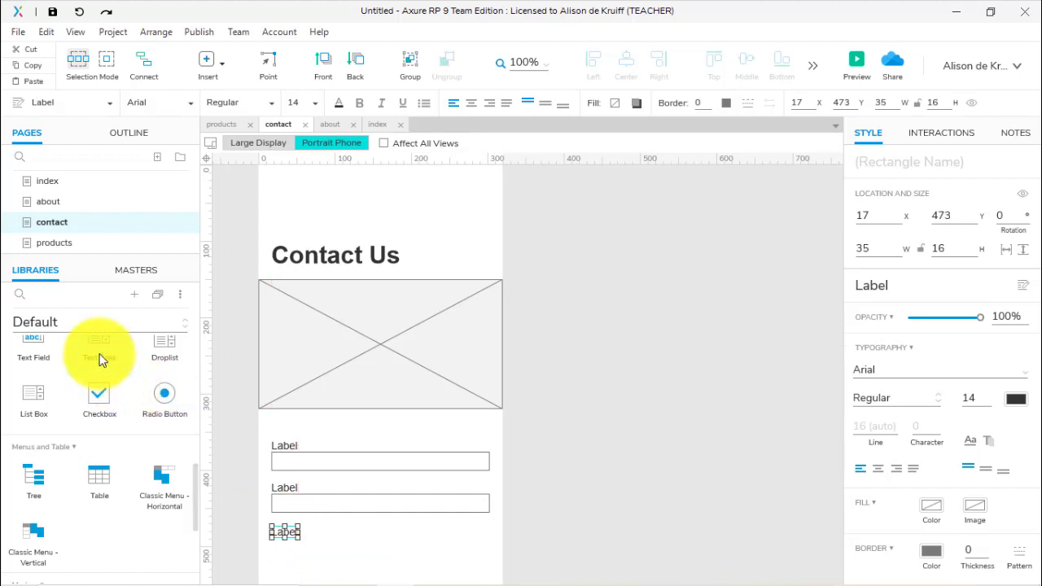
left_click_drag(99, 347, 270, 477)
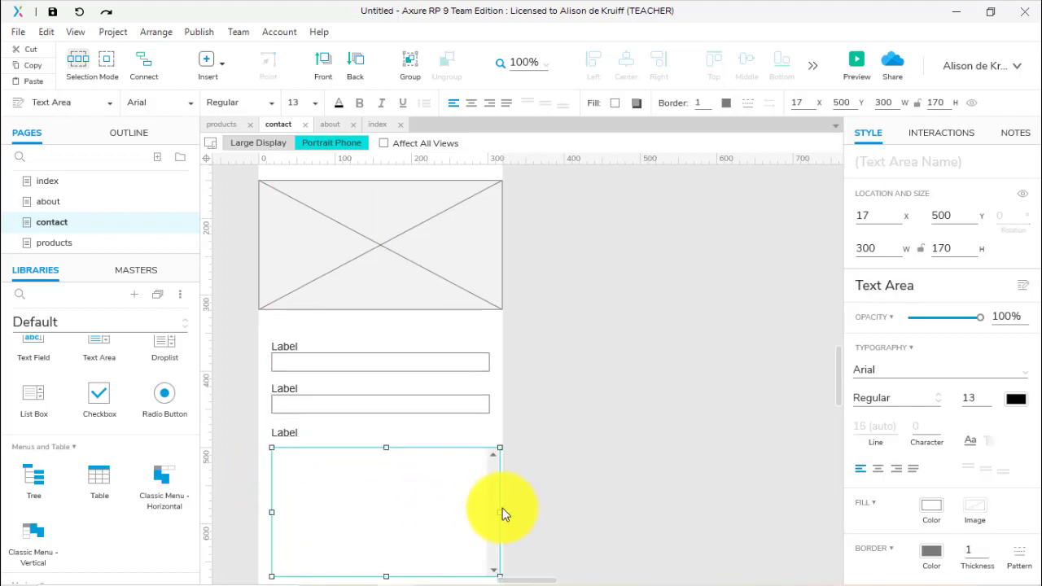
mouse_move(500, 512)
left_mouse_down()
mouse_move(477, 517)
mouse_move(488, 514)
left_mouse_up()
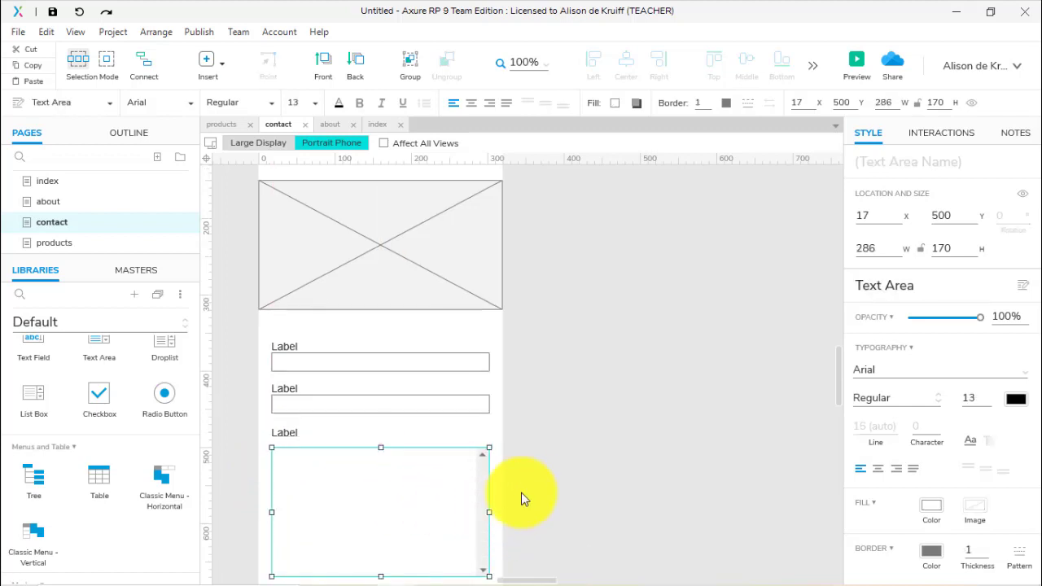
scroll(529, 488, "down", 3)
Add a Primary Button below the text area on the contact page and widen it to the text area's right edge.
scroll(139, 421, "up", 5)
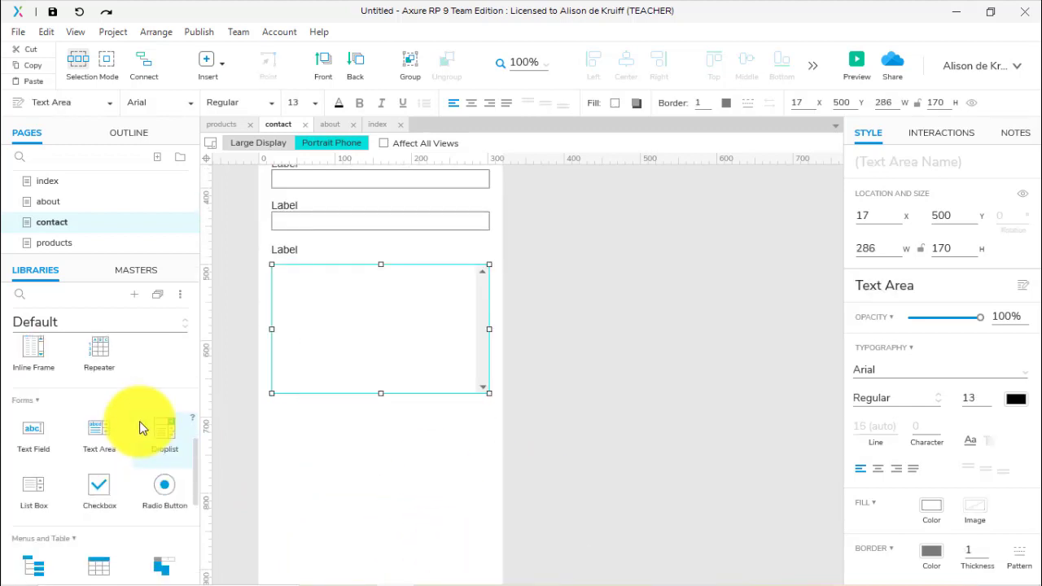
left_click_drag(99, 403, 273, 405)
left_click_drag(380, 420, 489, 414)
left_click(493, 426)
scroll(493, 426, "up", 5)
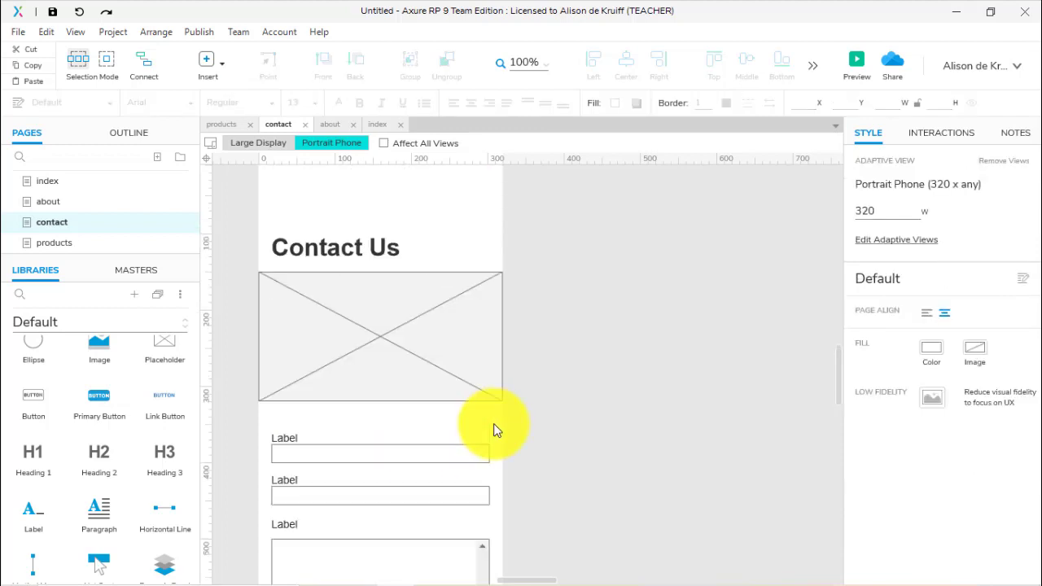
scroll(493, 424, "up", 2)
scroll(494, 426, "down", 4)
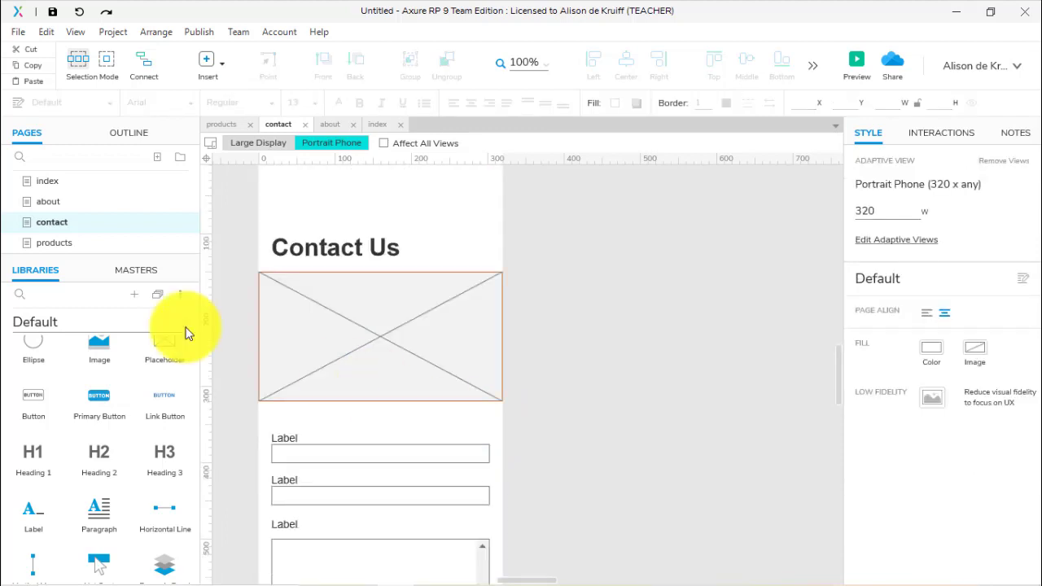
On the about page, add a Heading 3 below the placeholder at X 17, Y 335 and a Paragraph at X 17, Y 369.
left_click(34, 201)
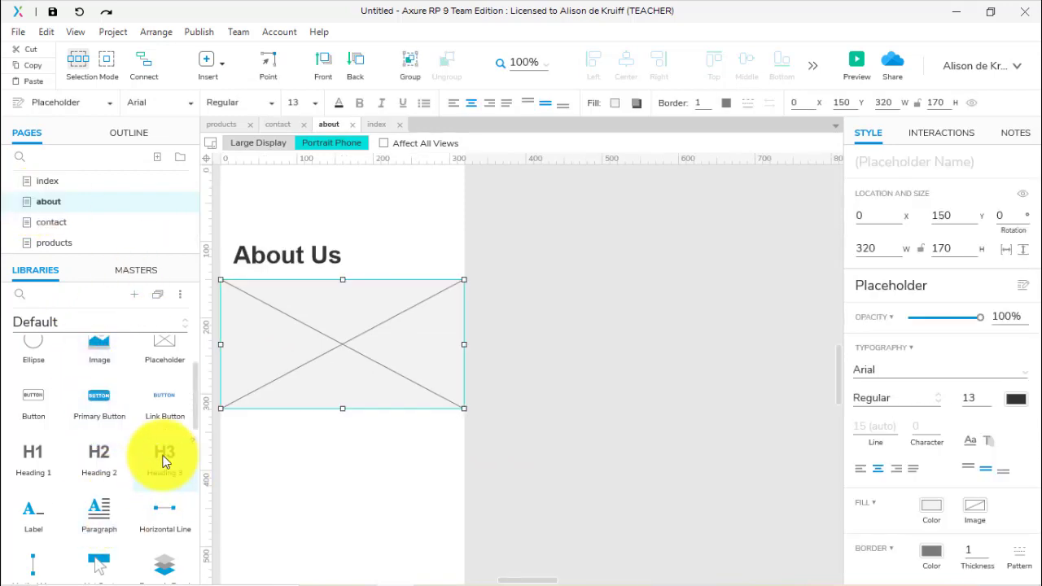
left_click_drag(163, 462, 298, 428)
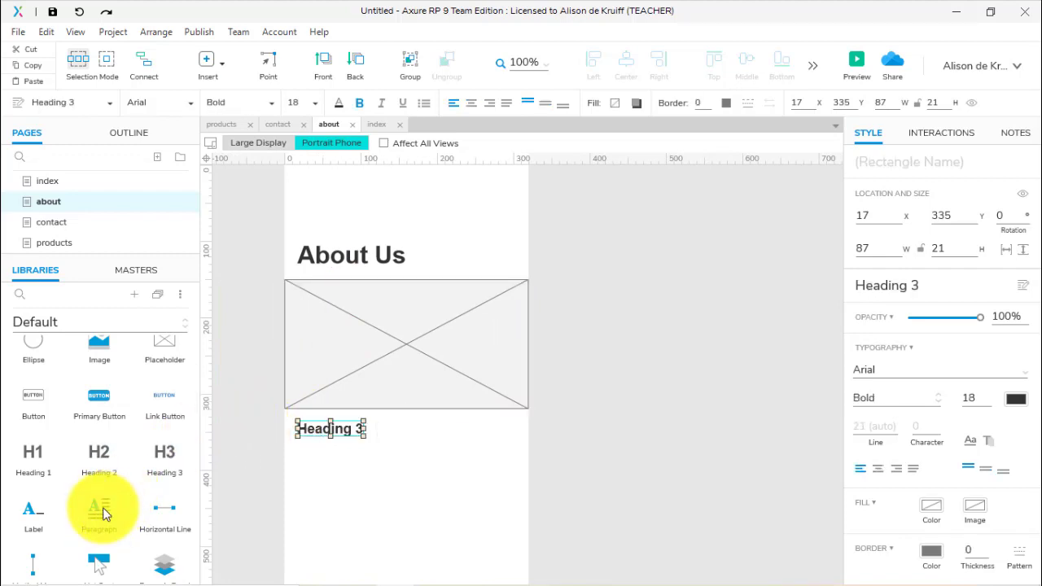
left_click_drag(100, 517, 297, 449)
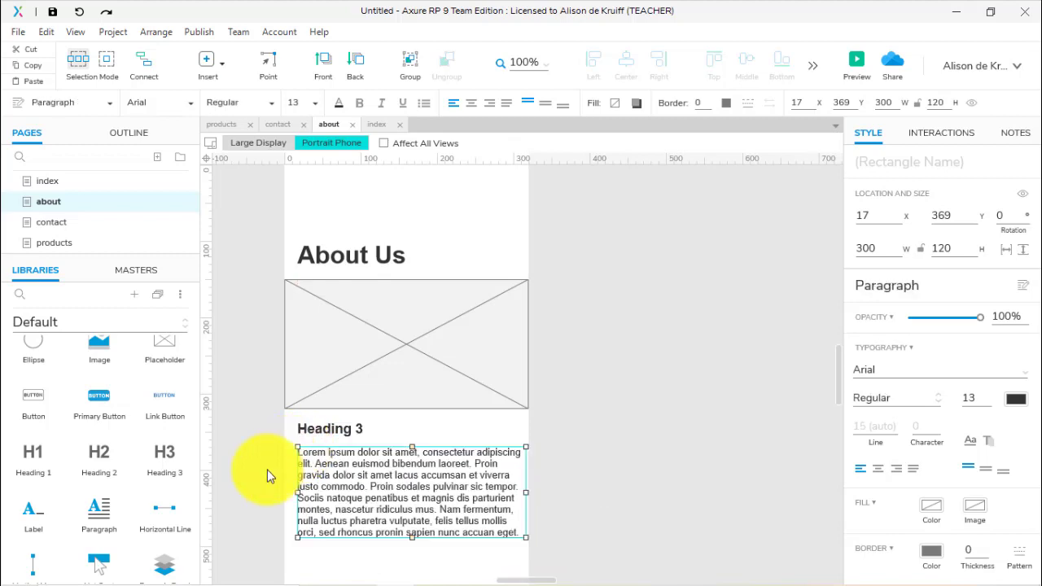
Add a placeholder below the paragraph on the about page at X 0, Y 514 and widen it to 317.
scroll(268, 471, "down", 3)
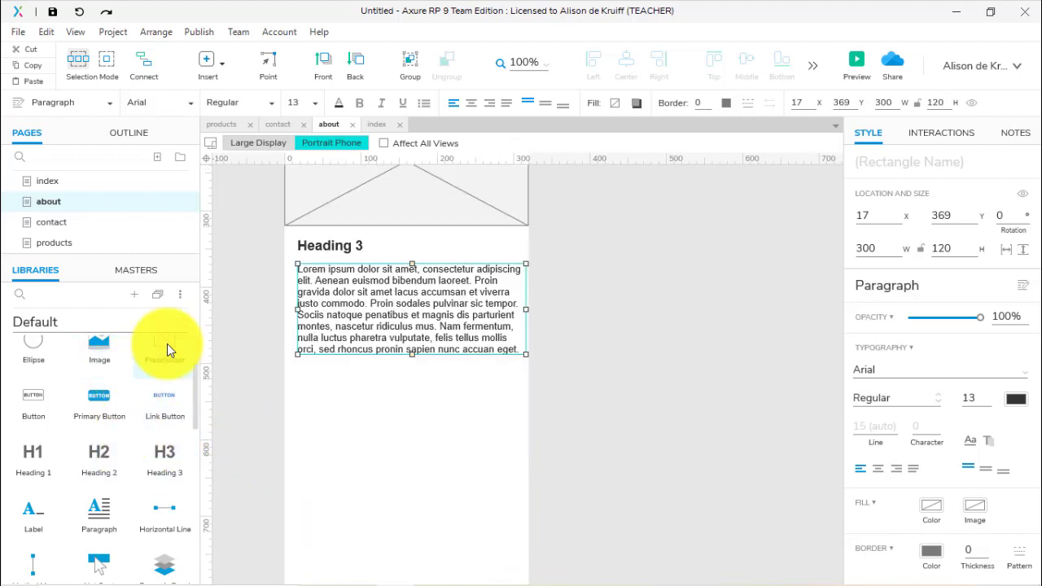
left_click_drag(167, 344, 286, 373)
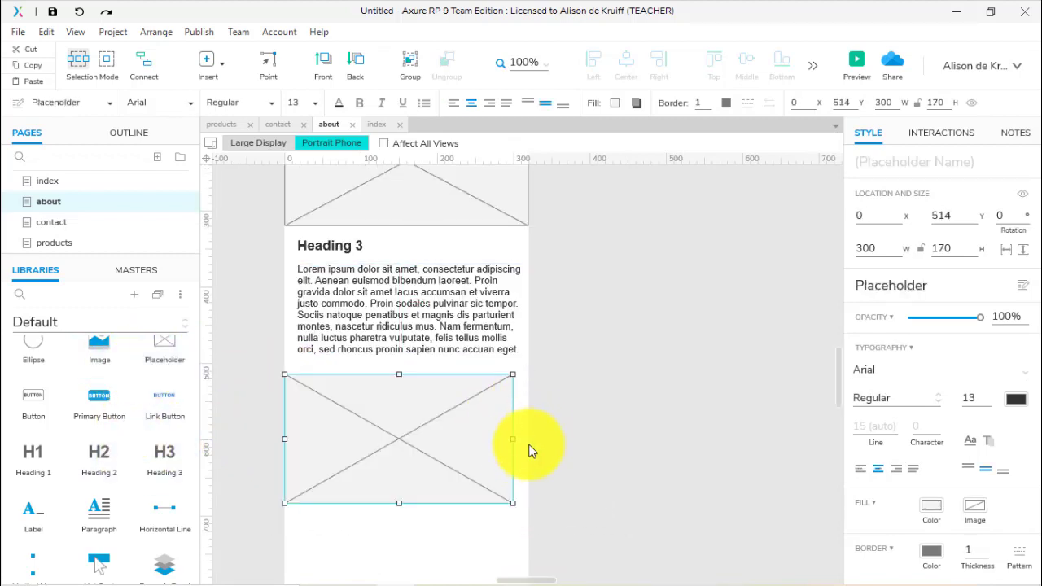
left_click_drag(513, 440, 527, 440)
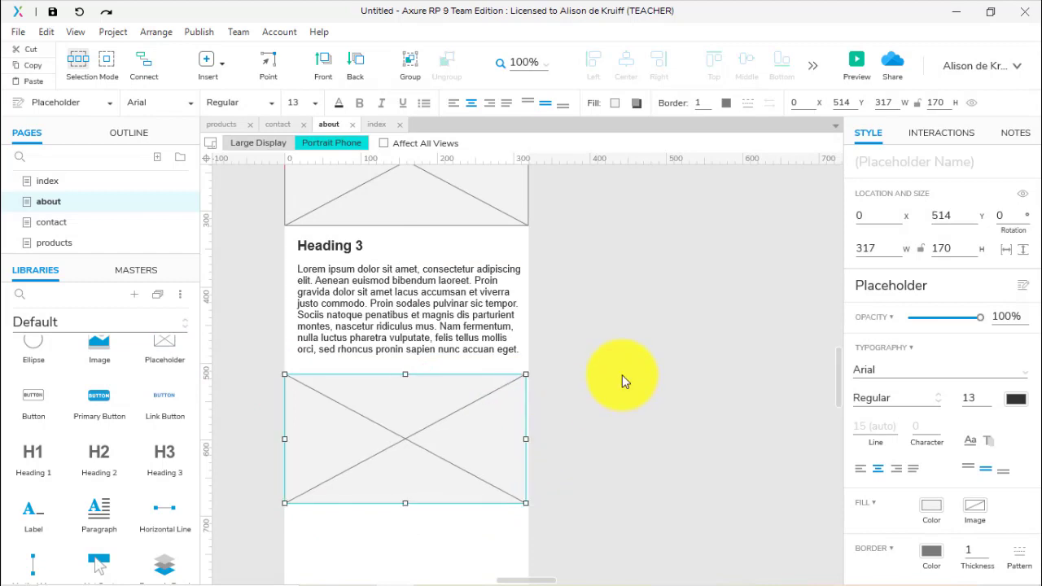
On the index page, add a Heading 2 below the placeholder and a Paragraph beneath it at X 10, Y 380.
left_click(374, 125)
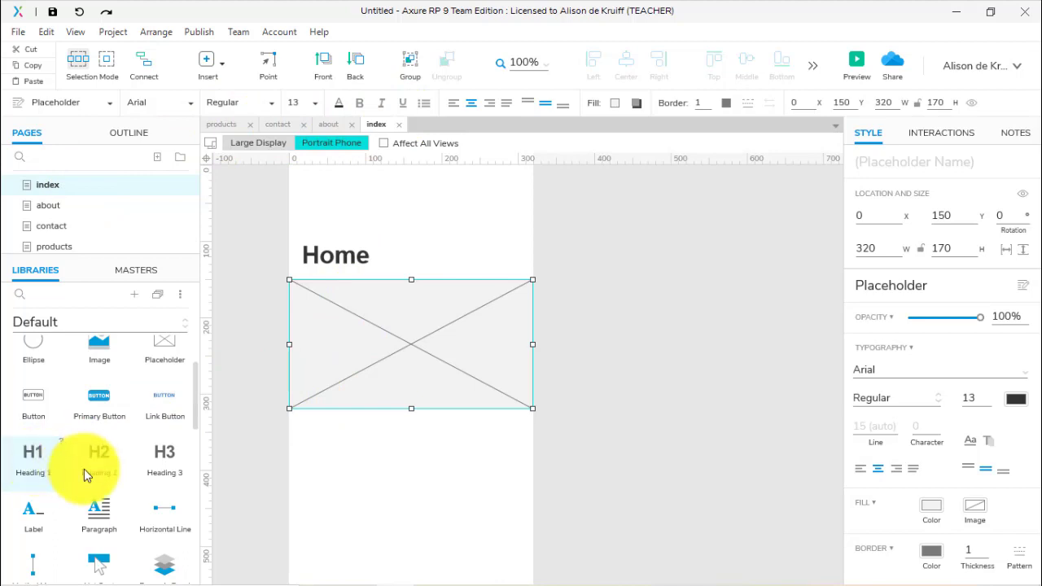
left_click_drag(87, 470, 302, 428)
left_click_drag(85, 516, 294, 460)
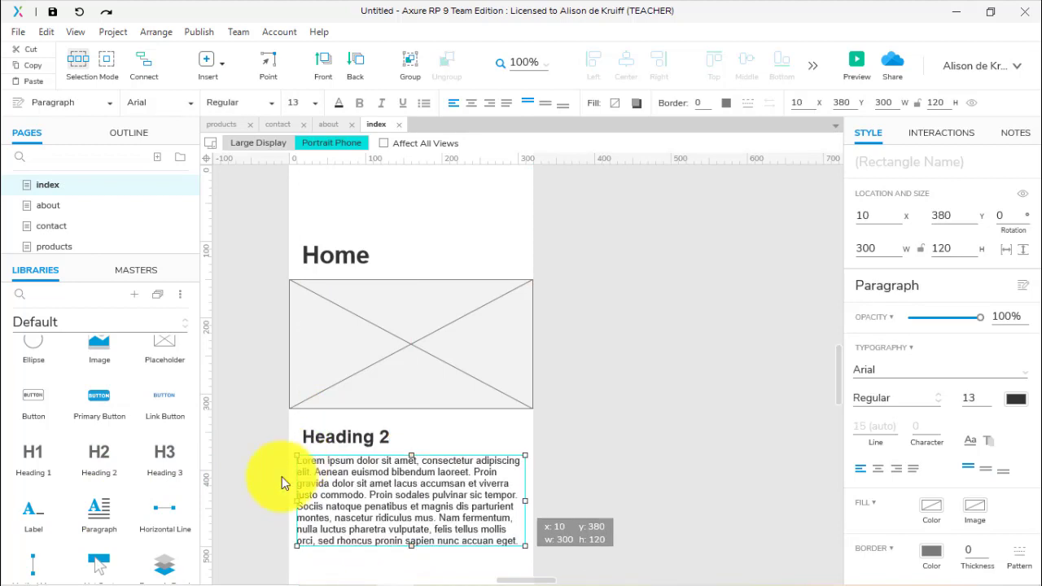
Add two more Paragraphs below the first one on the index page, at X 10, Y 522 and X 10, Y 659.
scroll(236, 496, "down", 2)
left_click_drag(96, 508, 299, 472)
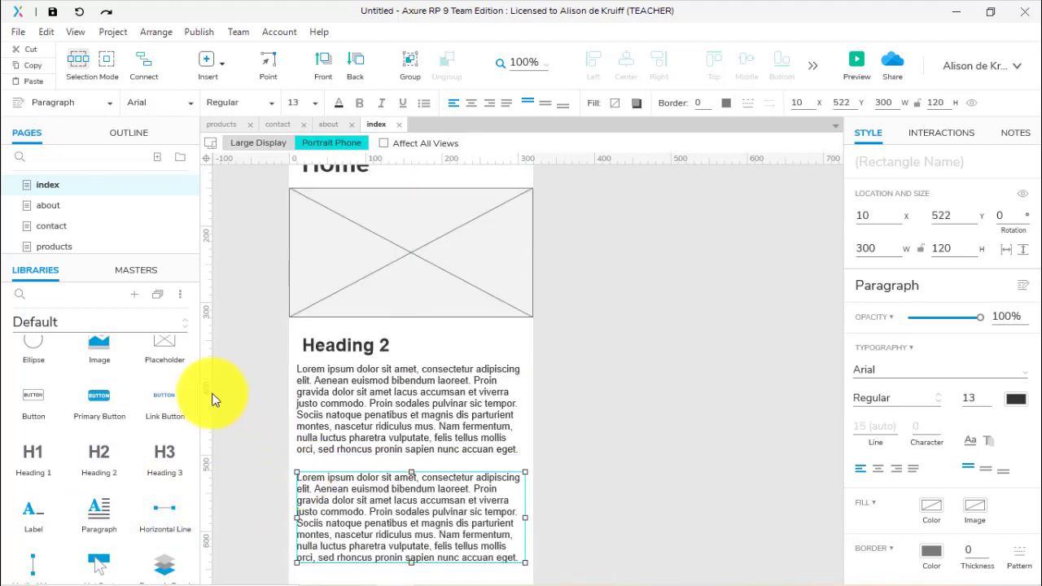
scroll(285, 400, "down", 2)
left_click_drag(98, 506, 300, 484)
Place a Box 2 over the top of the index page at X 0, Y 0 and size it 320 by 341.
scroll(663, 328, "up", 8)
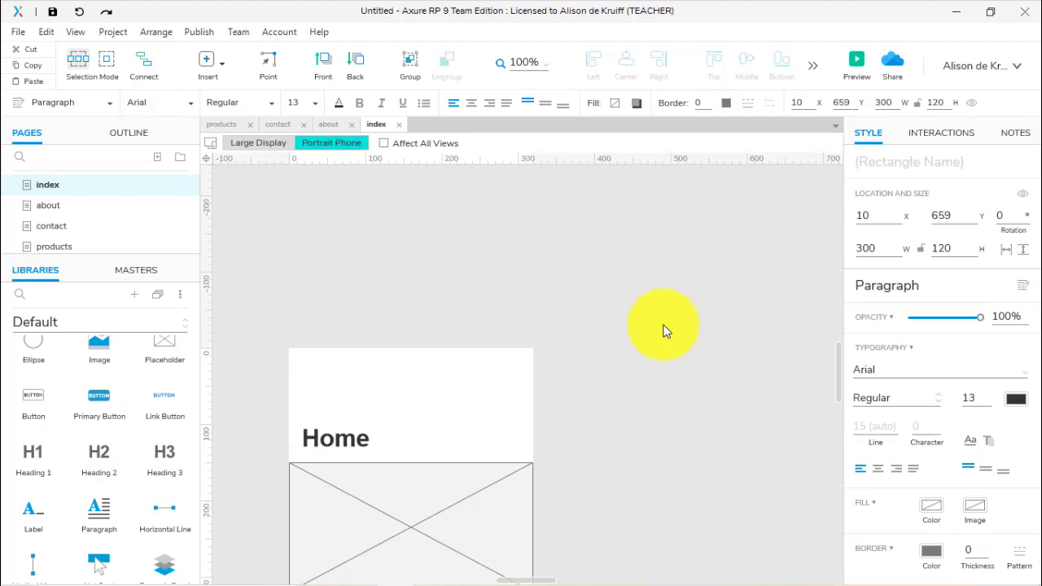
scroll(663, 328, "down", 4)
scroll(639, 338, "up", 2)
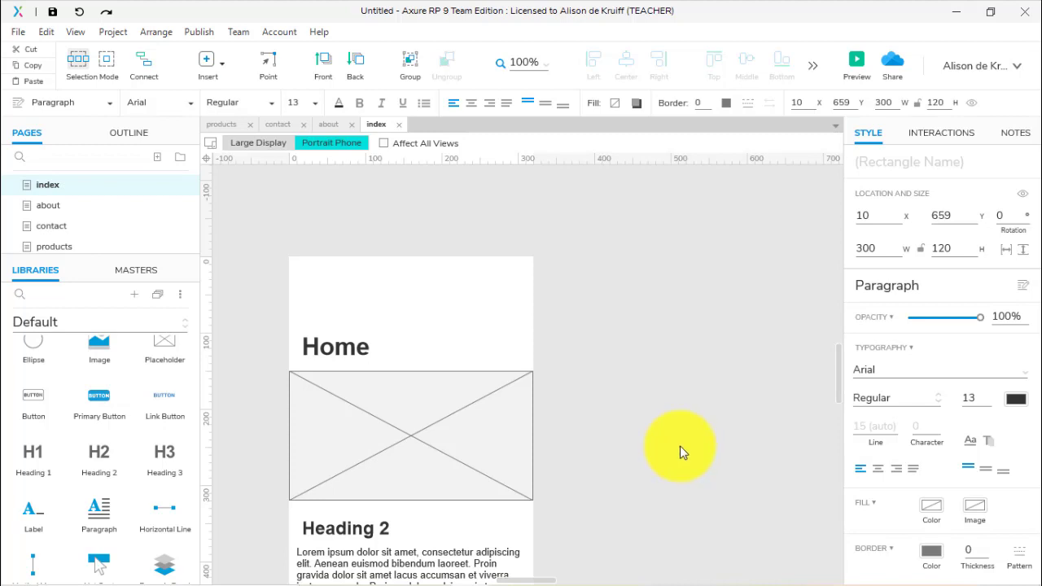
scroll(196, 397, "up", 1)
scroll(196, 383, "up", 3)
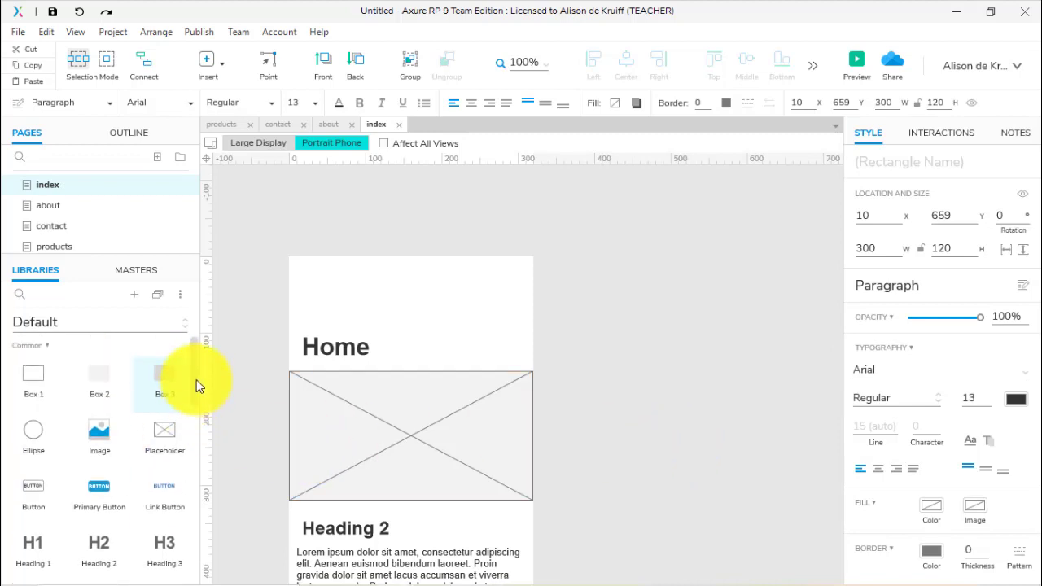
scroll(194, 407, "down", 4)
scroll(195, 383, "up", 4)
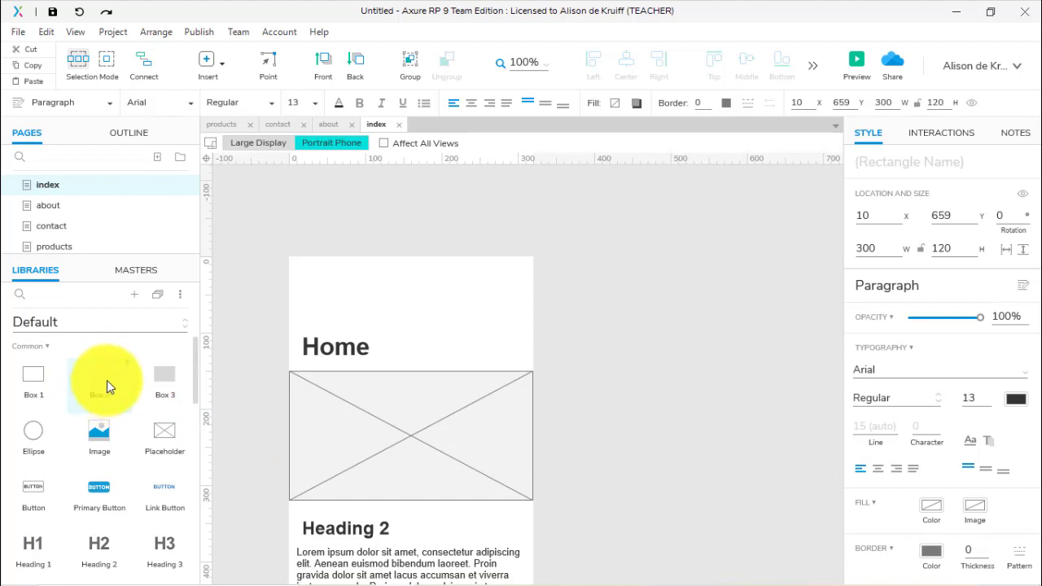
left_click_drag(97, 373, 291, 260)
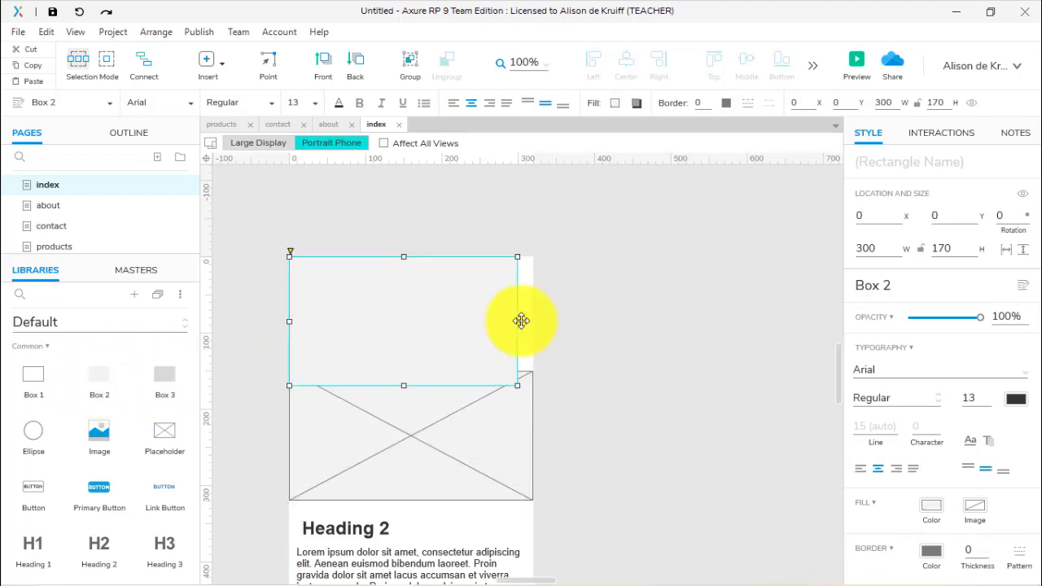
left_click_drag(521, 321, 531, 319)
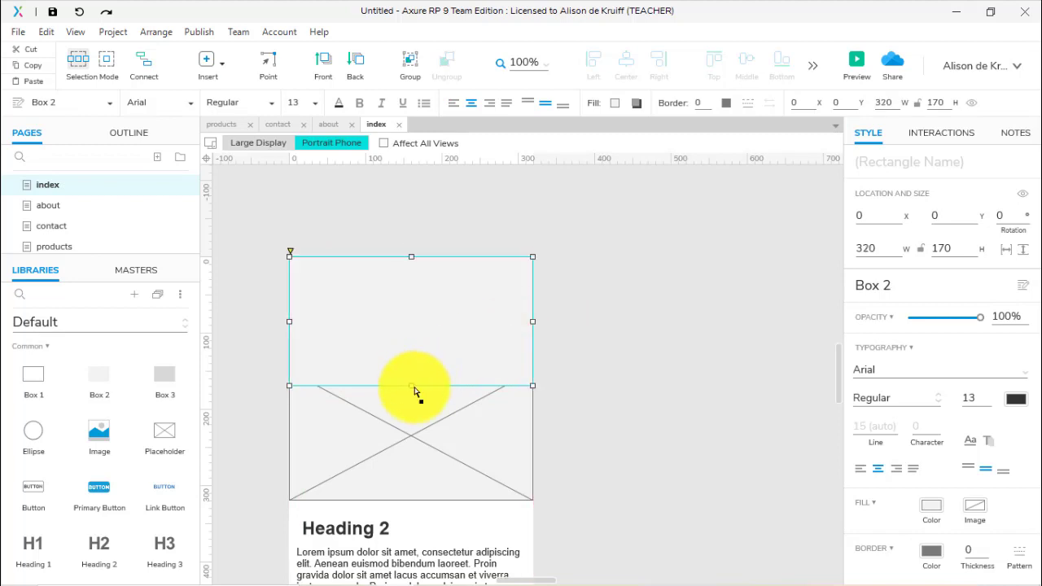
left_click_drag(412, 386, 409, 518)
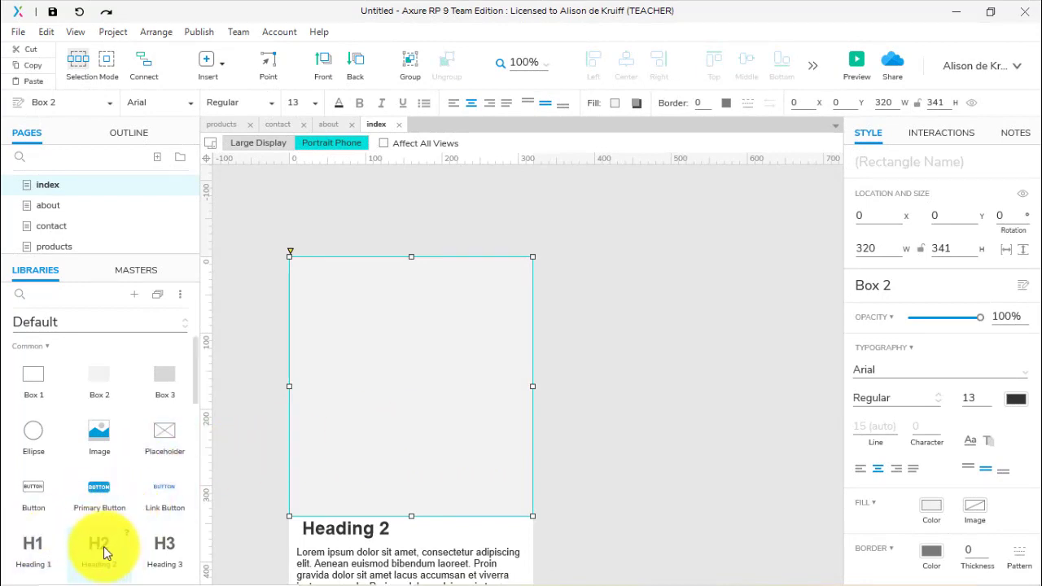
Add a Heading 2 reading "Home" on the box at X 23, Y 100 and place three copies below it, the lowest at Y 278.
left_click_drag(103, 542, 307, 331)
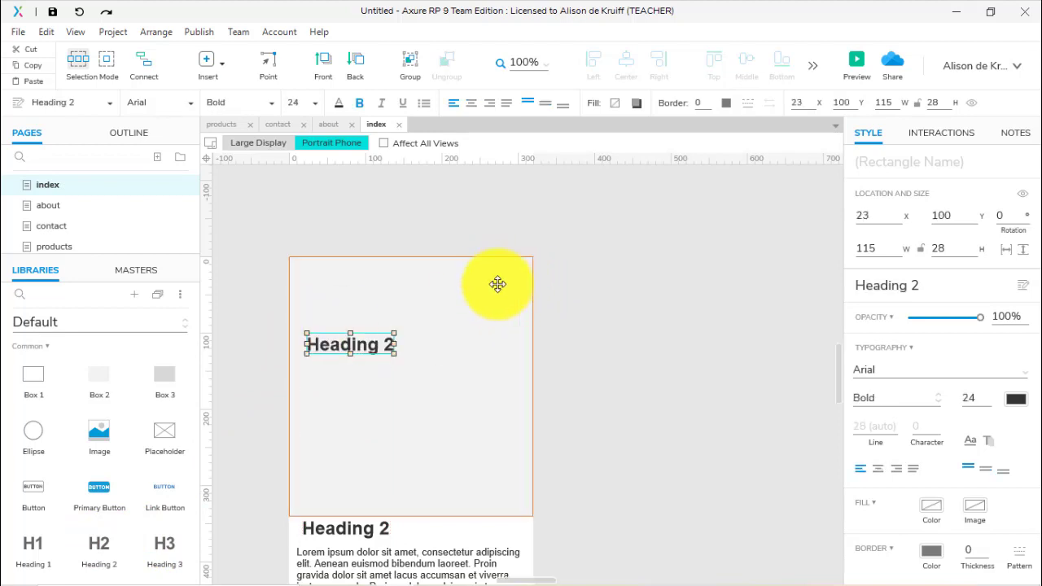
double_click(365, 345)
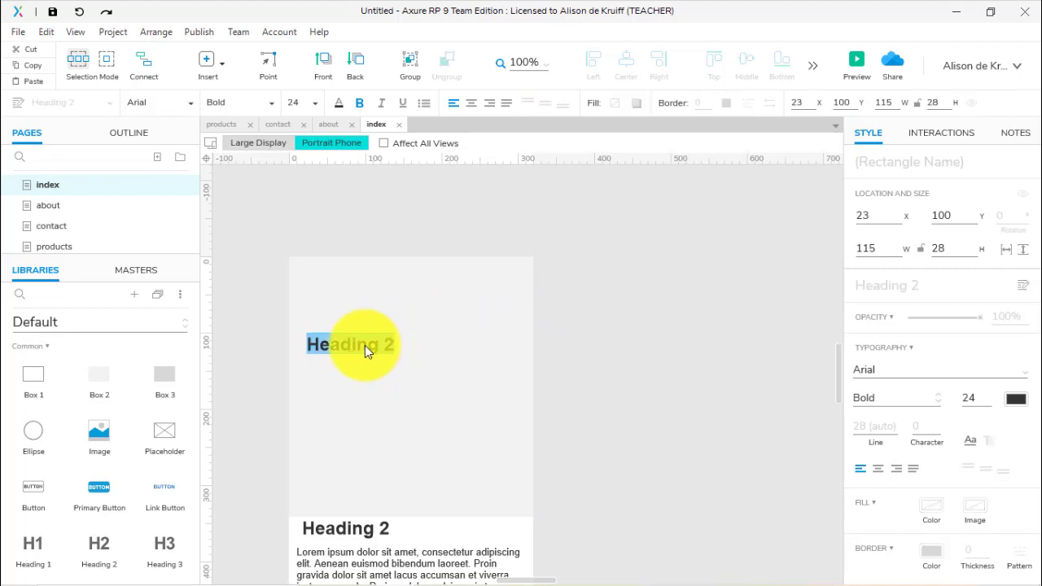
type("Home")
left_click(380, 340)
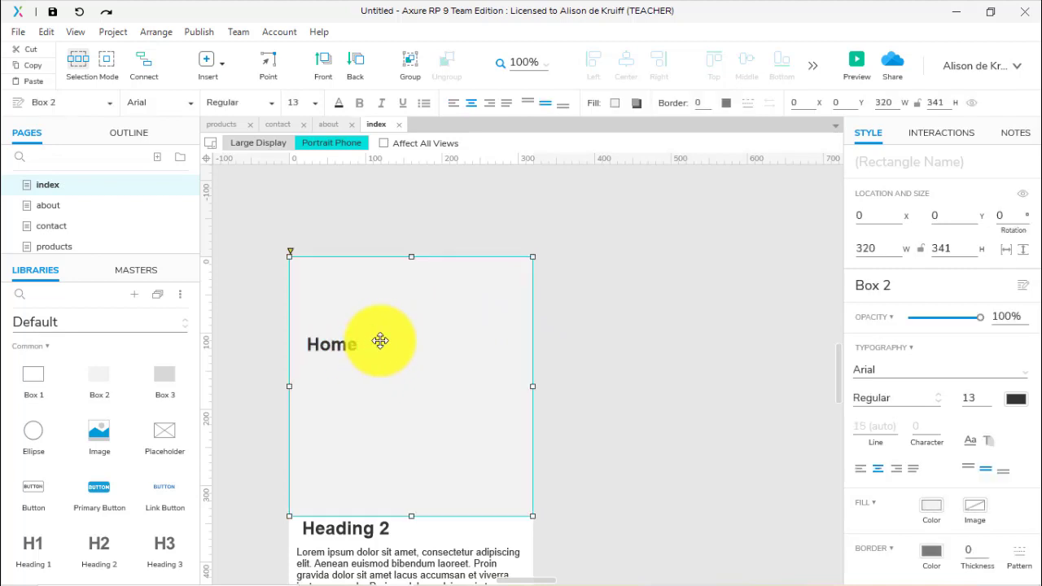
left_click(329, 348)
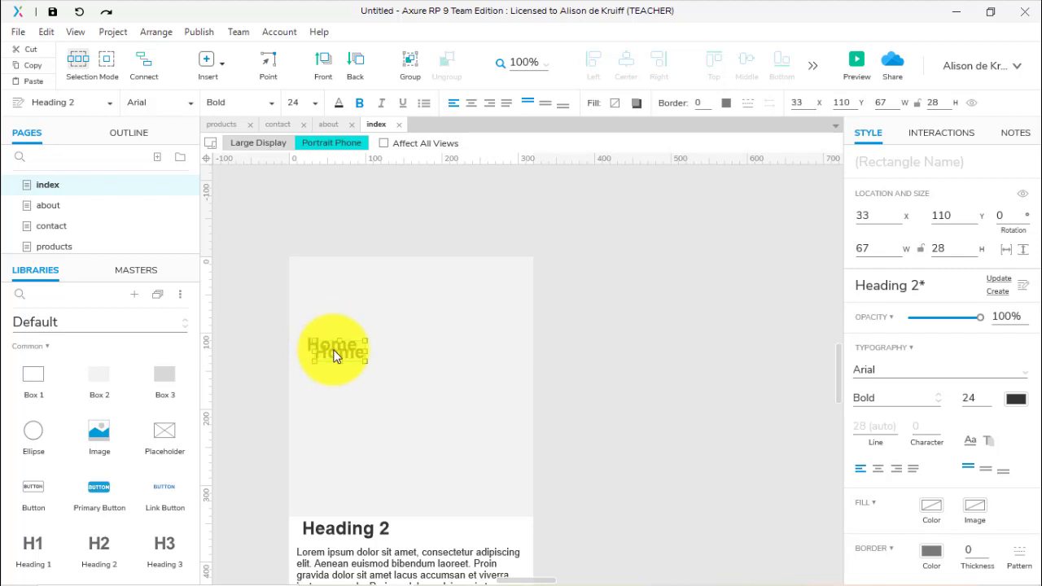
left_click_drag(336, 356, 345, 483)
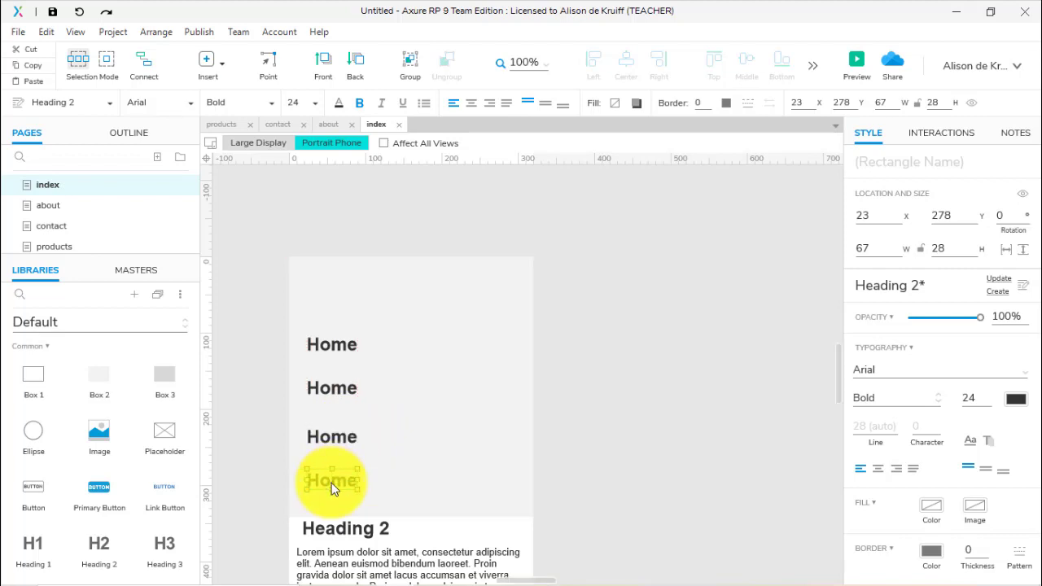
Select all four Home headings on the box and distribute them vertically.
left_click(337, 434, "shift")
left_click(339, 394, "shift")
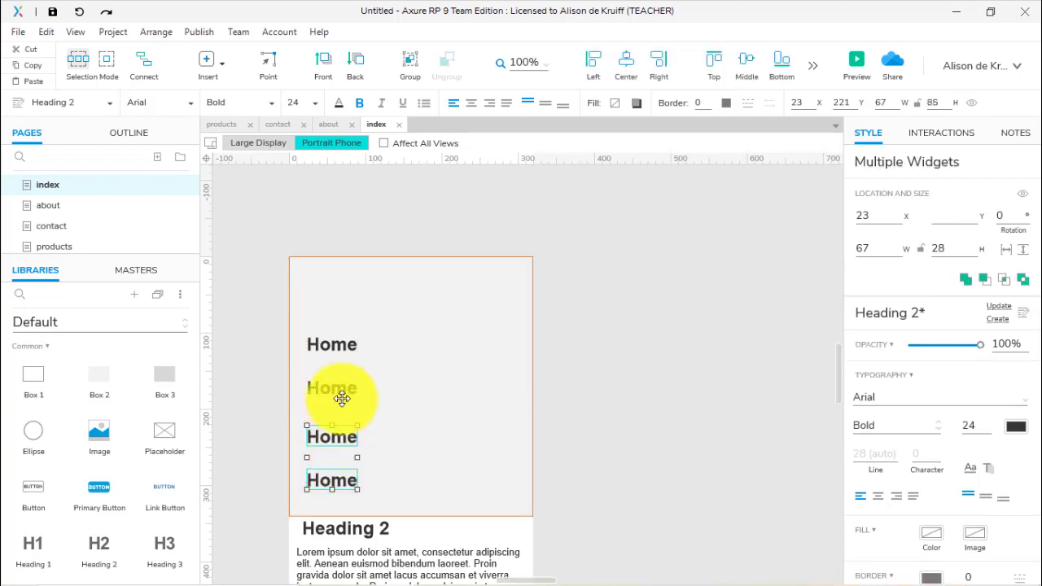
left_click(451, 413)
left_click(344, 348)
left_click(345, 391, "shift")
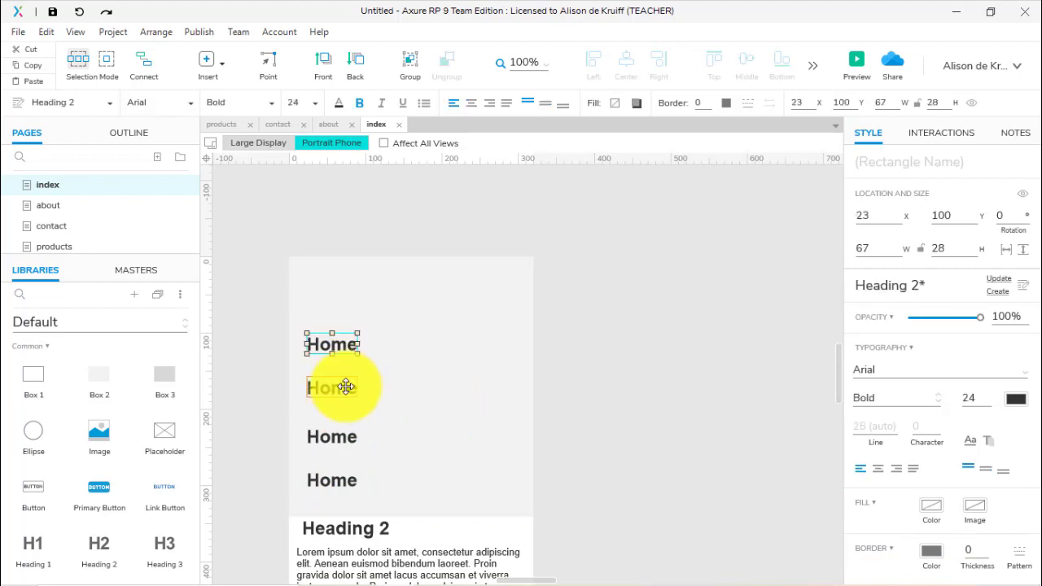
left_click(344, 435, "shift")
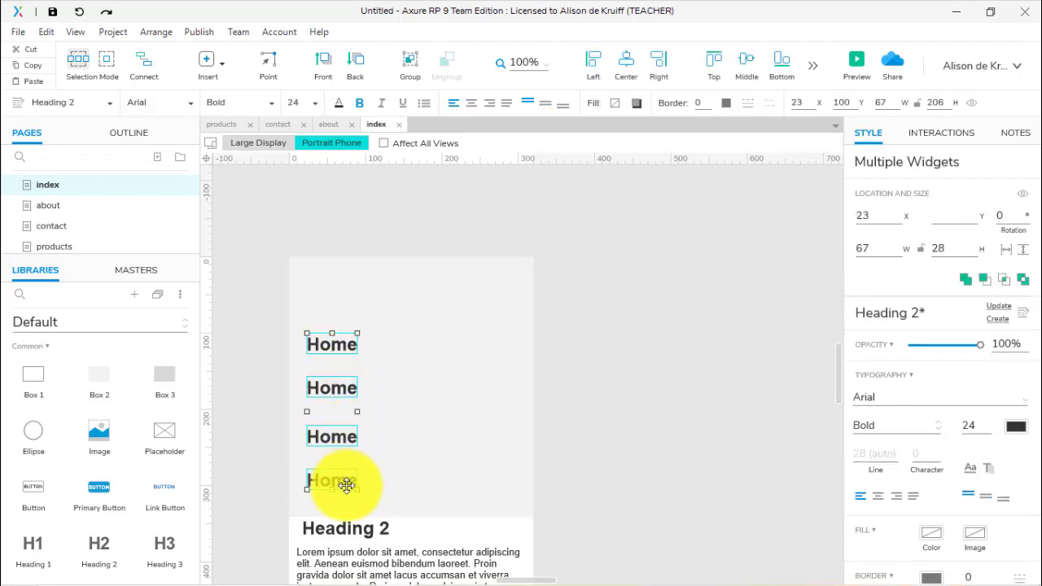
left_click(344, 480, "shift")
left_click(817, 66)
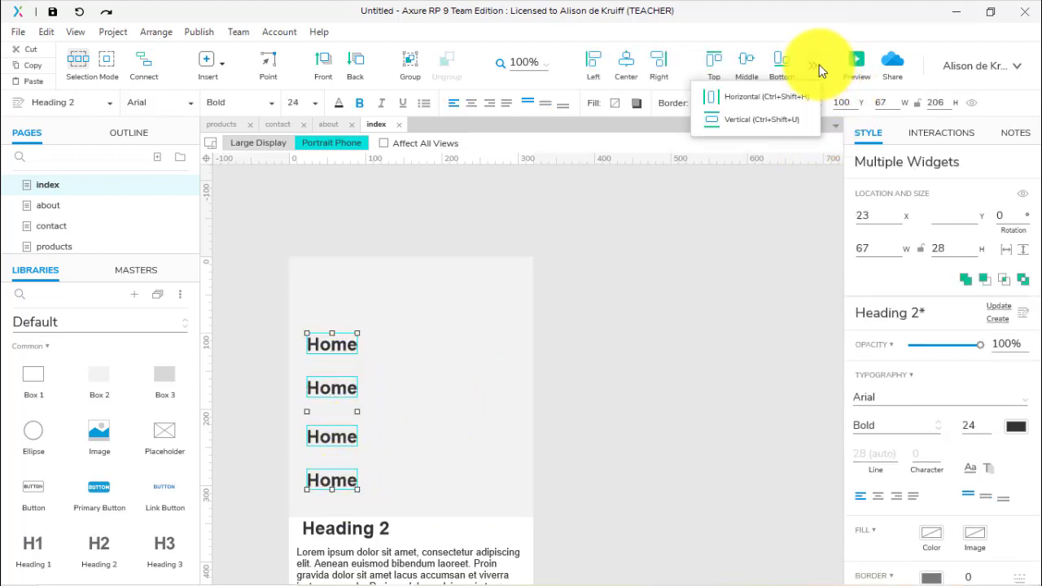
left_click(787, 120)
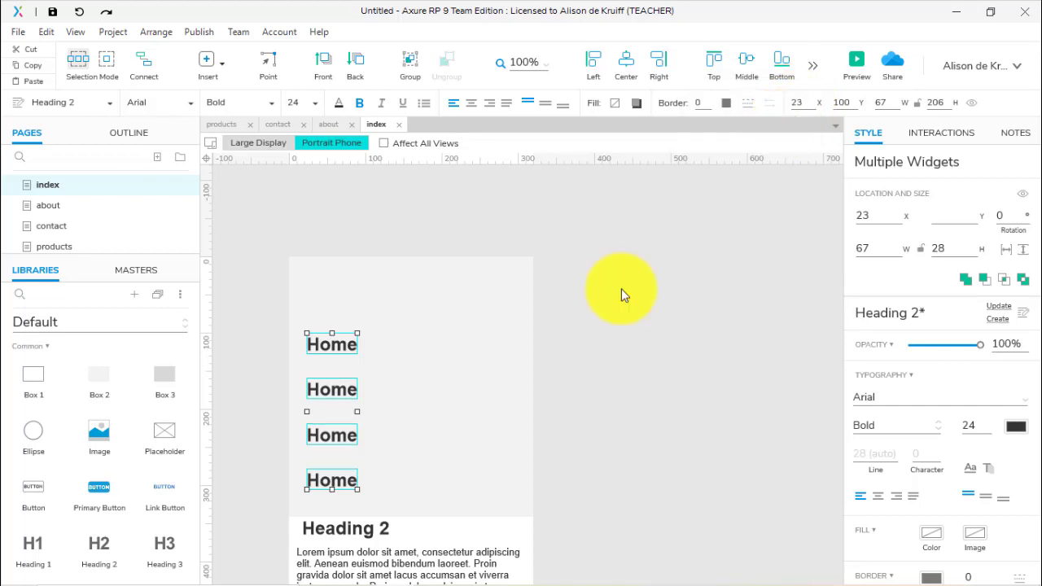
Change the text of the three copied headings to "About Us", "Contact Us" and "Products", from top to bottom.
double_click(343, 389)
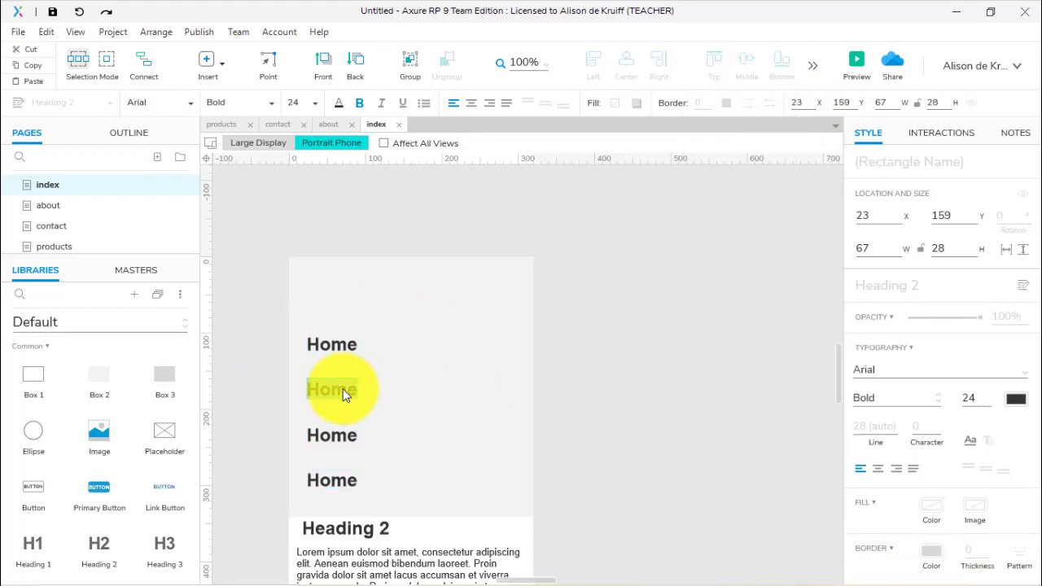
type("About")
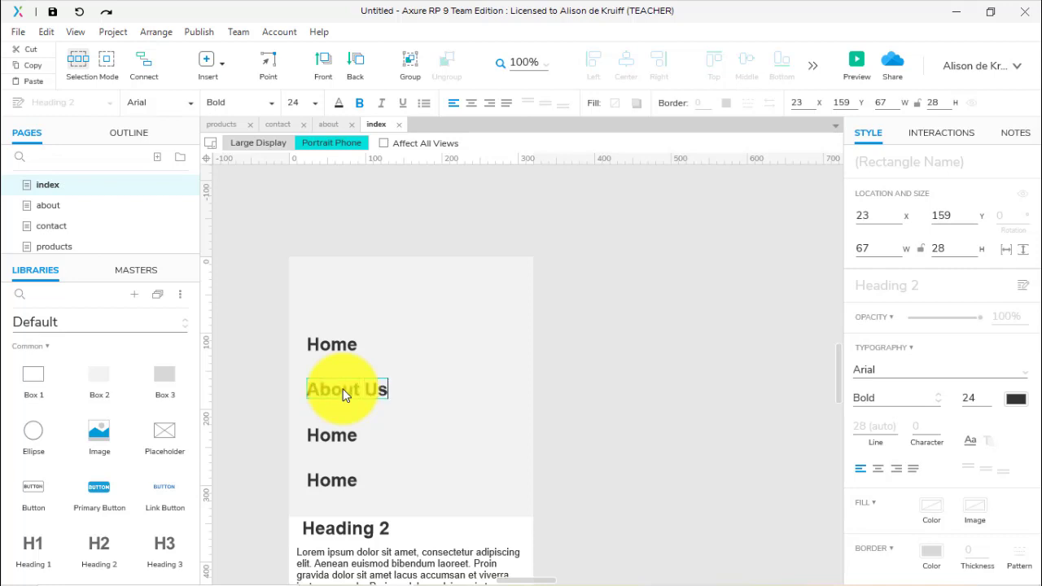
type(" Us")
double_click(337, 438)
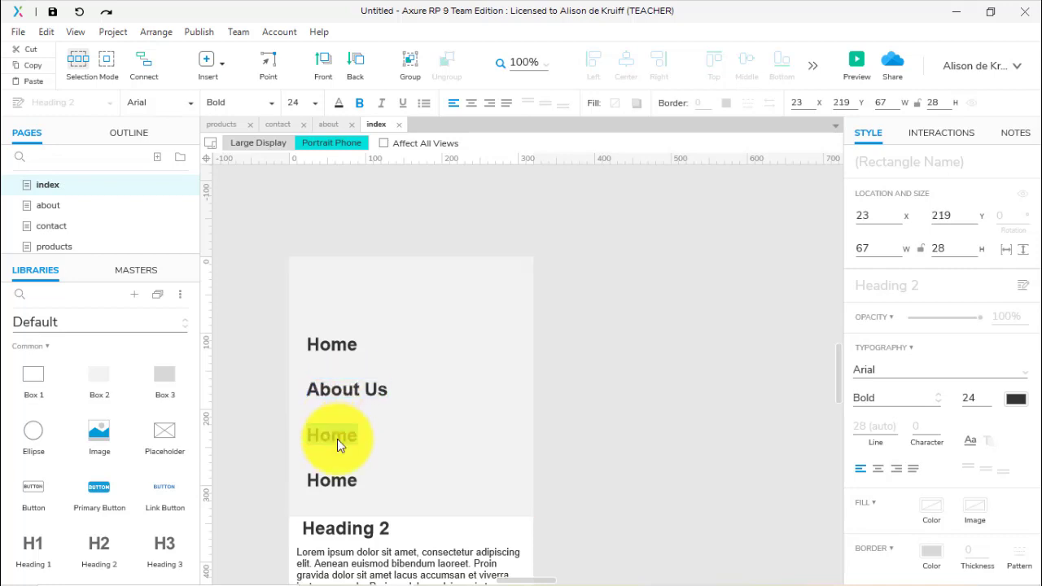
type("Contact Us")
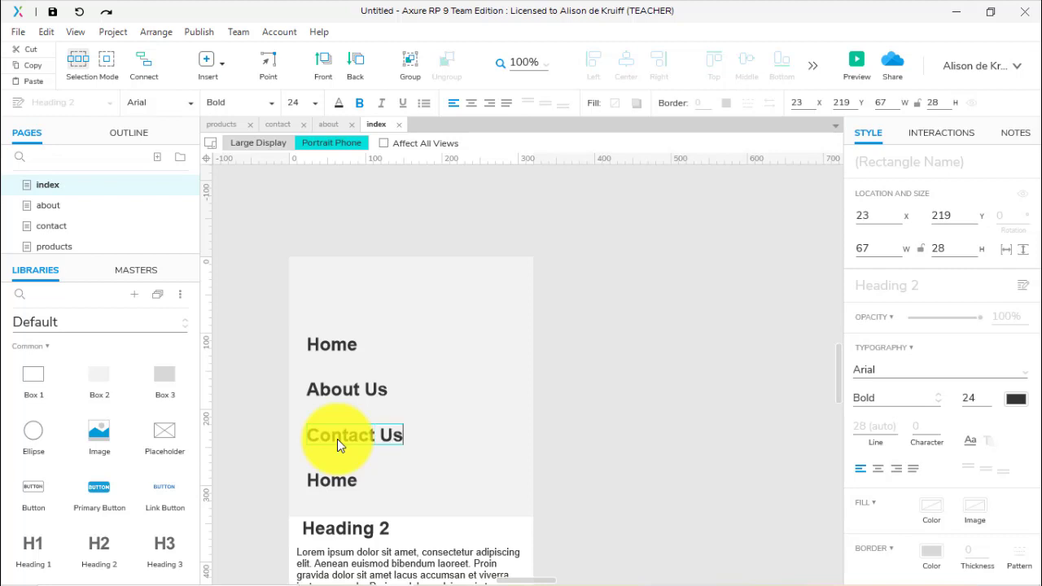
double_click(338, 478)
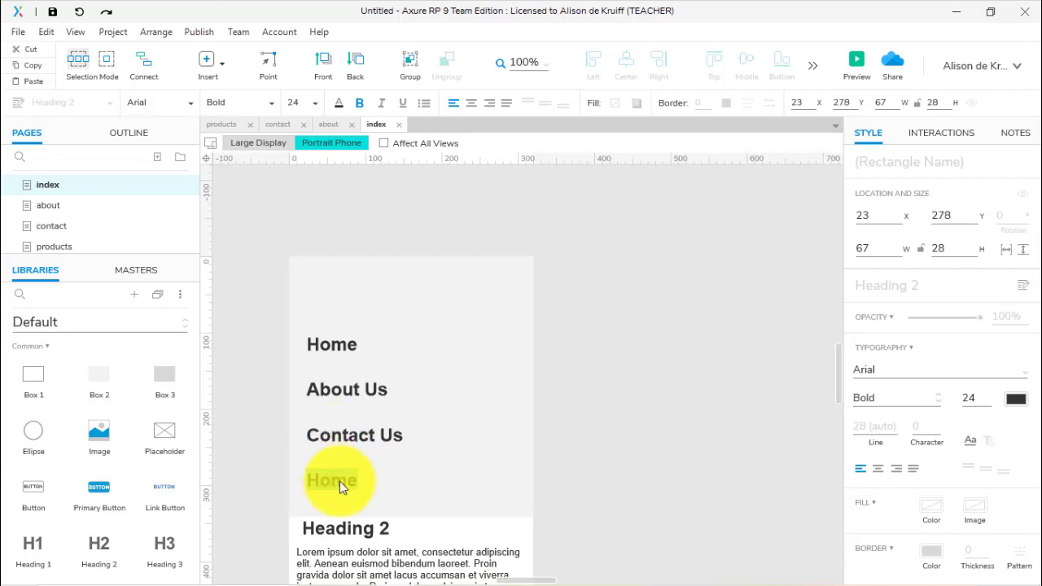
type("Products")
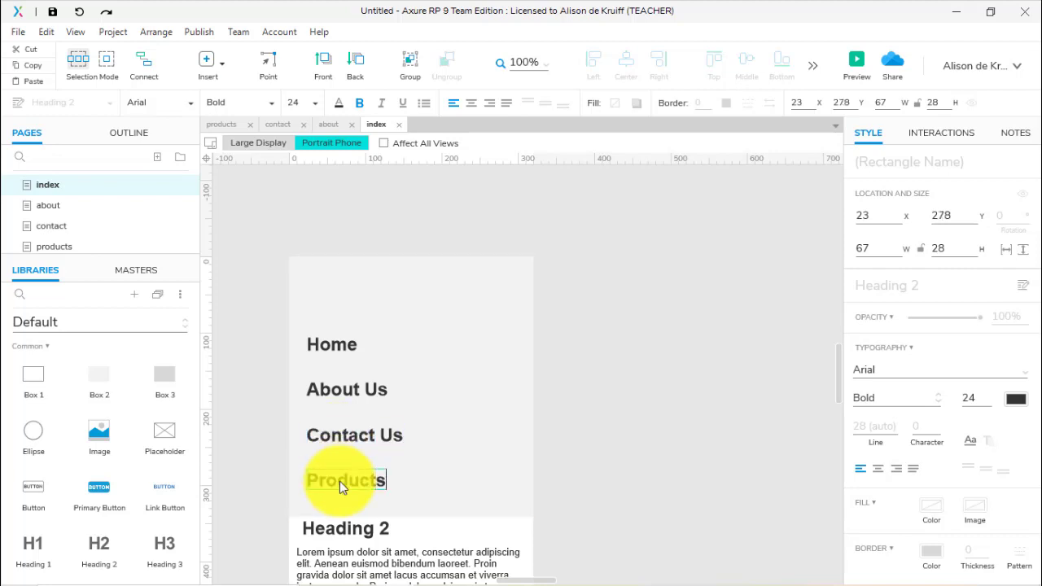
key("Escape")
left_click(504, 449)
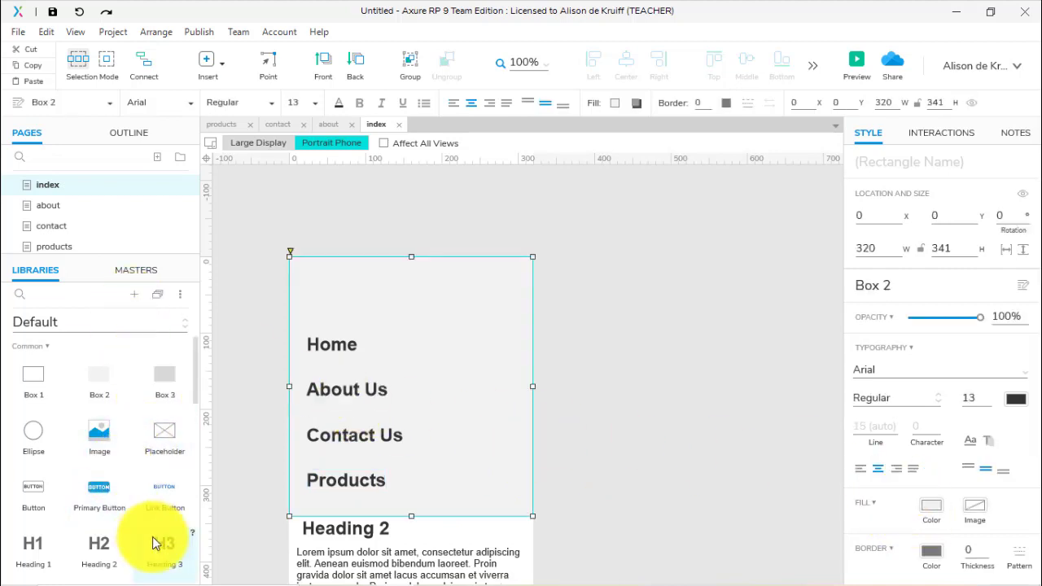
Add a Horizontal Line between Home and About Us at X 0, Y 143 and extend it to a width of 320.
scroll(152, 536, "down", 2)
left_click_drag(159, 507, 291, 366)
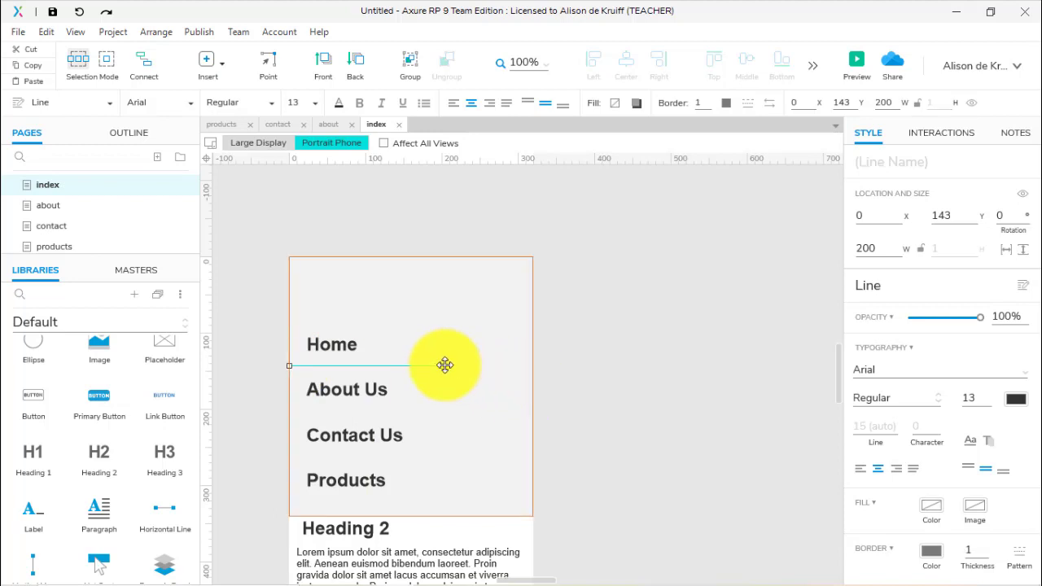
left_click_drag(444, 365, 533, 365)
key("ctrl+z")
left_click(403, 364)
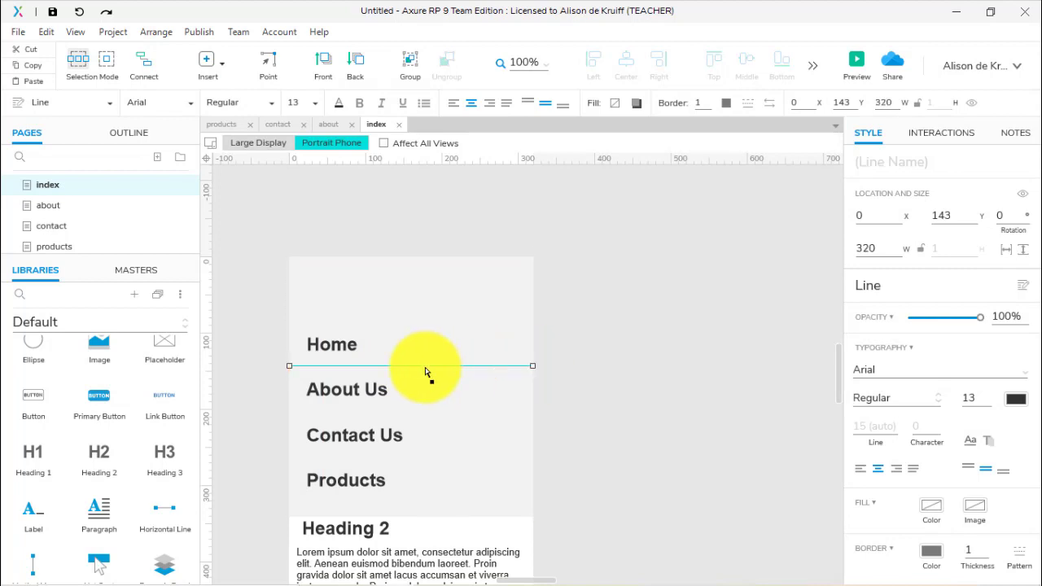
Set the border color of the horizontal line to dark gray #333333.
scroll(962, 470, "down", 3)
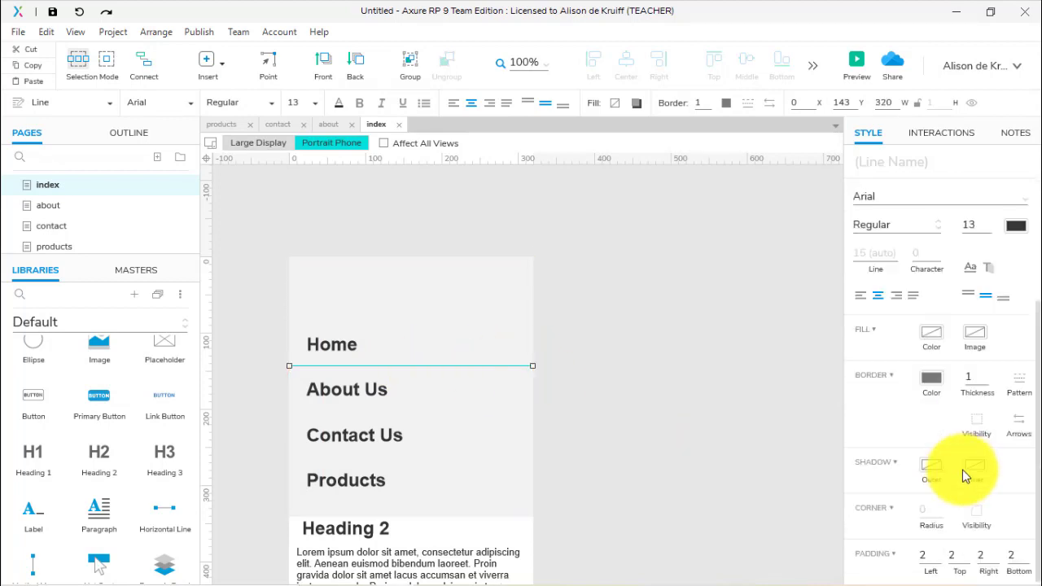
left_click(930, 379)
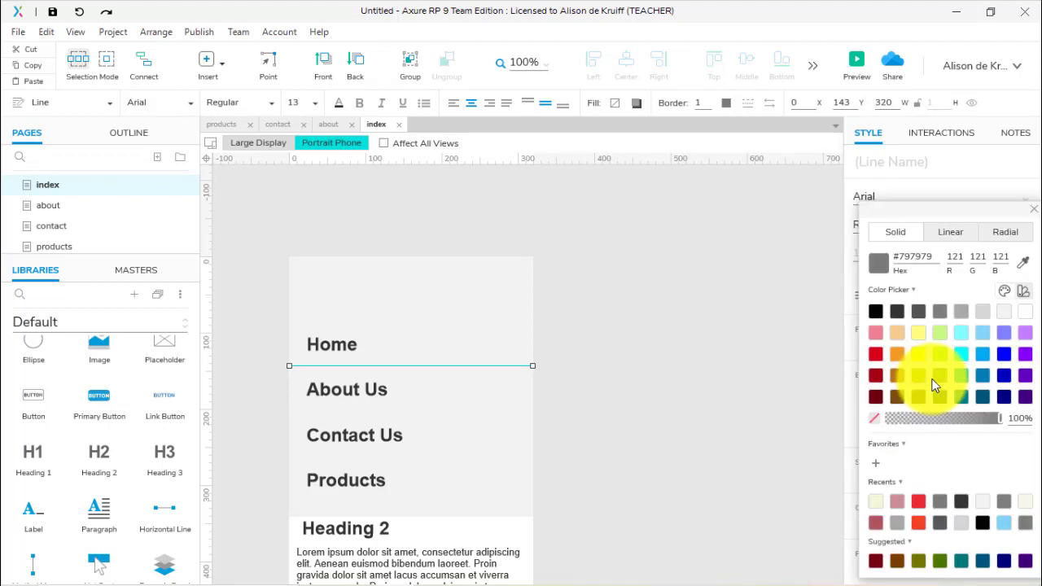
left_click(898, 313)
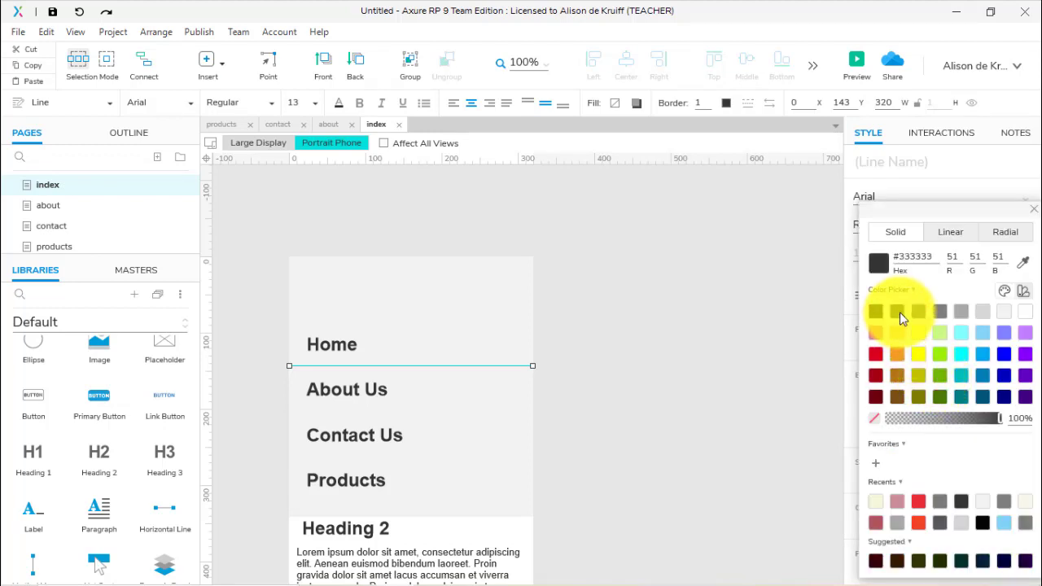
Change the border color of the horizontal line between Home and About Us to a medium gray.
left_click(653, 391)
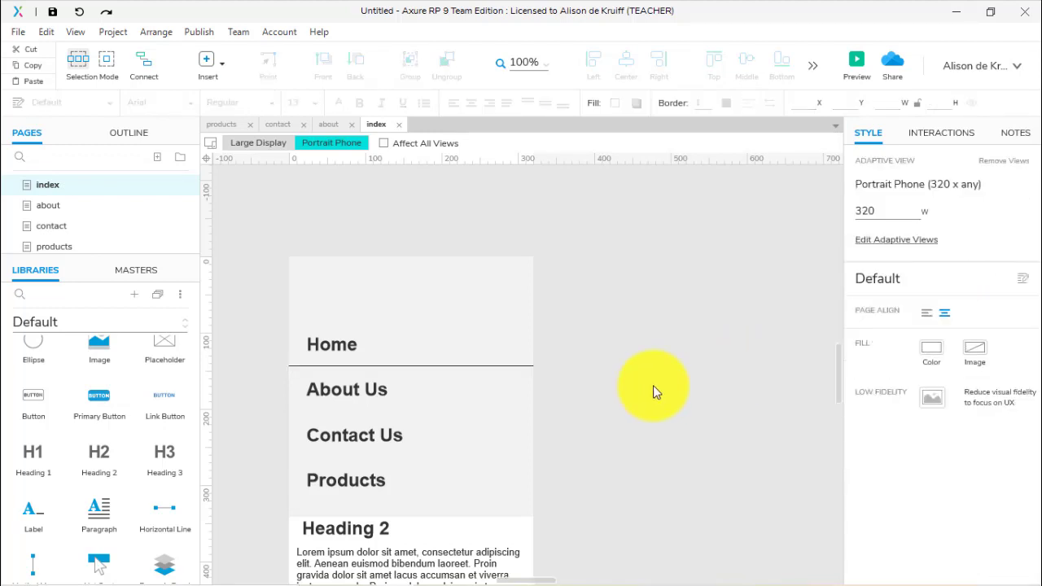
left_click(489, 366)
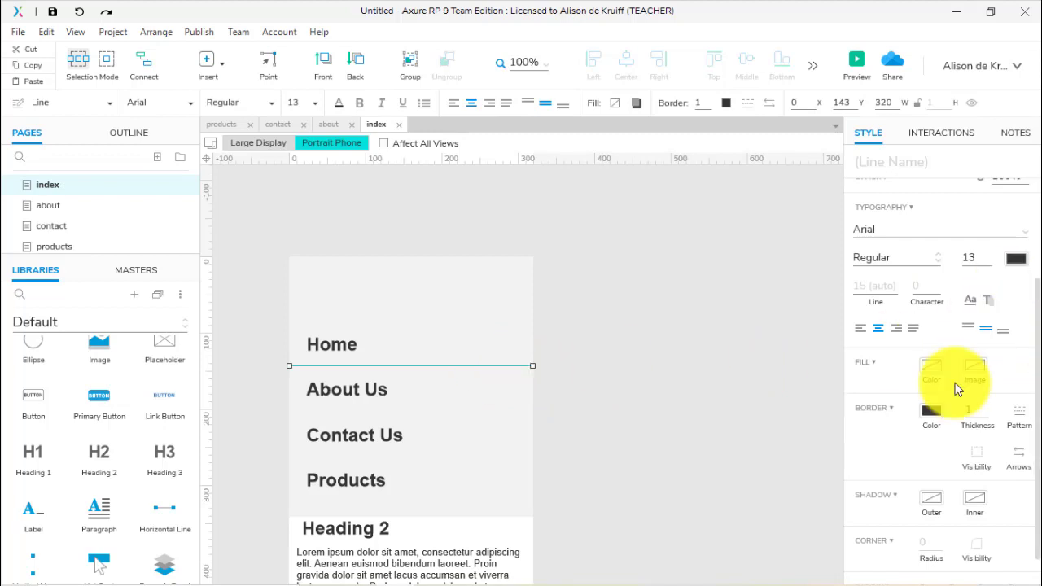
left_click(936, 409)
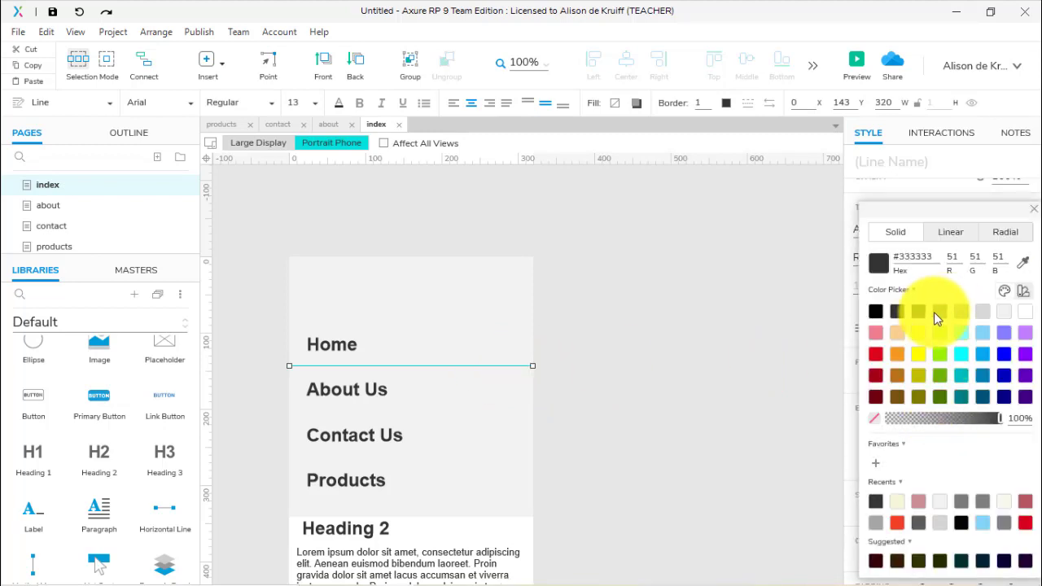
left_click(935, 312)
left_click(725, 358)
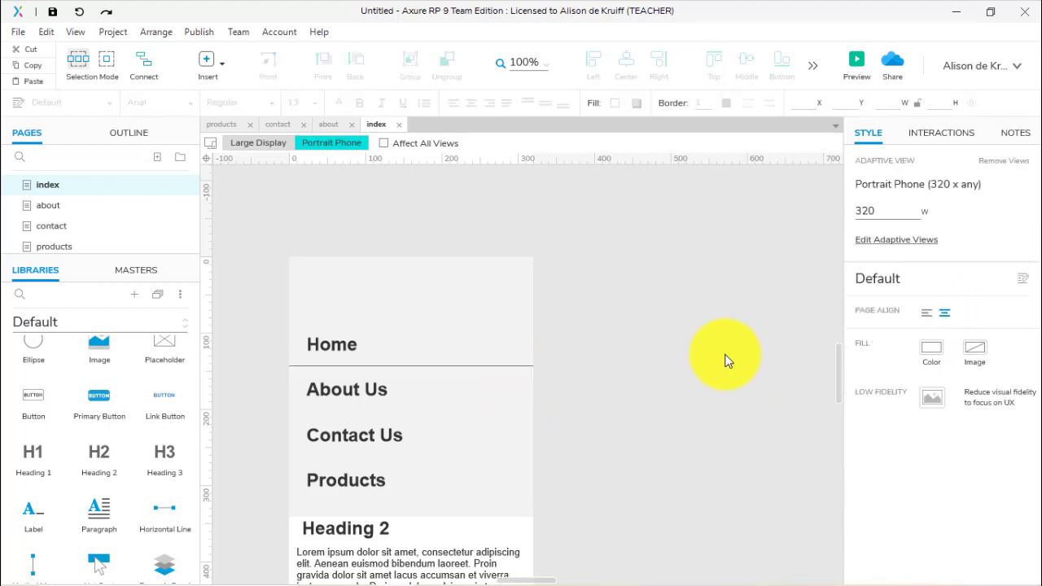
Duplicate the gray line twice, placing one copy below About Us at X 0, Y 200 and one below Contact Us at X 0, Y 263.
left_click(505, 367)
left_click_drag(499, 367, 479, 386)
left_click(488, 411)
key("ctrl+z")
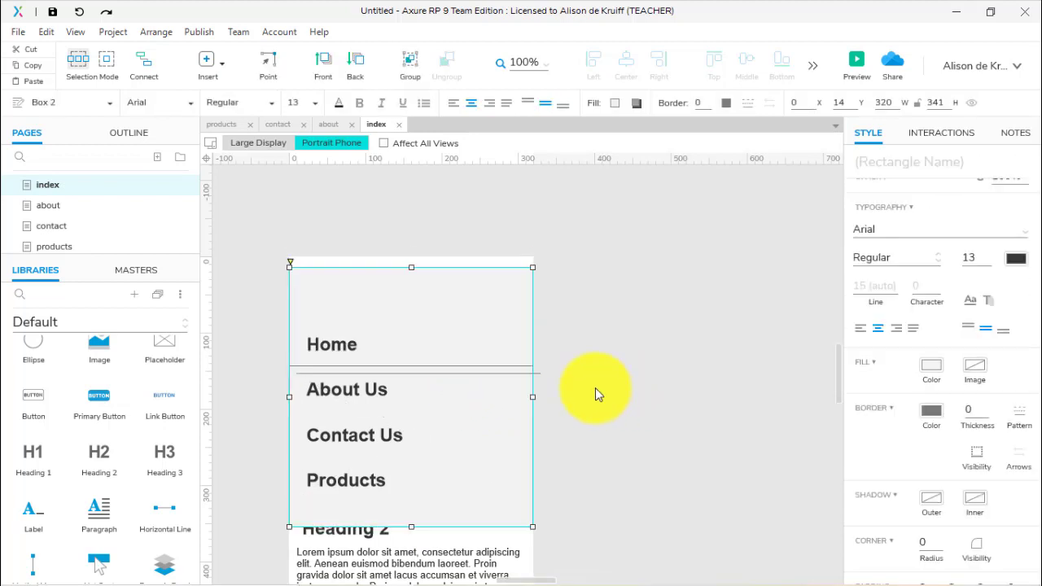
left_click(627, 382)
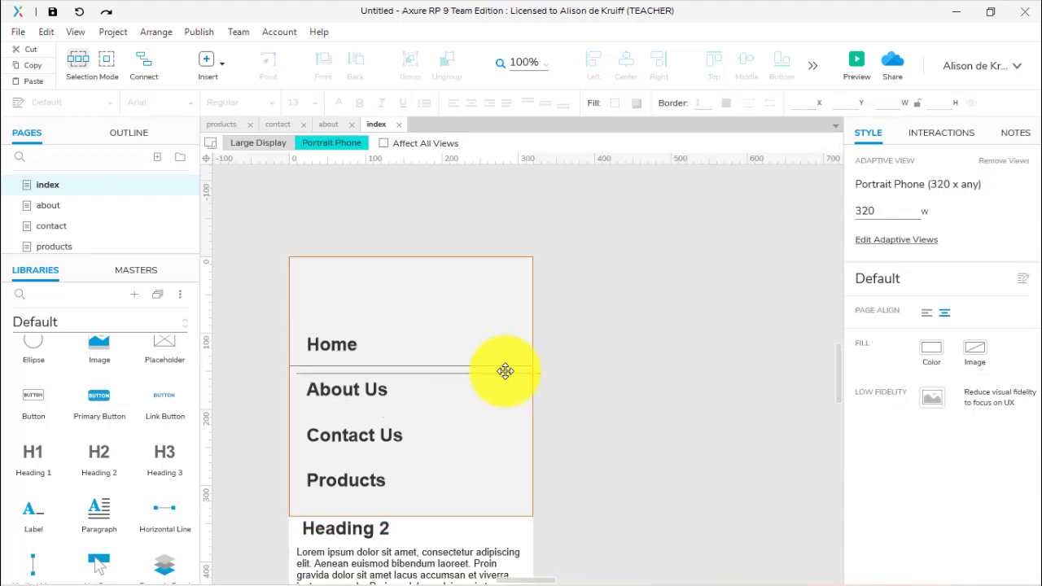
left_click(502, 372)
left_click(501, 373)
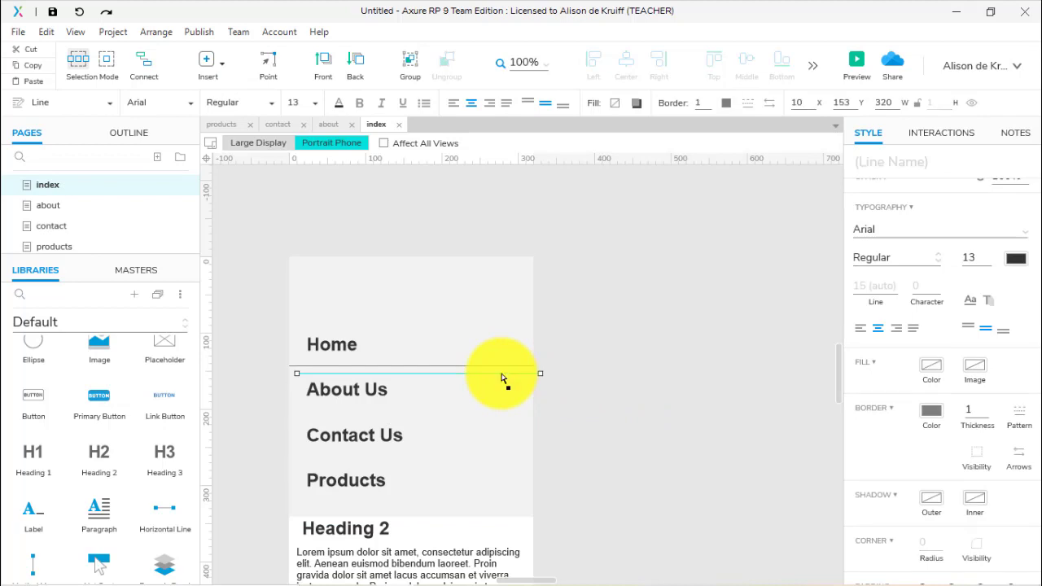
left_click_drag(502, 373, 493, 409)
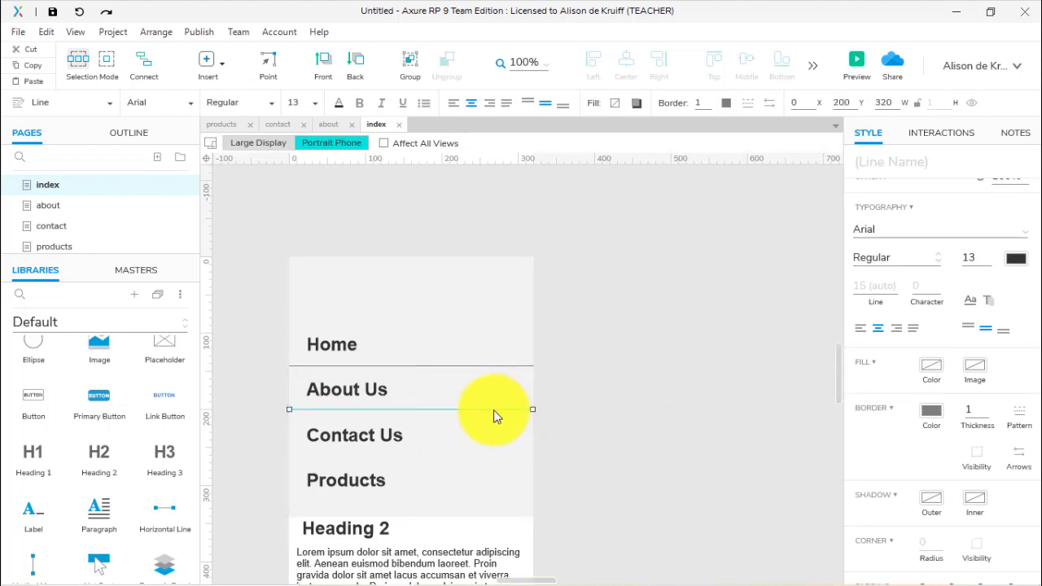
key("ctrl+d")
left_click_drag(494, 418, 485, 458)
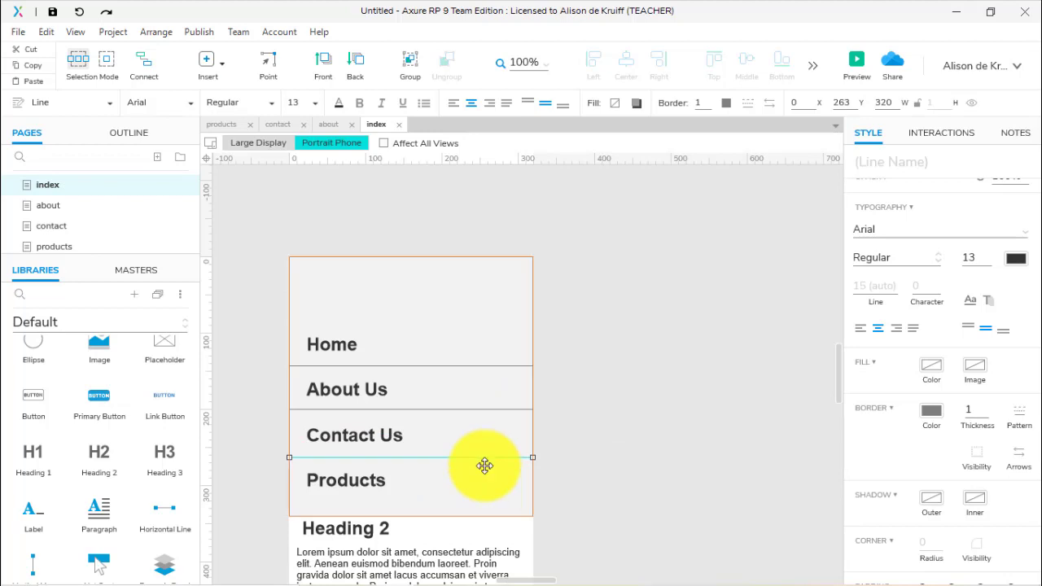
Select the four menu headings together with the three separator lines and distribute them vertically.
left_click(361, 482, "ctrl")
left_click(356, 444, "ctrl")
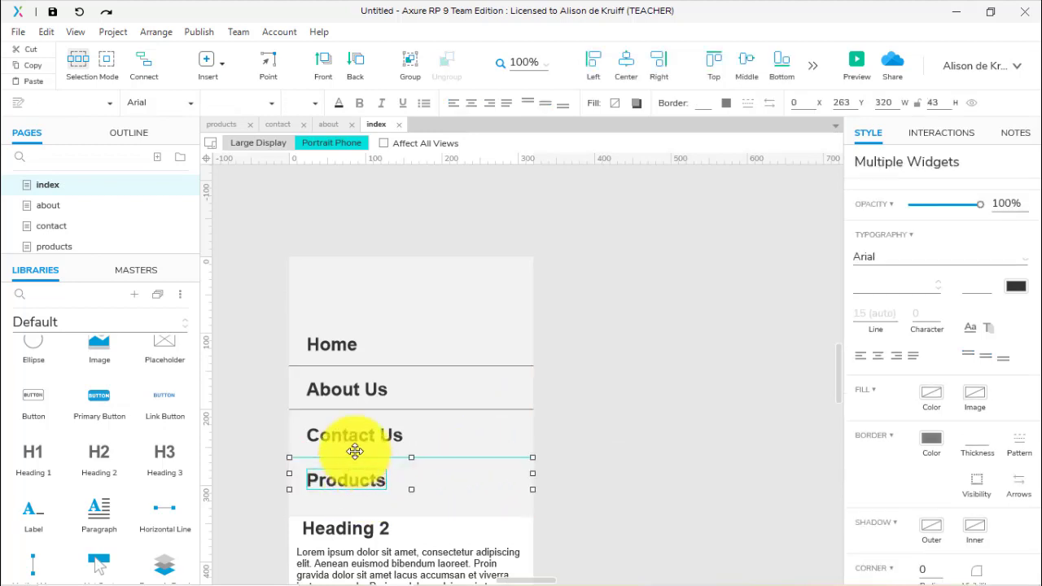
left_click(353, 410, "ctrl")
left_click(370, 389, "ctrl")
left_click(350, 365, "ctrl")
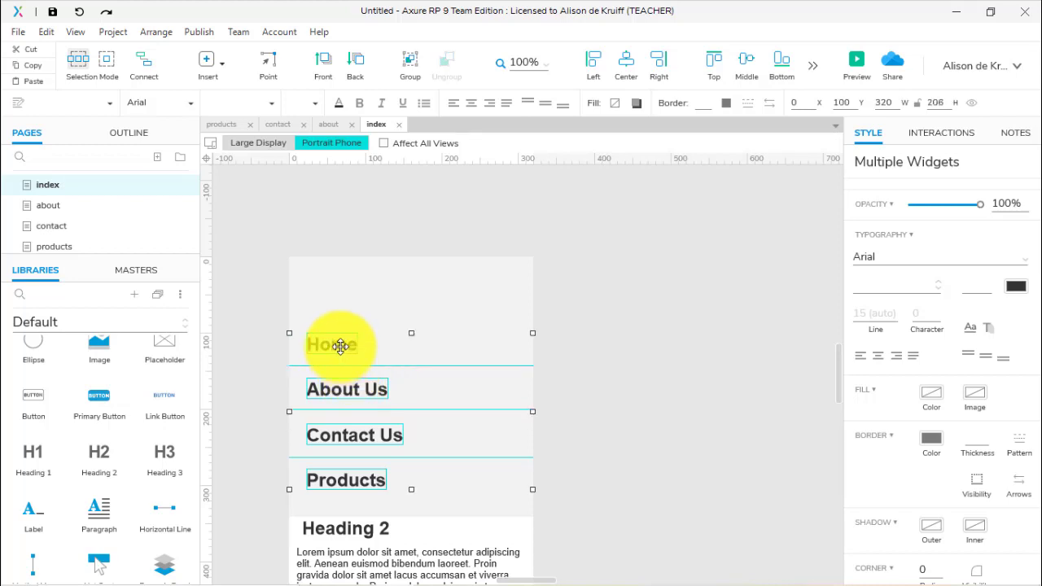
left_click(337, 345, "ctrl")
left_click(810, 67)
left_click(787, 122)
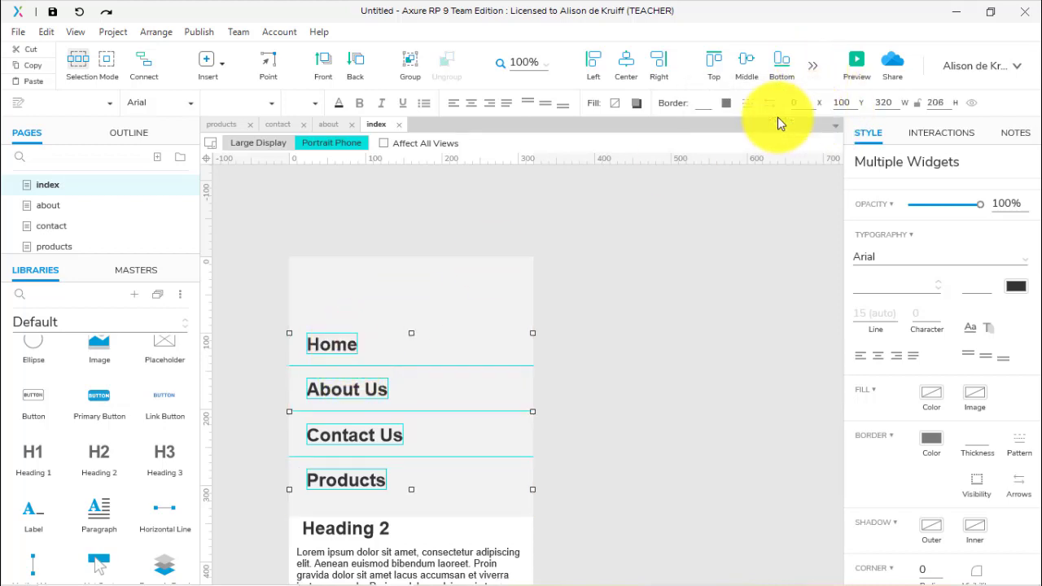
left_click(693, 339)
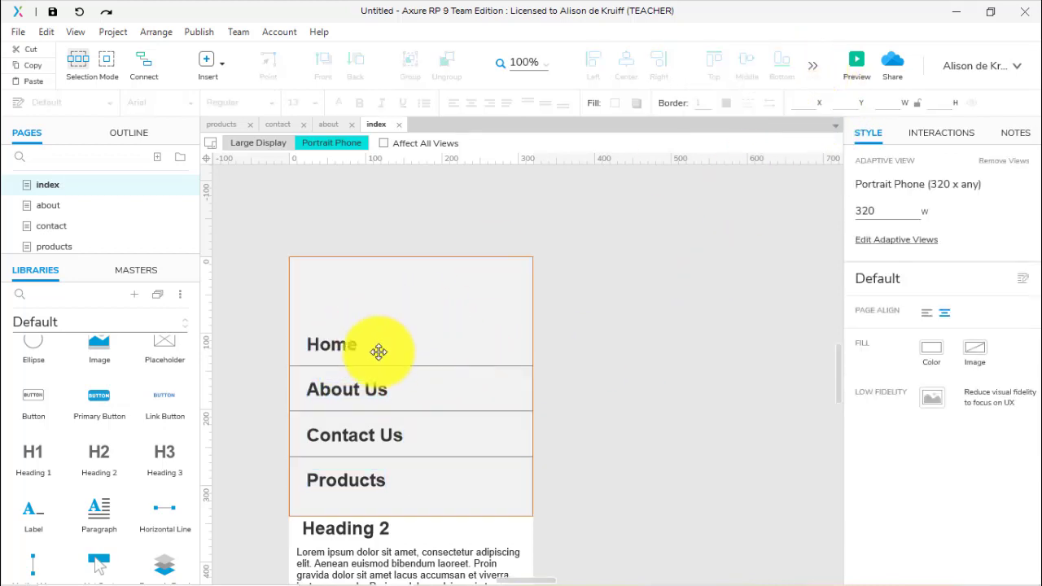
Change the fill color of the box behind the menu headings to a darker light gray.
scroll(675, 461, "down", 2)
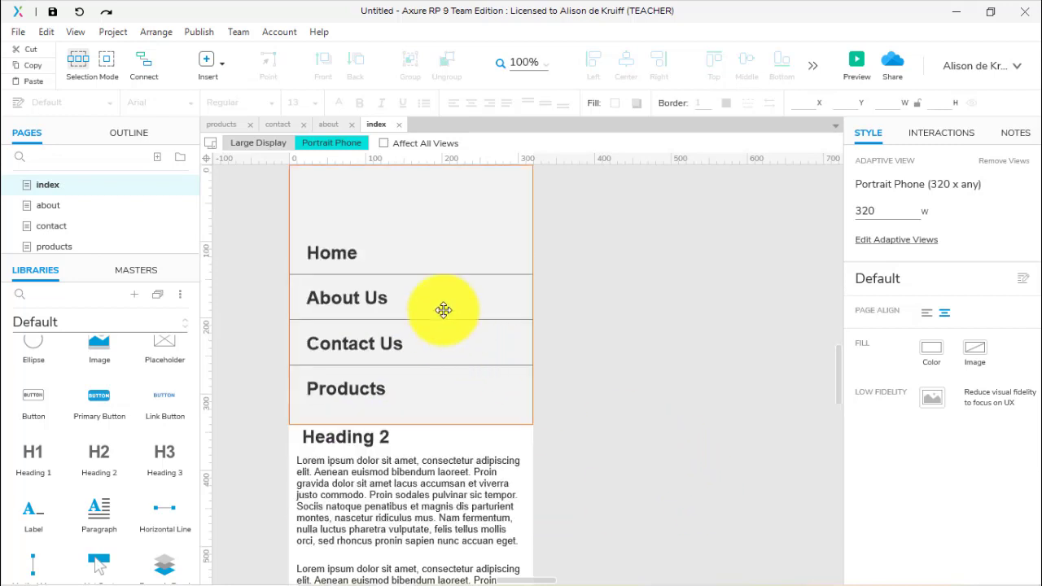
left_click(442, 410)
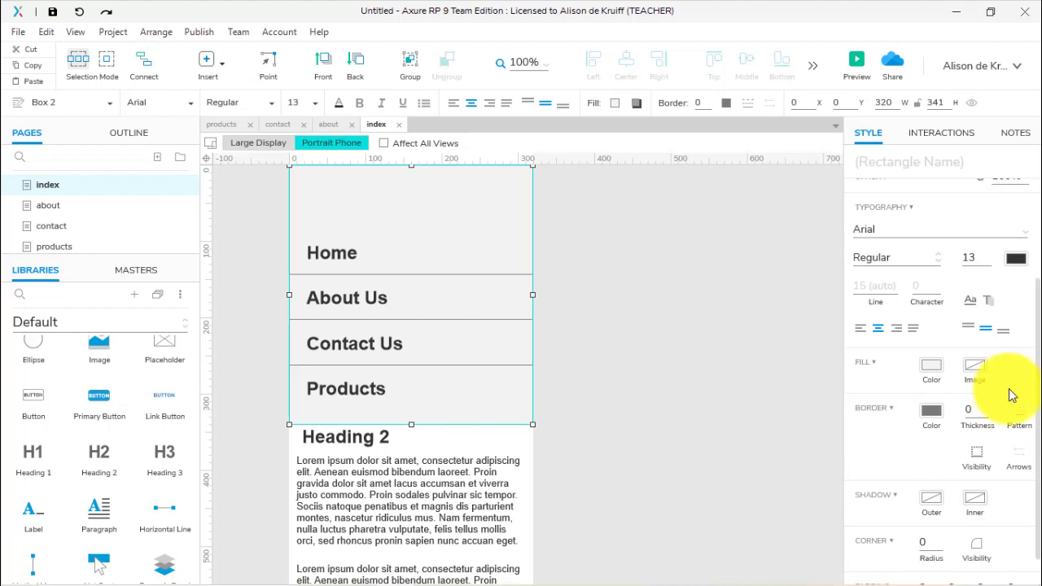
left_click(934, 371)
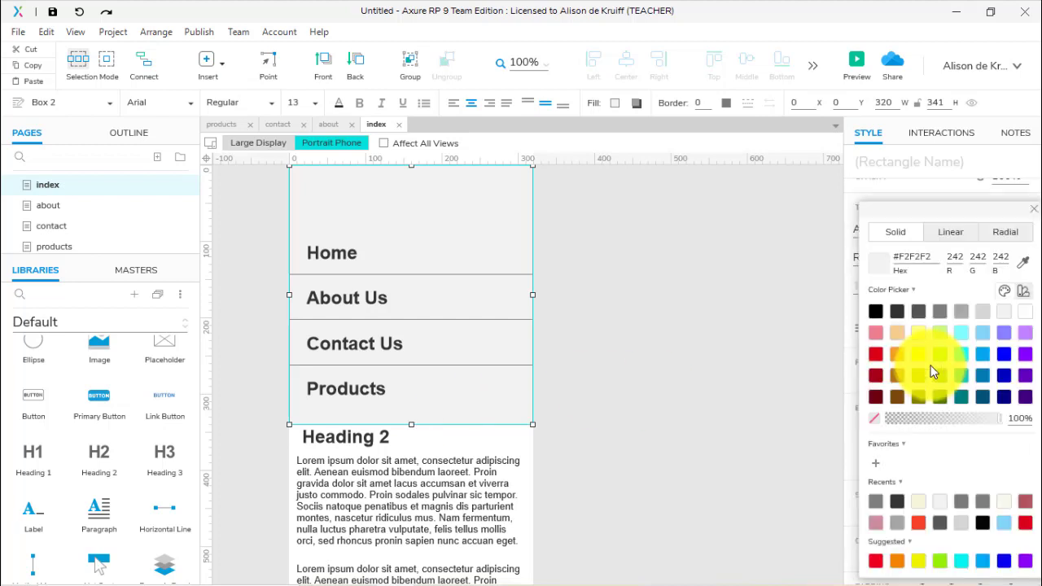
left_click(985, 313)
left_click(691, 376)
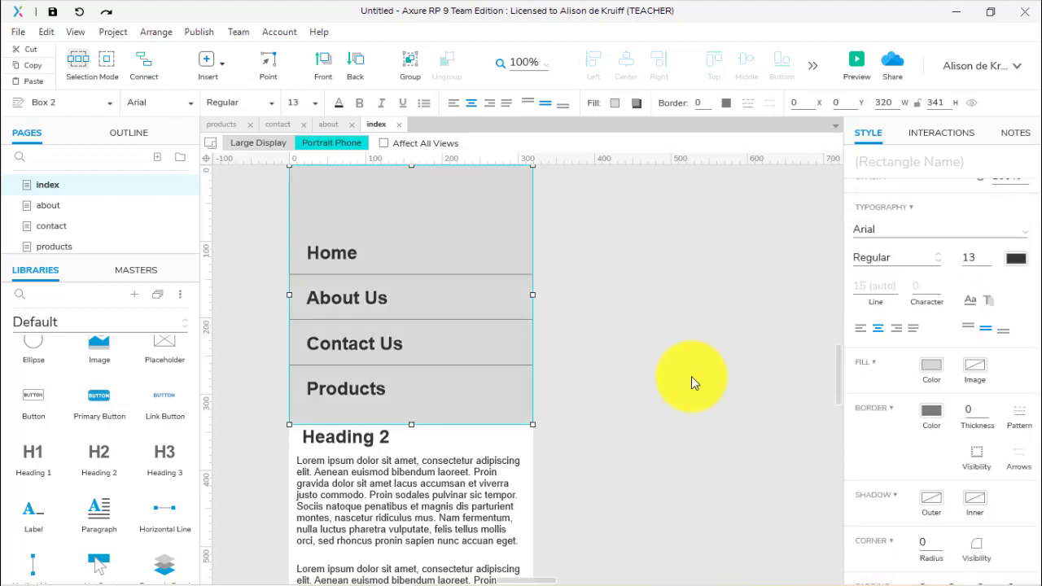
left_click(691, 376)
Add a Dynamic Panel over Home at X 0, Y 77, sized 320 by 66, and name it "Home Button".
scroll(619, 396, "up", 2)
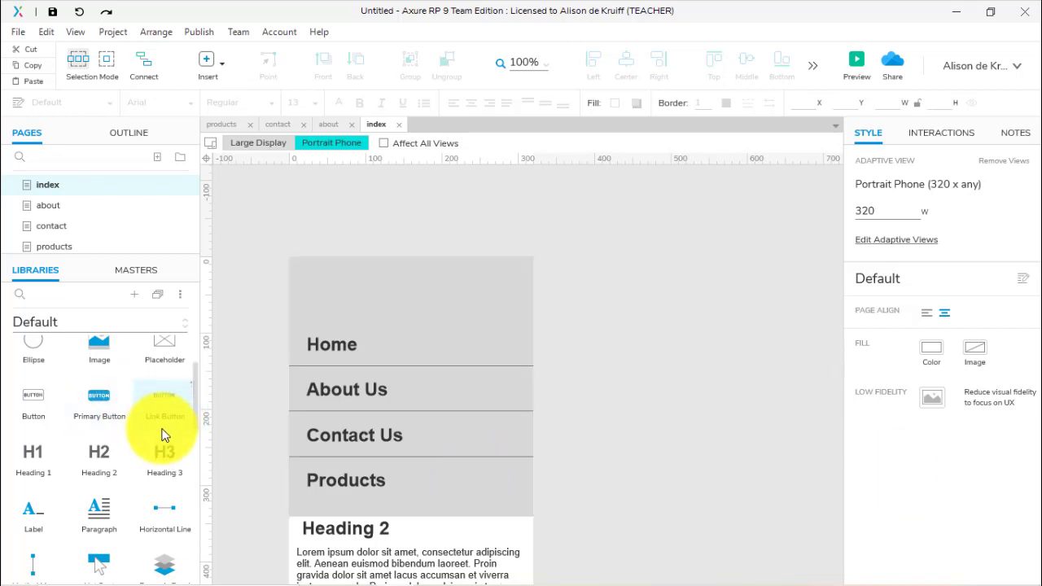
scroll(162, 437, "down", 3)
left_click_drag(162, 436, 294, 323)
left_click_drag(400, 444, 399, 364)
left_click_drag(517, 340, 531, 340)
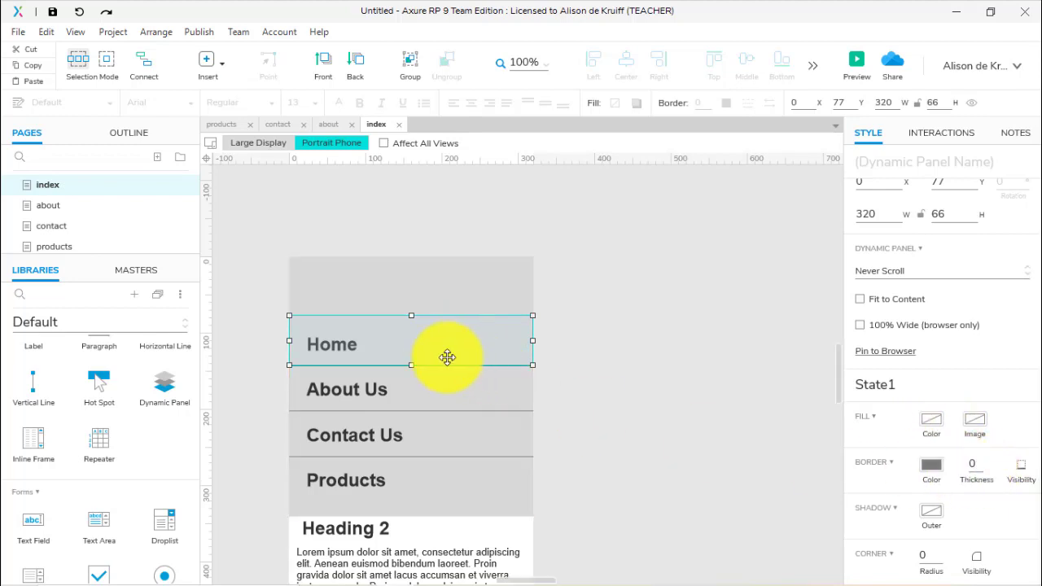
left_click(922, 159)
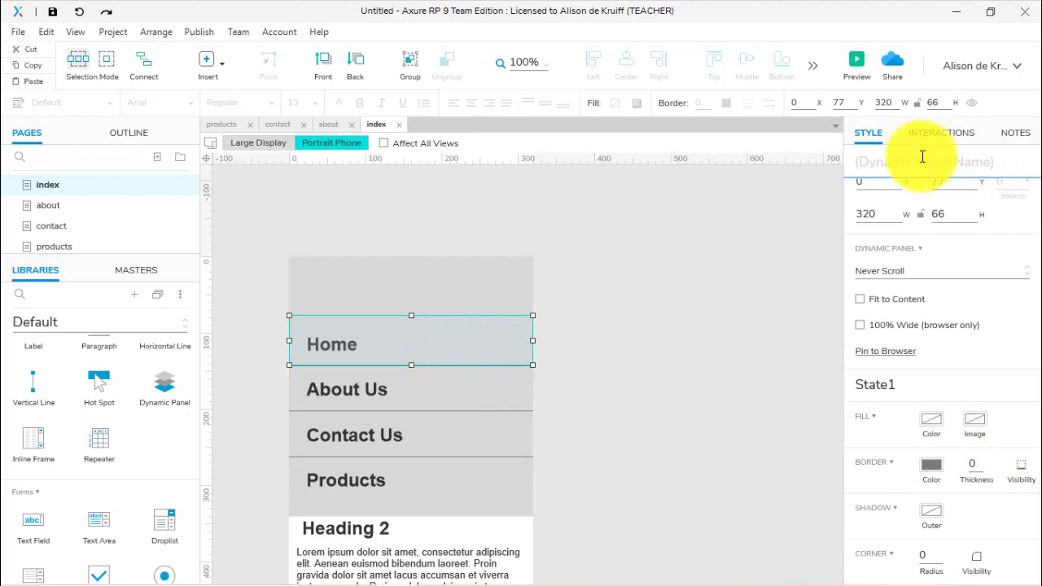
type("Home Button")
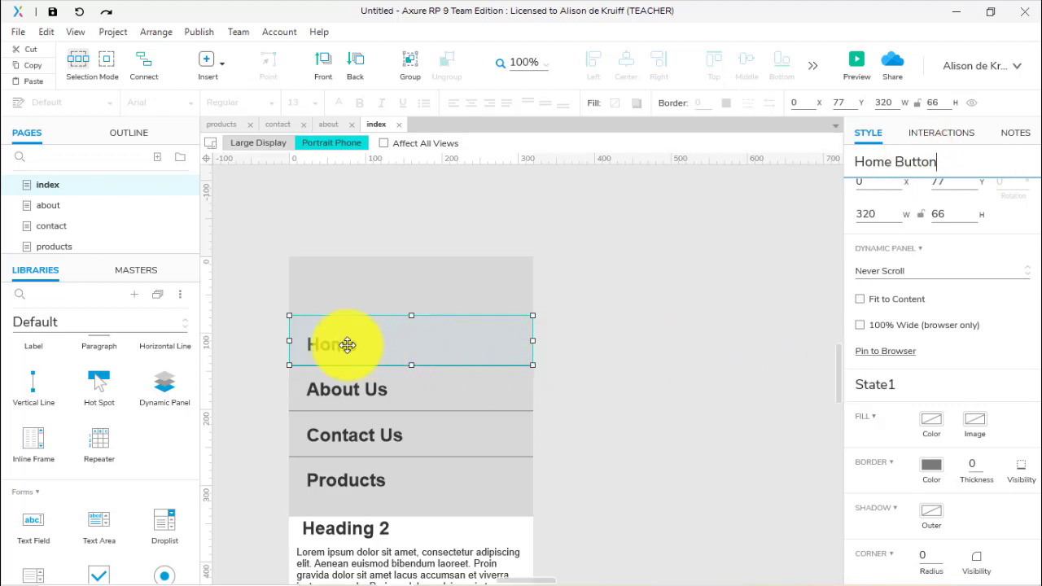
Copy the Home Button panel onto About Us at X 0, Y 143 with height 60 and name it "About Button".
left_click(447, 347)
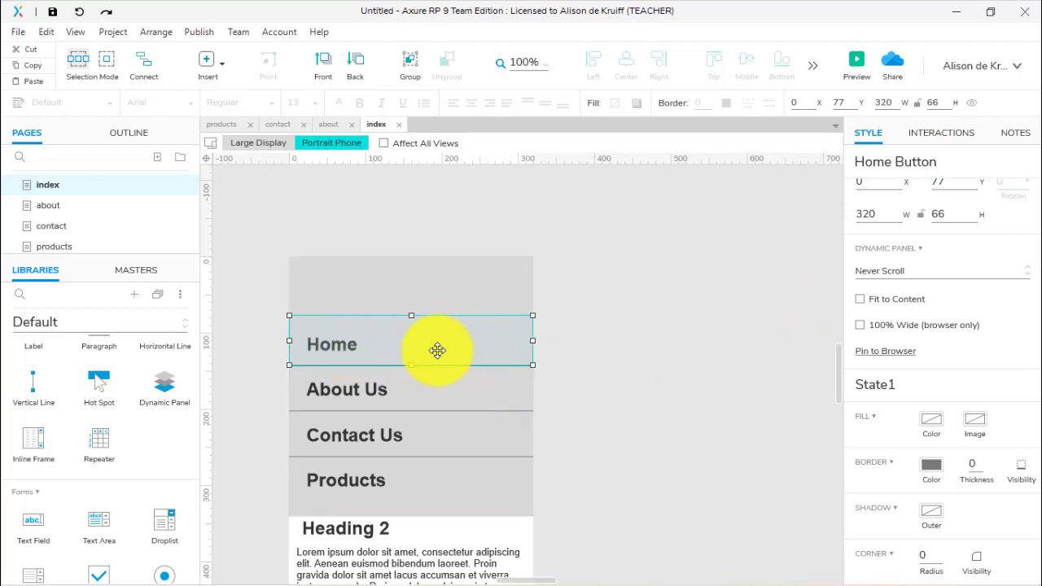
left_click_drag(447, 347, 413, 411)
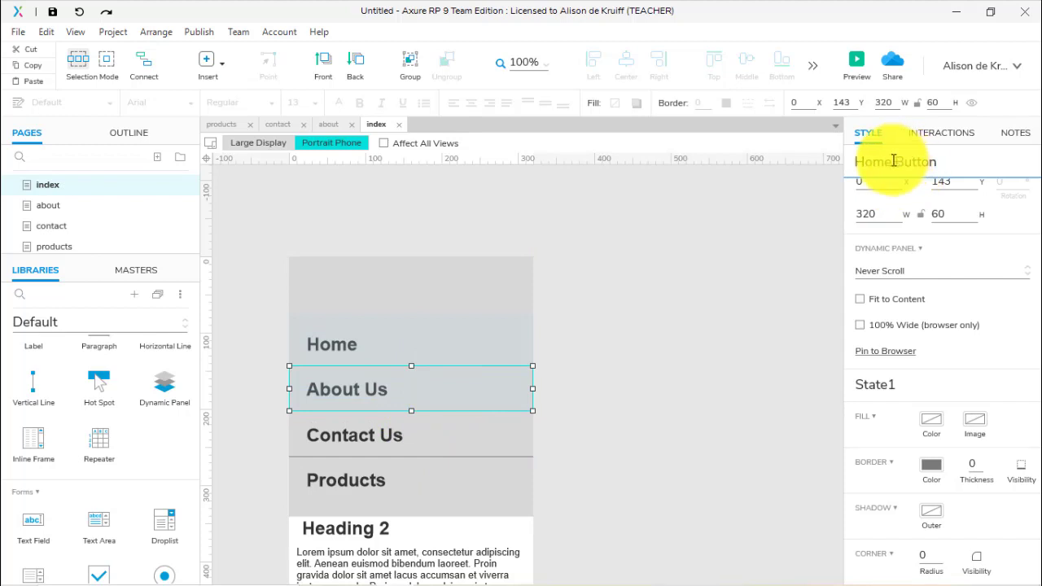
left_click_drag(892, 160, 828, 156)
type("About")
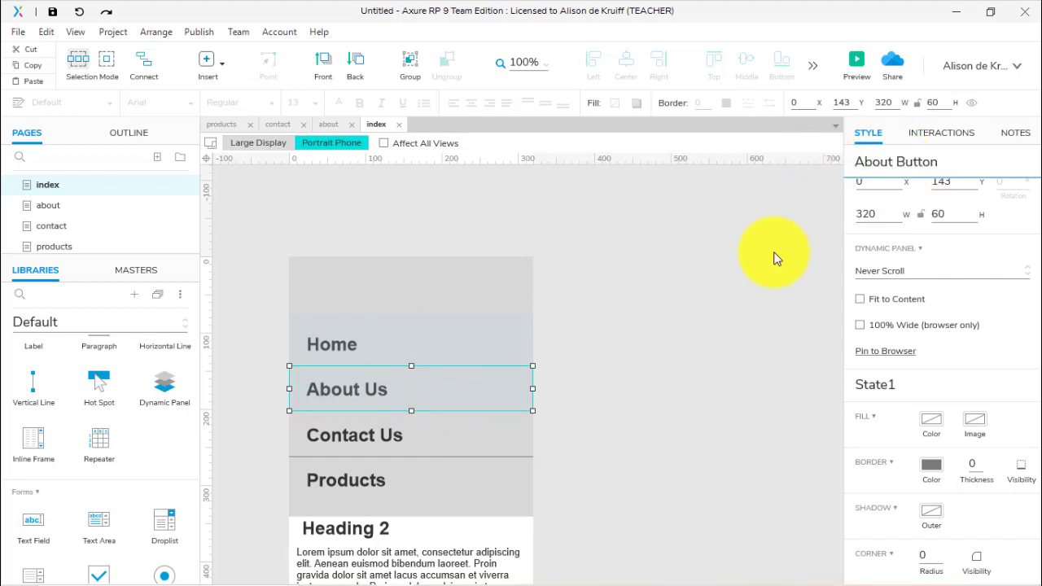
Copy the About Button panel onto Contact Us at X 0, Y 203 and name the copy "Contact Button".
left_click(439, 384)
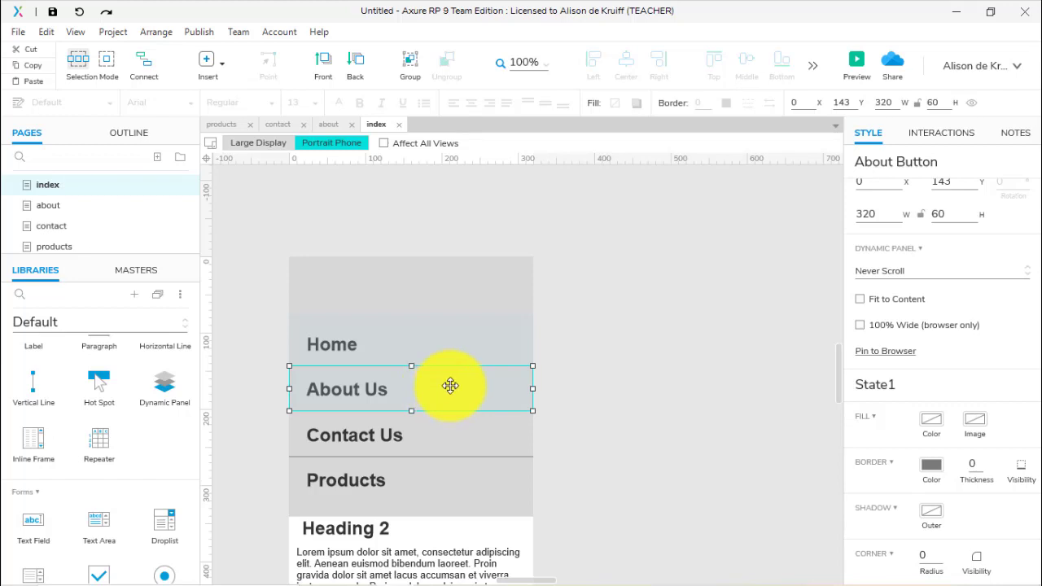
left_click_drag(451, 385, 456, 430)
left_click_drag(895, 159, 850, 158)
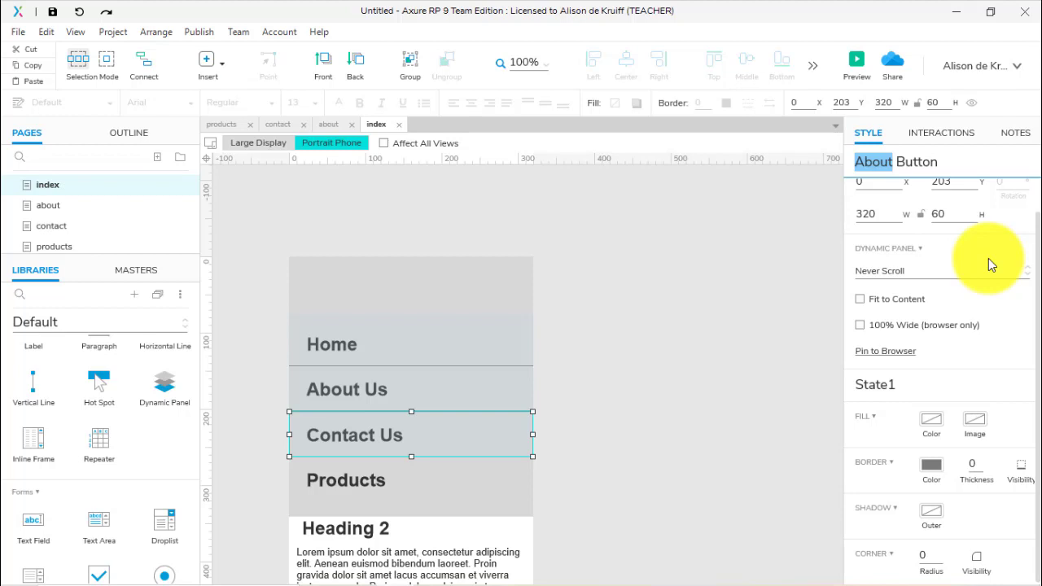
type("Contact")
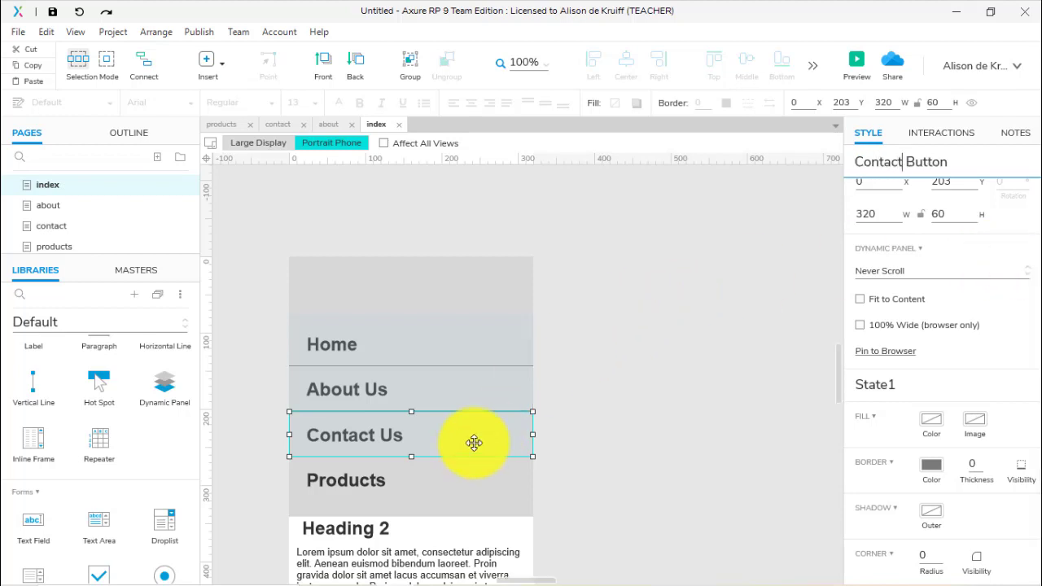
Copy the Contact Button panel onto Products at X 0, Y 262, extend its height to 79 and name it "Products Button".
left_click(474, 441)
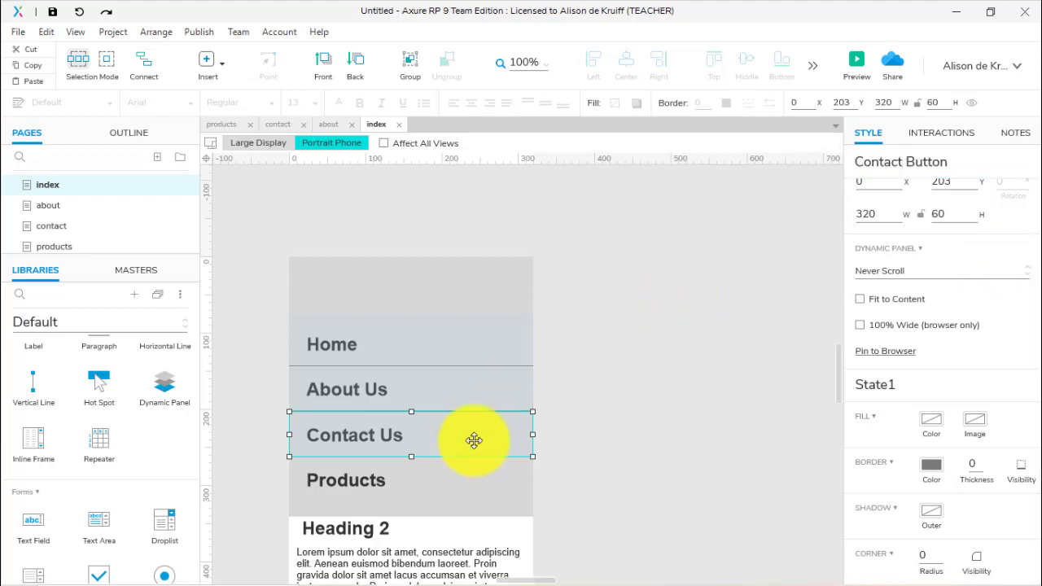
left_click_drag(493, 440, 493, 482)
left_click_drag(411, 502, 412, 516)
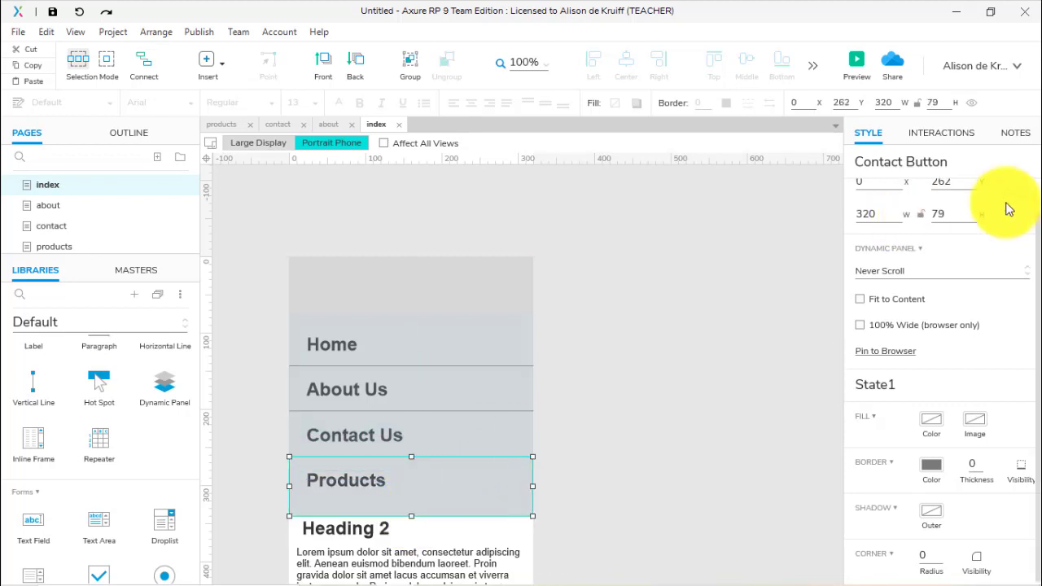
double_click(899, 160)
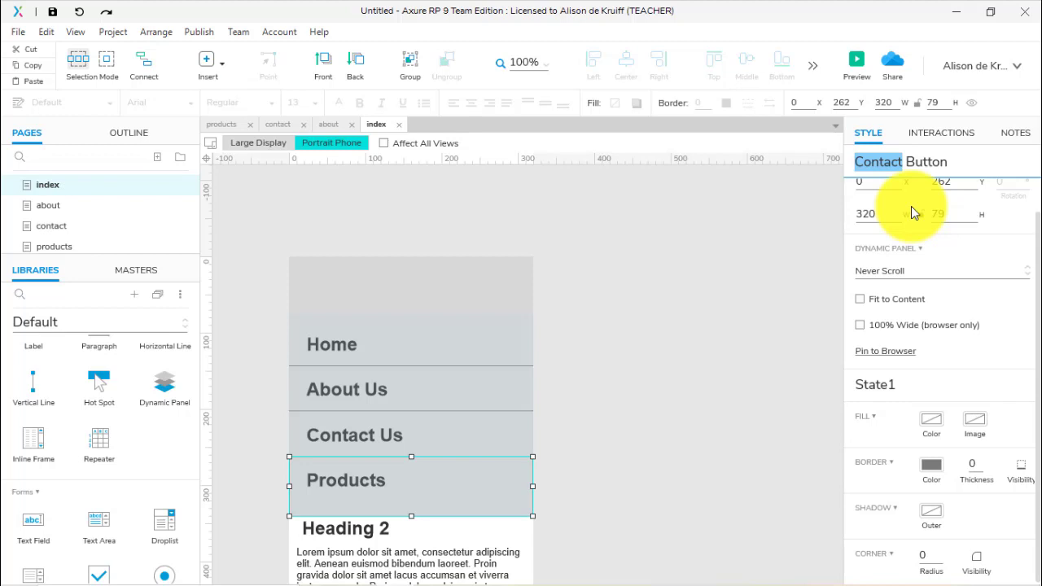
type("Products")
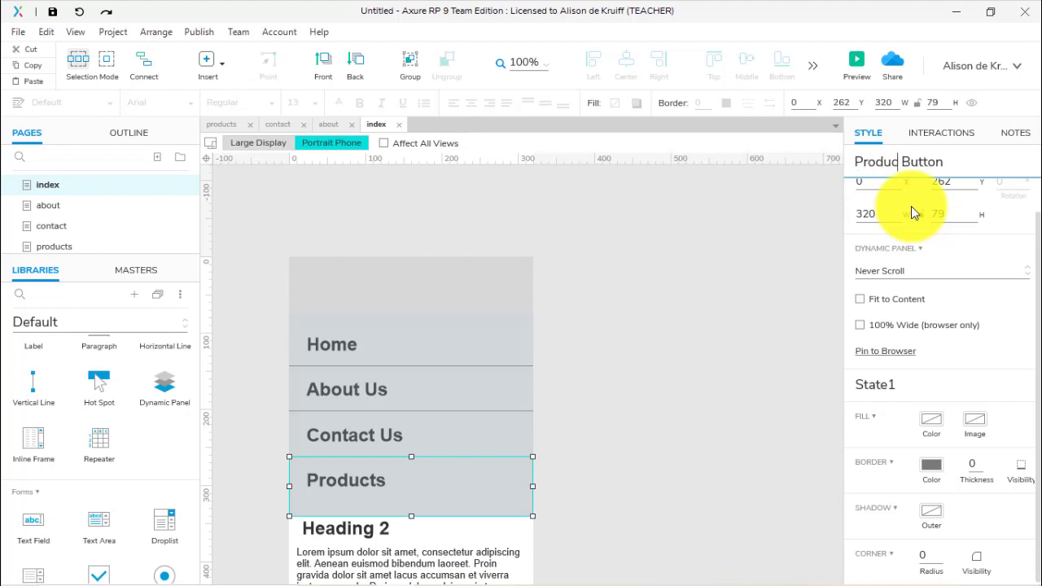
left_click(798, 290)
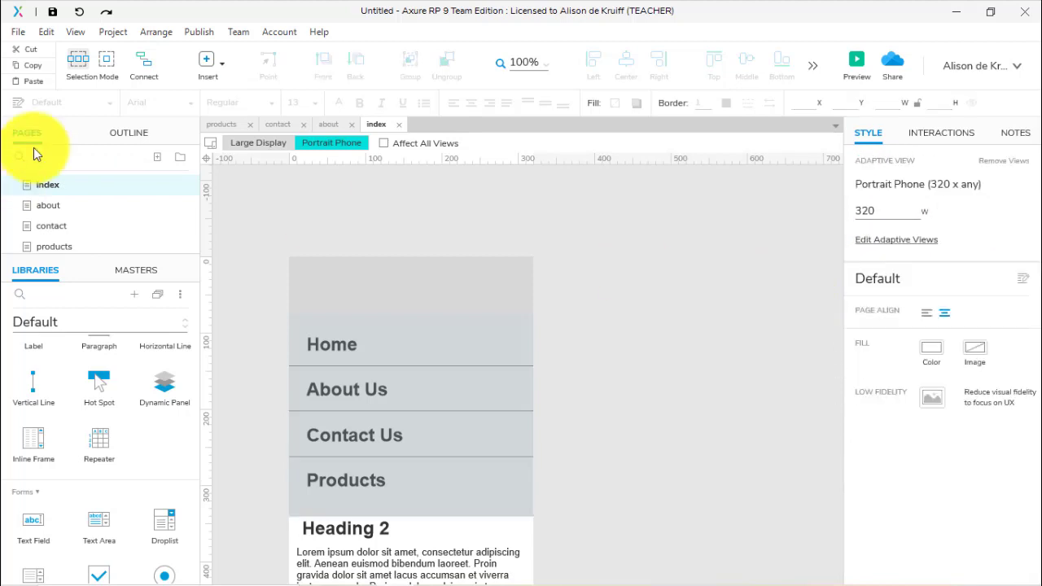
Review the named button panels in the index page's outline, and return to the page list.
left_click(130, 133)
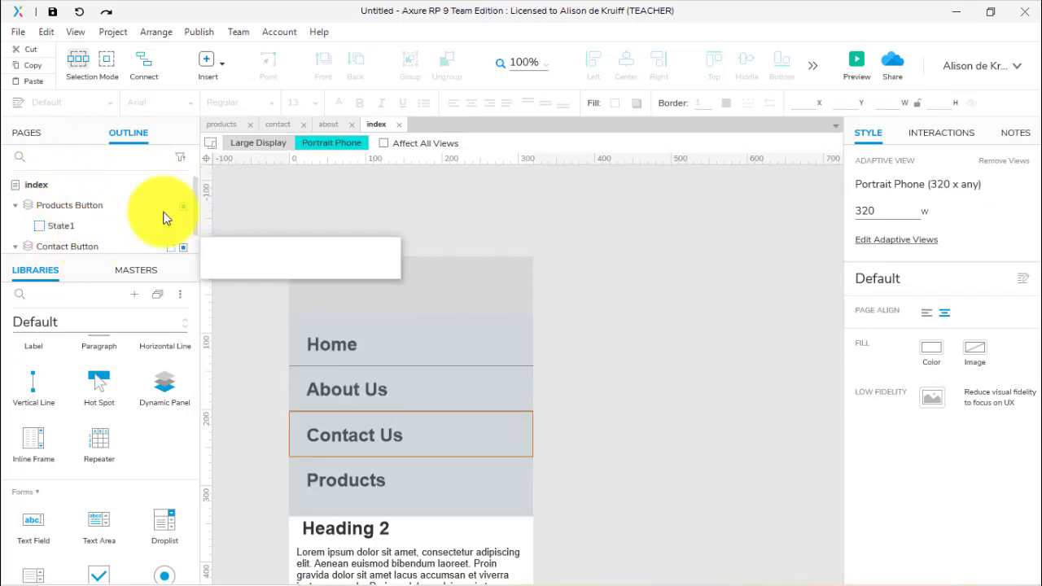
left_click_drag(195, 204, 200, 163)
left_click(32, 133)
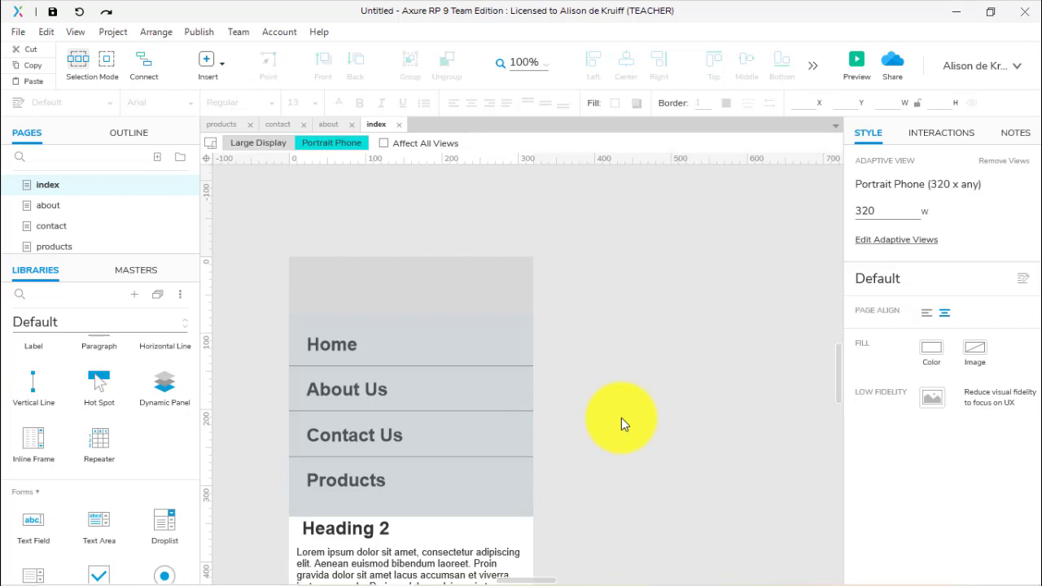
Add a Click or Tap interaction to the Home Button panel that opens the index page.
left_click(428, 336)
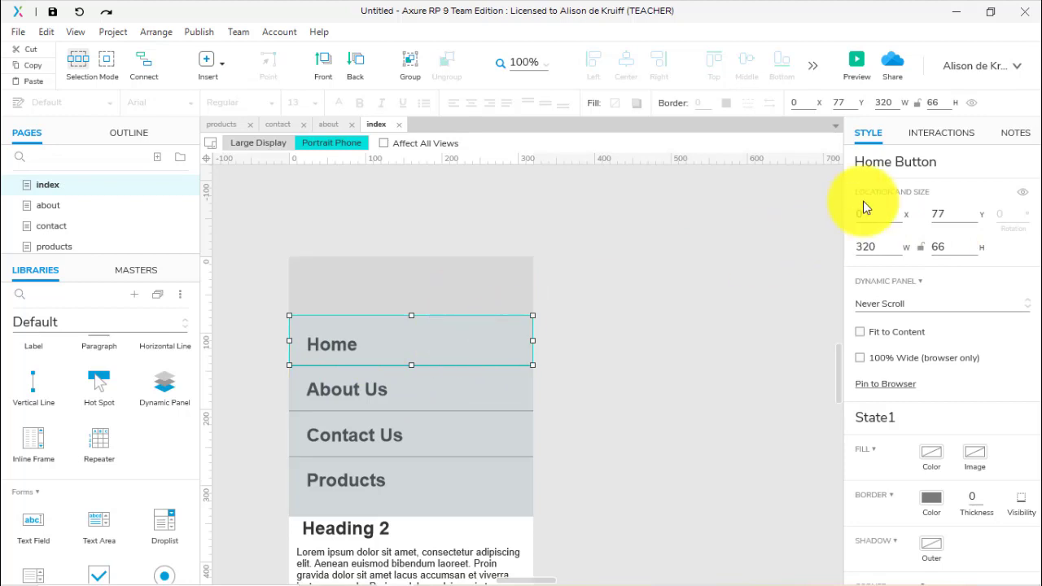
left_click(935, 135)
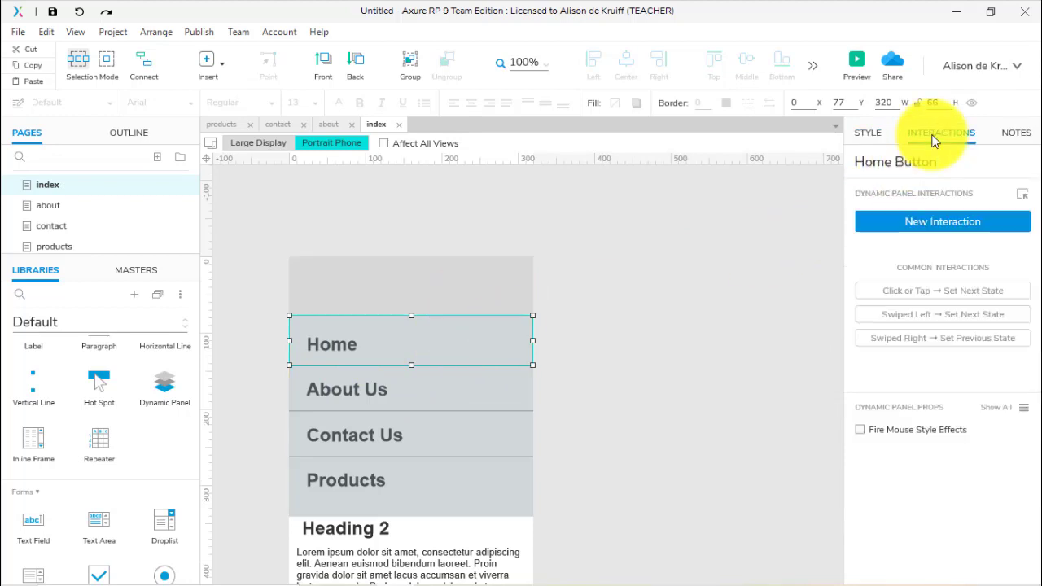
left_click(940, 222)
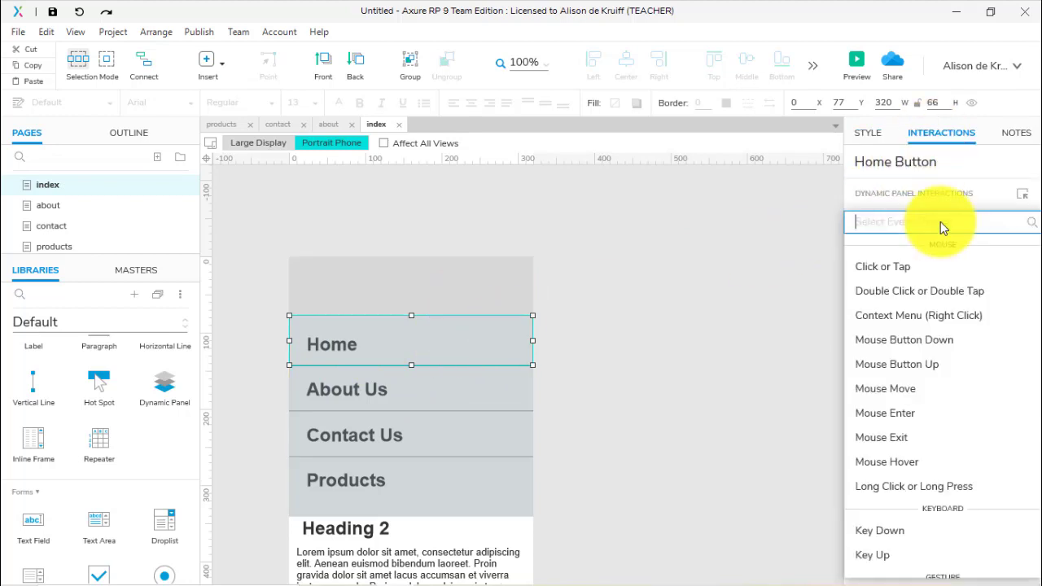
left_click(868, 267)
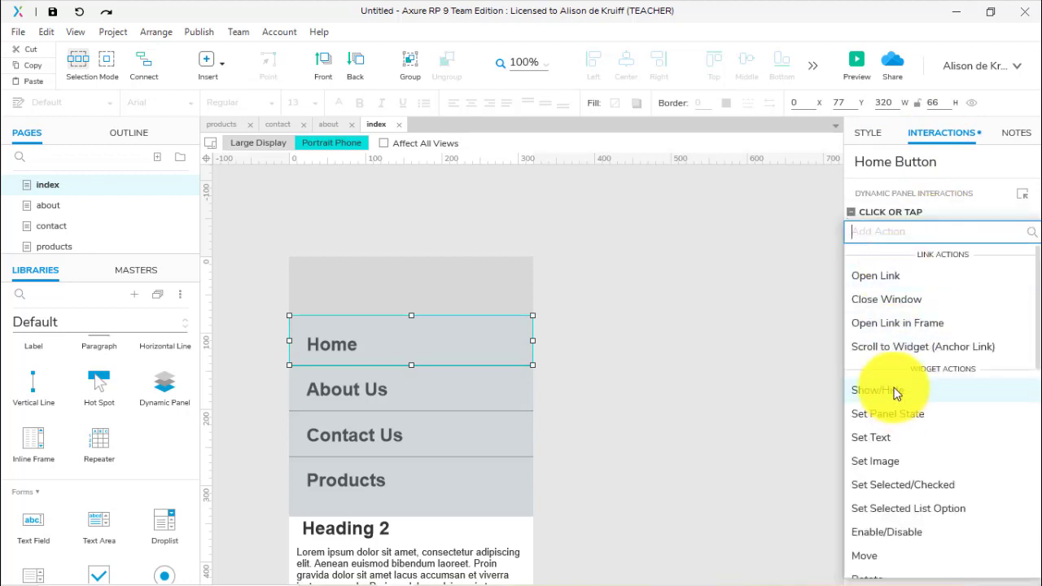
left_click(900, 275)
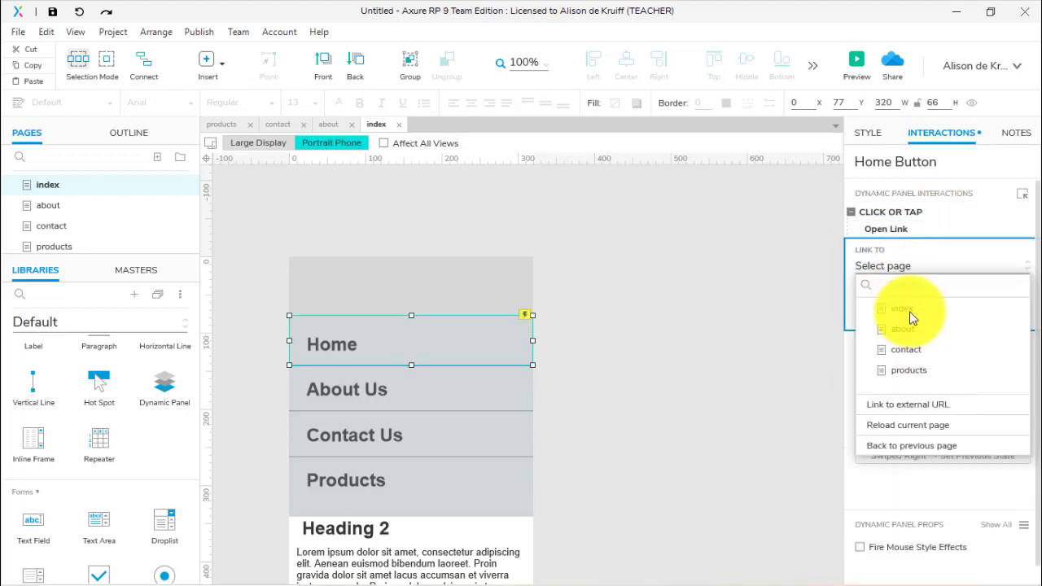
left_click(909, 311)
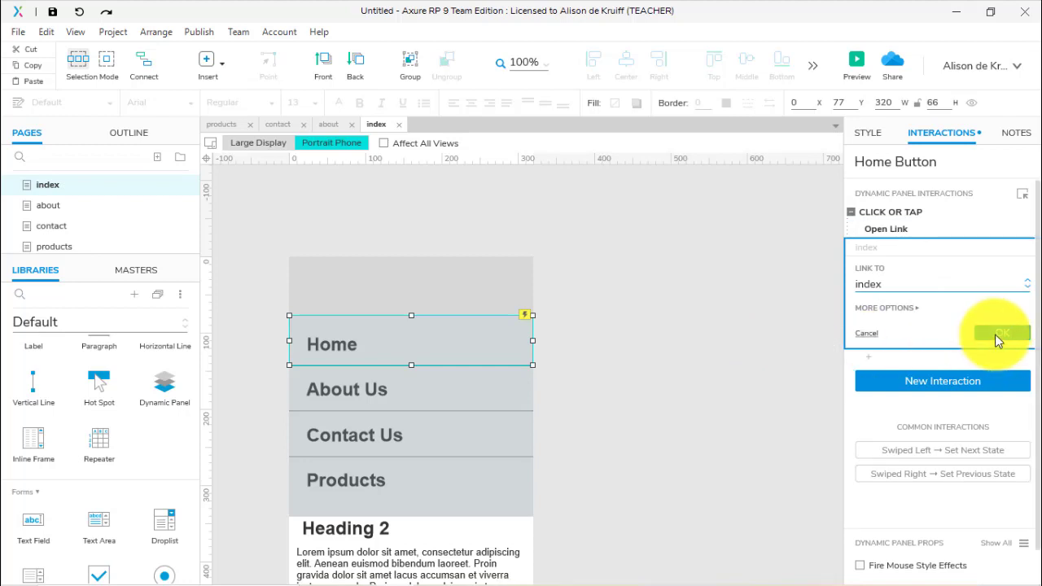
left_click(906, 308)
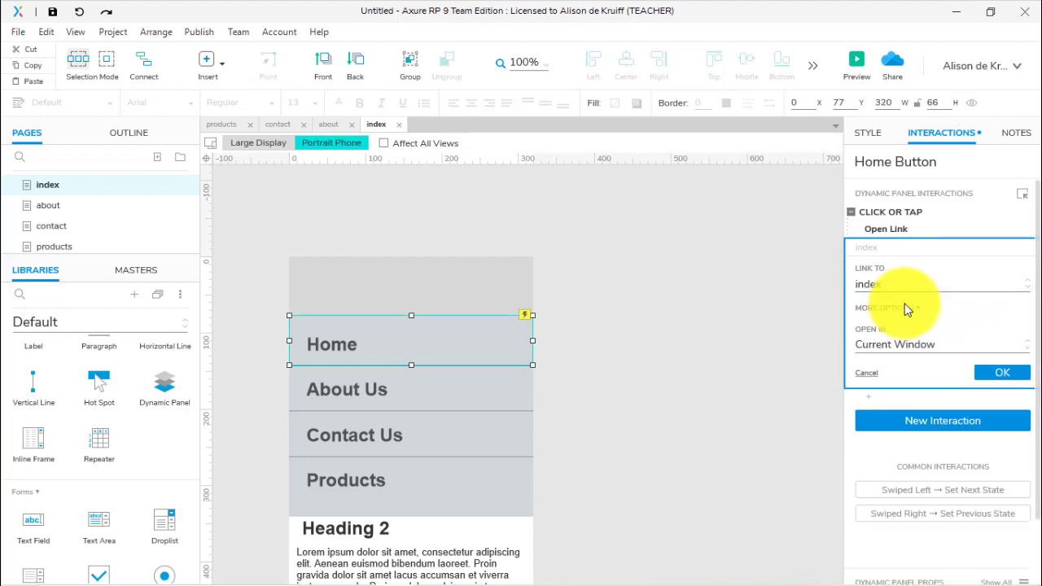
left_click(891, 308)
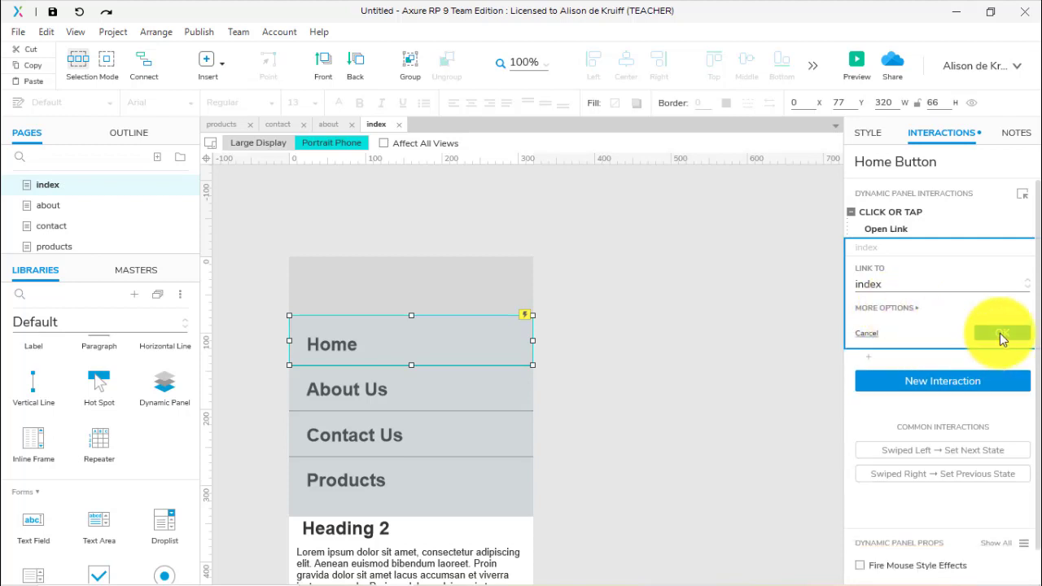
left_click(1002, 335)
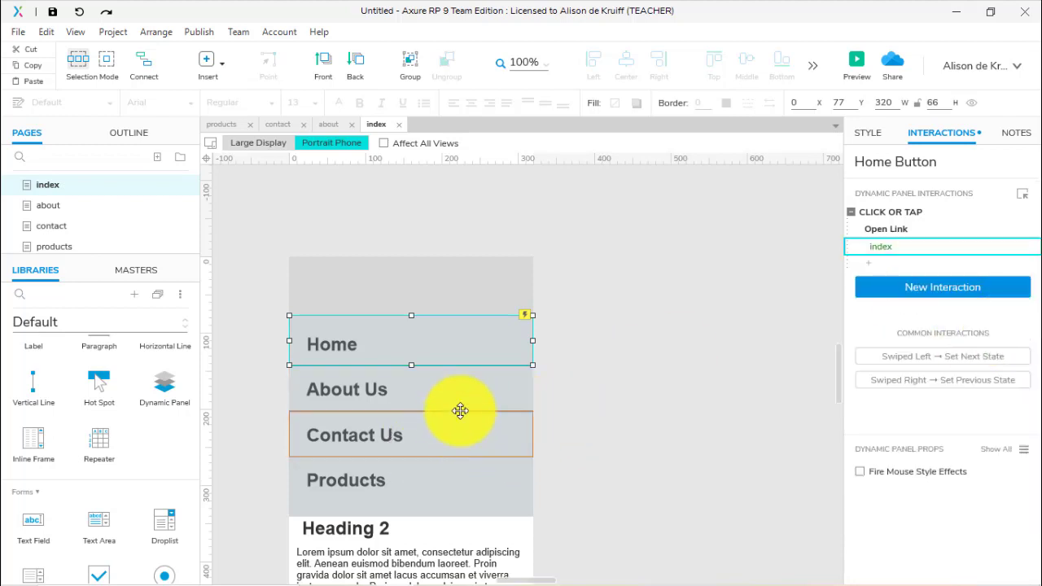
Give the About Button panel a Click or Tap interaction that opens a link to the about page.
left_click(390, 389)
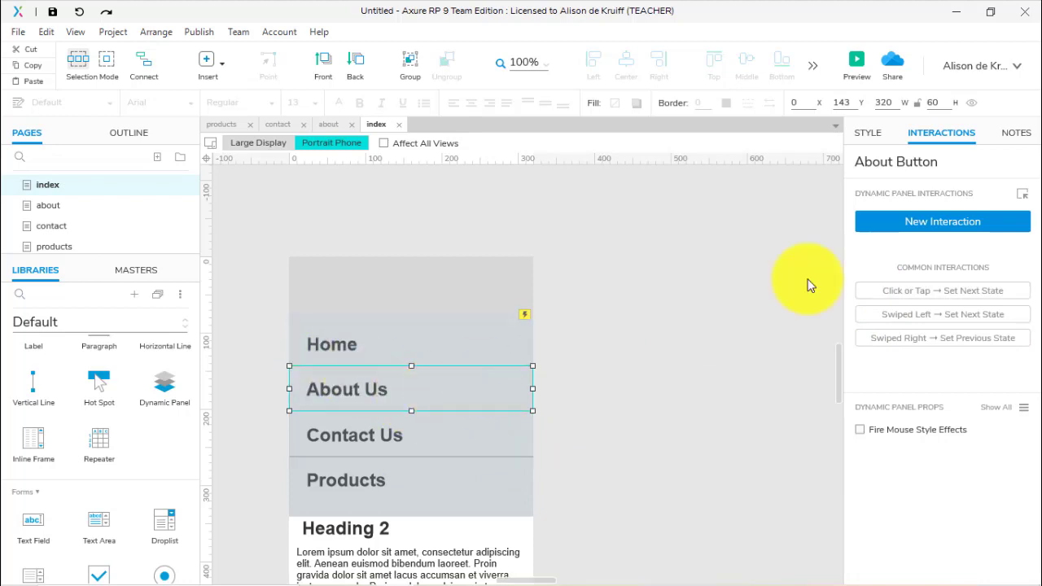
left_click(915, 223)
left_click(899, 269)
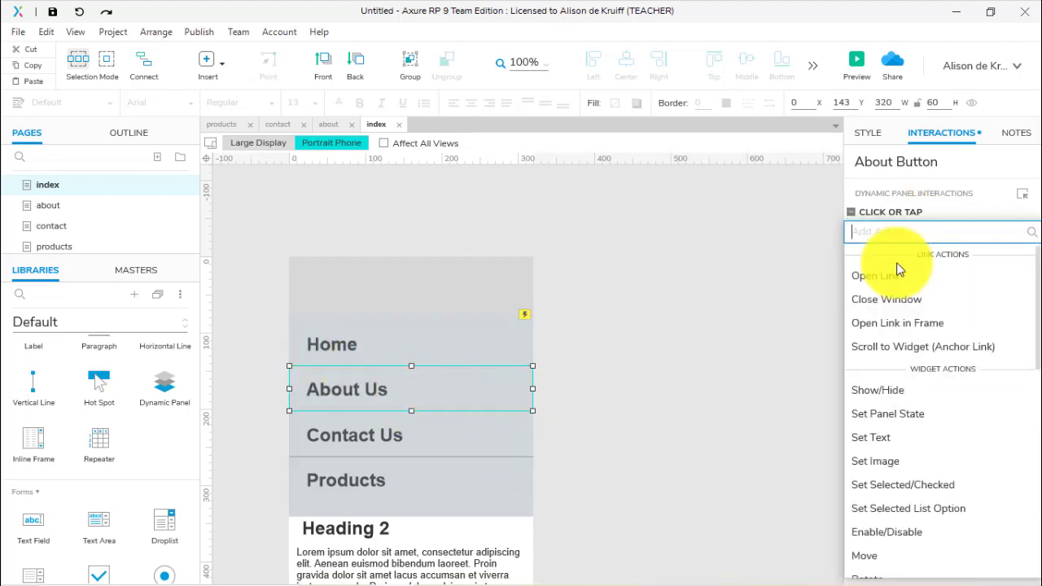
left_click(887, 275)
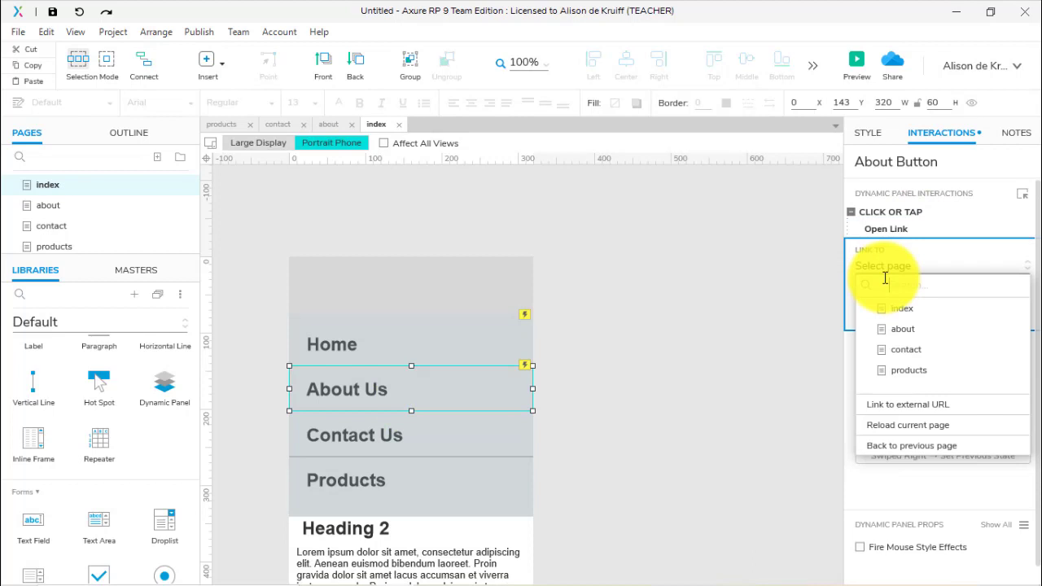
left_click(902, 329)
left_click(1022, 336)
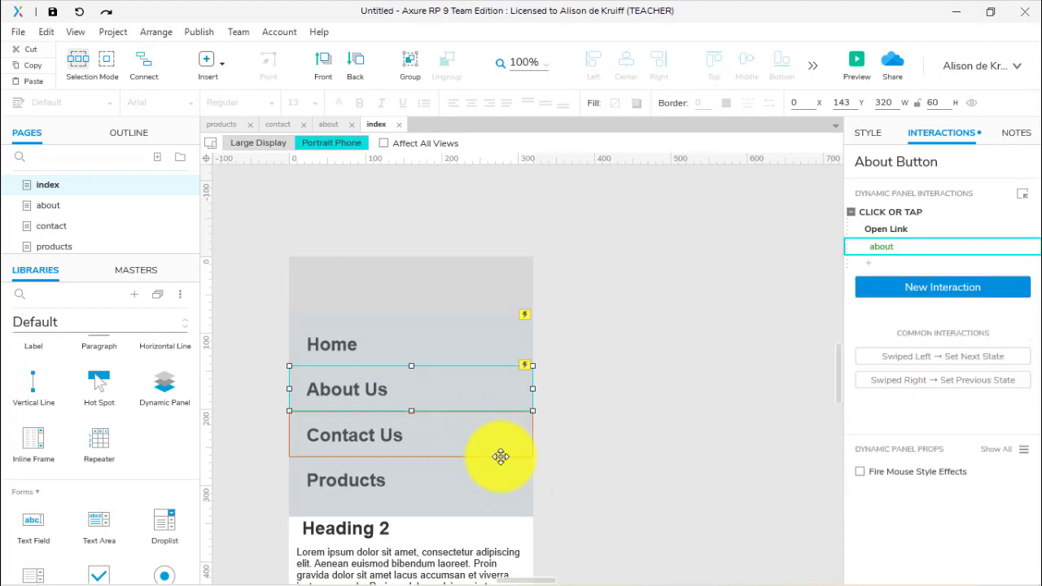
Give the Contact Button panel a Click or Tap interaction with an Open Link action to the contact page.
left_click(465, 435)
left_click(940, 218)
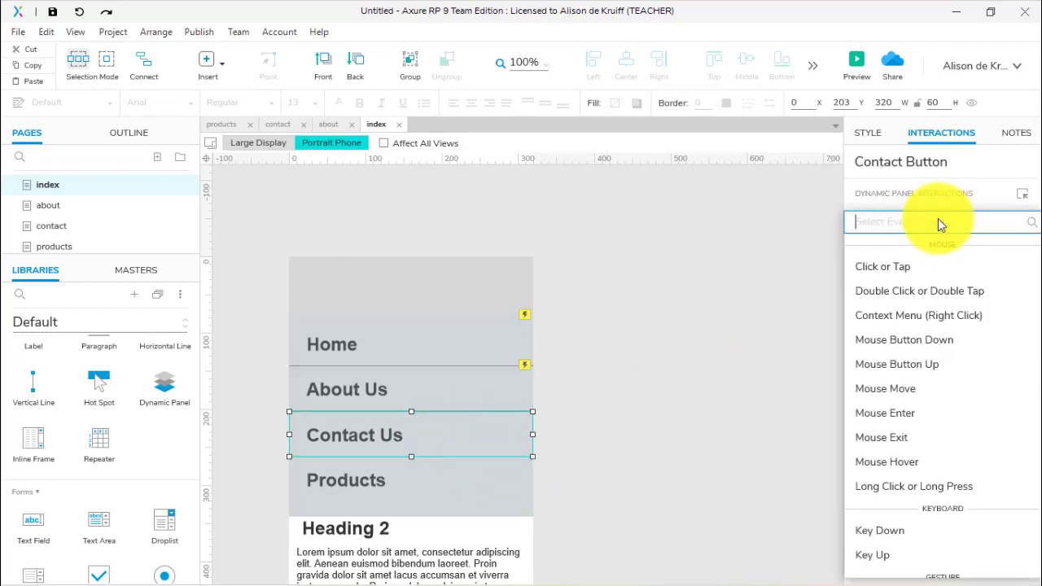
left_click(910, 269)
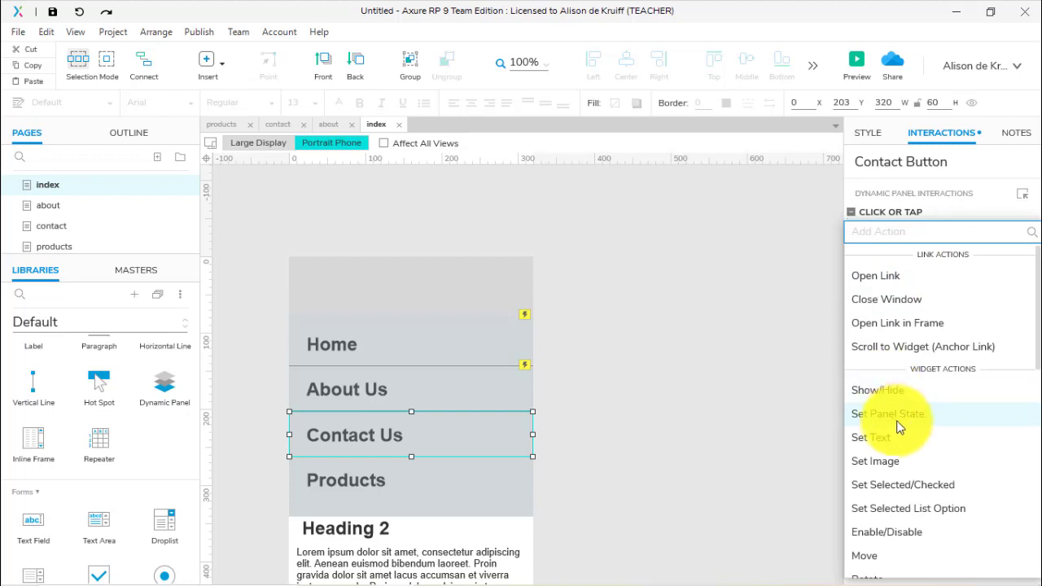
left_click(884, 276)
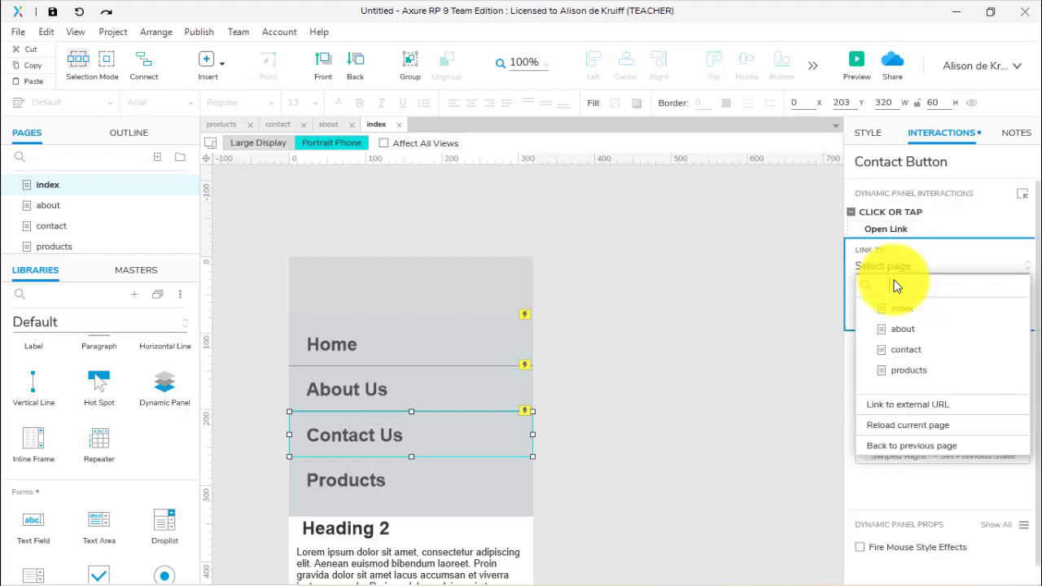
left_click(913, 347)
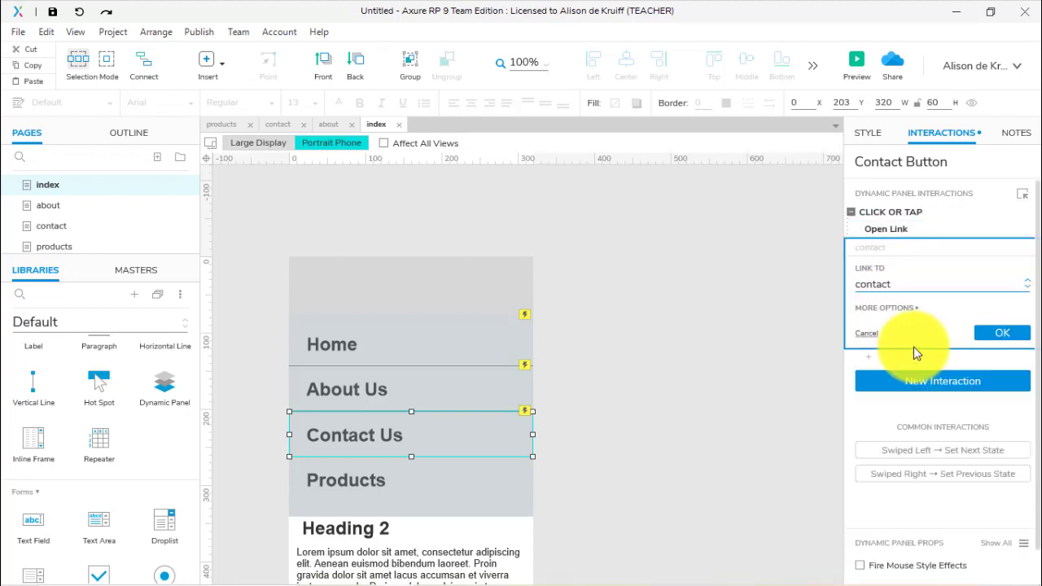
left_click(1003, 330)
Give the Products Button panel a Click or Tap interaction that links to the products page, and deselect the panel.
left_click(439, 480)
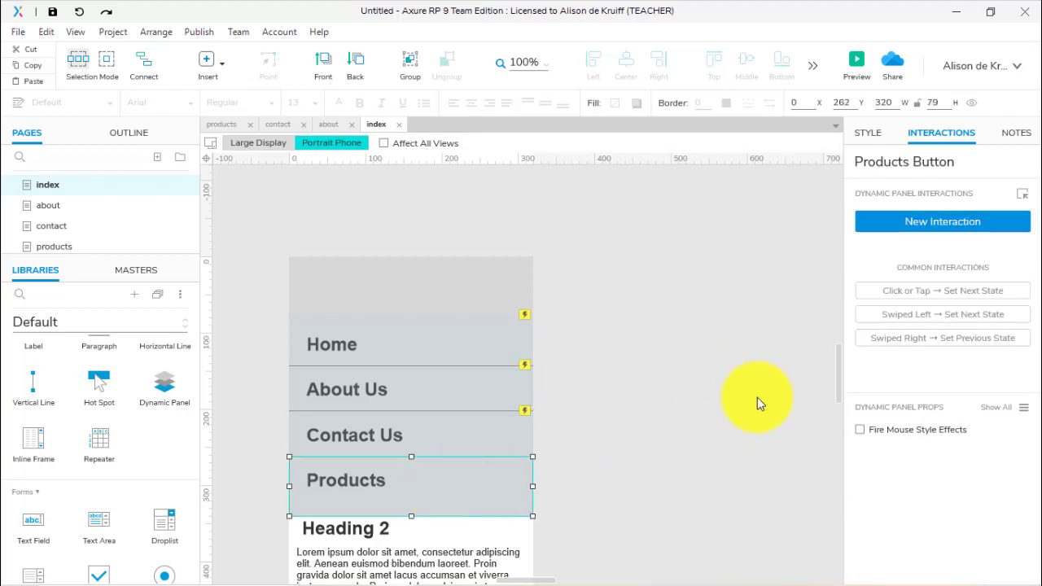
left_click(921, 220)
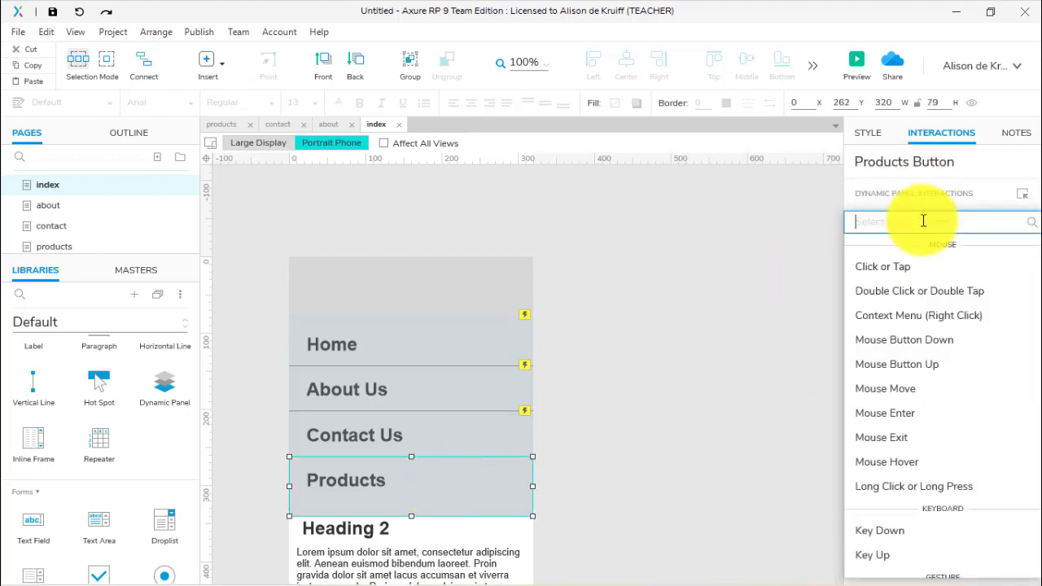
left_click(889, 266)
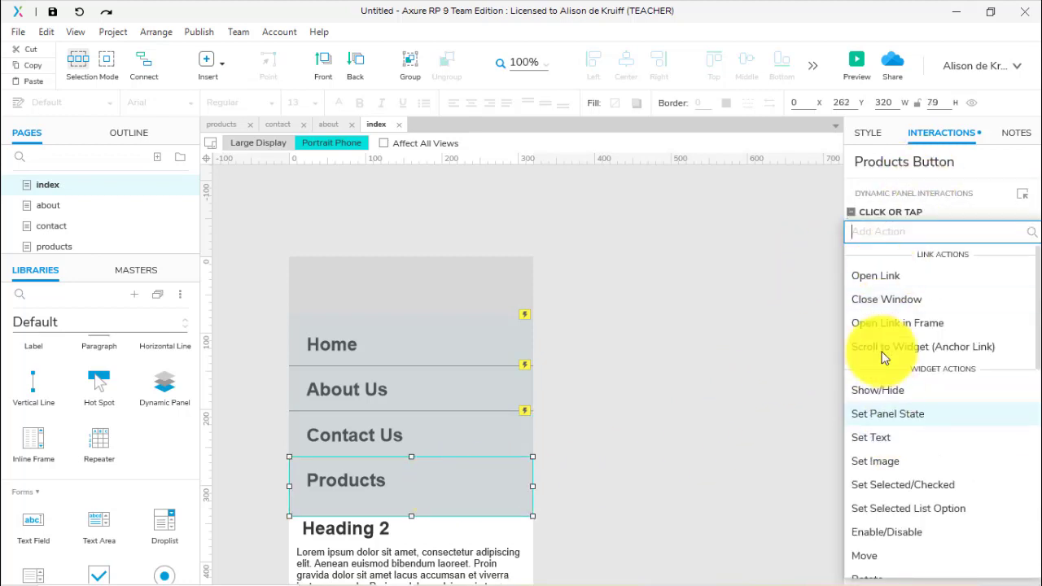
left_click(874, 275)
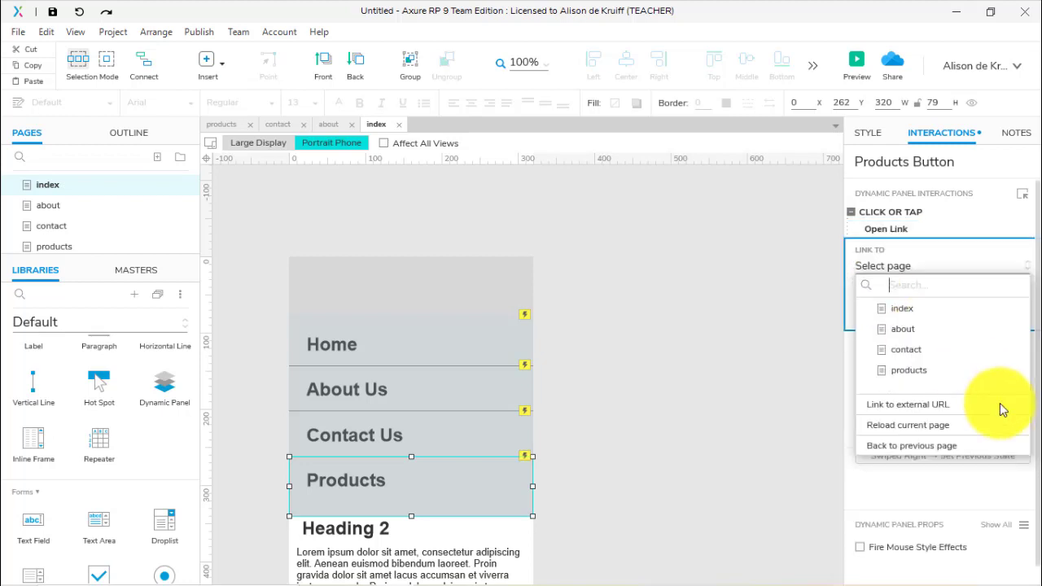
left_click(911, 371)
left_click(1001, 334)
left_click(678, 427)
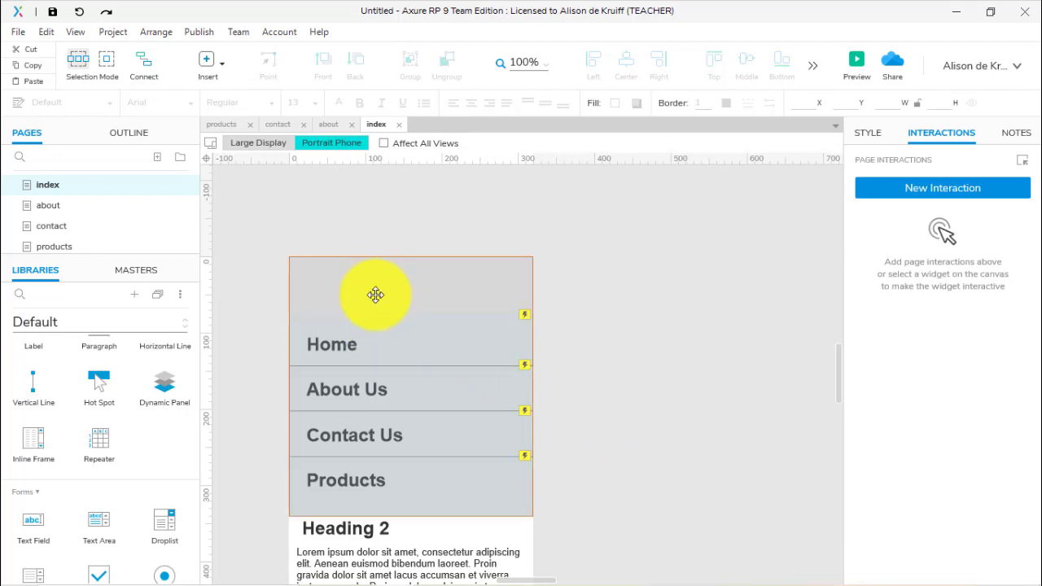
Enlarge the index page's outline and select the Products, Contact, About and Home button panels together.
left_click(397, 283)
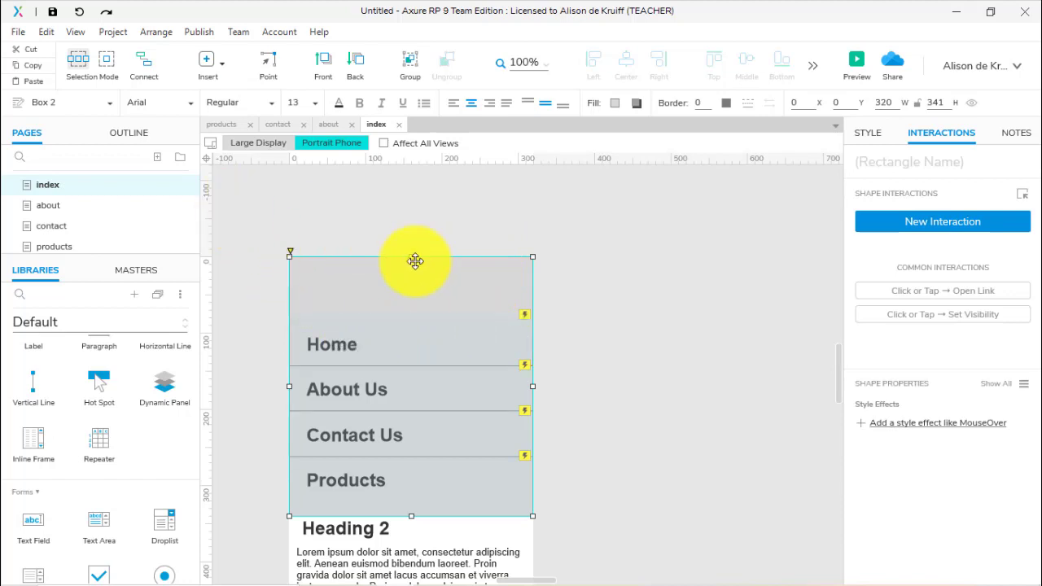
left_click(122, 133)
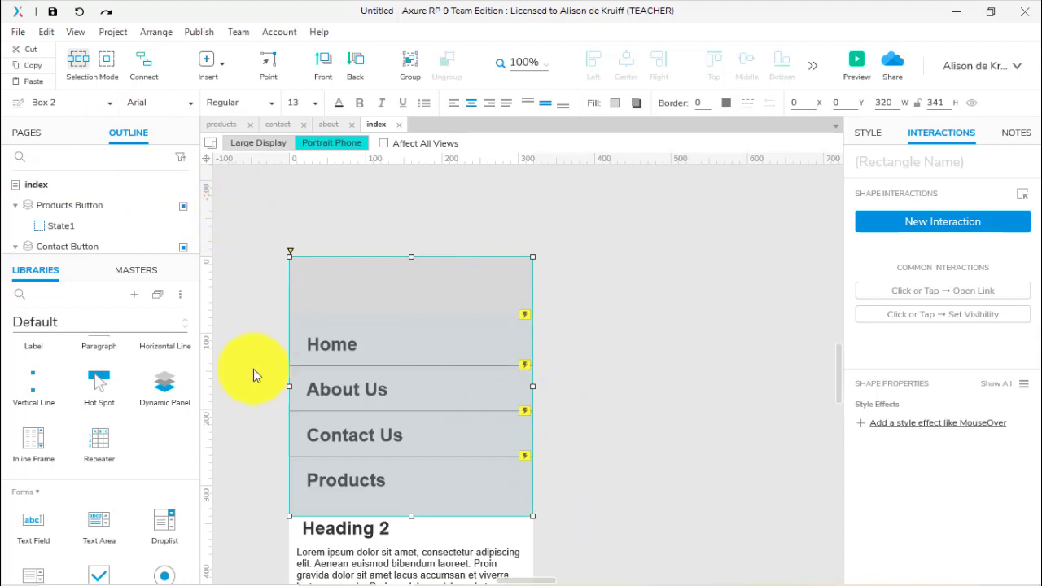
left_click(67, 211)
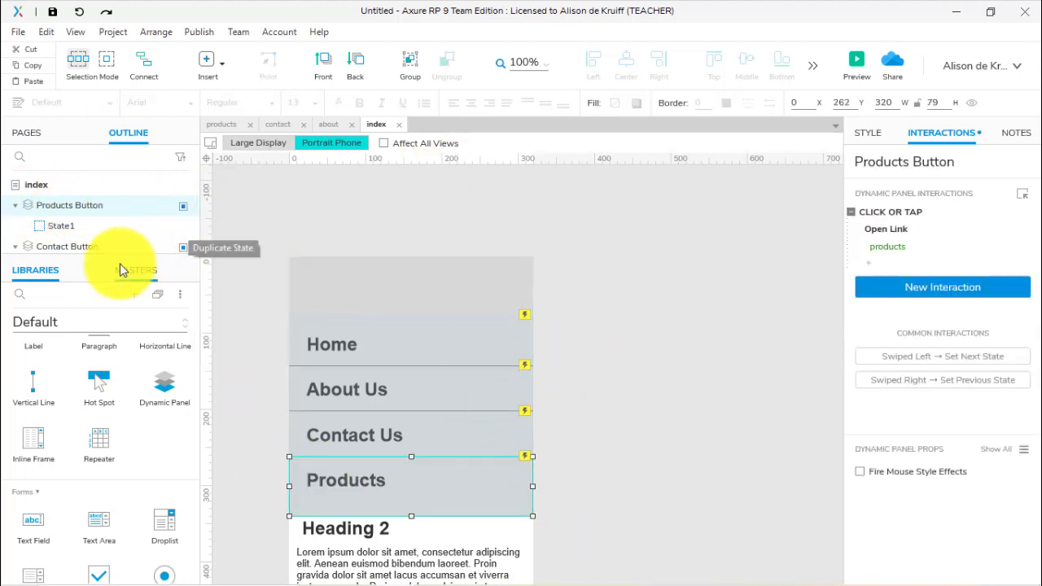
left_click_drag(118, 259, 104, 426)
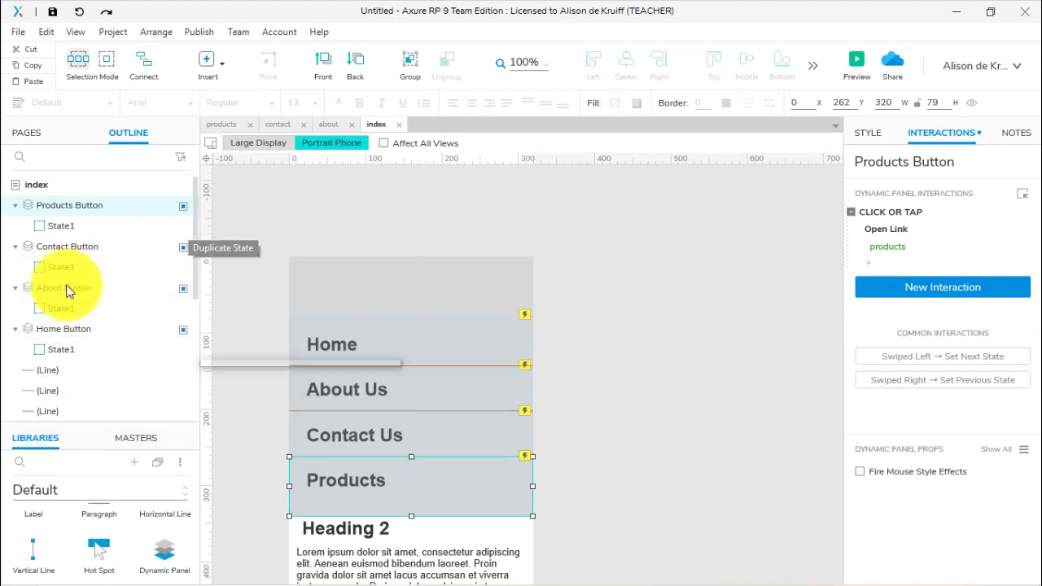
left_click(65, 250, "ctrl")
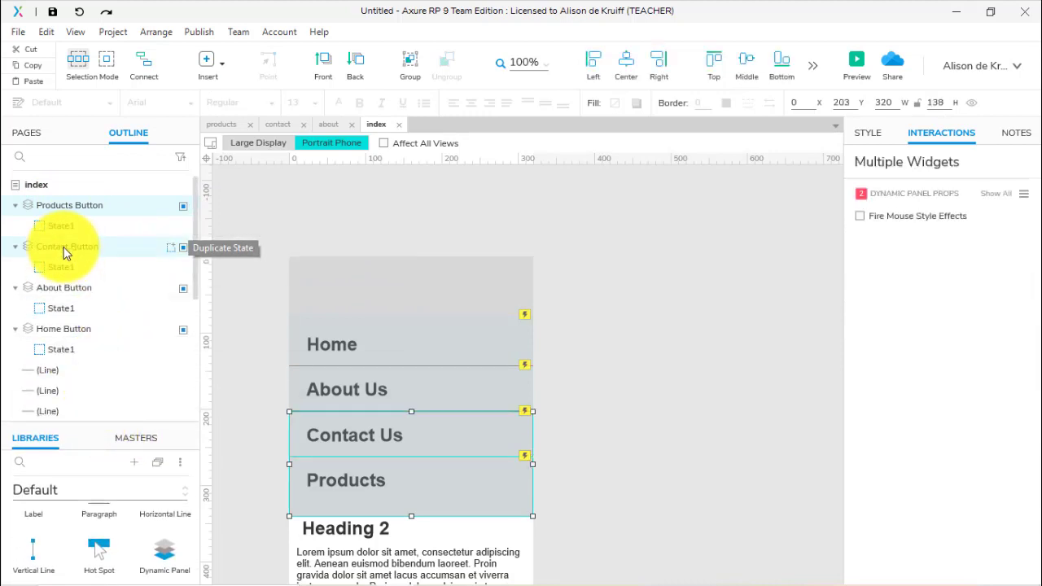
left_click(77, 288, "ctrl")
left_click(79, 332, "ctrl")
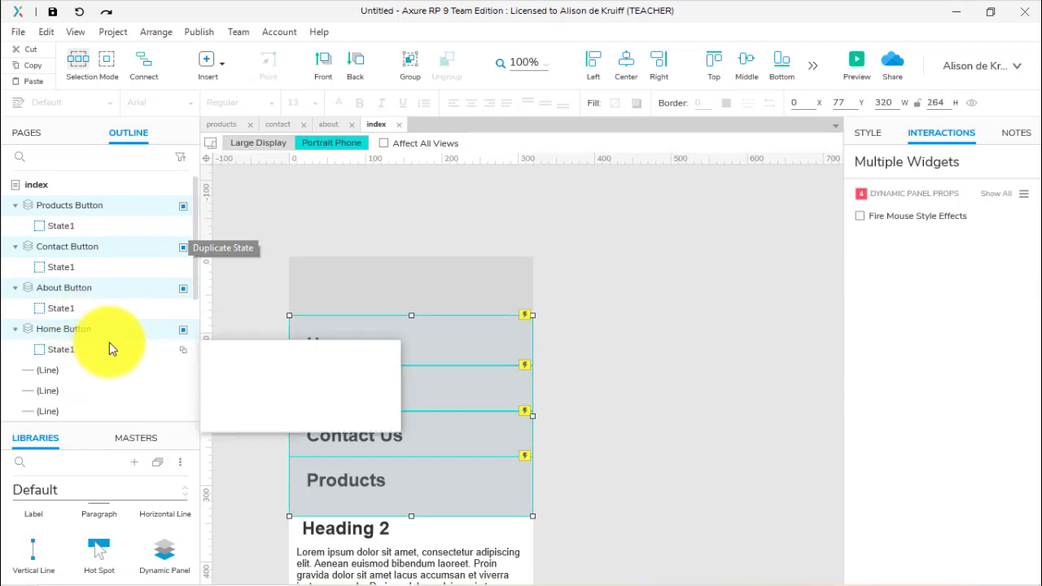
Add the menu's three divider lines to the selected button panels in the outline.
scroll(110, 342, "down", 2)
left_click(70, 286, "ctrl")
scroll(50, 291, "up", 2)
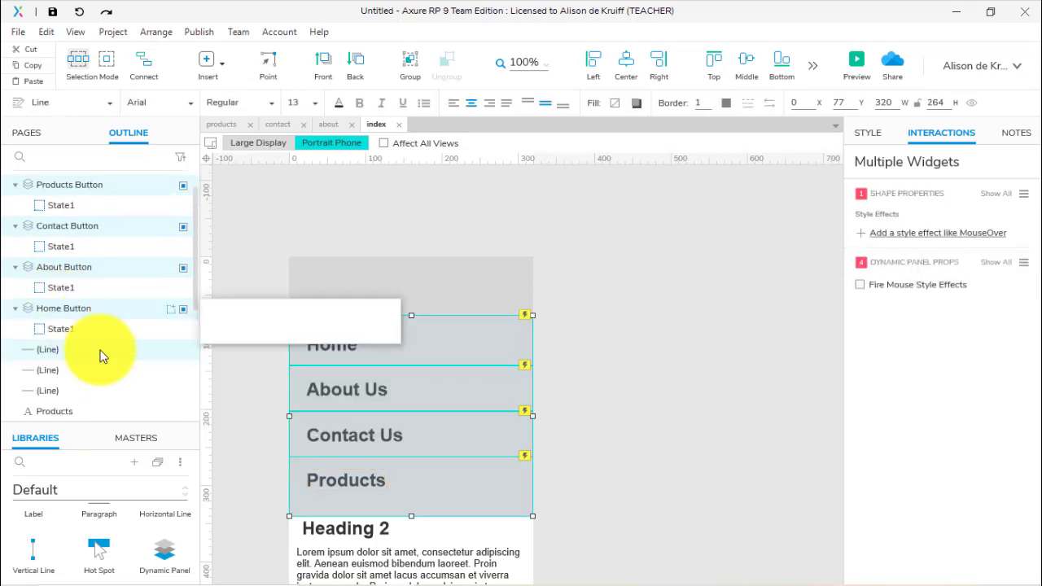
left_click(60, 371, "ctrl")
left_click(57, 389, "ctrl")
Add the Products, Contact Us, About Us and Home labels and the grey background rectangle to the menu selection in the outline.
scroll(111, 394, "down", 5)
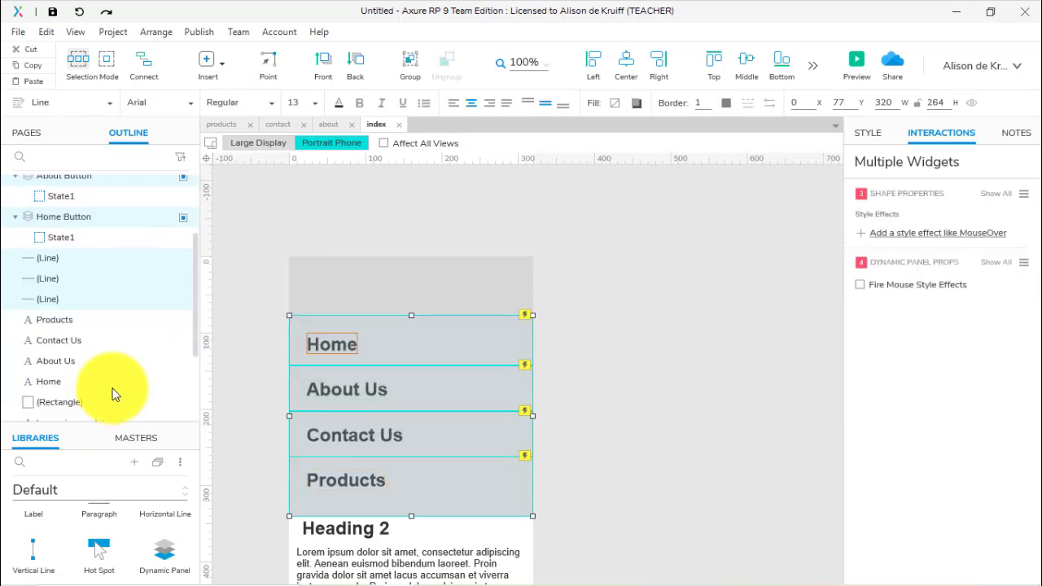
left_click_drag(70, 220, 141, 260)
scroll(115, 278, "down", 5)
scroll(138, 268, "down", 5)
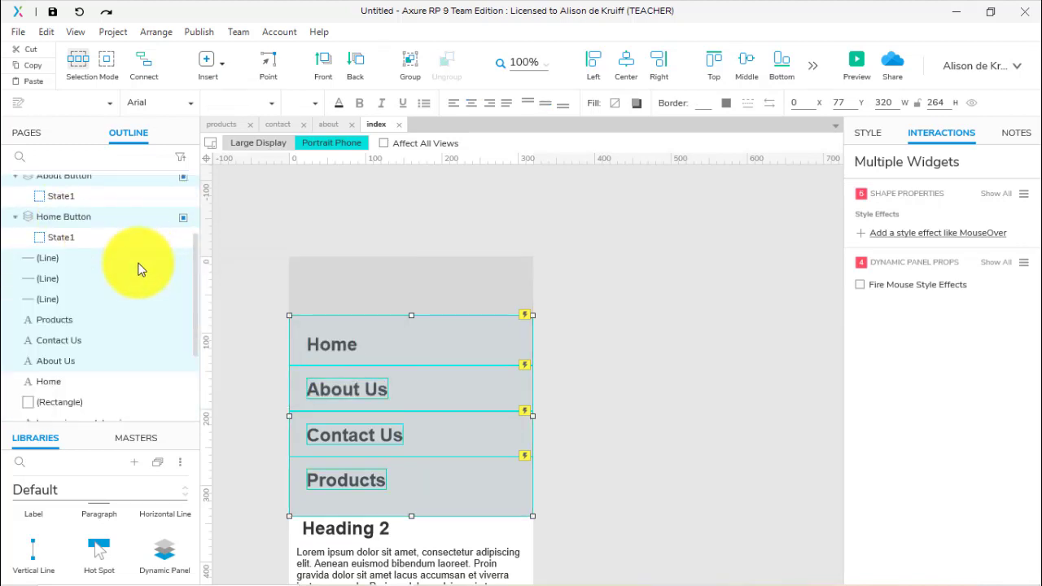
mouse_move(105, 290)
left_mouse_down()
mouse_move(54, 300)
mouse_move(116, 290)
left_mouse_up()
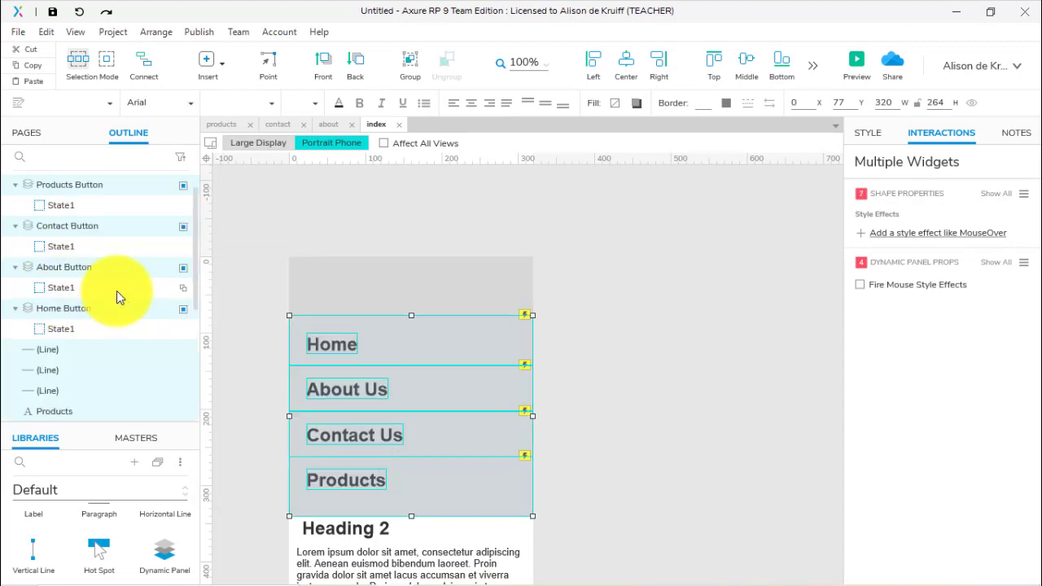
scroll(119, 291, "down", 5)
left_click_drag(65, 313, 70, 322)
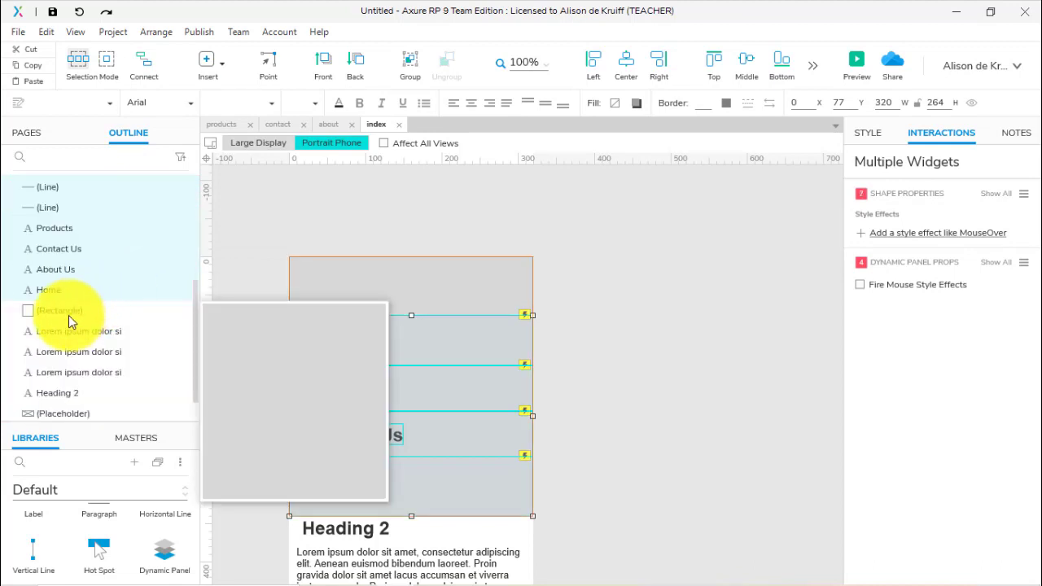
left_click_drag(67, 318, 65, 314)
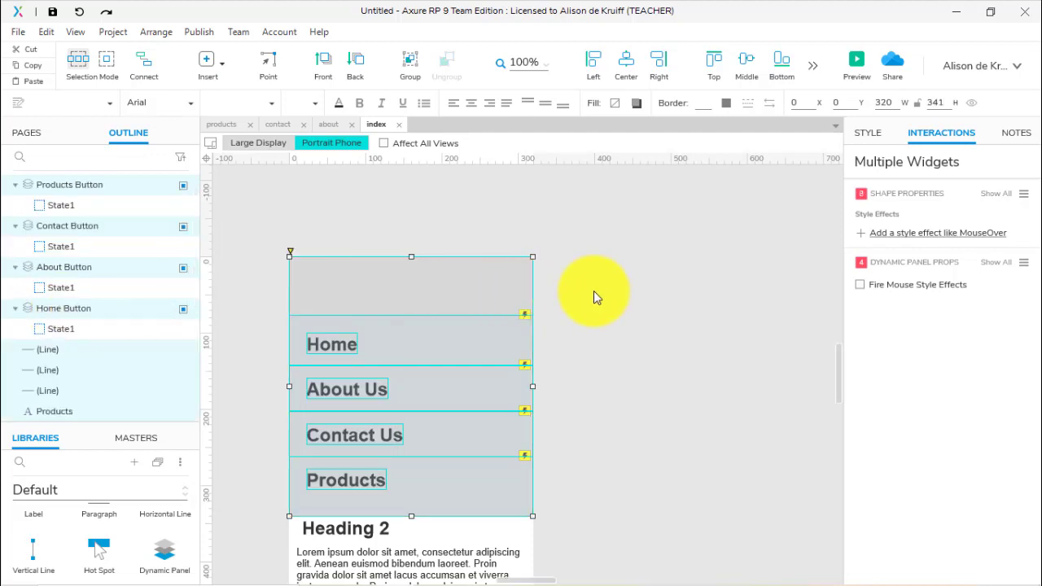
Convert the selected menu widgets into one dynamic panel and name it Mobile Menu DP.
right_click(501, 259)
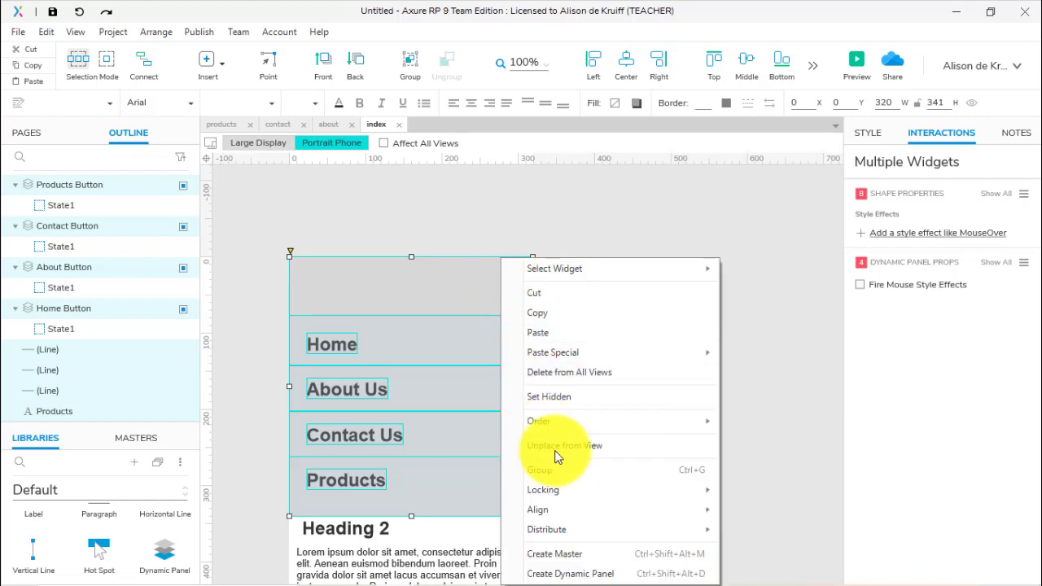
left_click(576, 579)
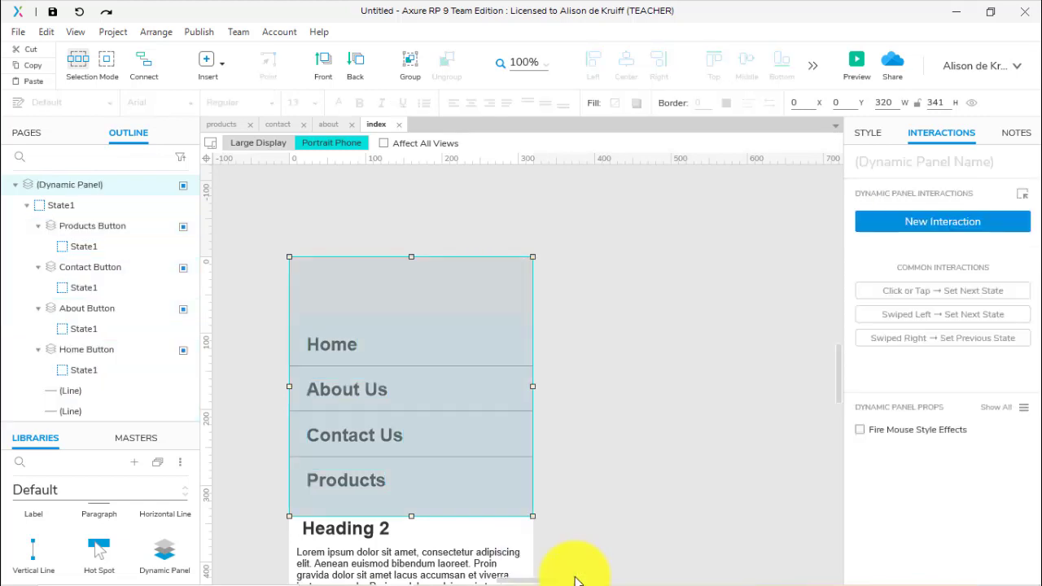
left_click(914, 169)
type("Mobile Menu DP")
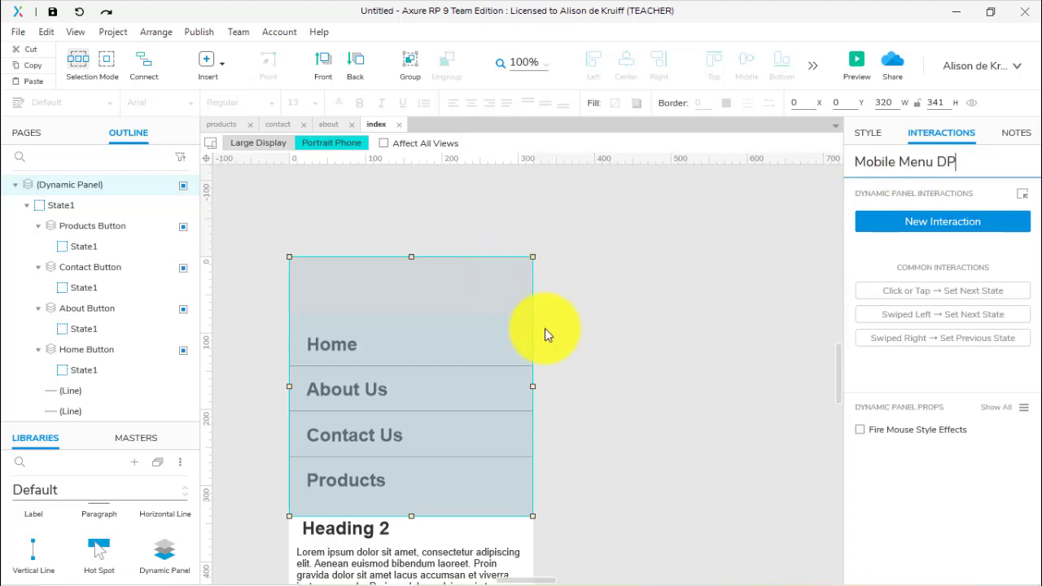
left_click(592, 349)
left_click(413, 304)
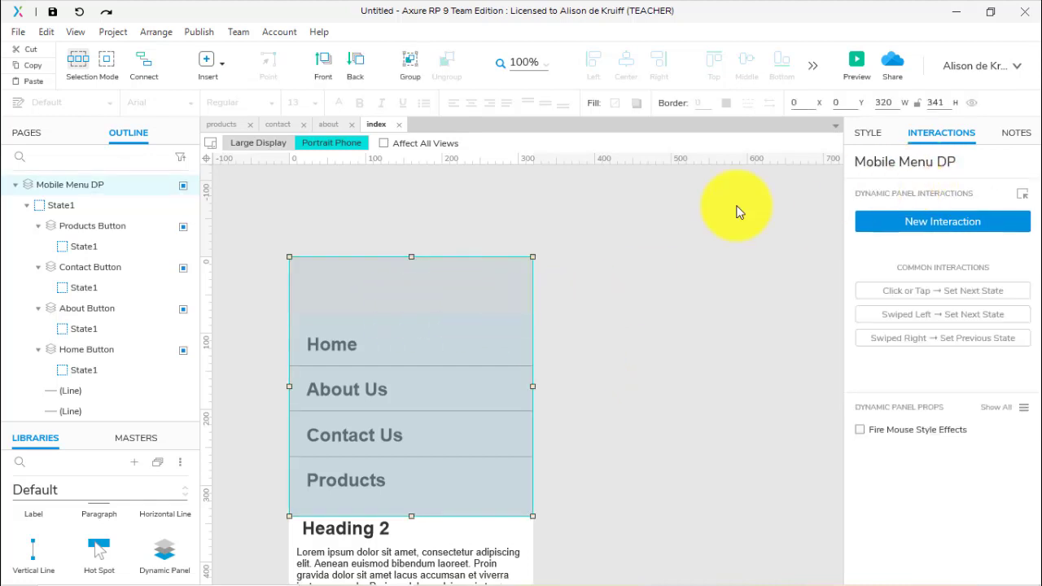
Create a master named Mobile Menu Master from the Mobile Menu DP panel.
right_click(476, 280)
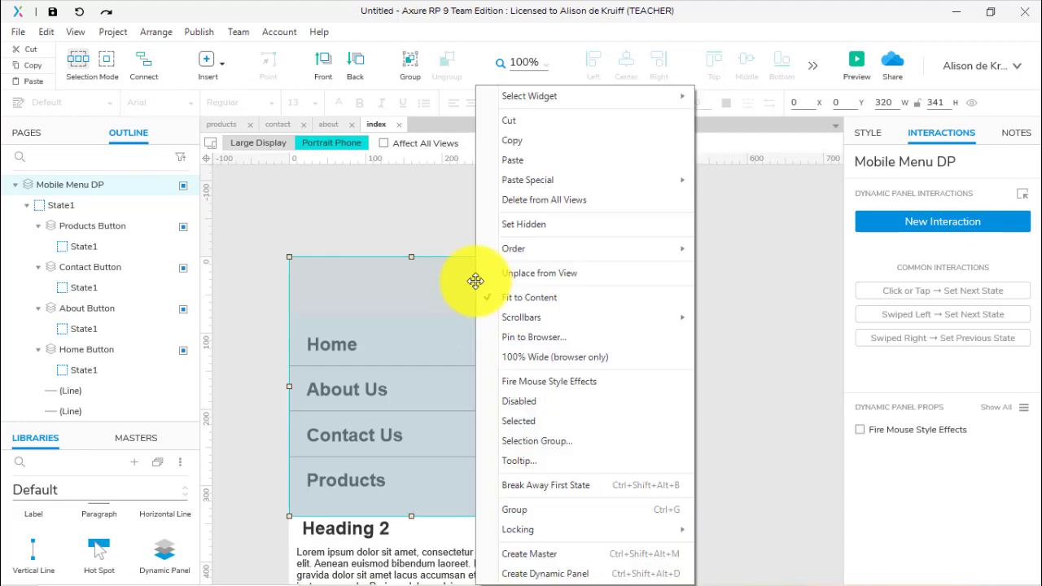
left_click(551, 560)
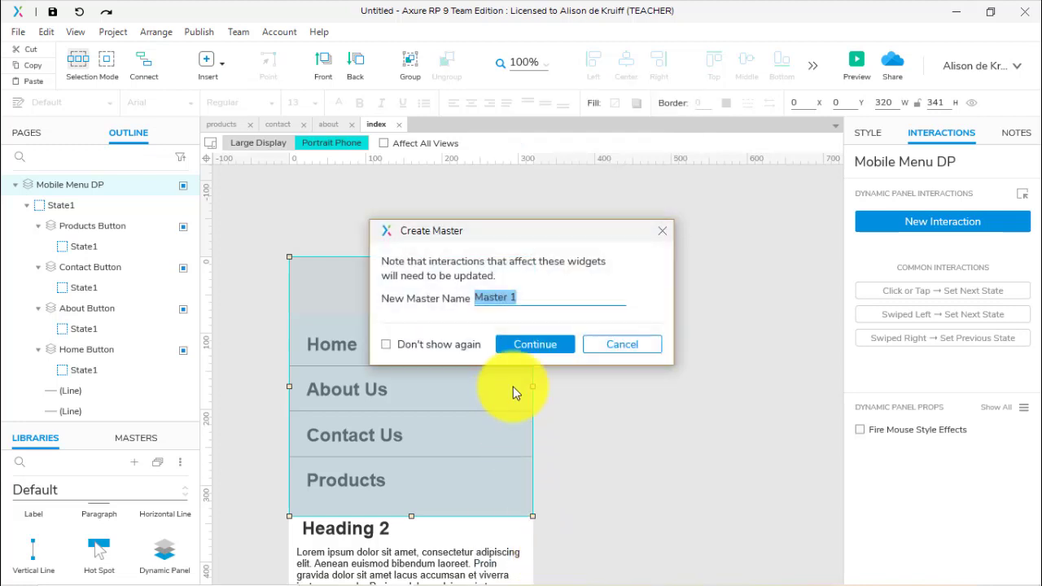
type("Mobile Menu")
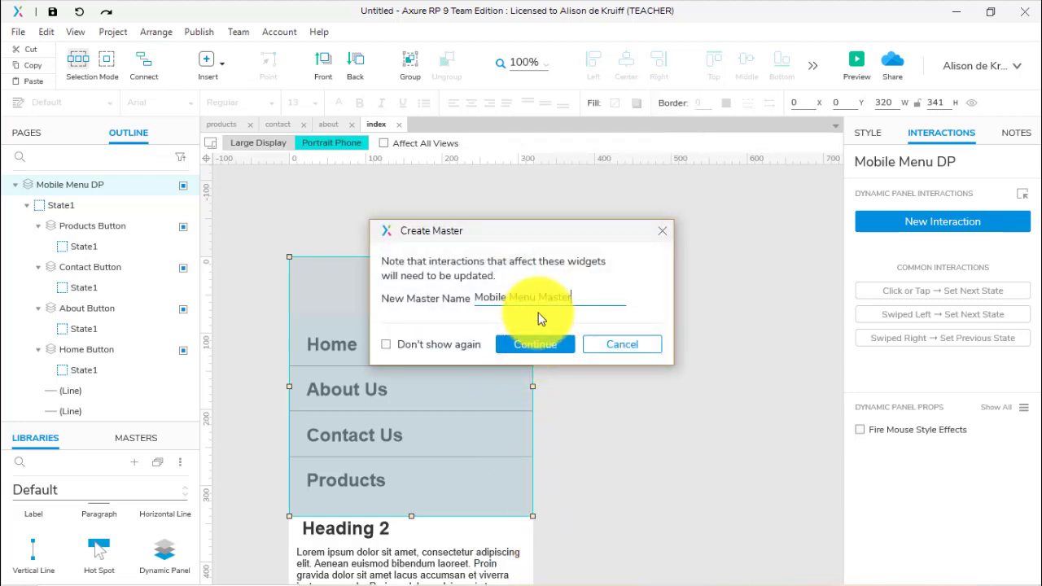
type(" Master")
left_click(537, 345)
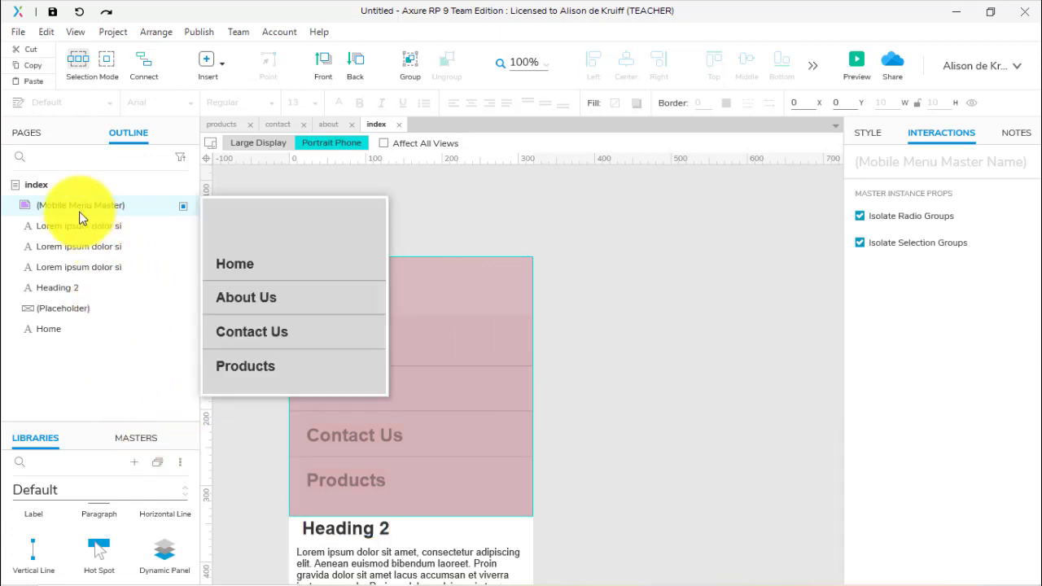
Show the project's pages and masters, enlarge the masters area, and open the about page.
left_click(31, 132)
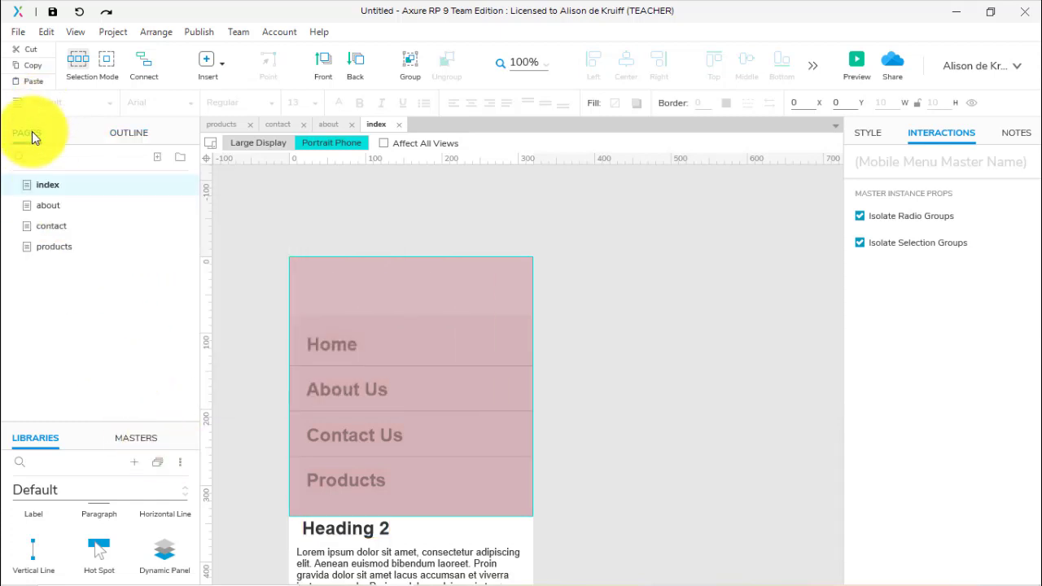
left_click(135, 444)
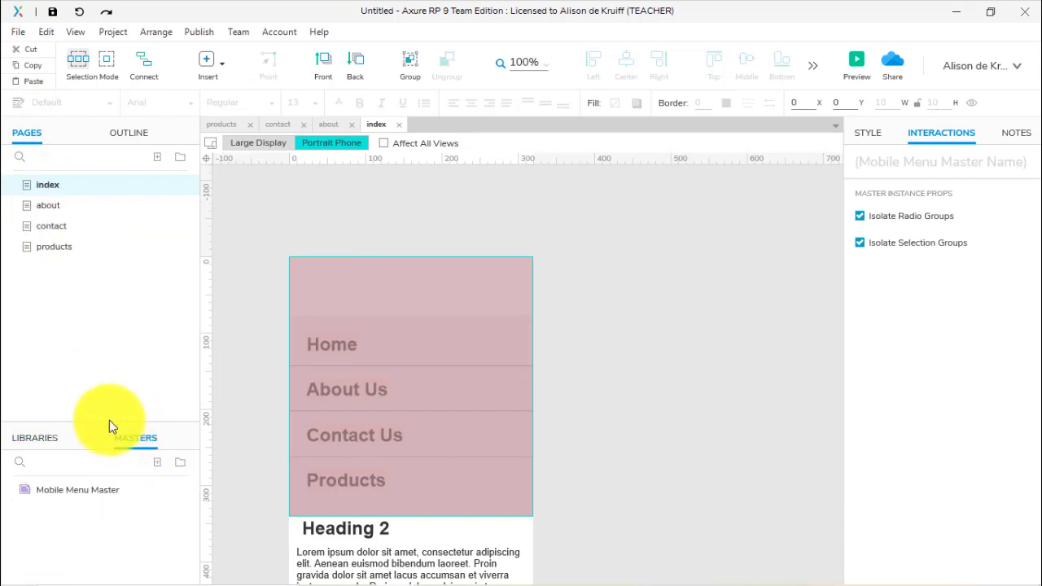
left_click_drag(105, 425, 119, 289)
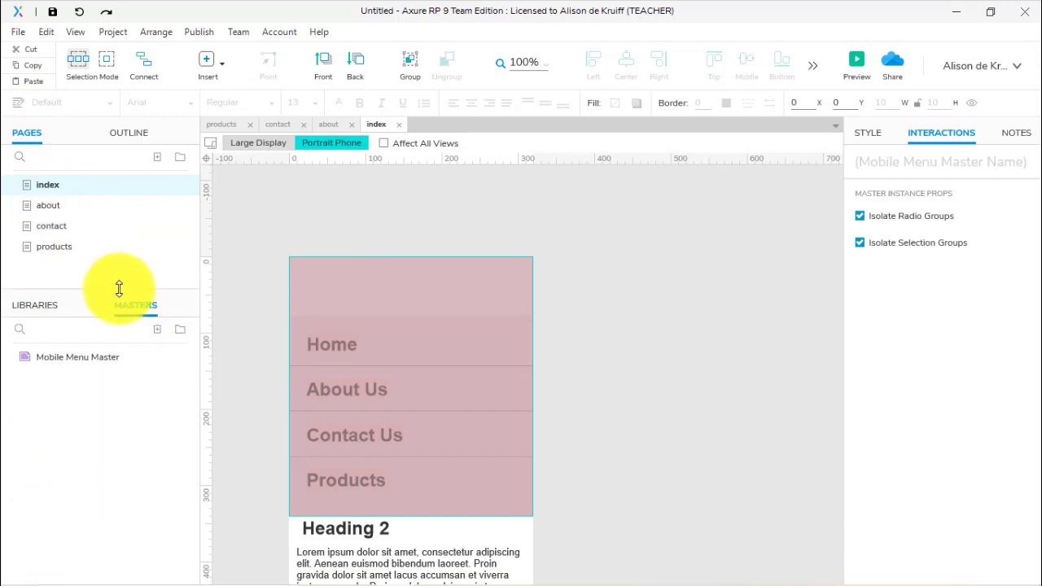
left_click(51, 210)
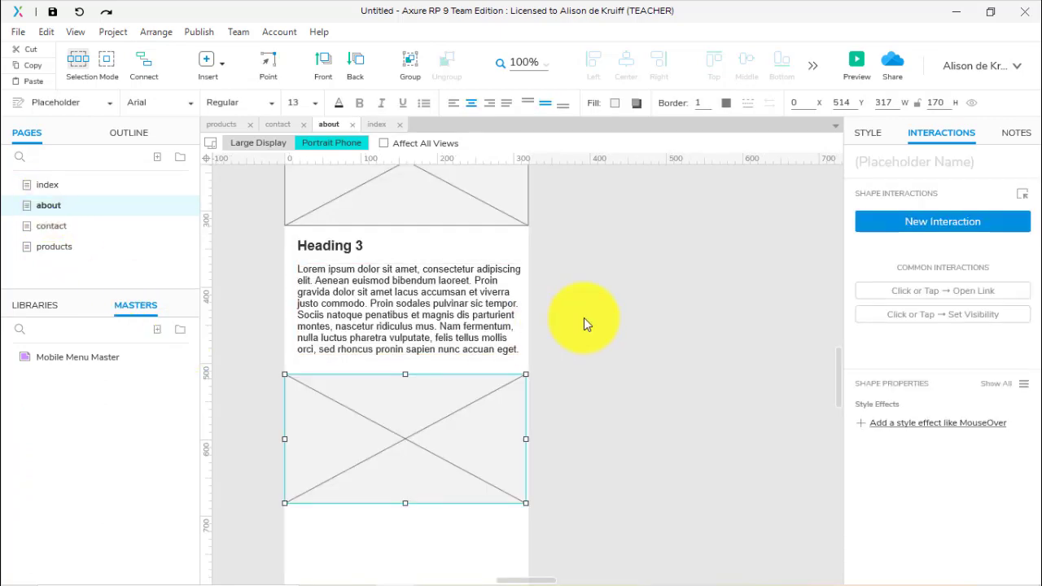
scroll(583, 322, "up", 3)
left_click_drag(35, 357, 404, 256)
left_click_drag(516, 289, 573, 302)
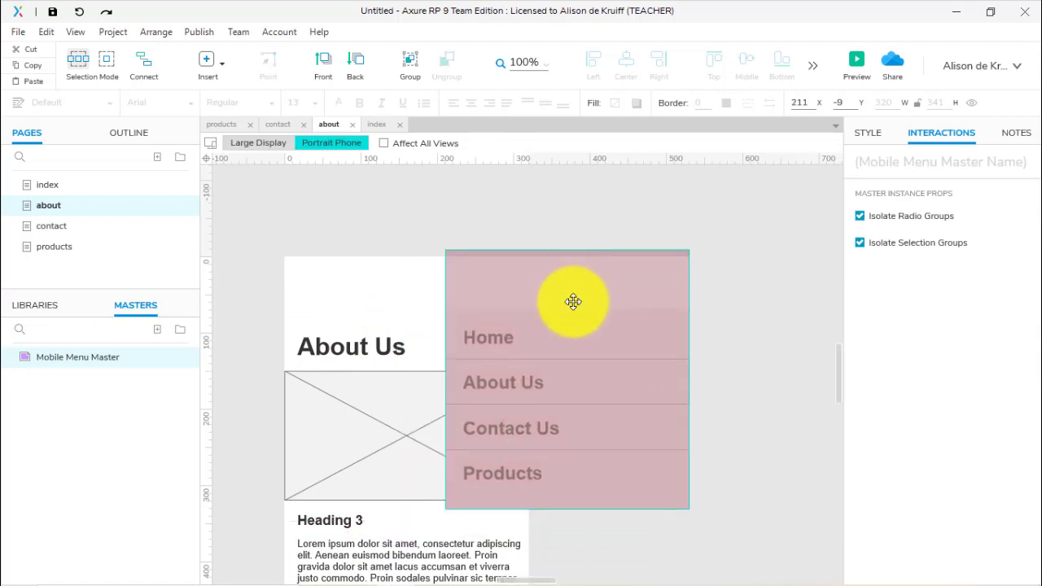
key("Delete")
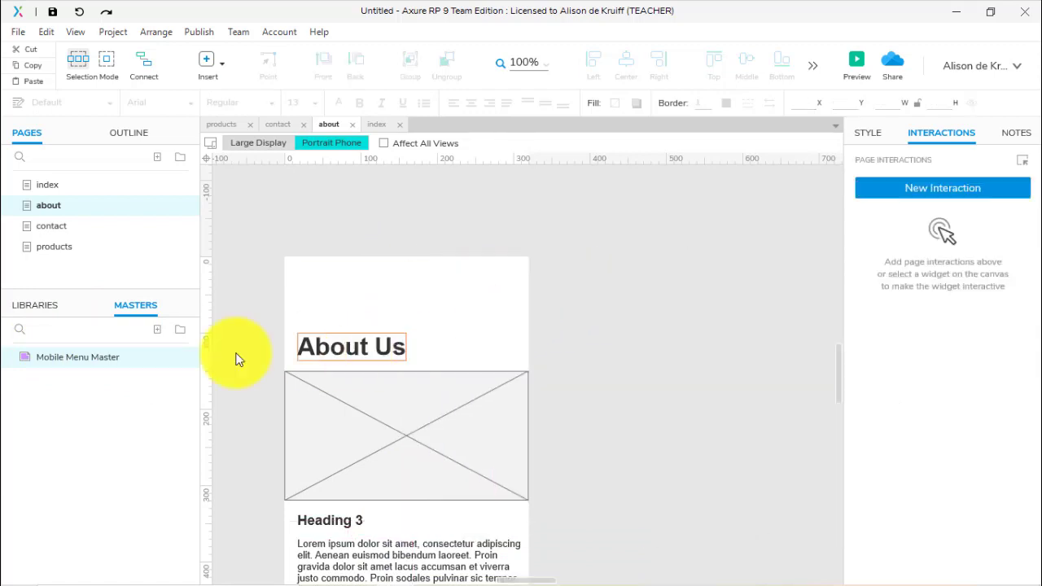
Set the drop behavior of Mobile Menu Master to Lock to Master Location.
right_click(56, 356)
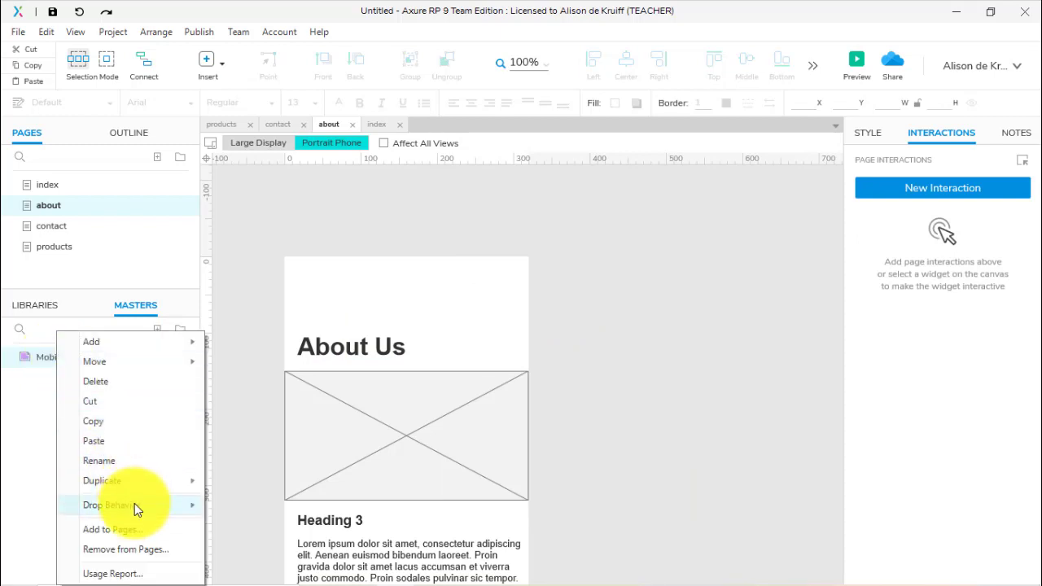
mouse_move(136, 504)
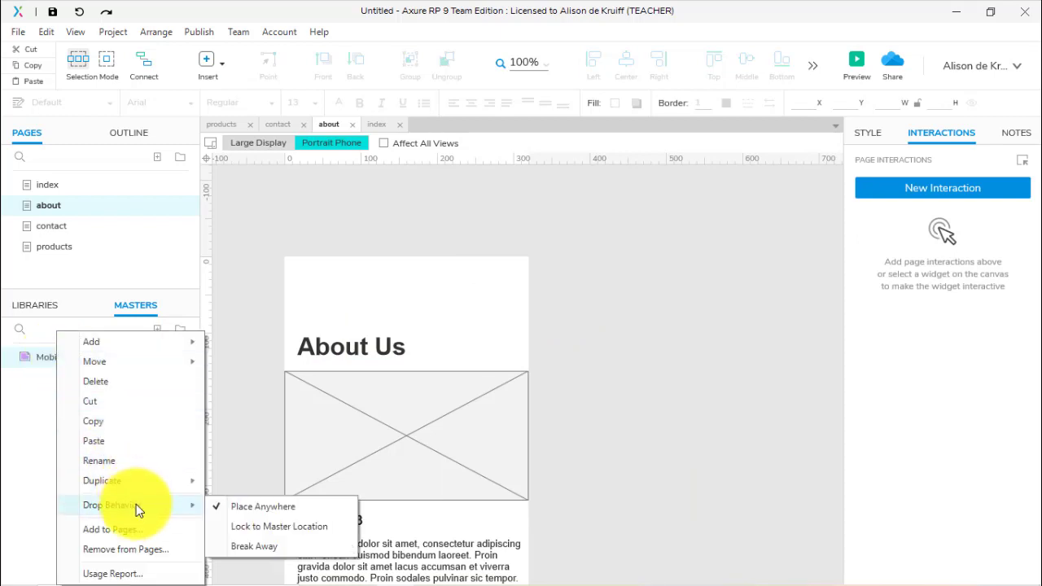
left_click(250, 528)
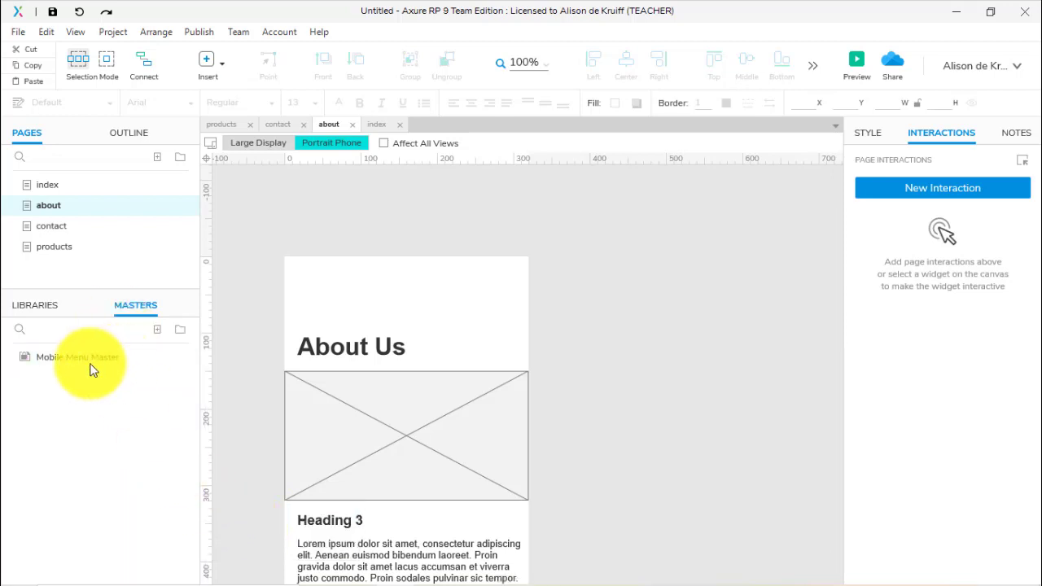
Place Mobile Menu Master on the about, contact and products pages.
left_click_drag(91, 369, 549, 358)
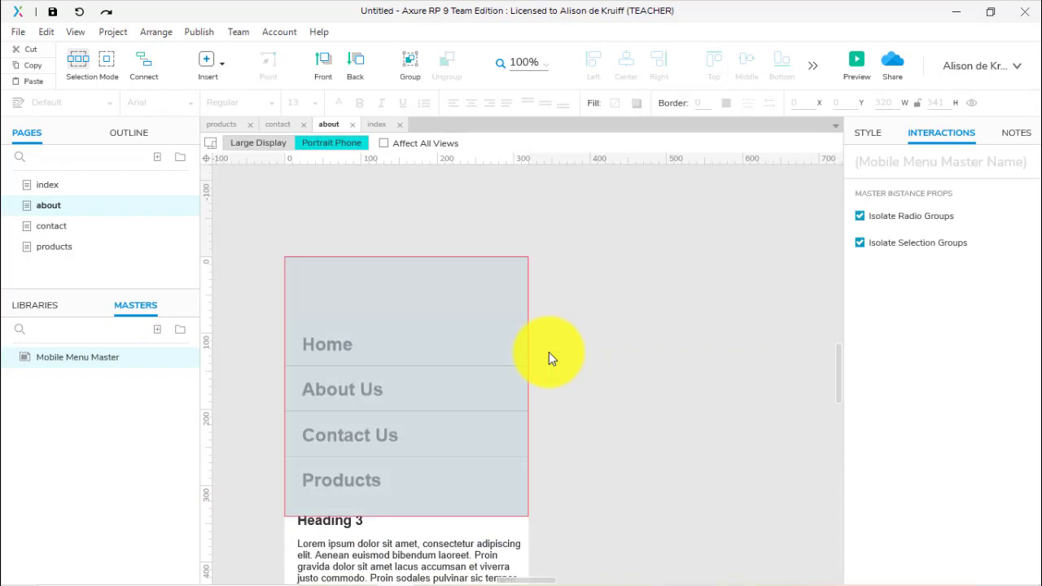
double_click(53, 227)
left_click_drag(77, 358, 494, 322)
double_click(54, 246)
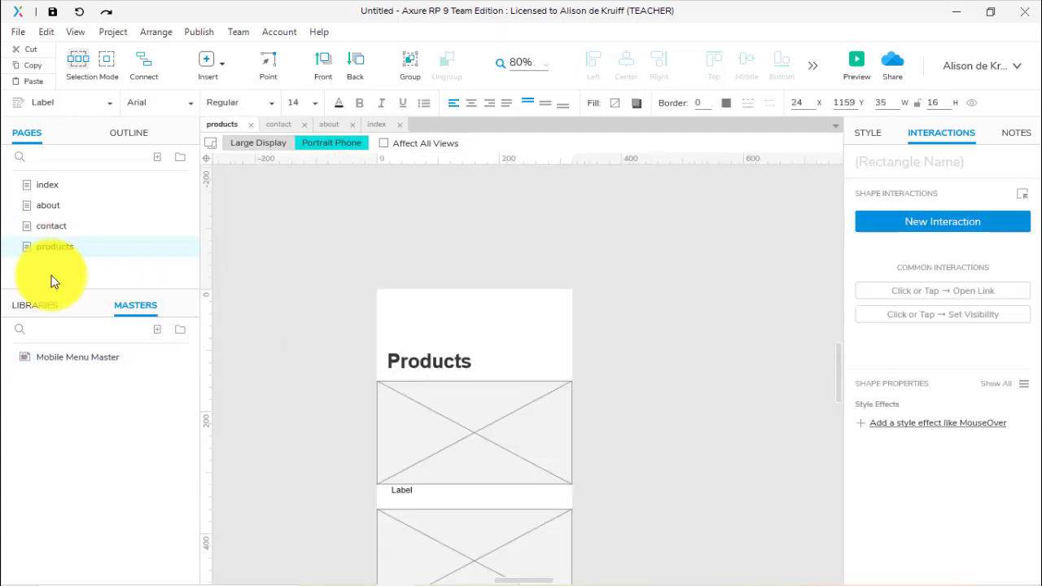
left_click_drag(71, 359, 521, 401)
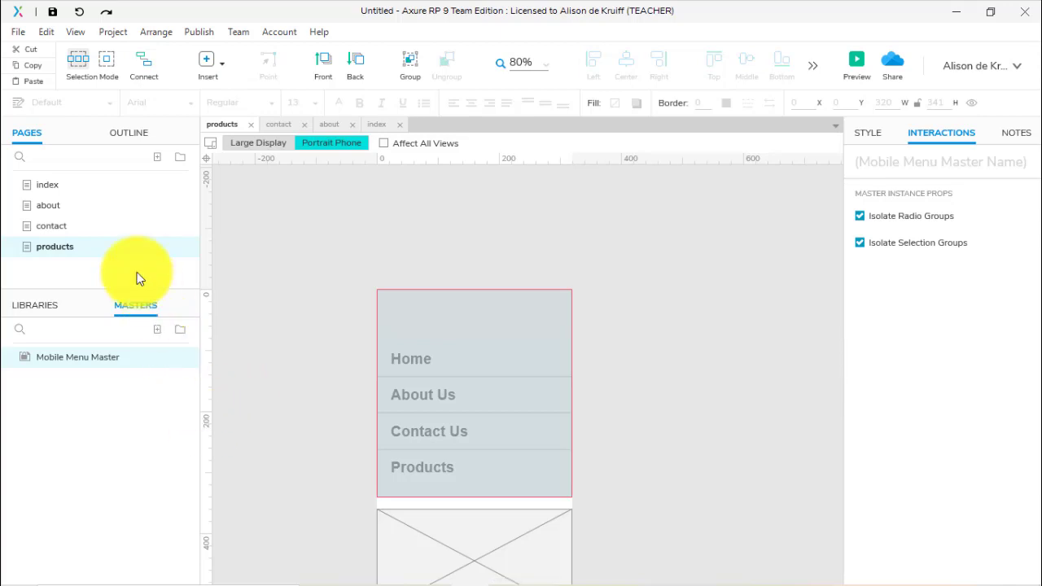
Open Mobile Menu Master for editing and switch it to the Portrait Phone view.
left_click(36, 306)
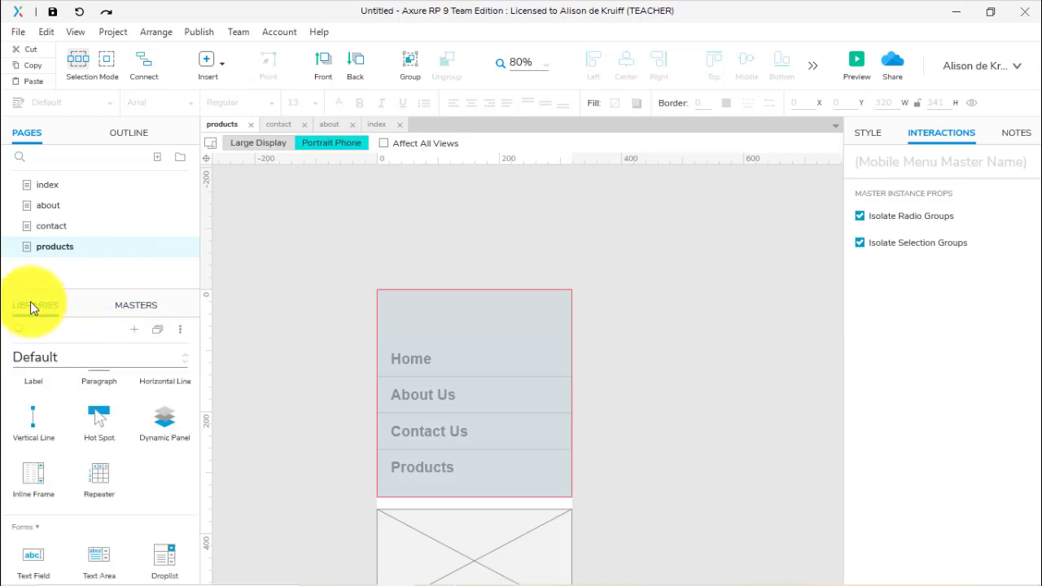
left_click(127, 309)
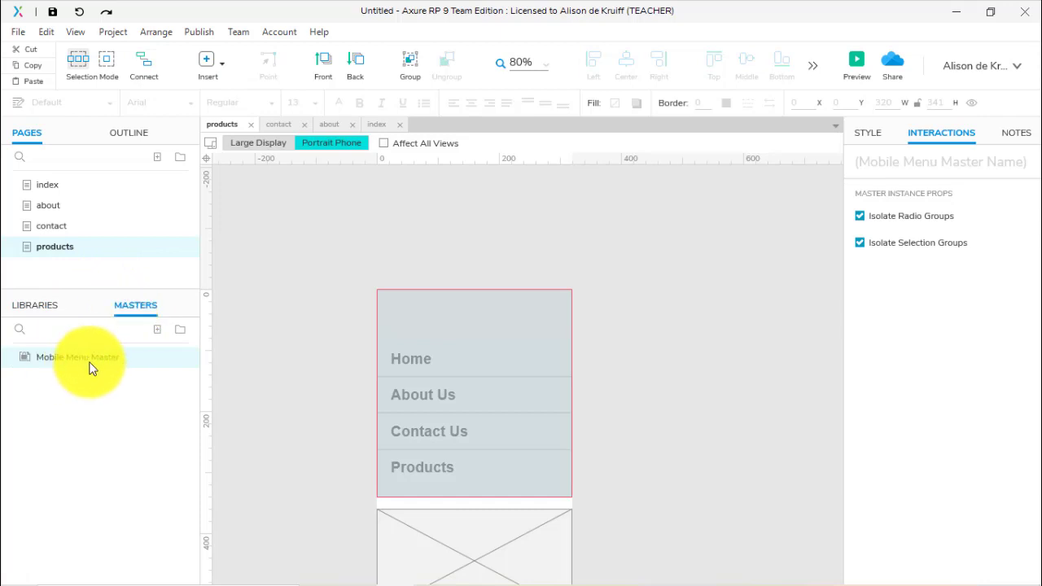
double_click(44, 357)
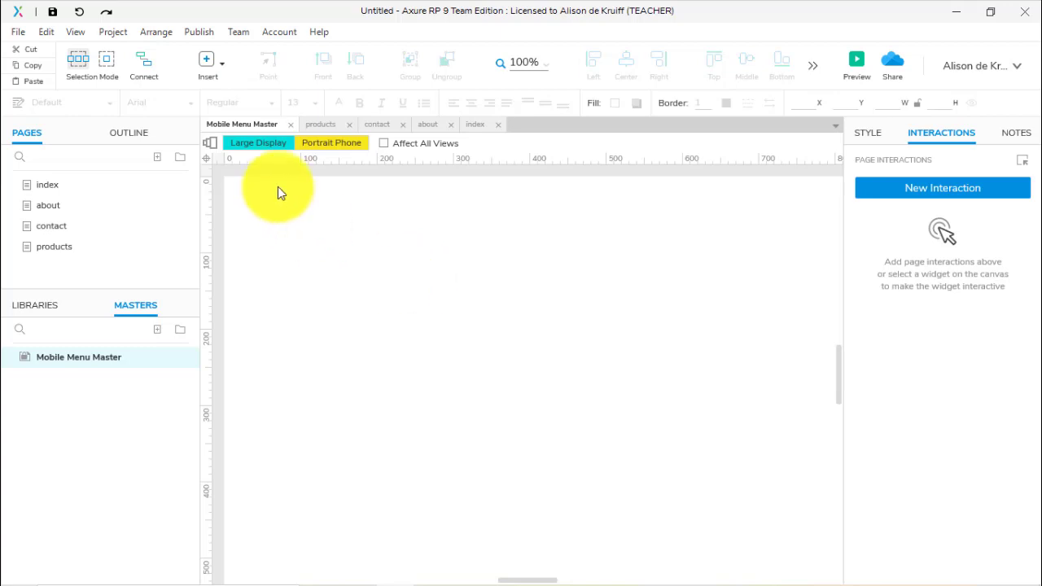
left_click(333, 144)
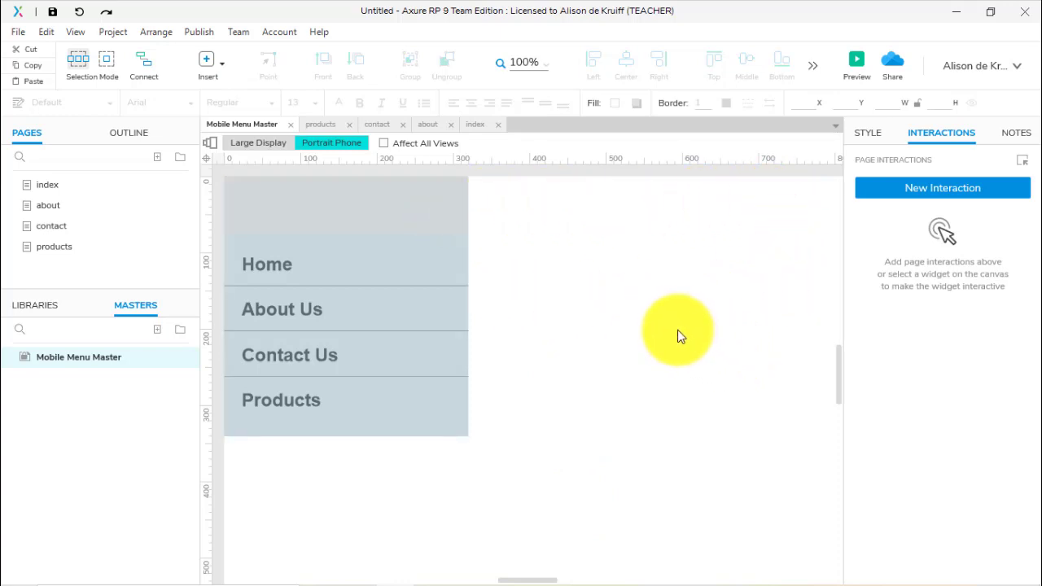
Review the master's view definitions in its style settings, accept them, and return to the Portrait Phone view.
left_click(867, 133)
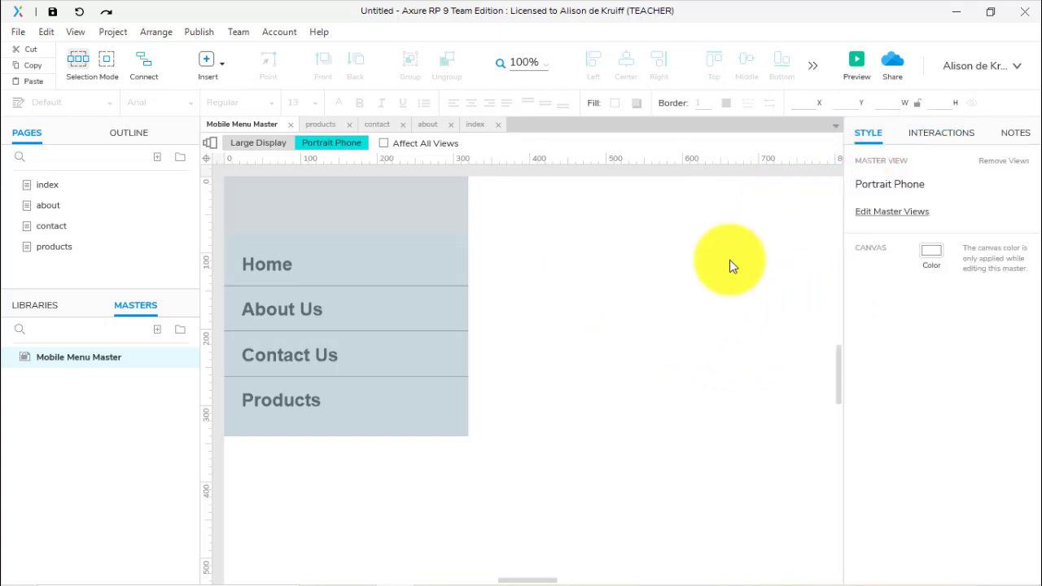
left_click(893, 211)
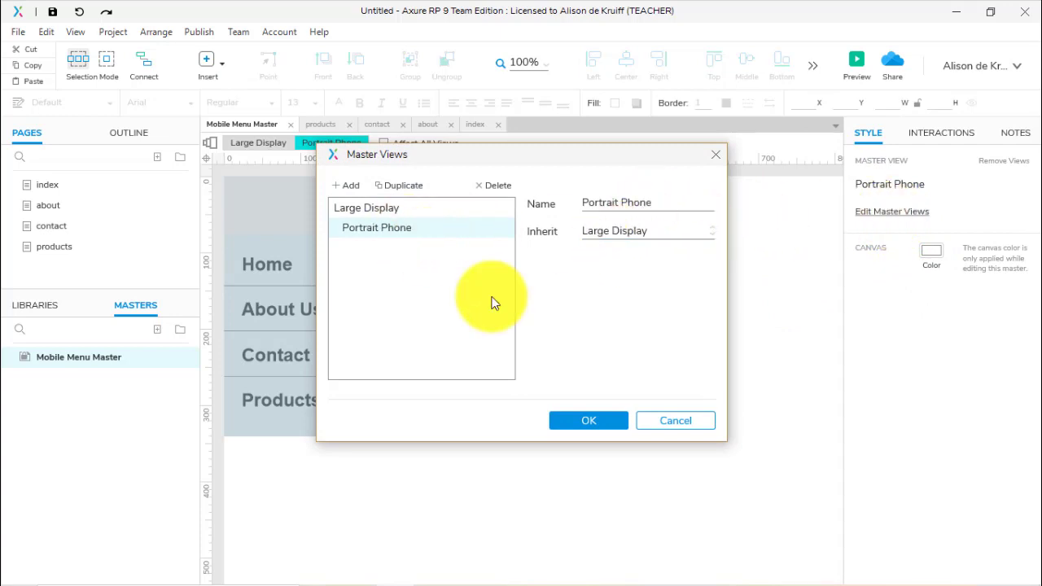
left_click(588, 423)
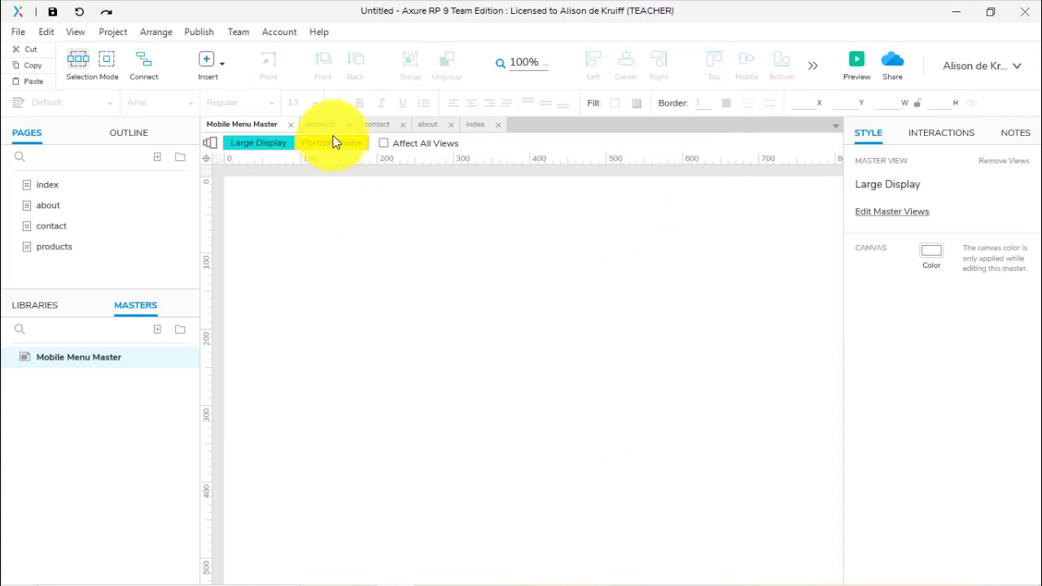
left_click(334, 142)
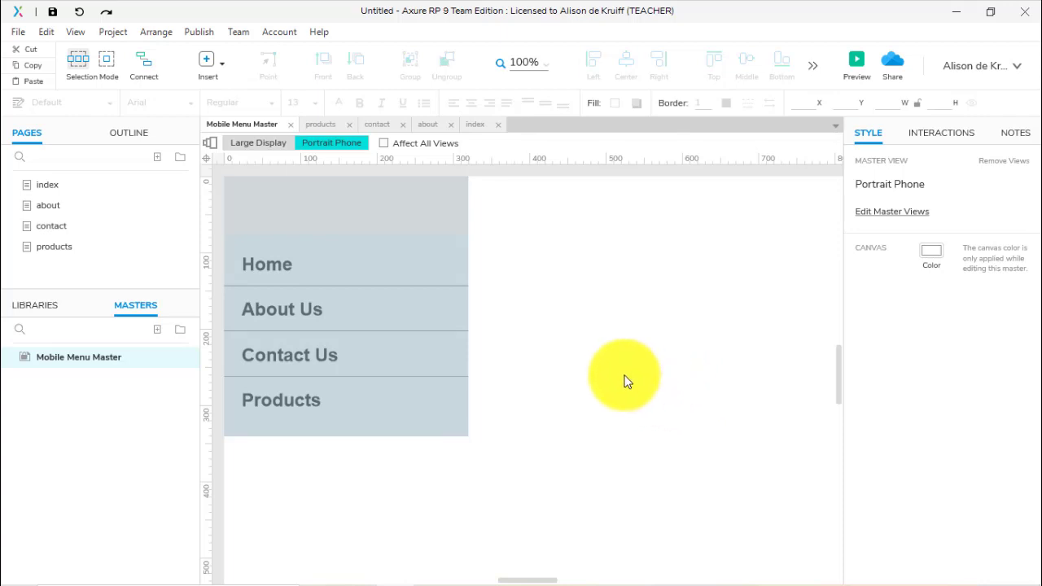
Add a horizontal line about 46 wide at the right end of the grey header, at about X 250, Y 29.
left_click(350, 236)
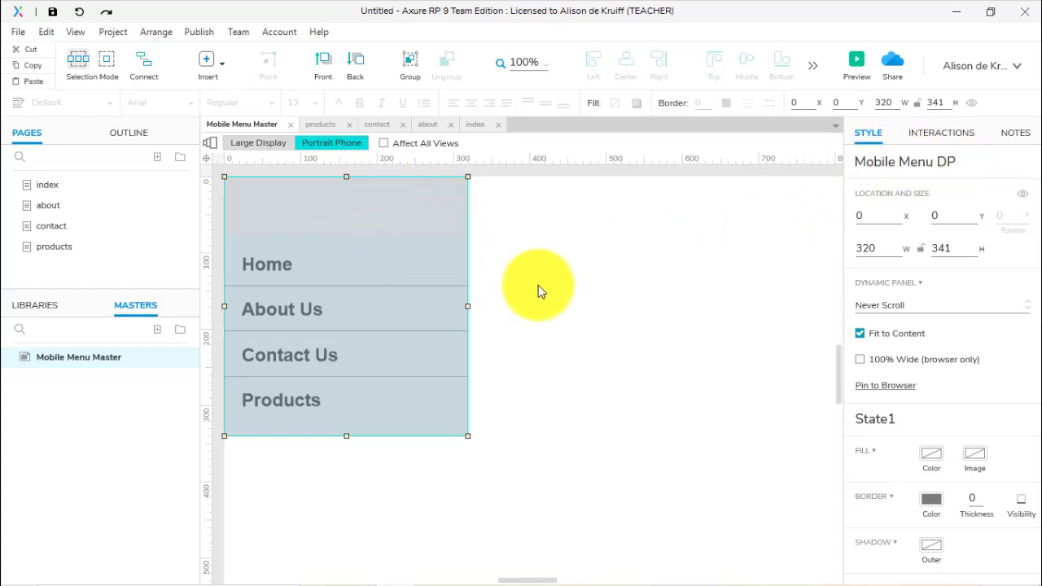
left_click(41, 305)
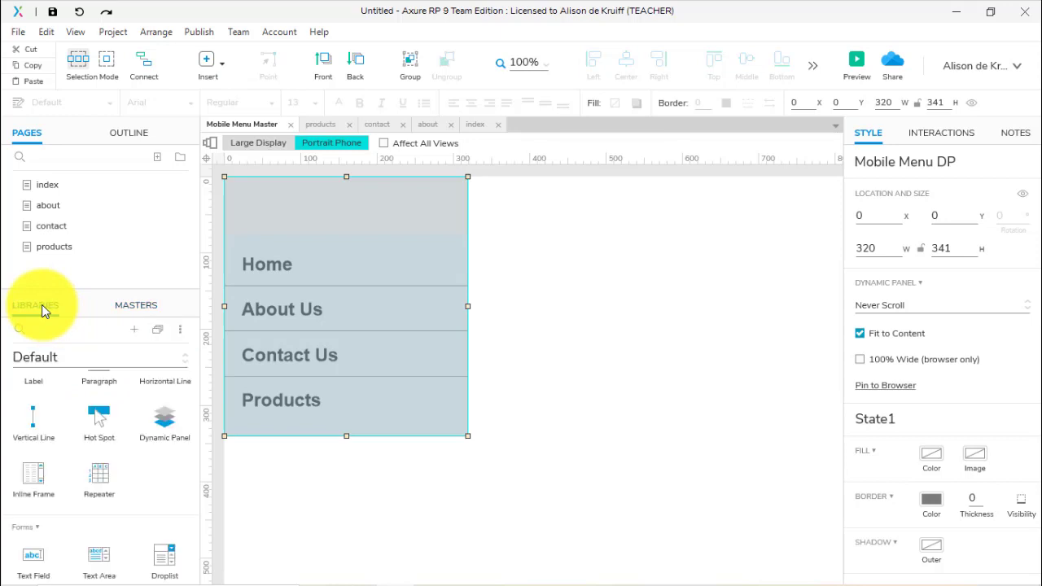
scroll(192, 458, "up", 1)
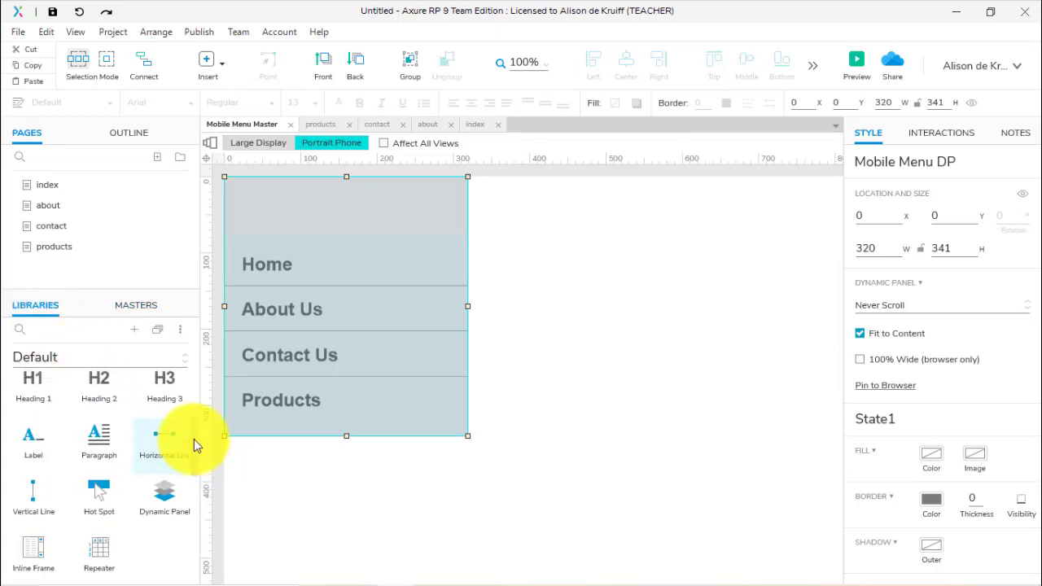
left_click_drag(164, 435, 391, 219)
left_click_drag(541, 221, 431, 221)
left_click(532, 250)
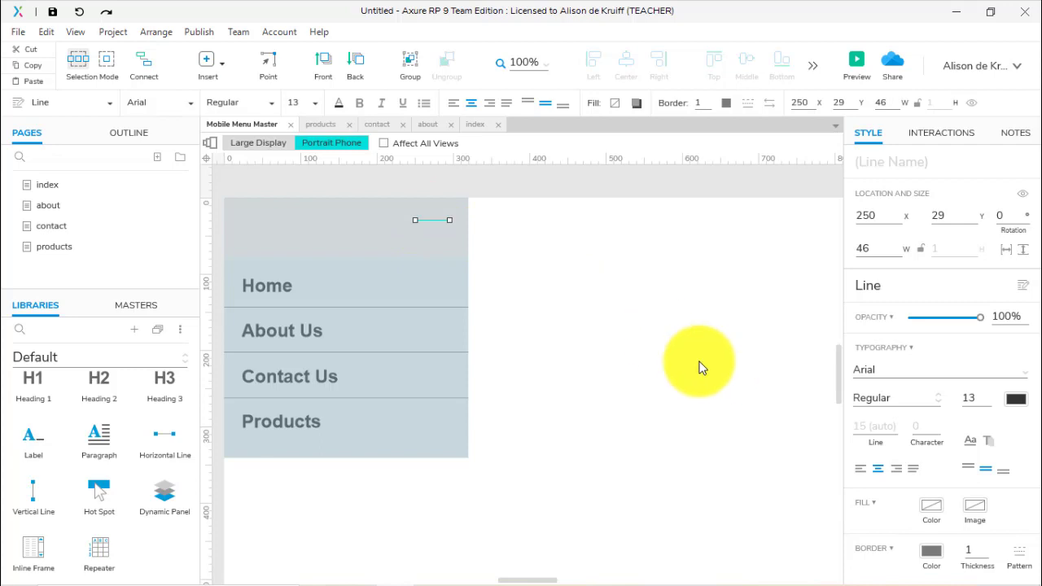
Set the border thickness of the new header line to 6.
scroll(981, 462, "down", 1)
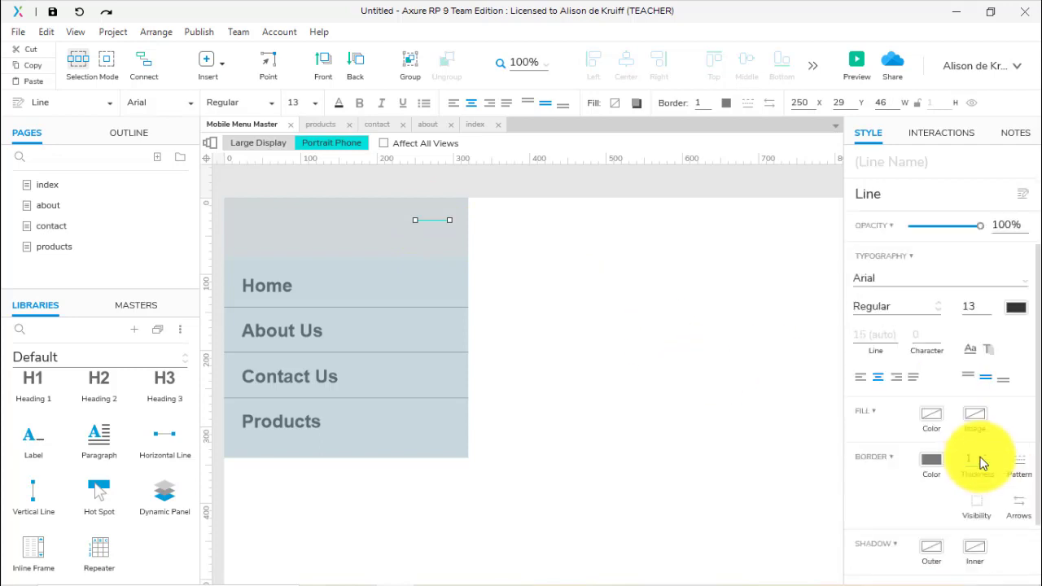
scroll(981, 462, "down", 1)
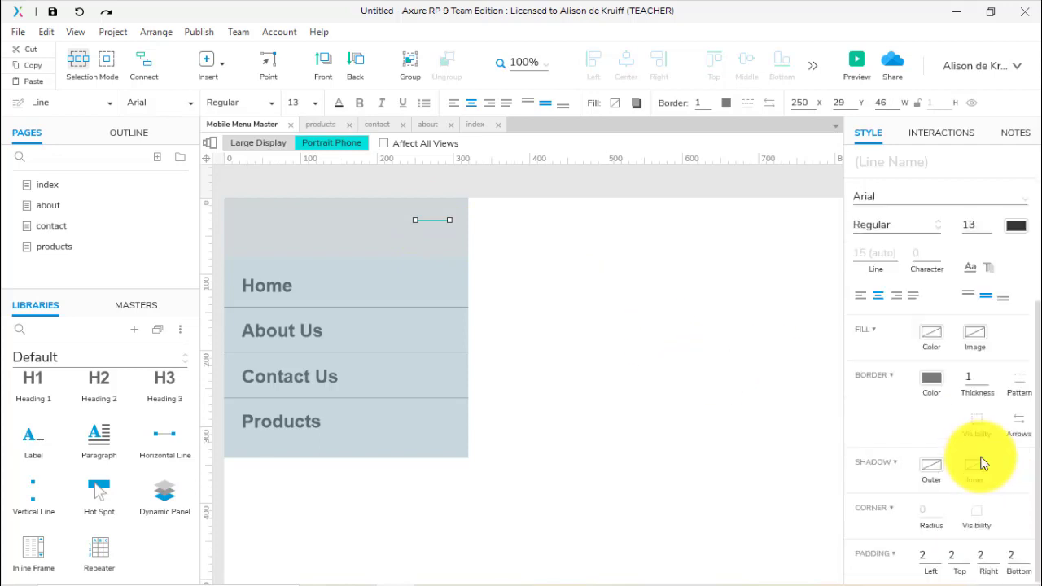
left_click(988, 385)
type("6")
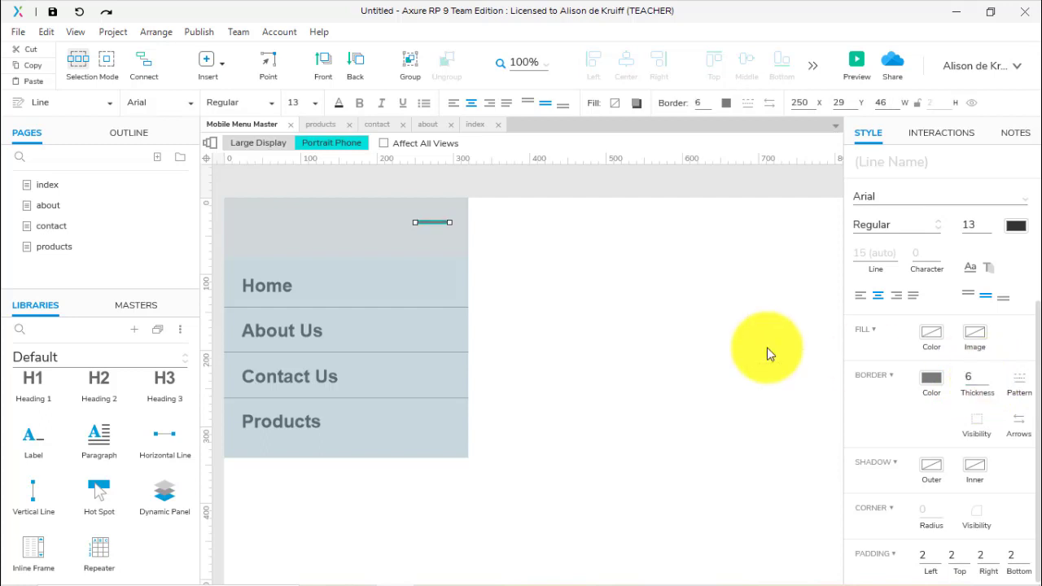
left_click(558, 319)
Duplicate the thick line twice below itself to form a three-bar hamburger icon about 36 high.
left_click(431, 223)
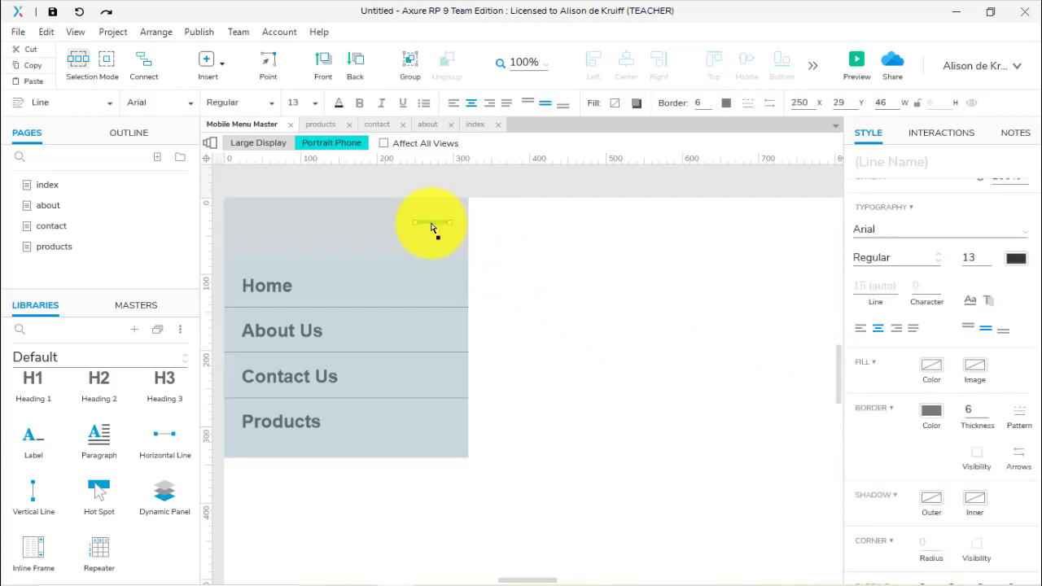
left_click_drag(432, 227, 430, 252)
left_click(432, 234, "ctrl")
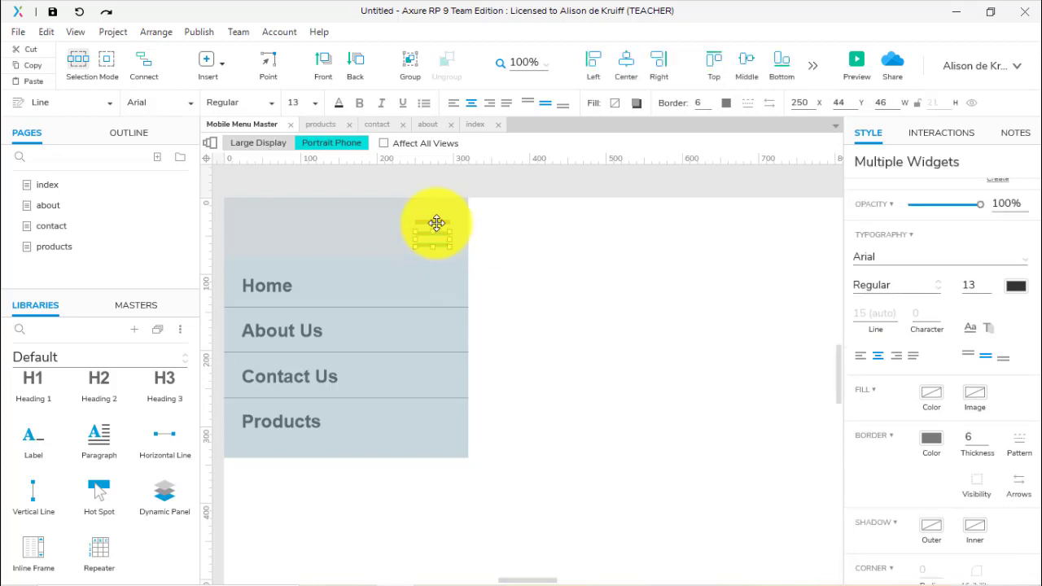
left_click(477, 256)
Distribute the three hamburger bars evenly in the vertical direction.
left_click(434, 234)
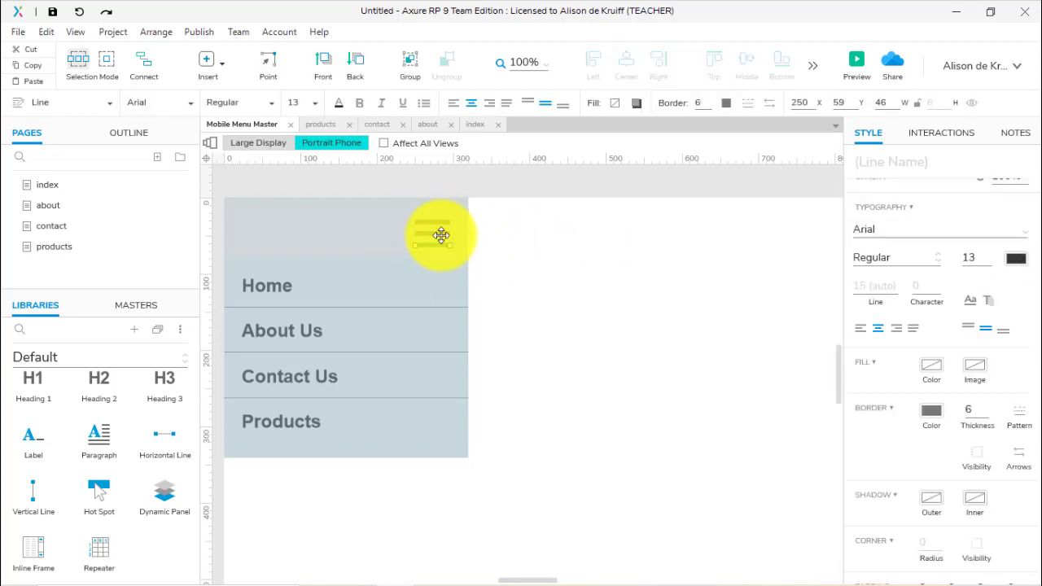
left_click(440, 226, "ctrl")
left_click(431, 220, "ctrl")
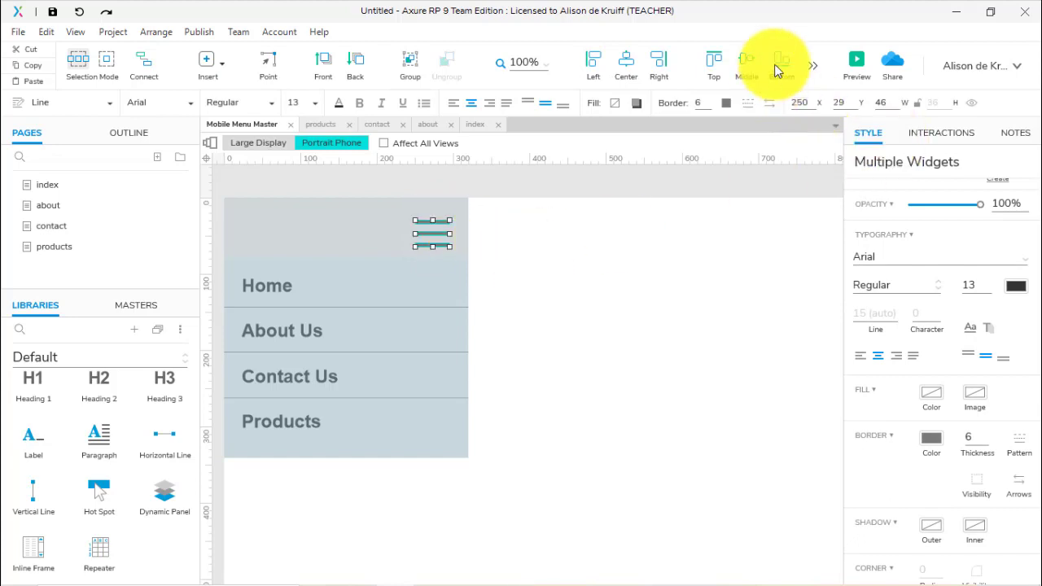
left_click(813, 66)
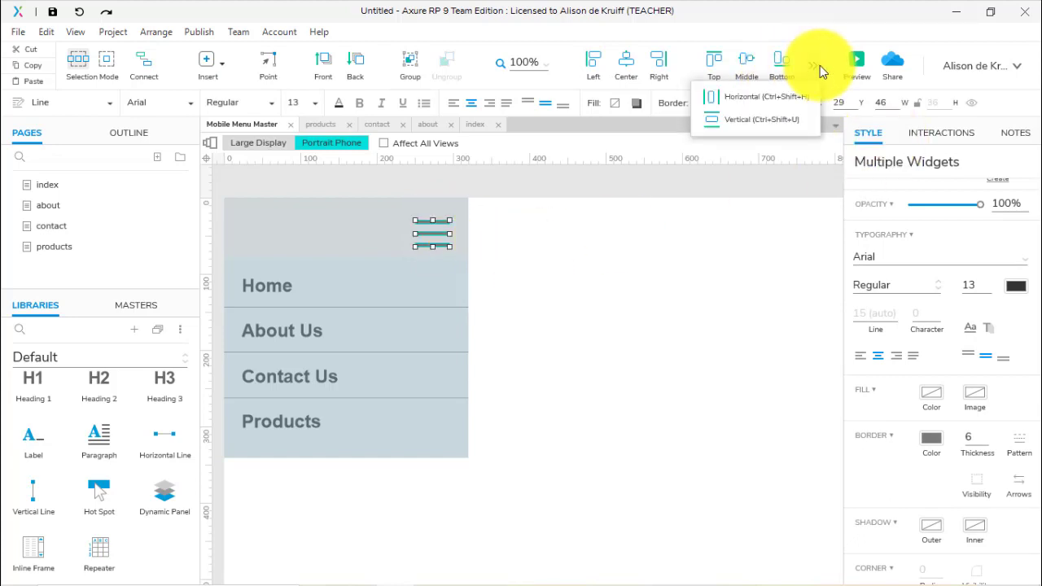
left_click(768, 122)
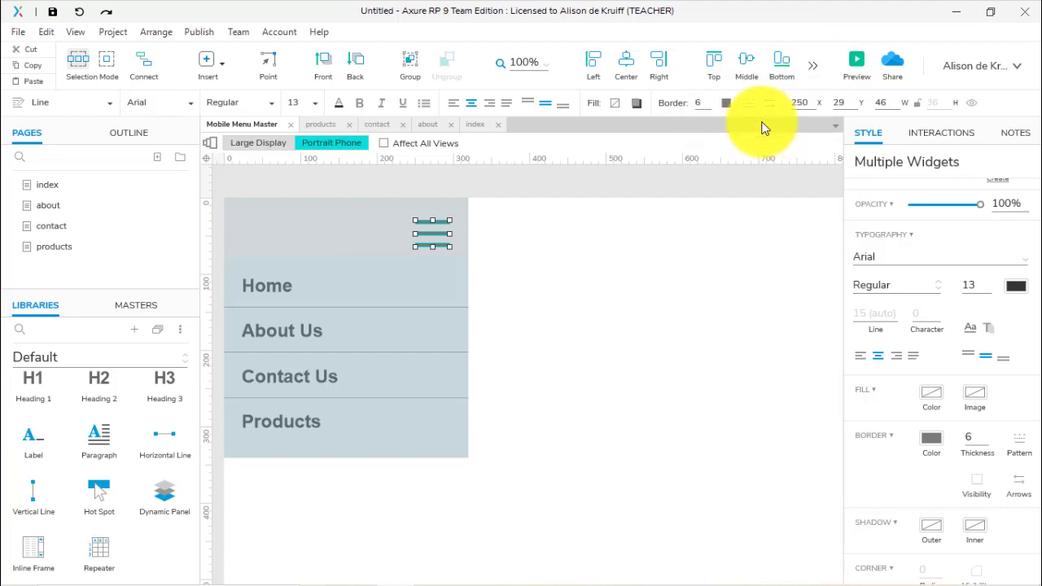
left_click(621, 271)
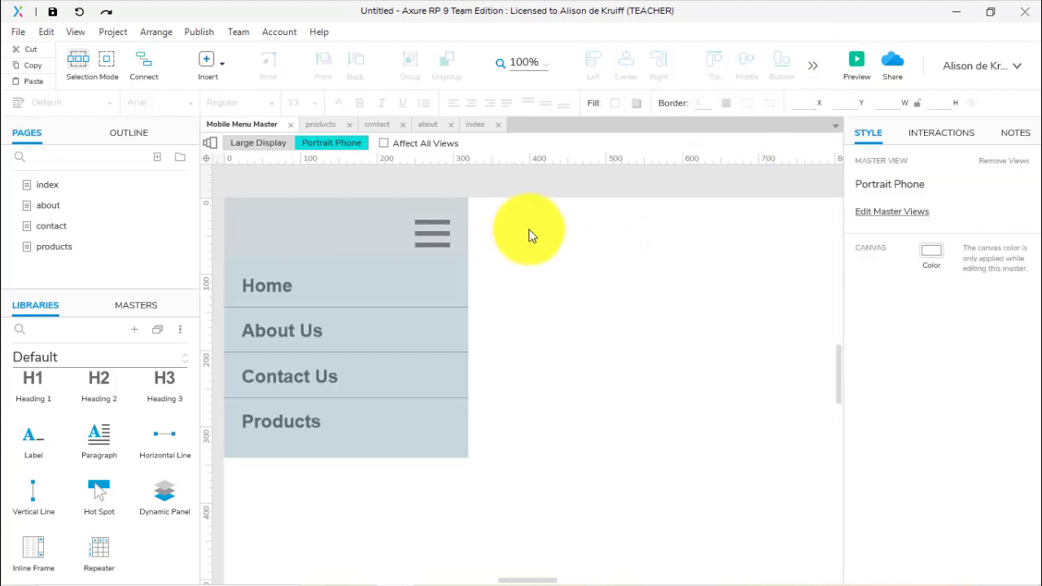
Convert the three hamburger bars into a single dynamic panel.
left_click(426, 244)
left_click(431, 229, "ctrl")
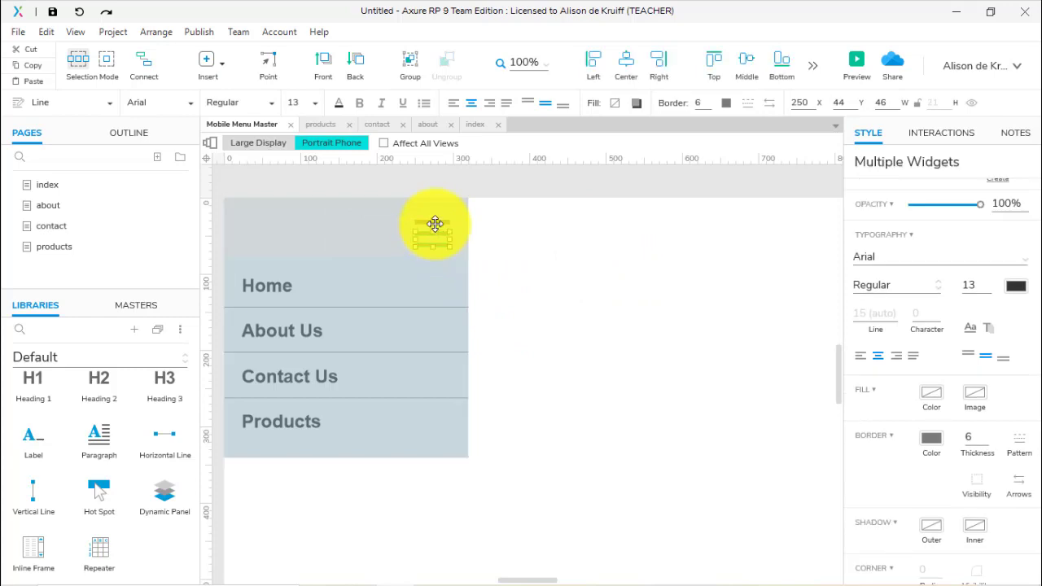
left_click_drag(434, 223, 432, 225)
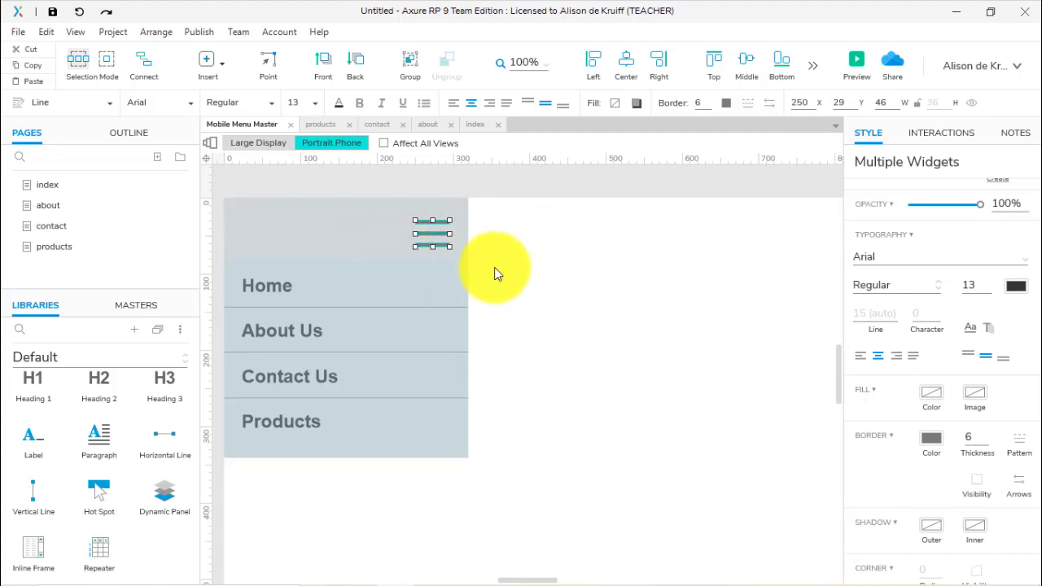
right_click(439, 245)
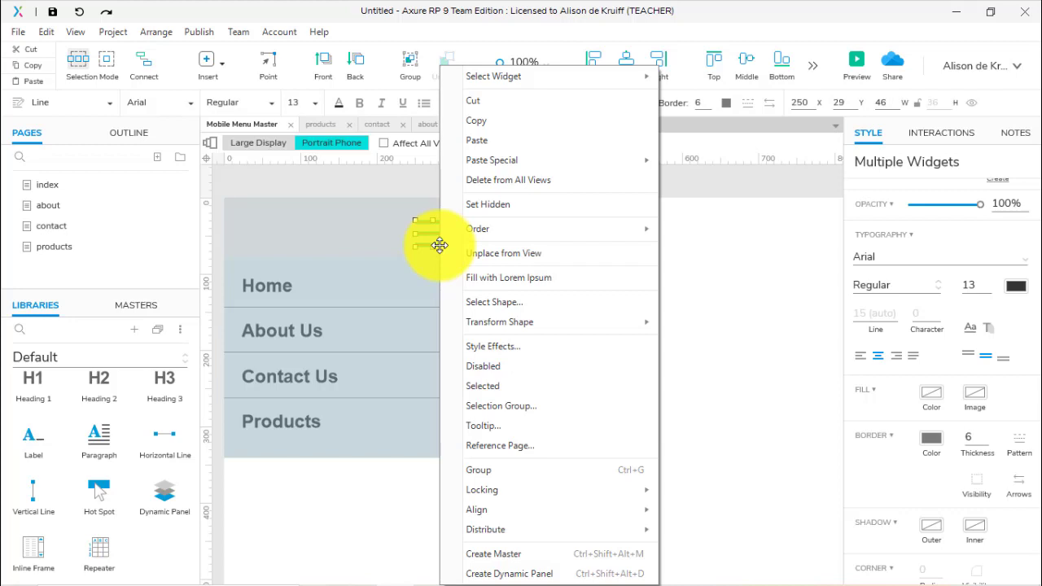
left_click(544, 574)
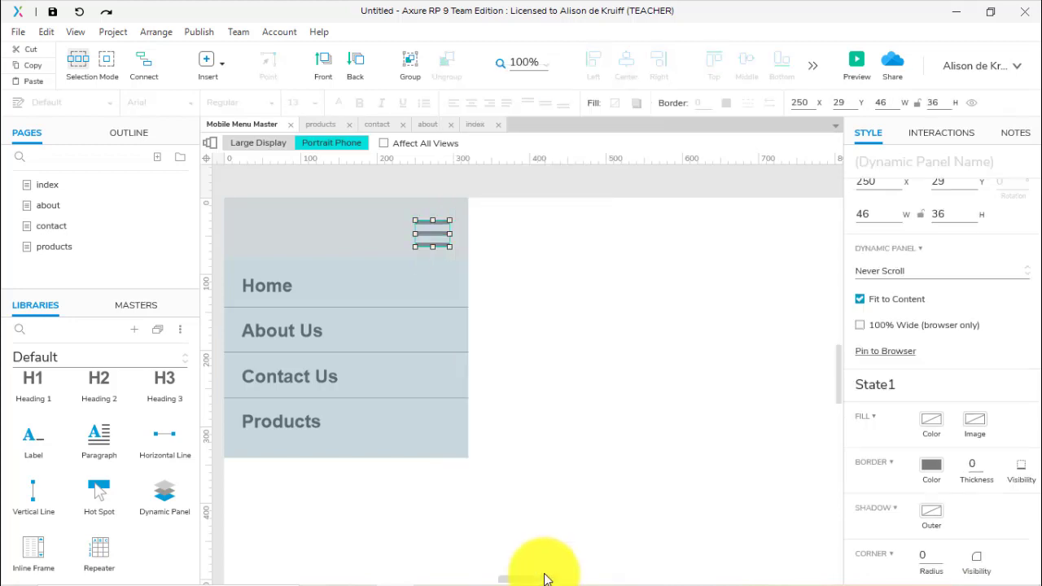
Name the new dynamic panel "Hamburger icon".
left_click(902, 158)
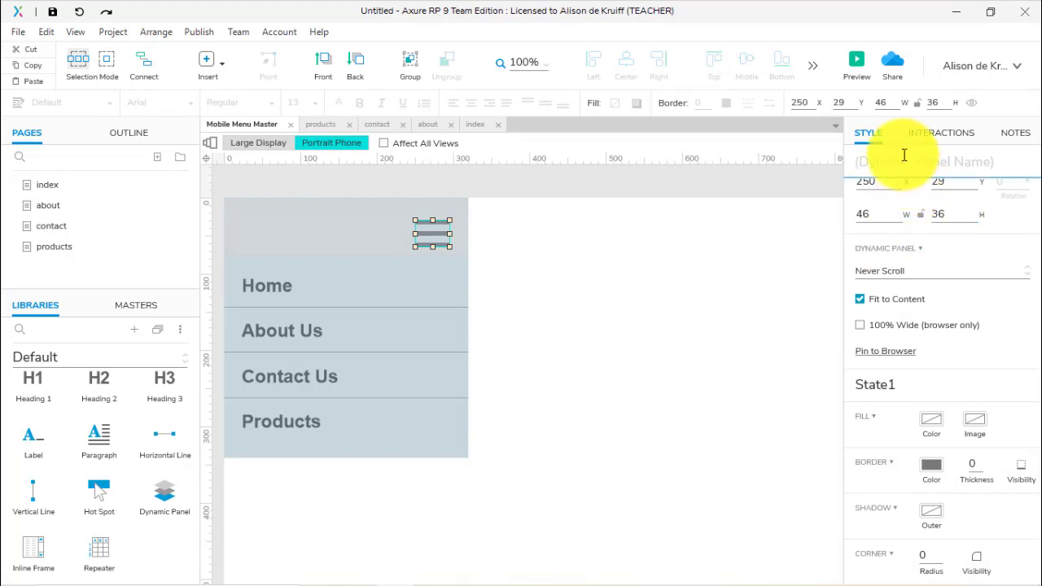
type("Hamburger")
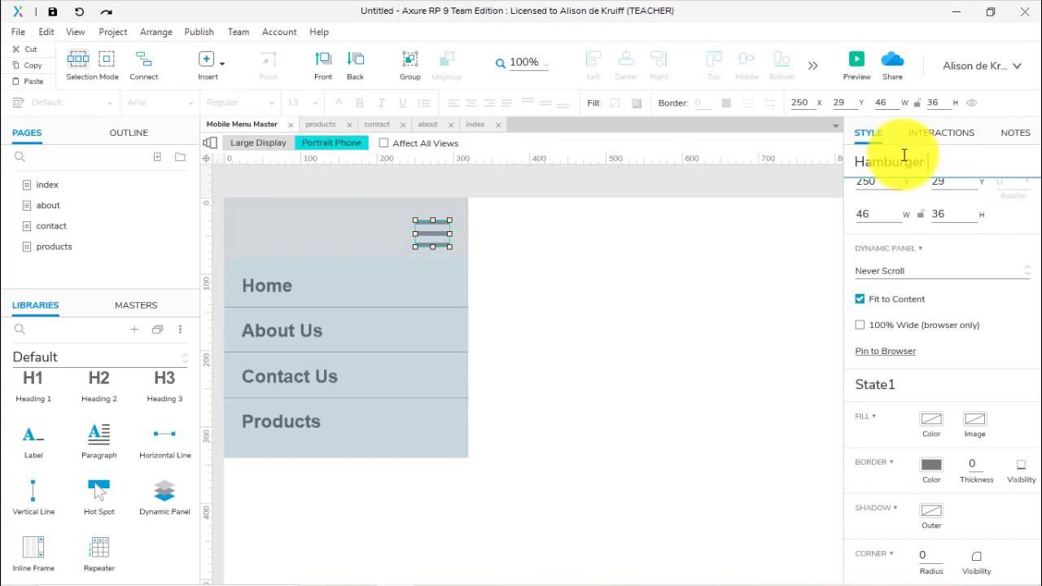
type(" icon")
left_click(464, 245)
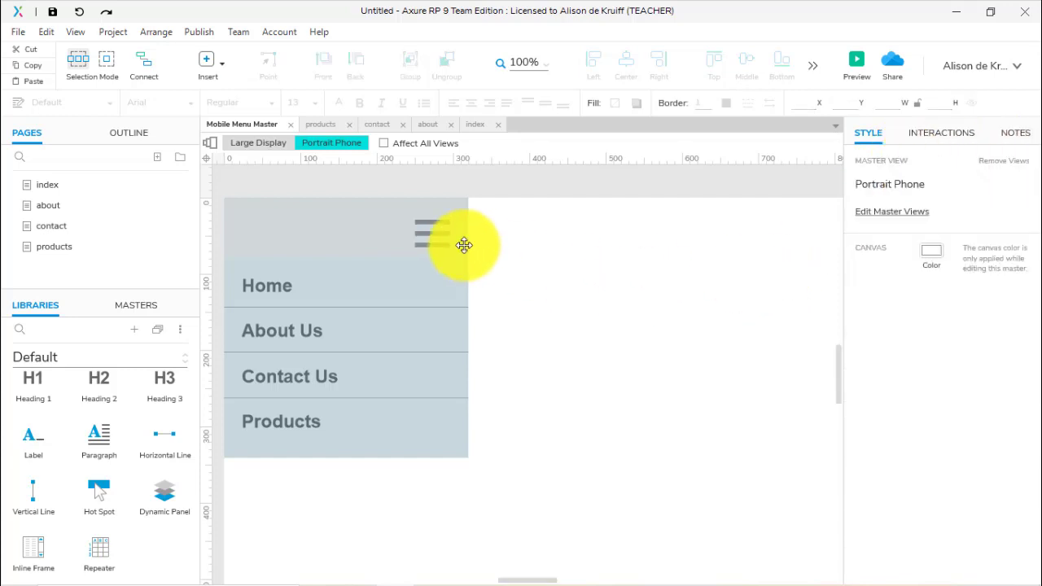
Open State1 of the Hamburger icon panel for editing and copy its top bar.
left_click(425, 235)
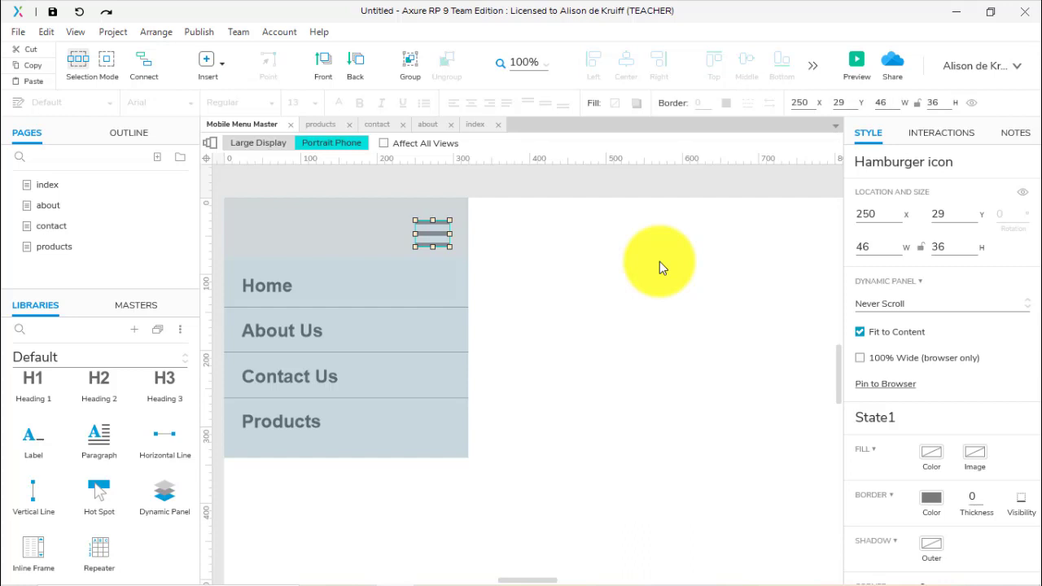
double_click(435, 233)
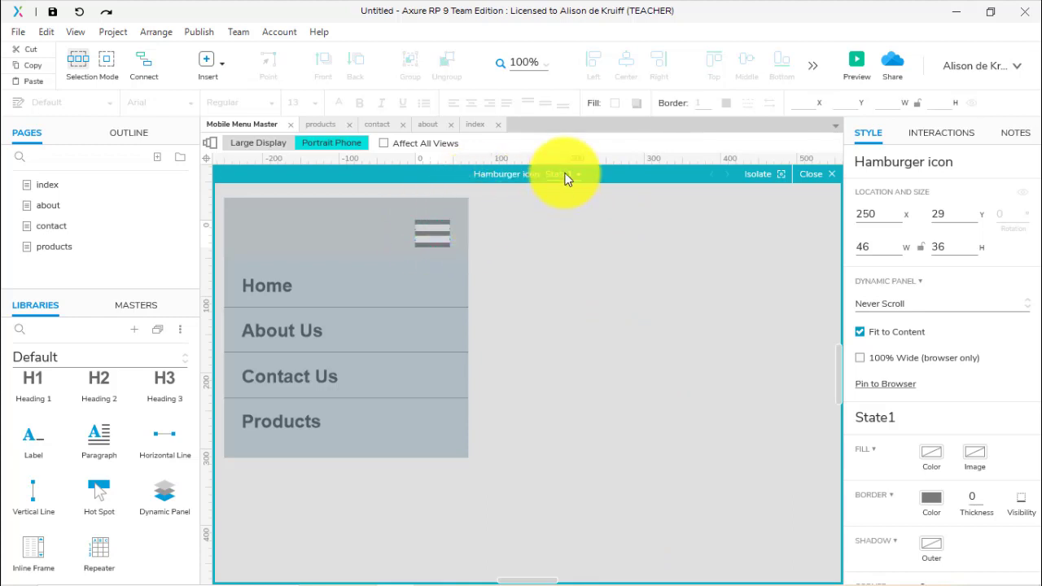
left_click(423, 222)
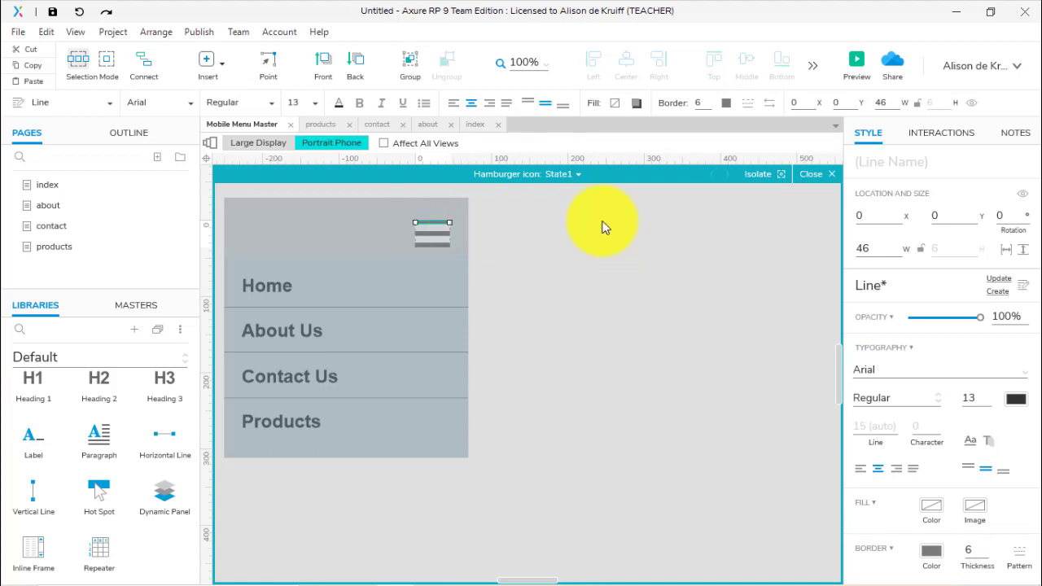
Add a second state to the Hamburger icon panel and name it "Close menu".
left_click(576, 175)
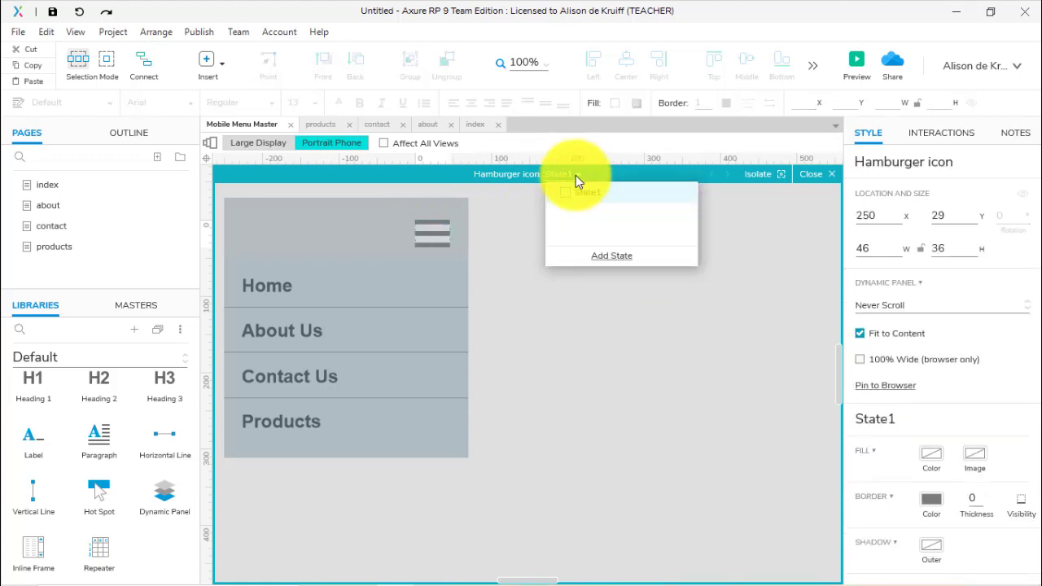
left_click(613, 257)
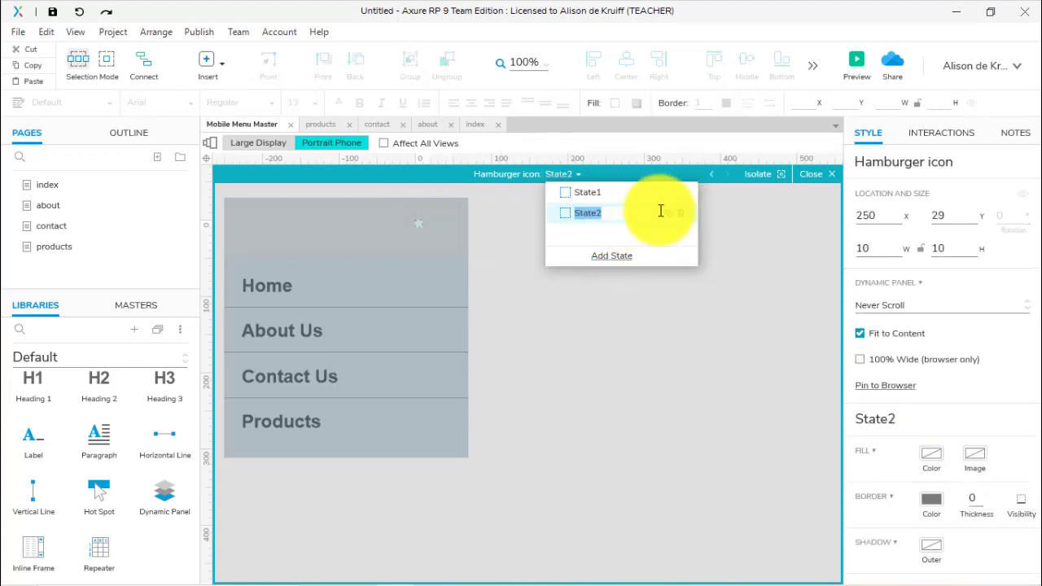
left_click(616, 212)
left_click_drag(616, 212, 559, 211)
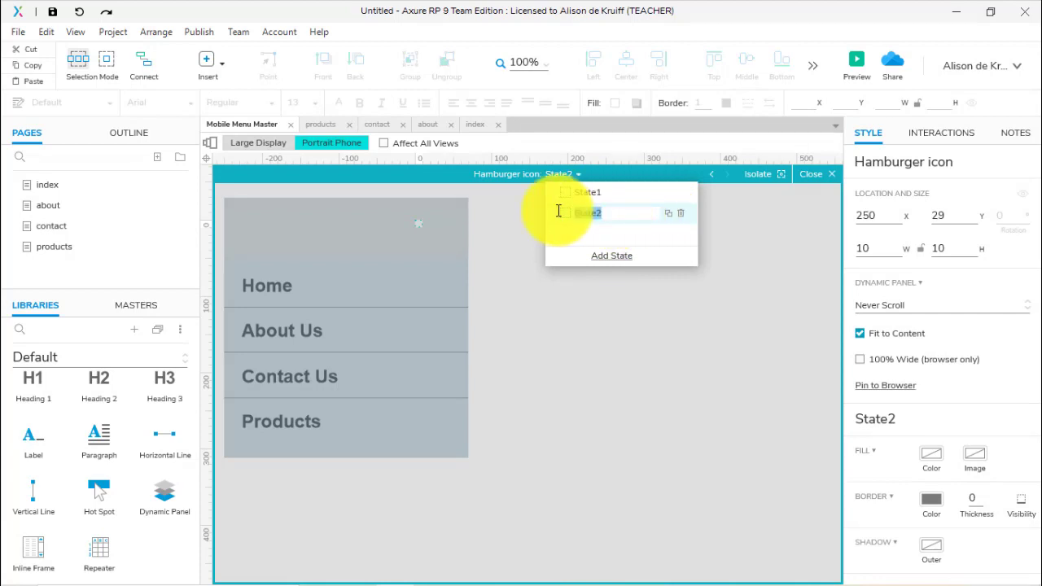
type("Close menu")
left_click(660, 238)
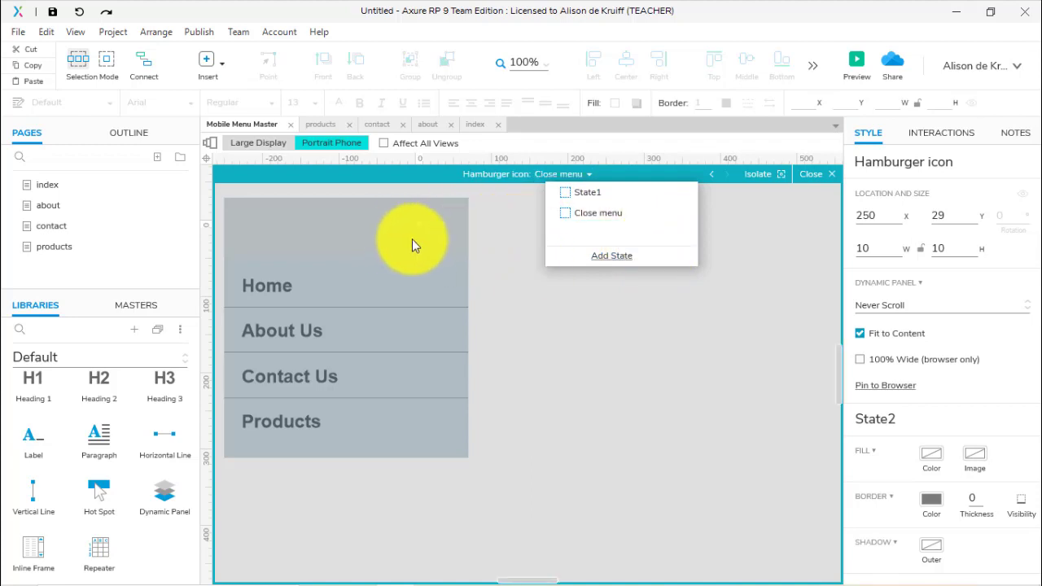
Paste the copied bar into the Close menu state and tilt it into a descending diagonal about 53 long, at about 36°.
key("ctrl+v")
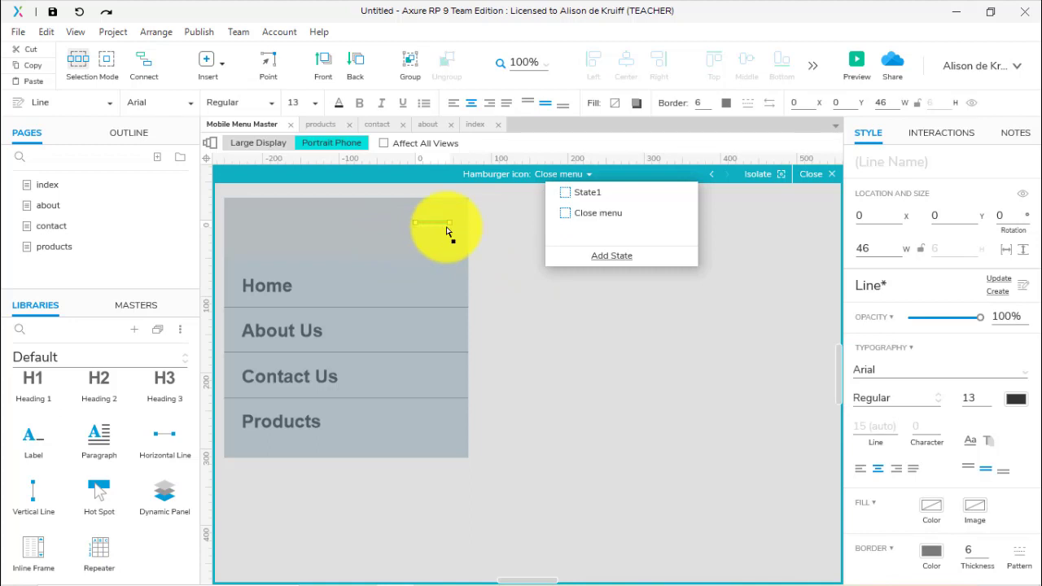
left_click_drag(449, 222, 442, 251)
left_click(574, 173)
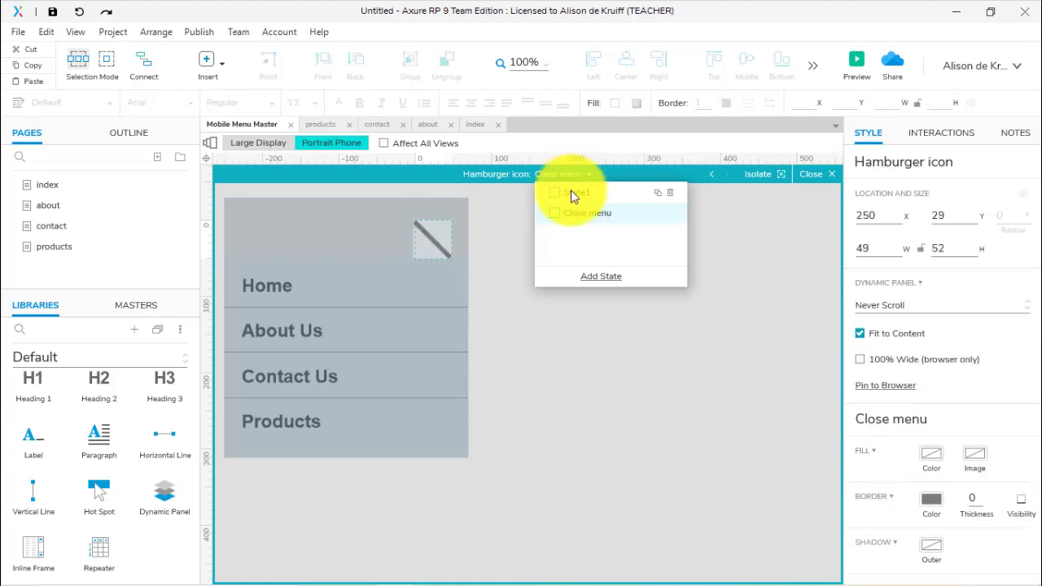
left_click(571, 192)
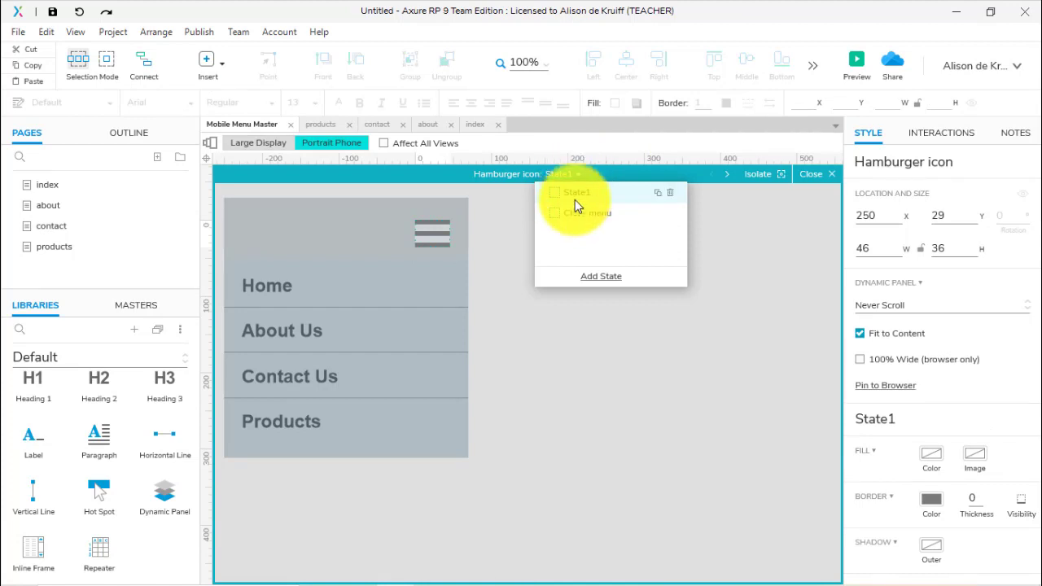
left_click(573, 211)
left_click(439, 245)
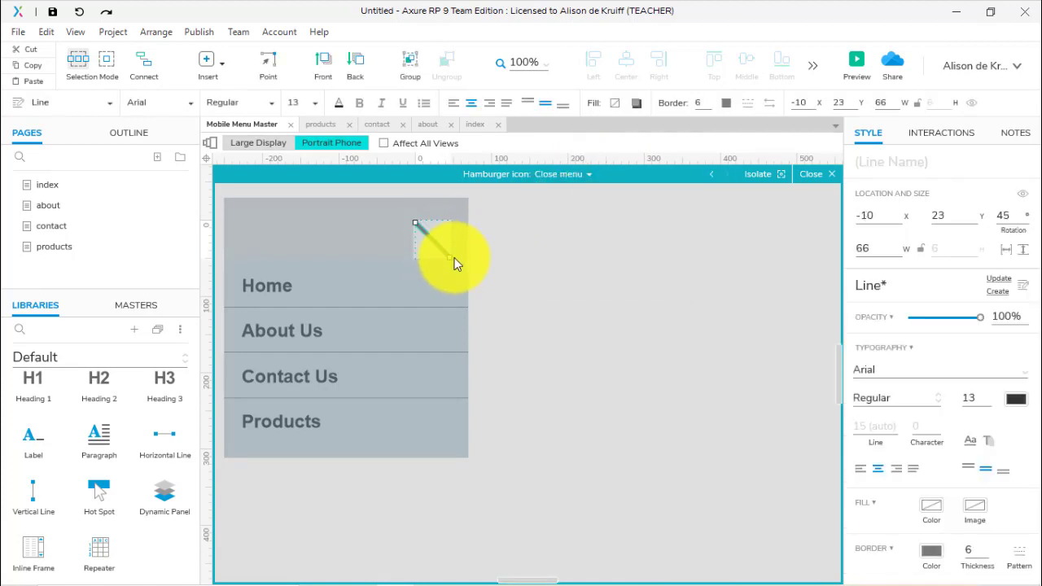
left_click_drag(456, 261, 446, 245)
Add a second bar to the Close menu state and tilt it into a rising diagonal about 57 long, at about -36°, crossing the first.
left_click(575, 173)
left_click(574, 194)
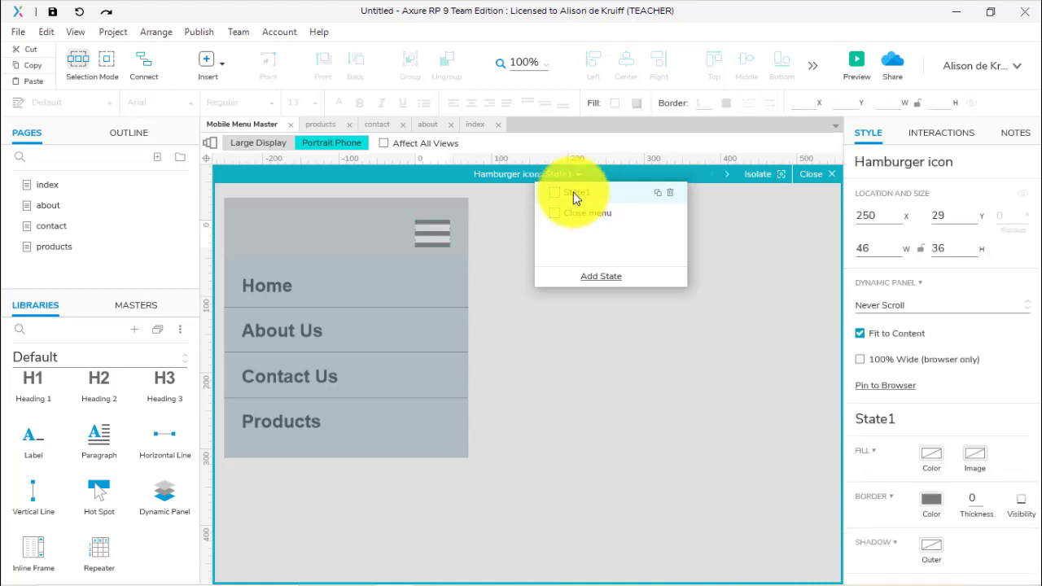
left_click(576, 214)
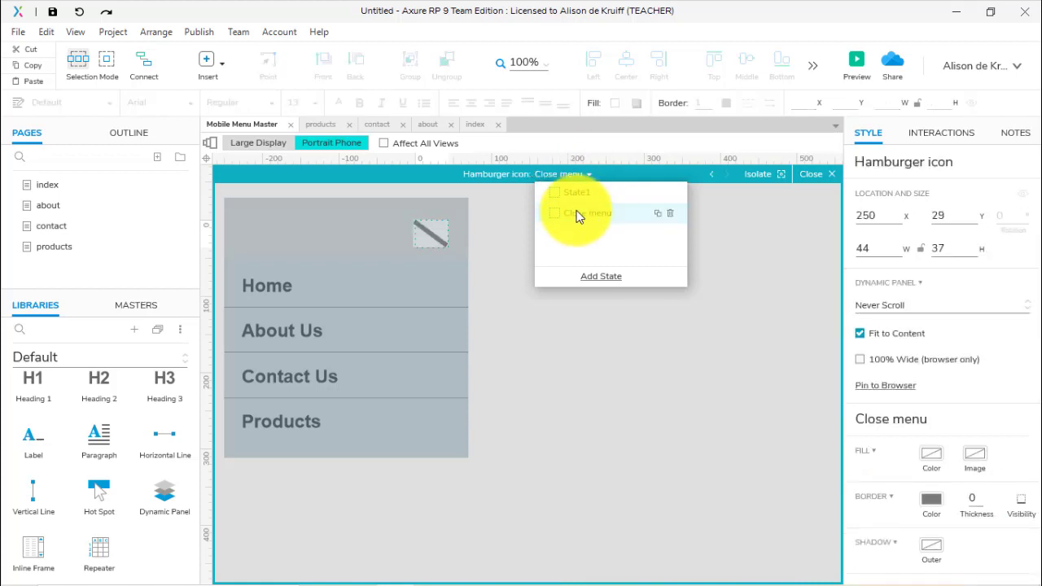
left_click(431, 238)
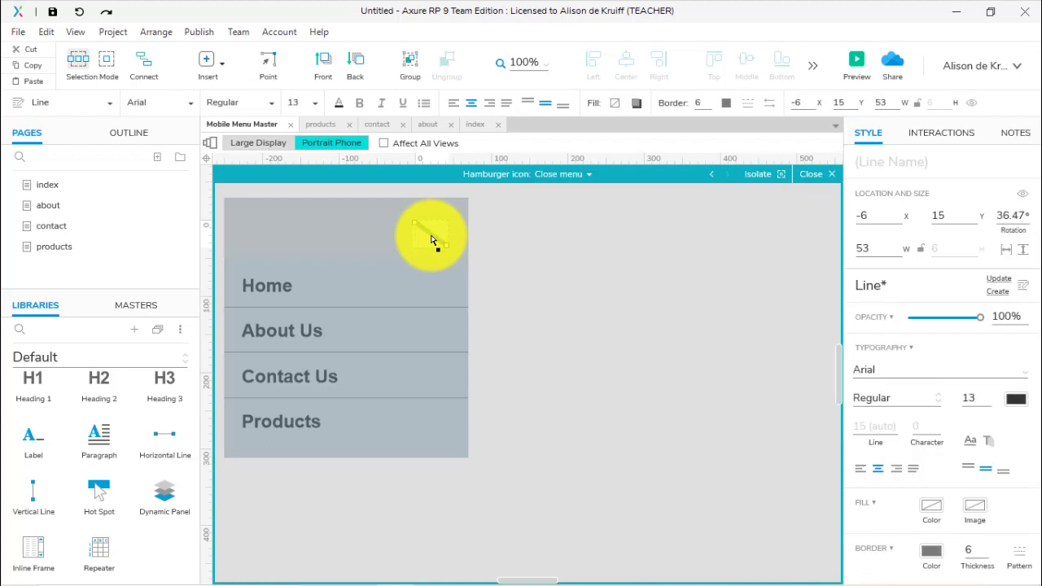
left_click_drag(447, 245, 418, 239)
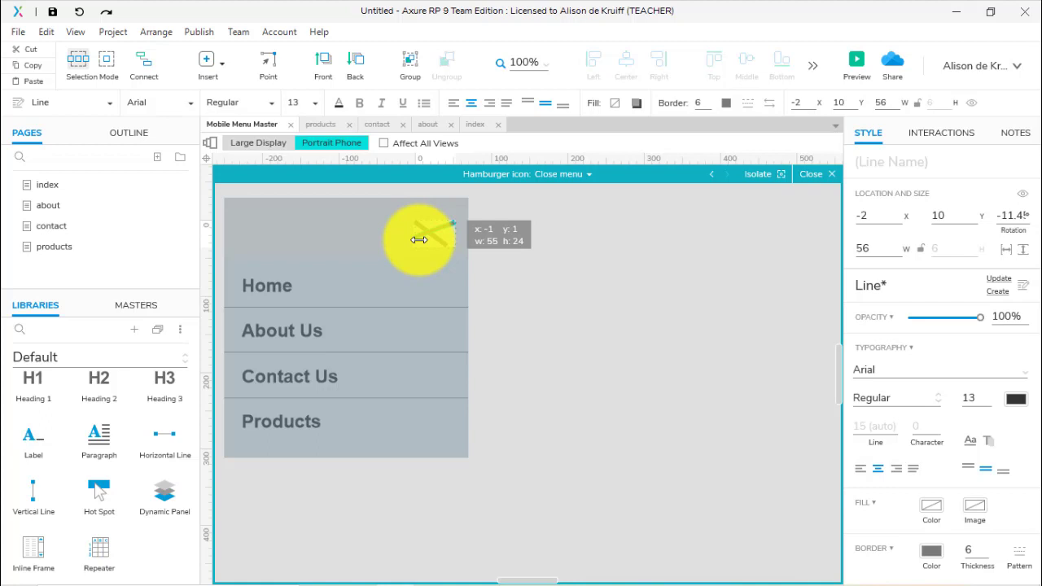
mouse_move(418, 240)
left_mouse_down()
mouse_move(463, 226)
mouse_move(443, 220)
mouse_move(415, 245)
left_mouse_up()
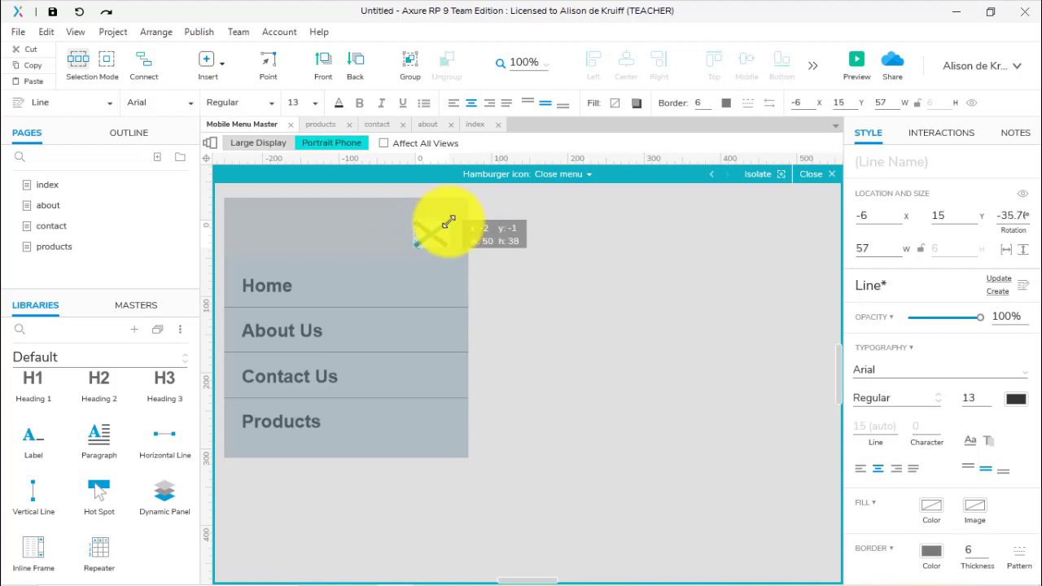
left_click(487, 231)
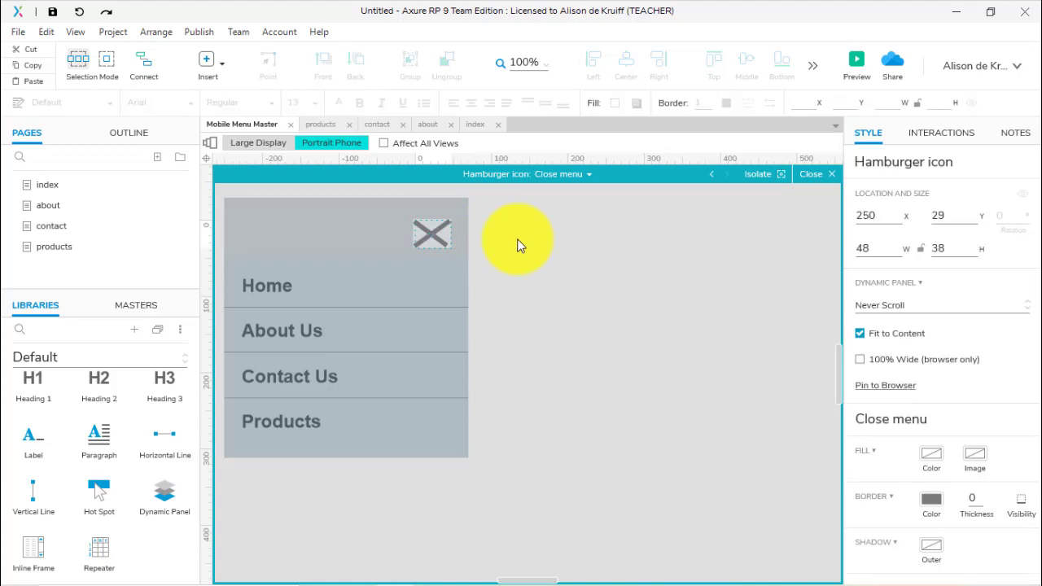
Adjust the lower end of the descending diagonal slightly so that it matches the other stroke of the X.
left_click(441, 245)
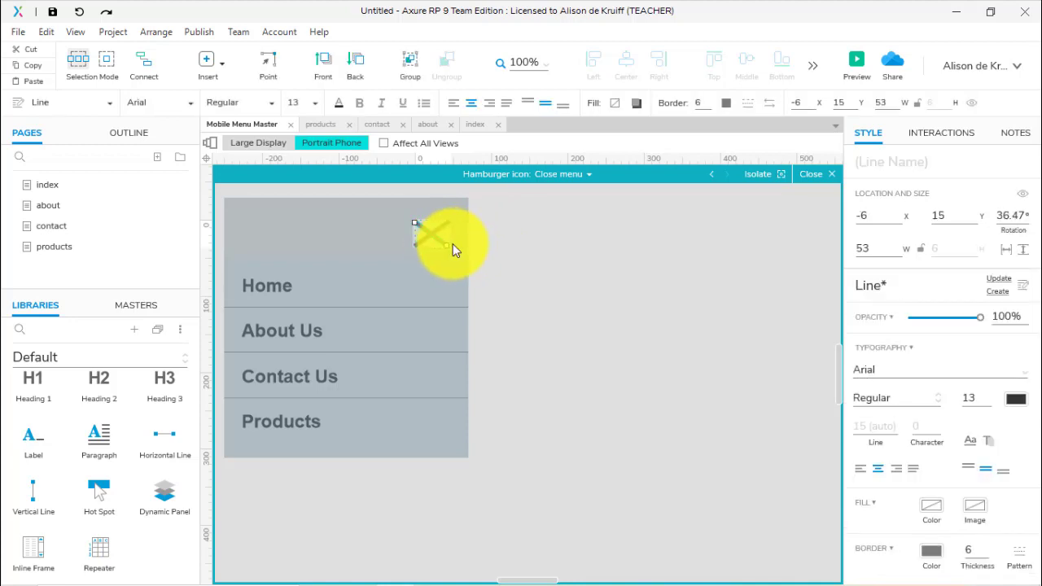
left_click_drag(448, 243, 449, 246)
left_click(523, 255)
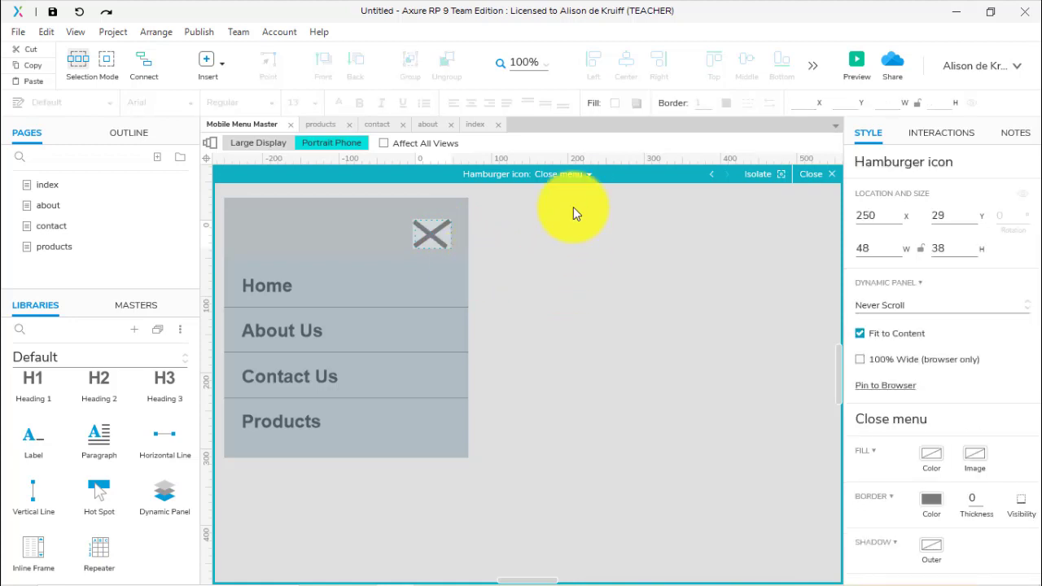
Compare the icons in State1 and Close menu by switching between the two states, and finish editing the Hamburger icon panel.
left_click(571, 177)
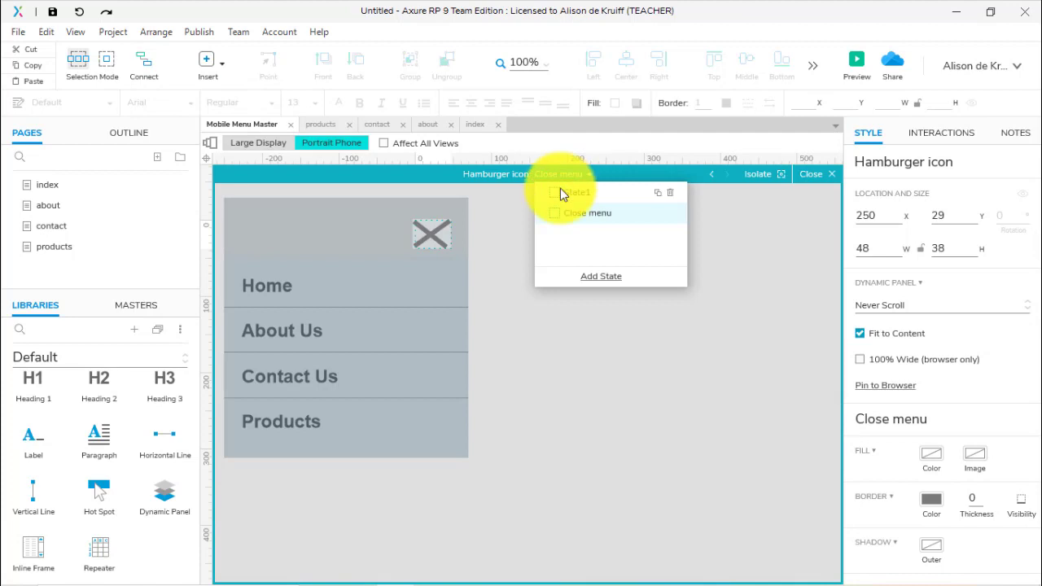
left_click(566, 191)
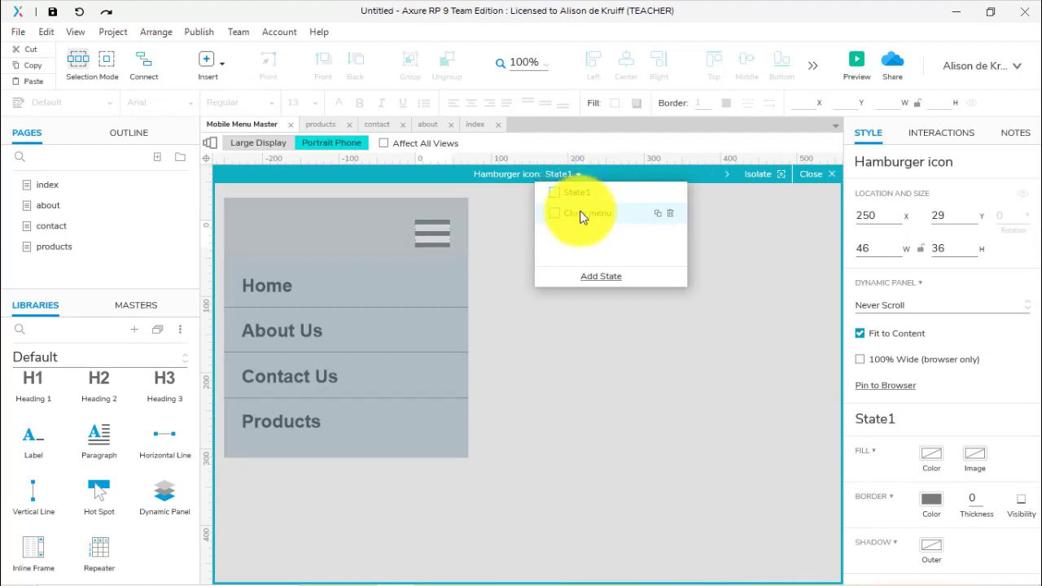
left_click(580, 210)
left_click(578, 199)
left_click(580, 210)
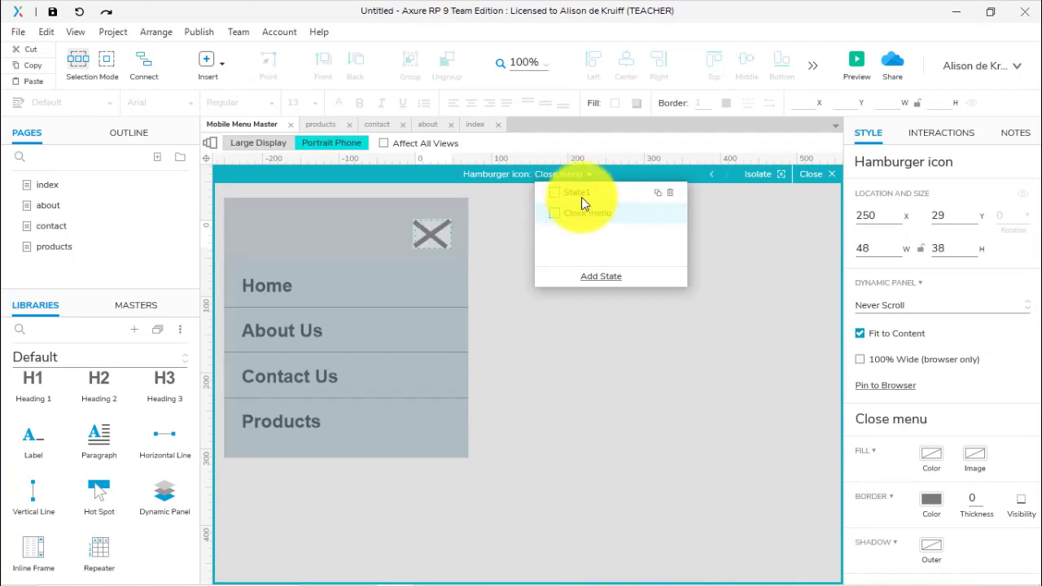
left_click(581, 197)
left_click(581, 208)
left_click(579, 195)
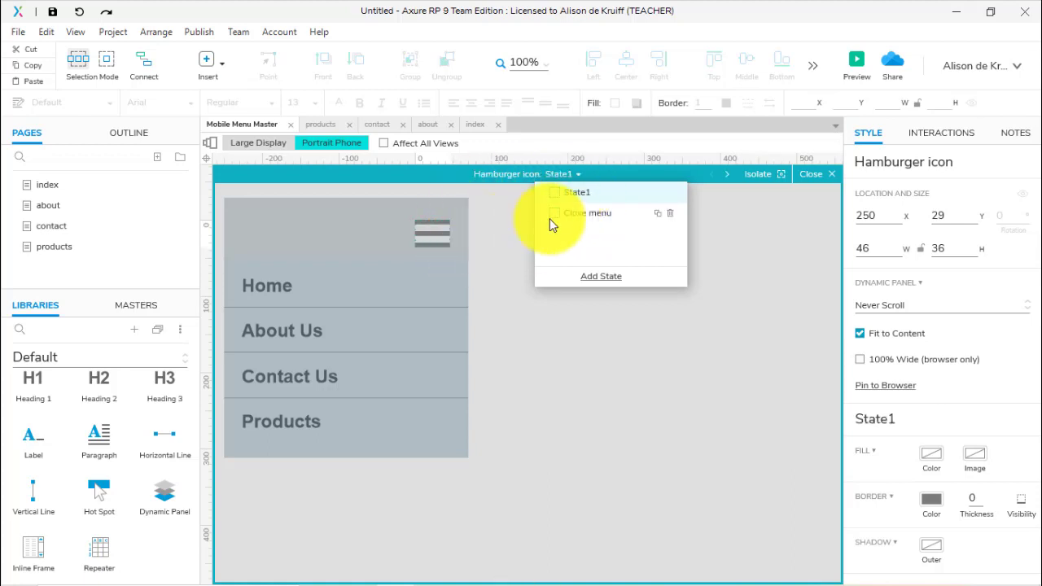
left_click(560, 218)
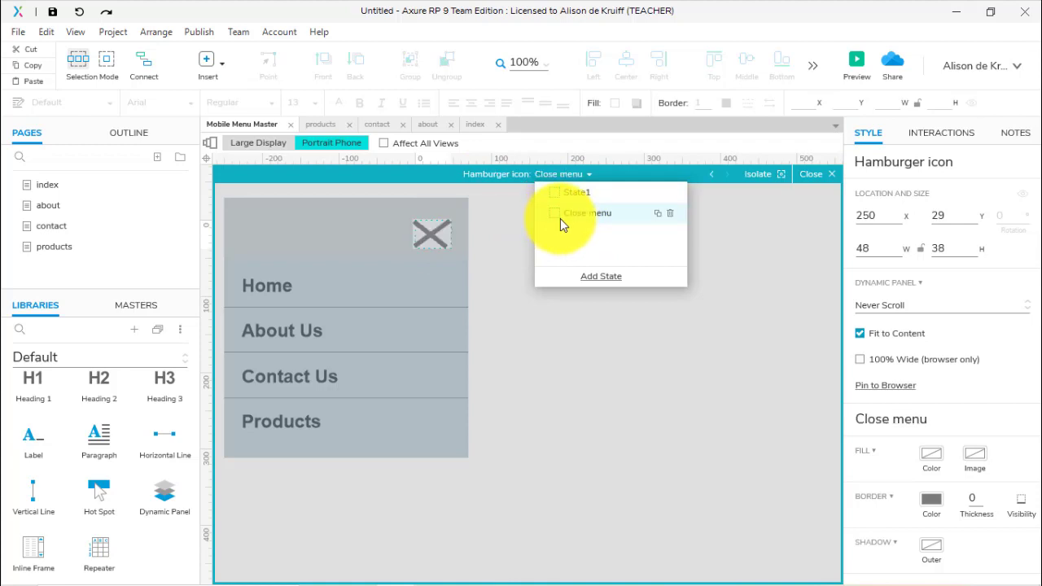
left_click(476, 240)
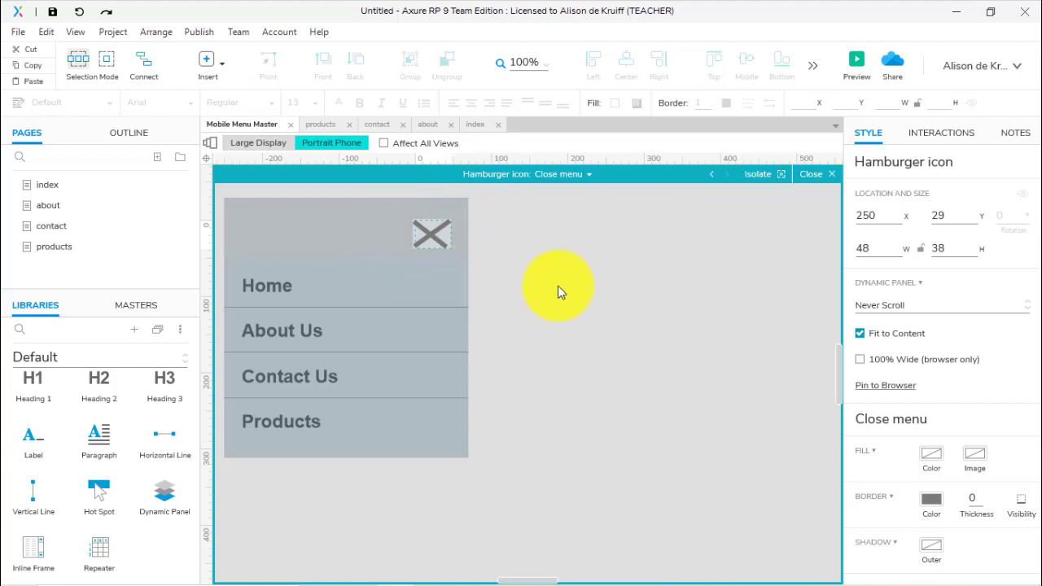
left_click(810, 178)
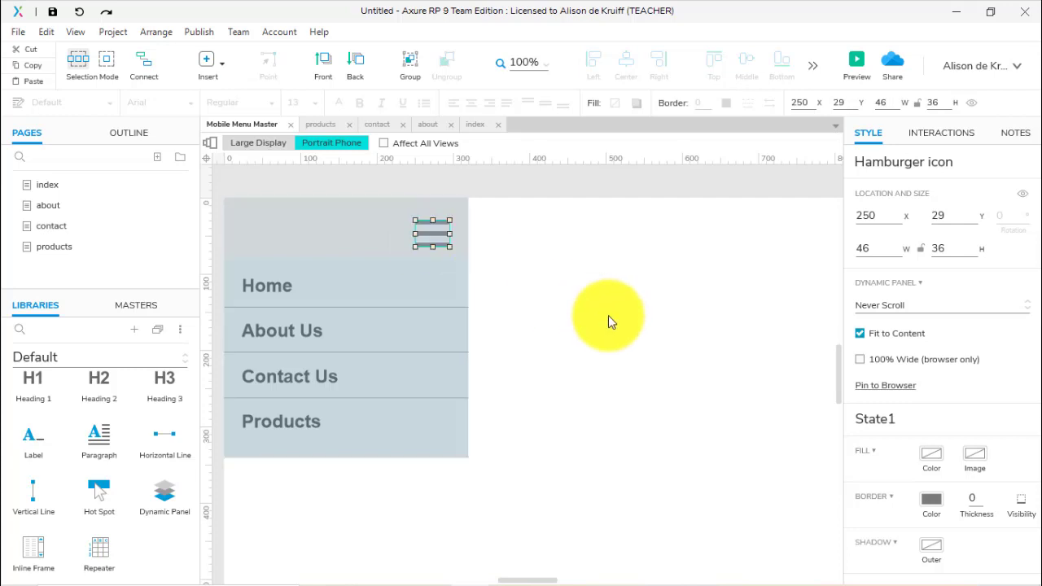
Add a Page Loaded interaction to the master that sets the Hamburger icon panel to State1.
left_click(543, 284)
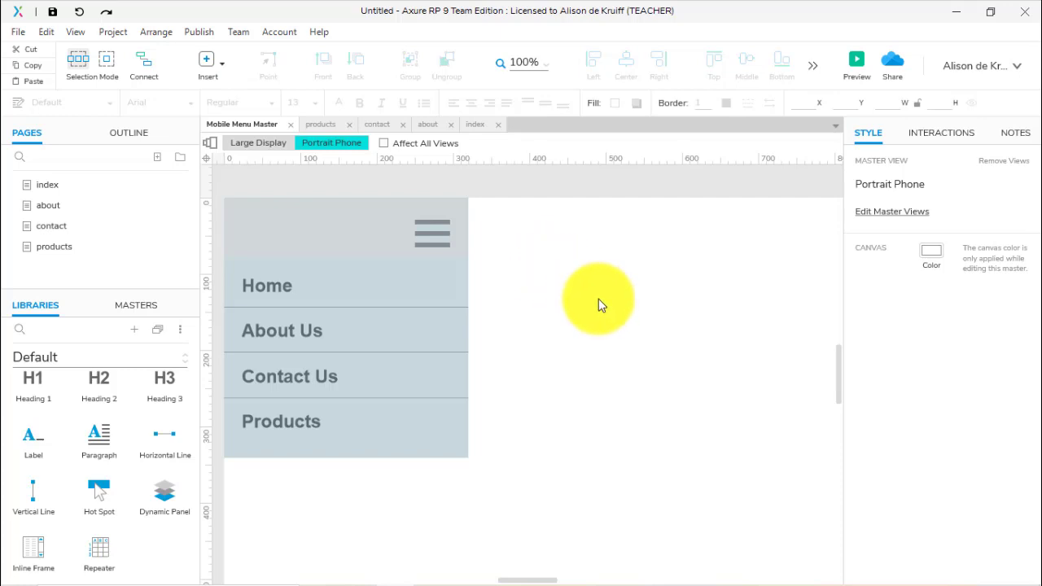
left_click(935, 133)
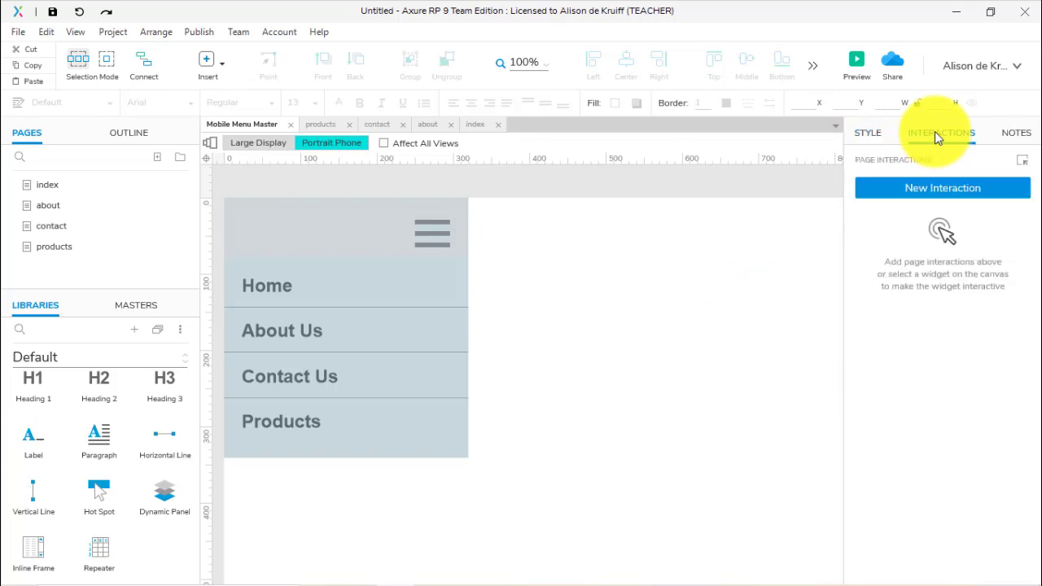
left_click(927, 189)
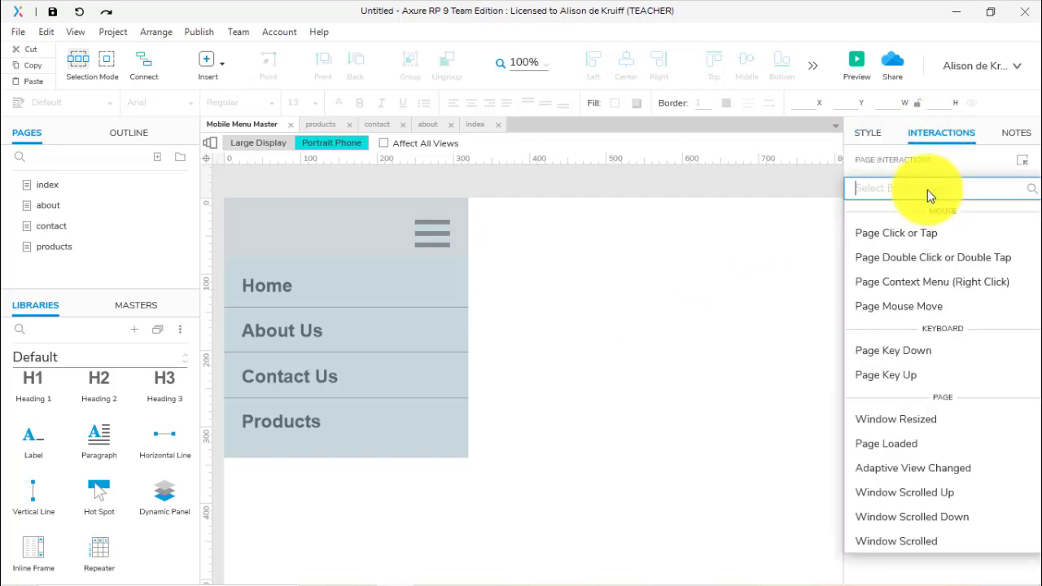
left_click(920, 447)
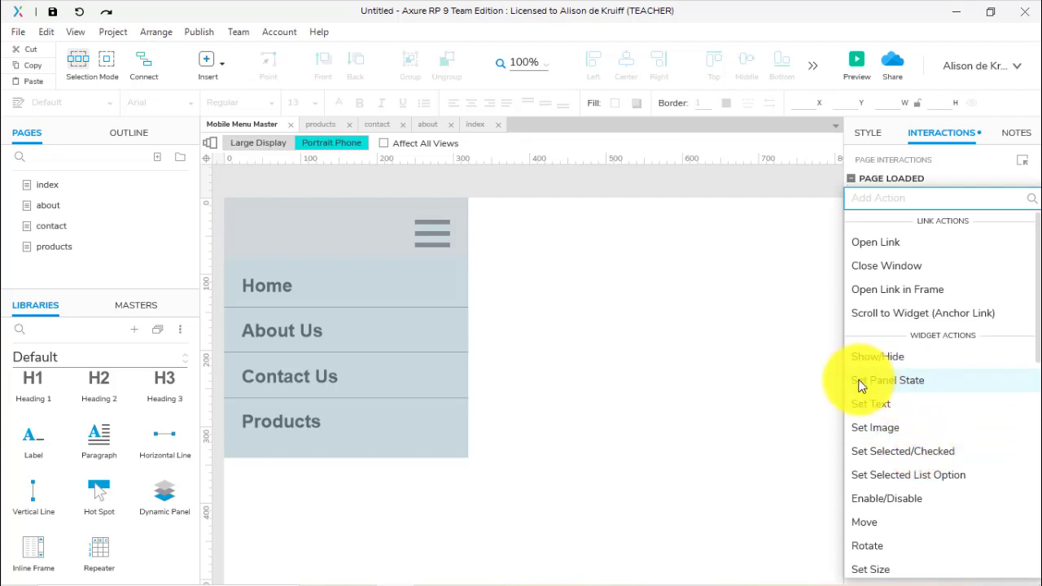
left_click(928, 392)
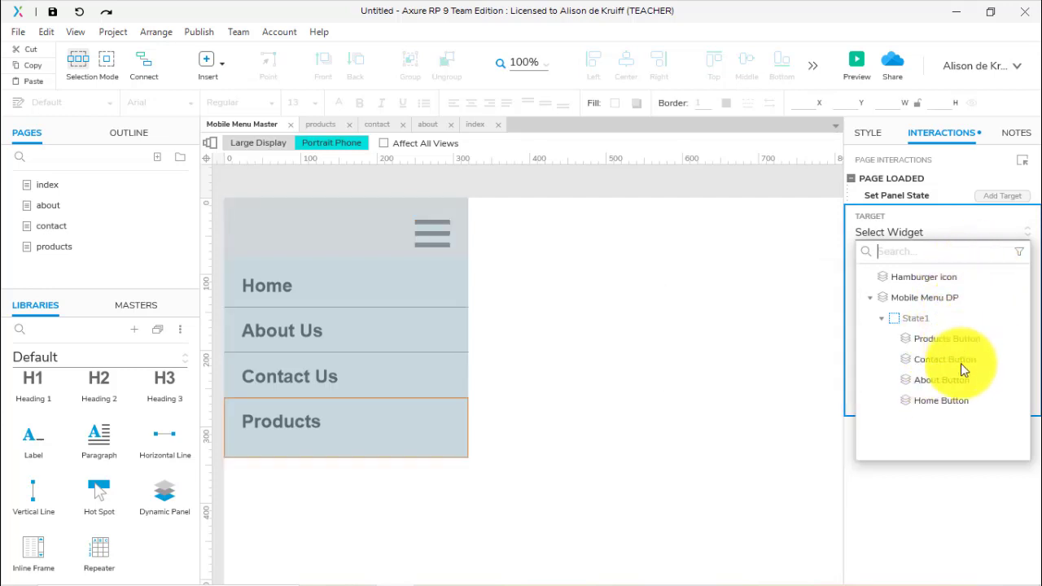
left_click(946, 278)
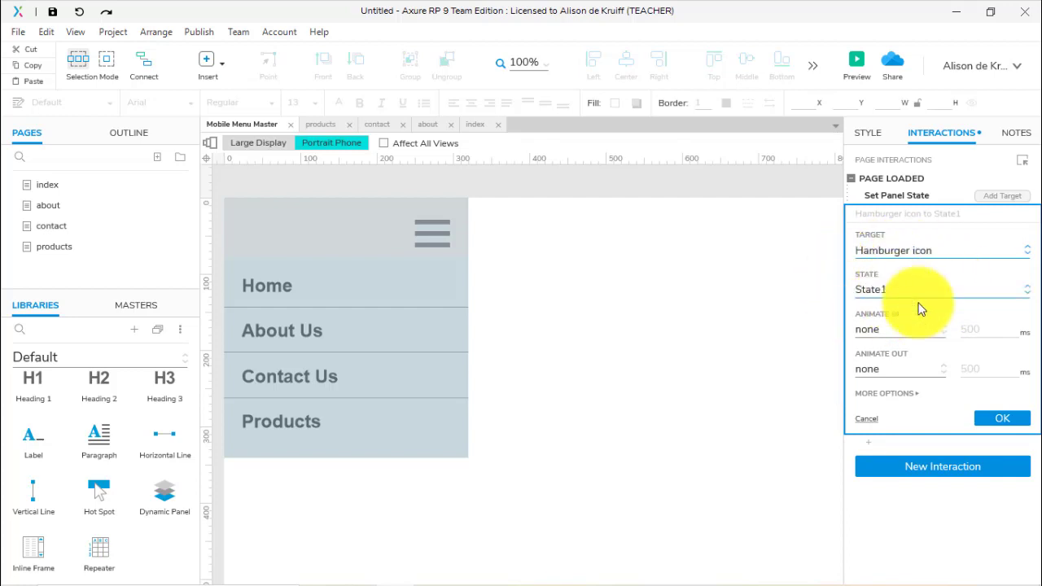
left_click(998, 414)
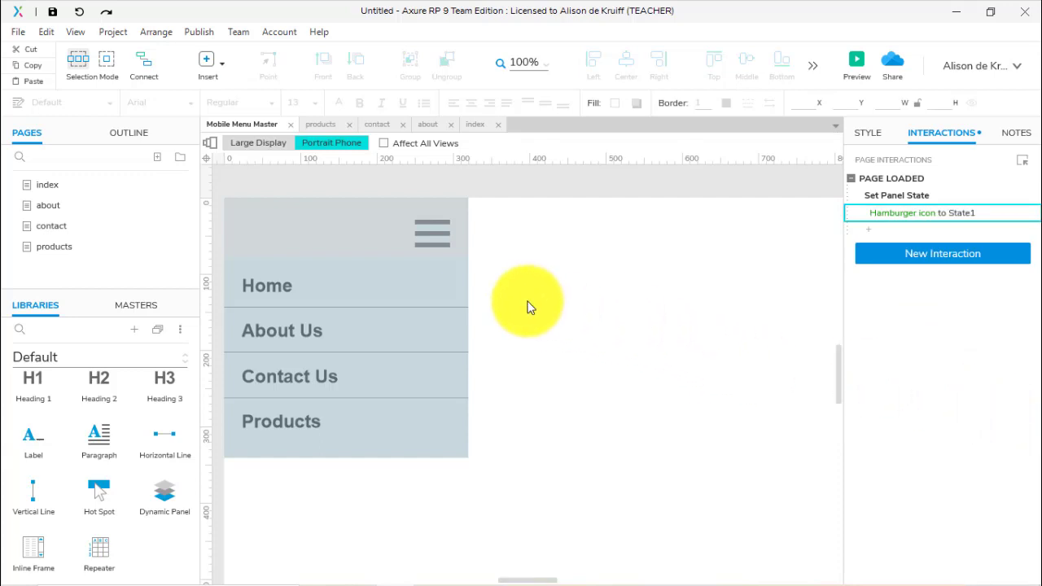
Add a Click or Tap interaction to the Hamburger icon panel that sets the panel state to Next, and open its target choices.
left_click(432, 234)
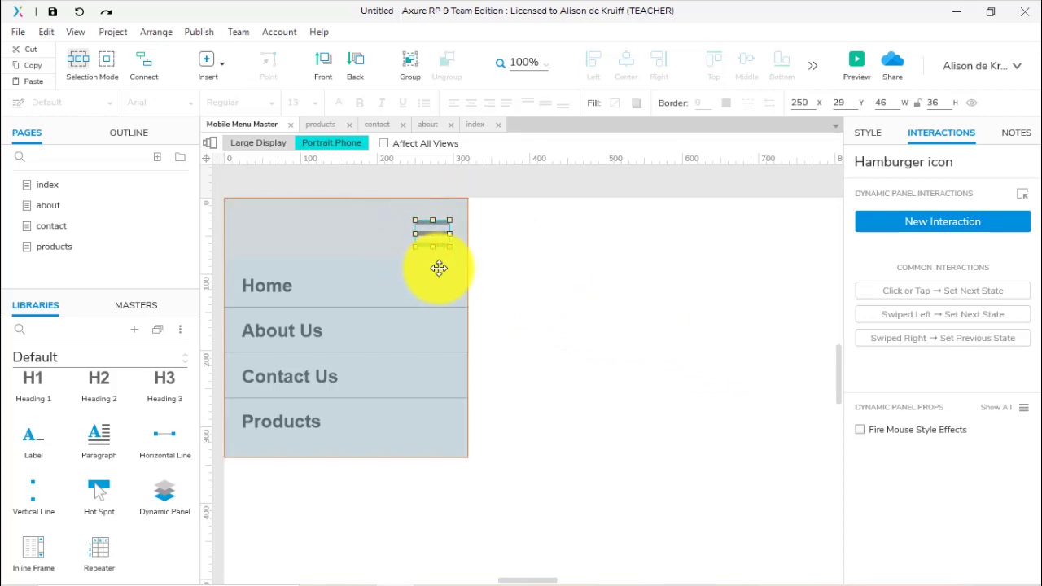
left_click(442, 232)
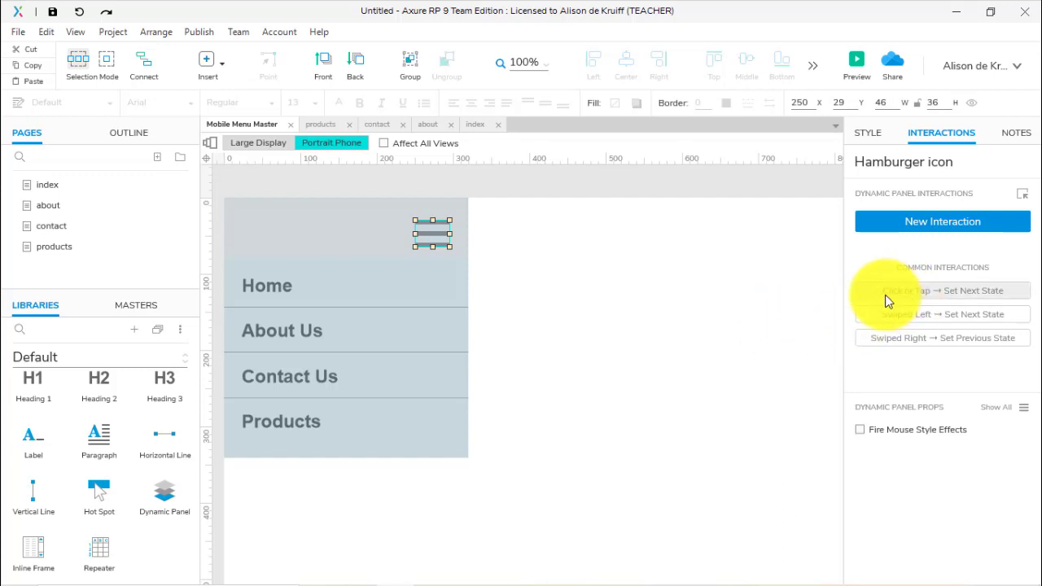
left_click(952, 293)
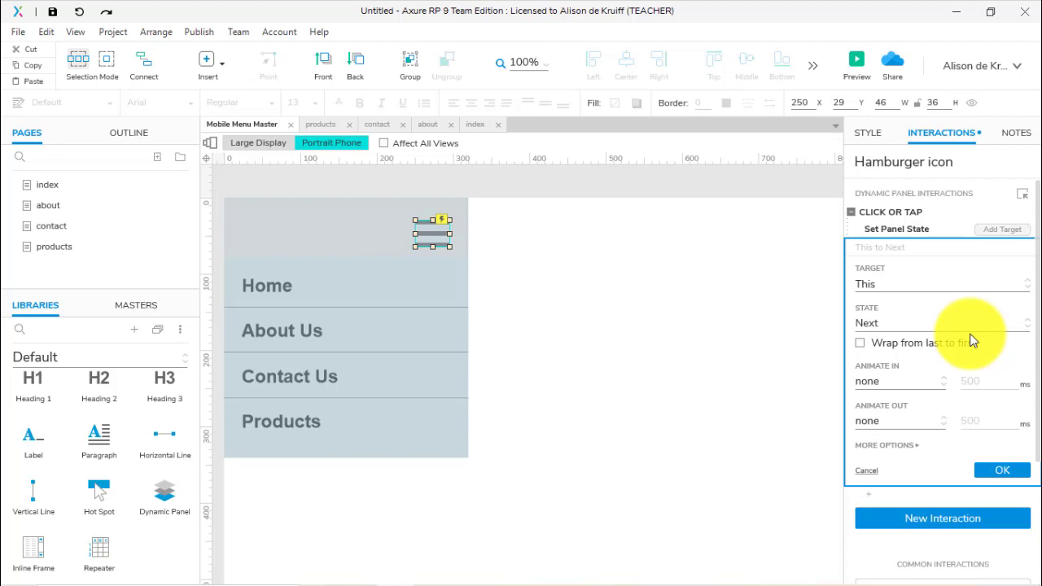
left_click(1003, 289)
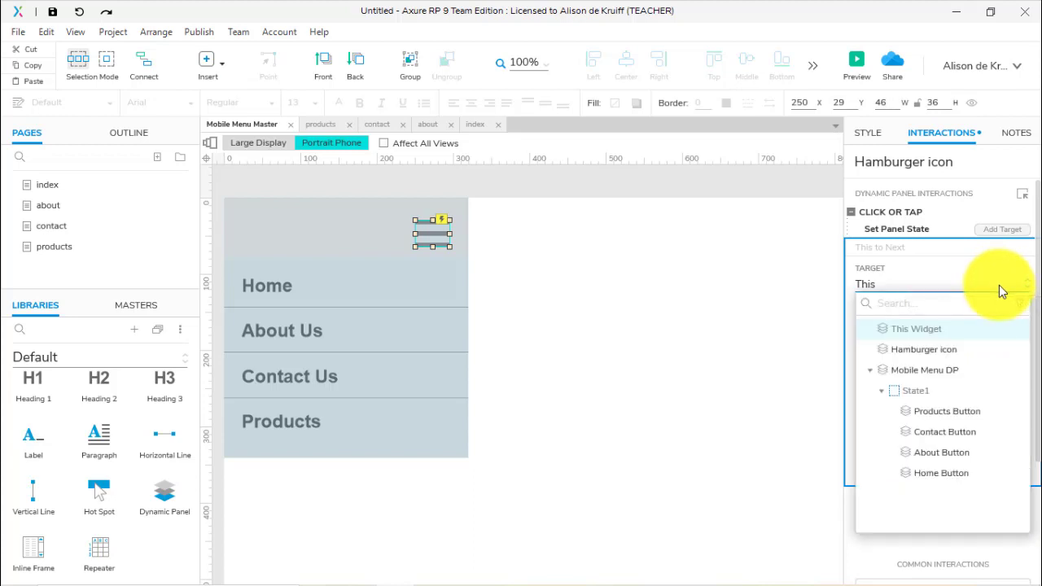
Set the hamburger icon's Click or Tap panel-state action to target this widget, go to the Next state and wrap from last to first.
left_click(921, 331)
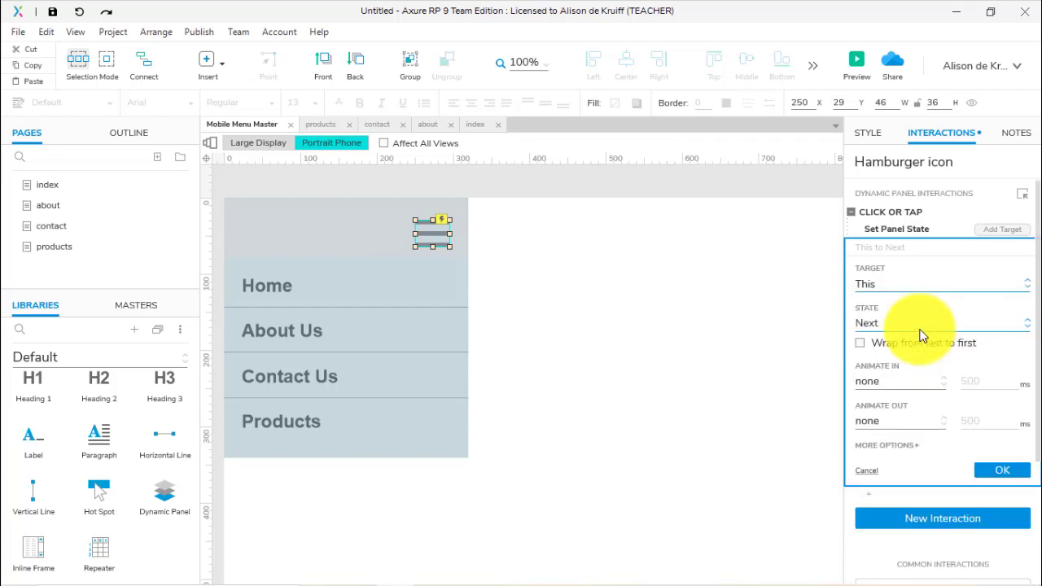
left_click(866, 320)
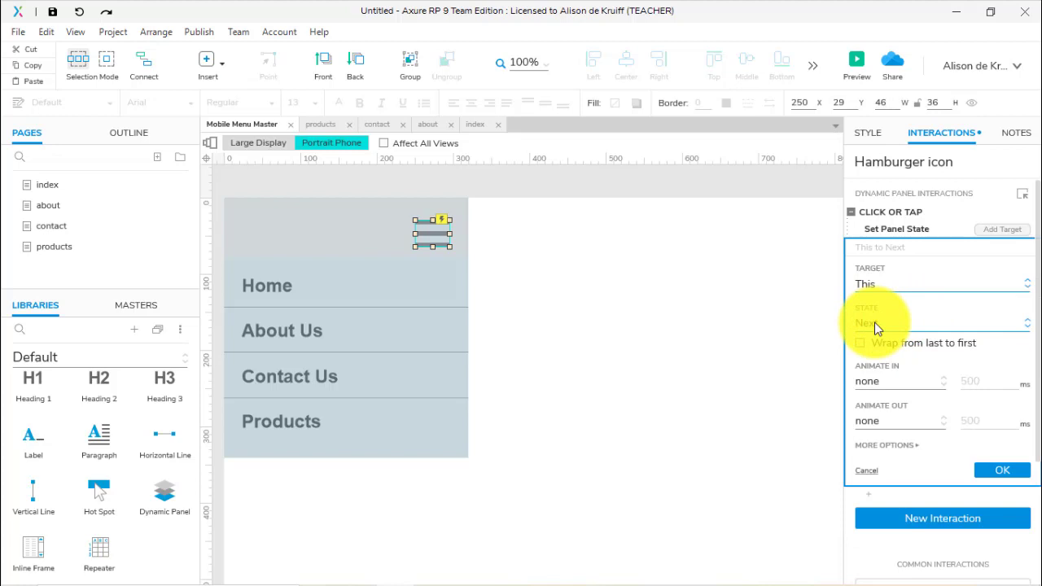
left_click(1023, 324)
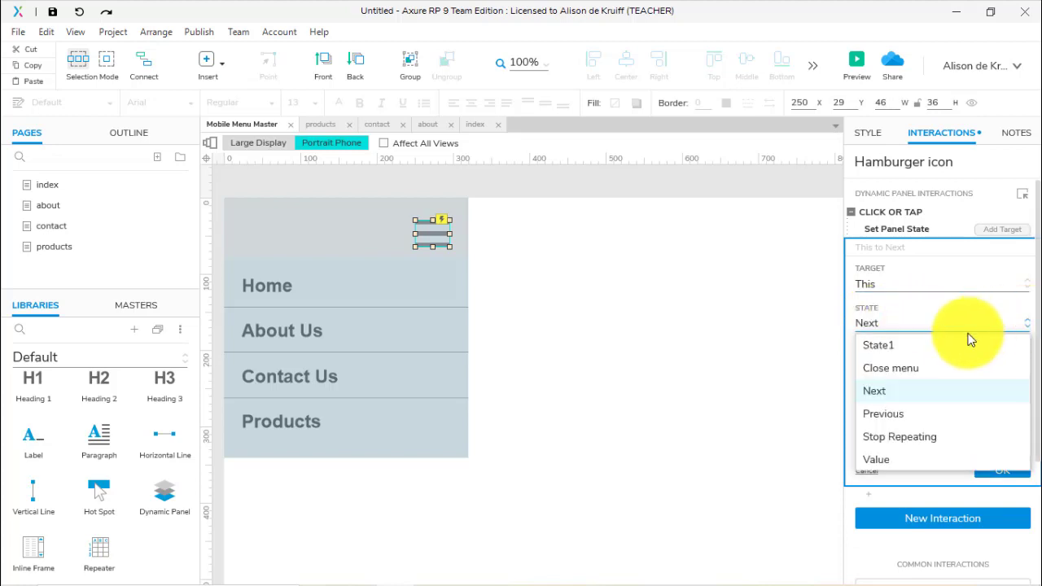
left_click(900, 373)
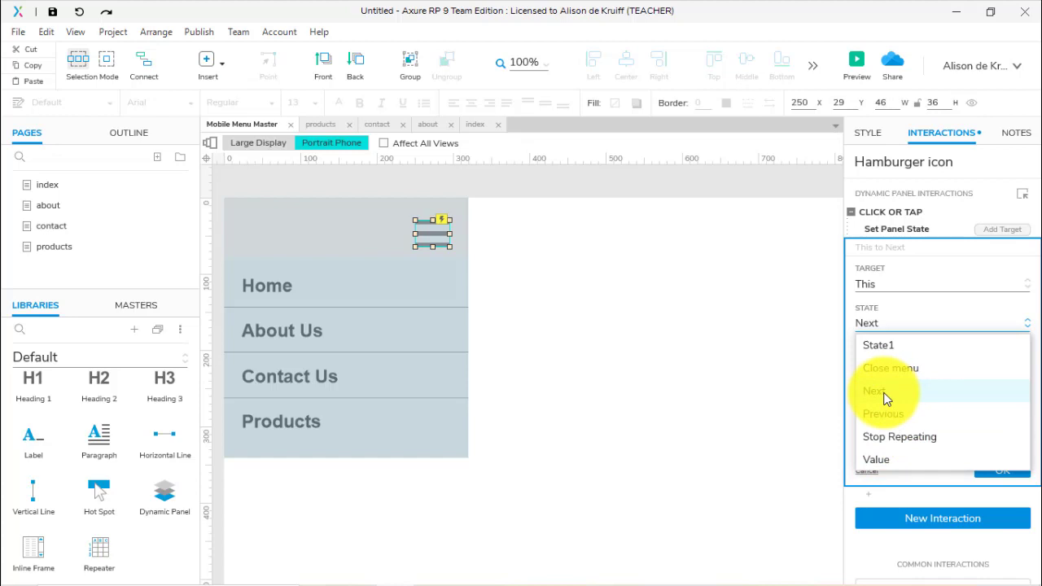
left_click(885, 398)
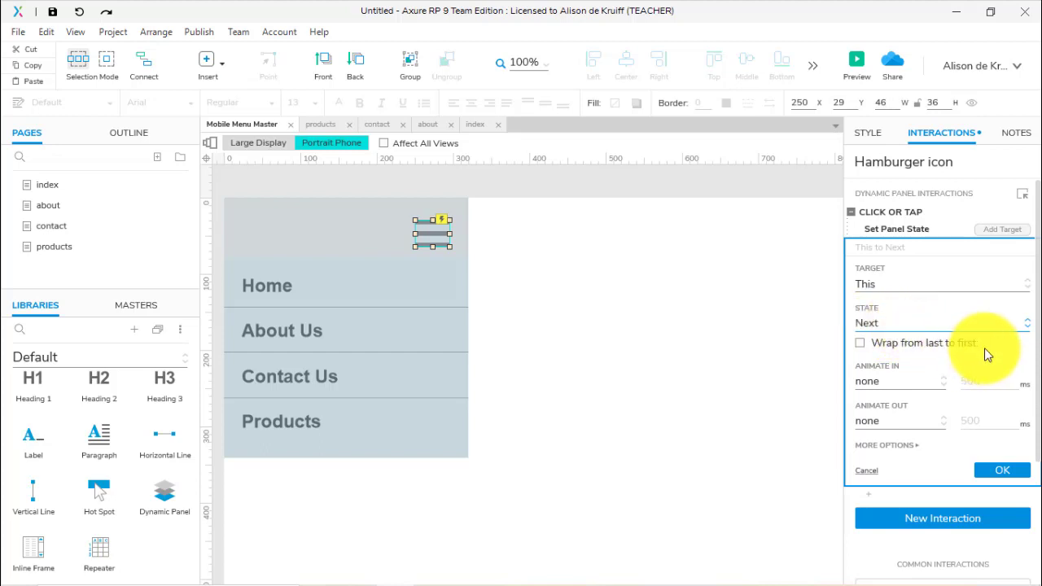
left_click(861, 344)
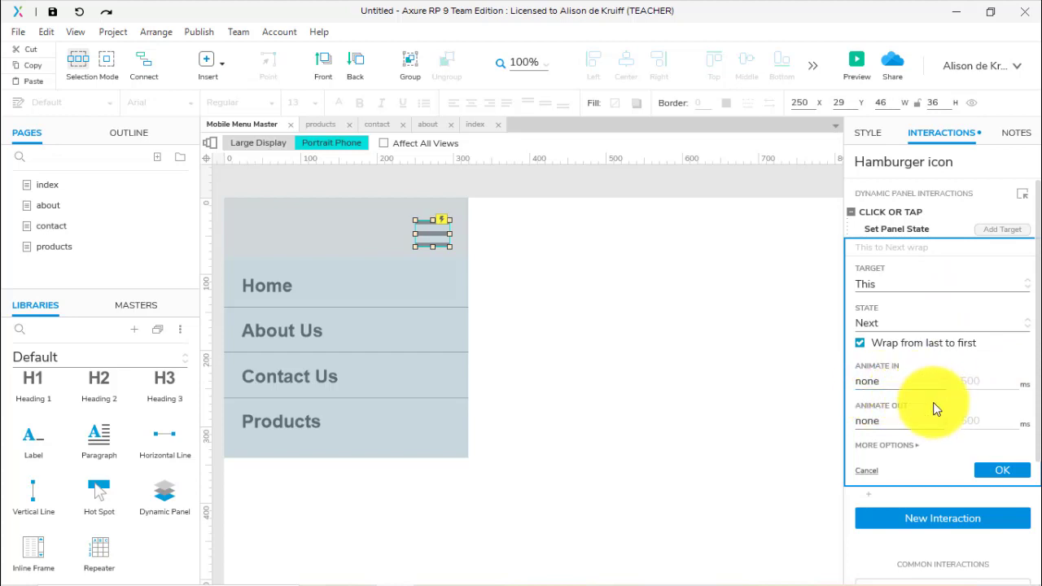
left_click(1002, 472)
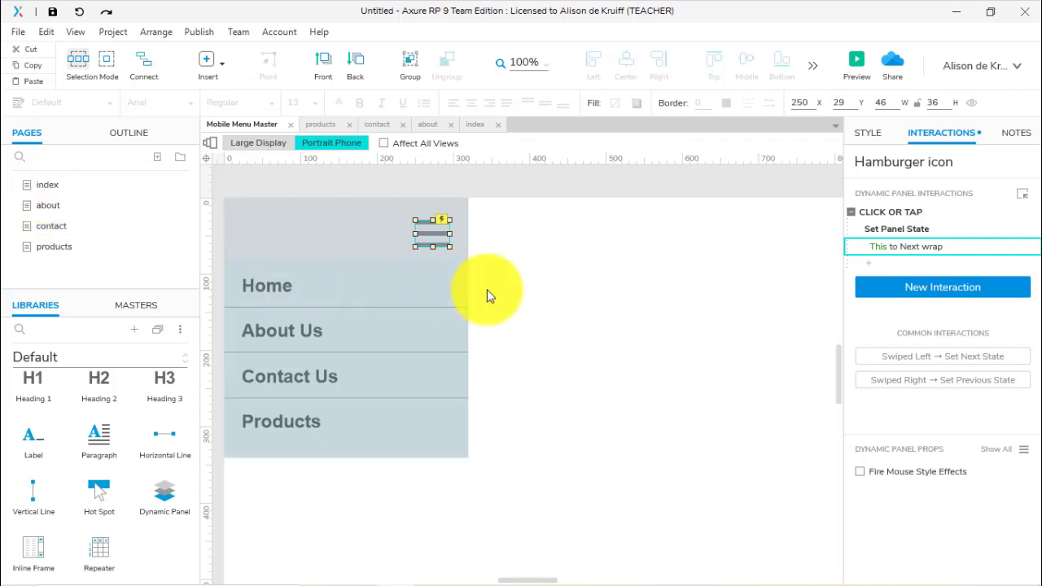
key("ctrl+s")
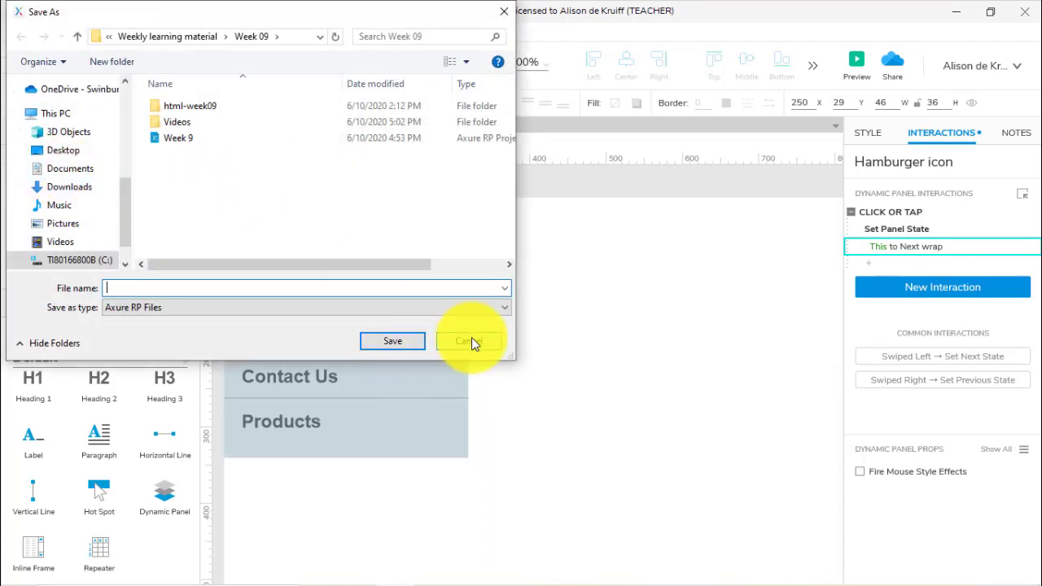
left_click(472, 342)
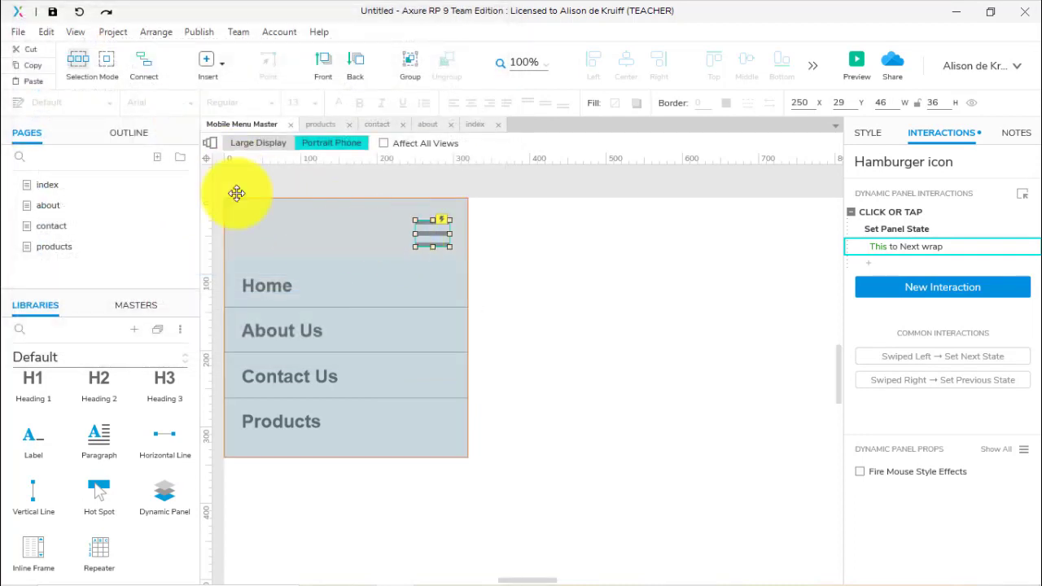
Check the mobile menu on the index, about, contact and products pages, and return to index.
left_click(40, 186)
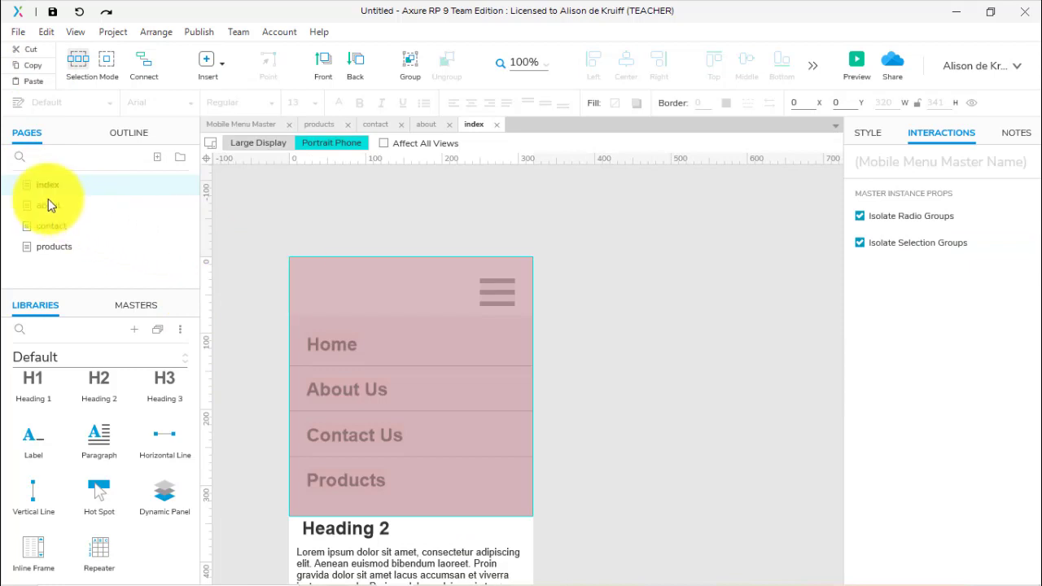
left_click(48, 205)
left_click(57, 226)
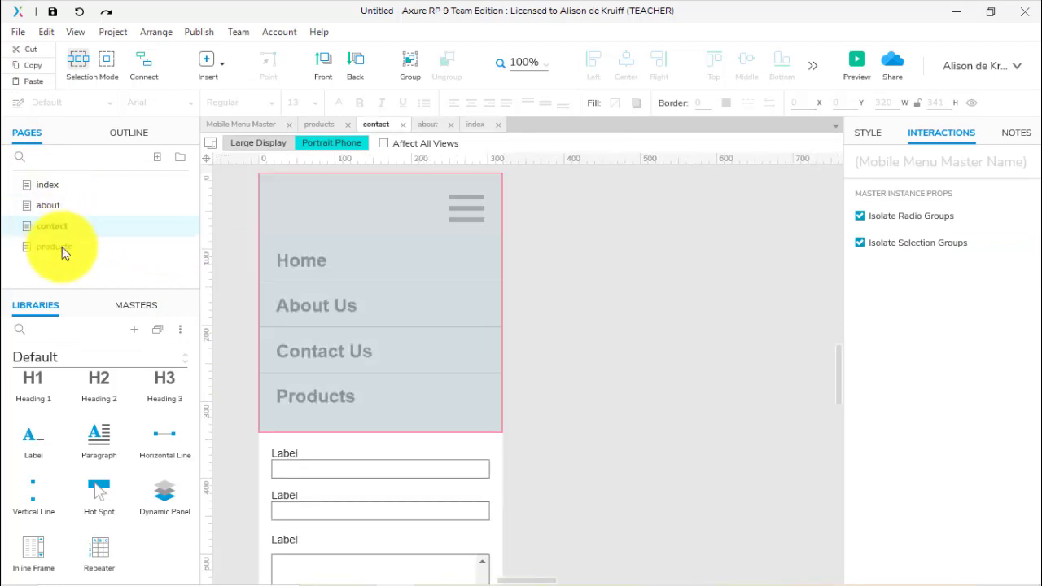
left_click(62, 246)
left_click(44, 193)
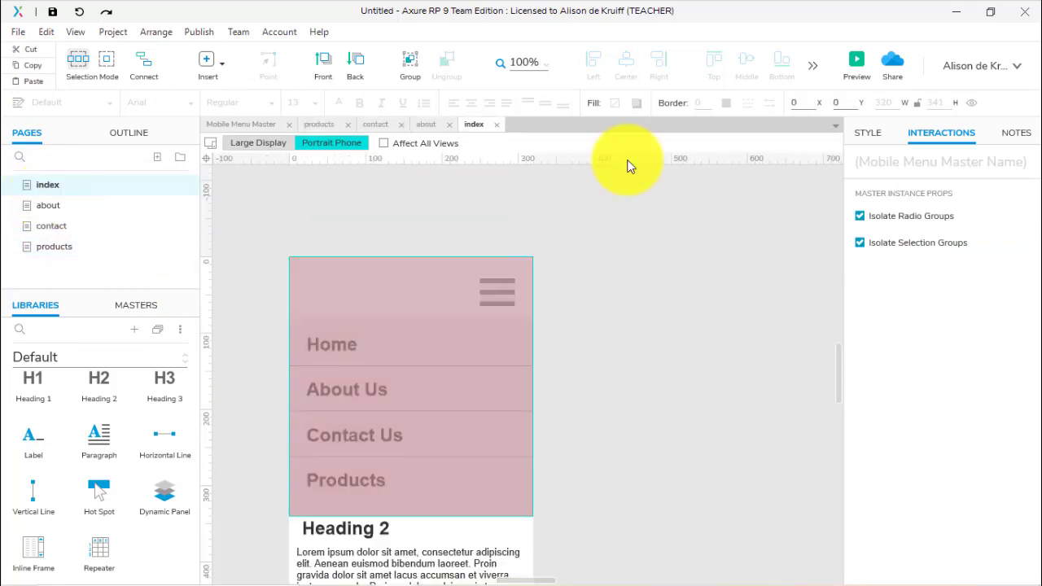
Preview the index page in the browser with the Portrait Phone (320 x any) view.
left_click(853, 64)
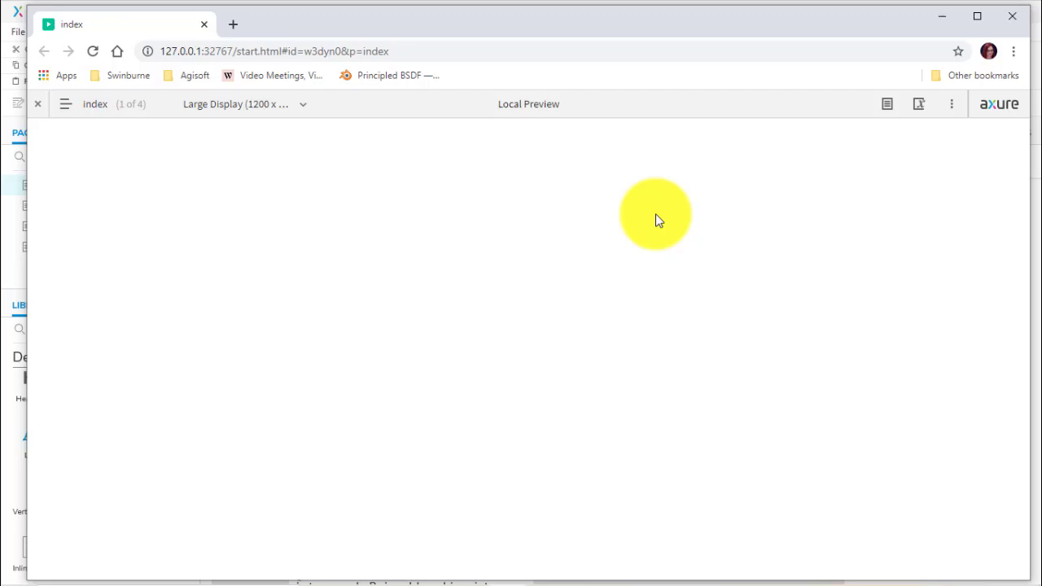
left_click(275, 105)
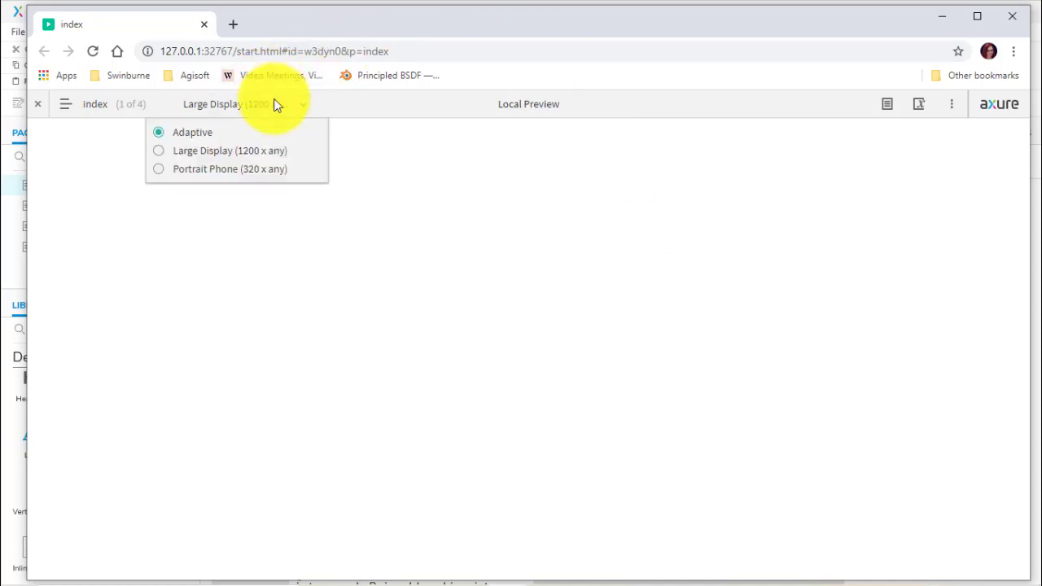
left_click(206, 169)
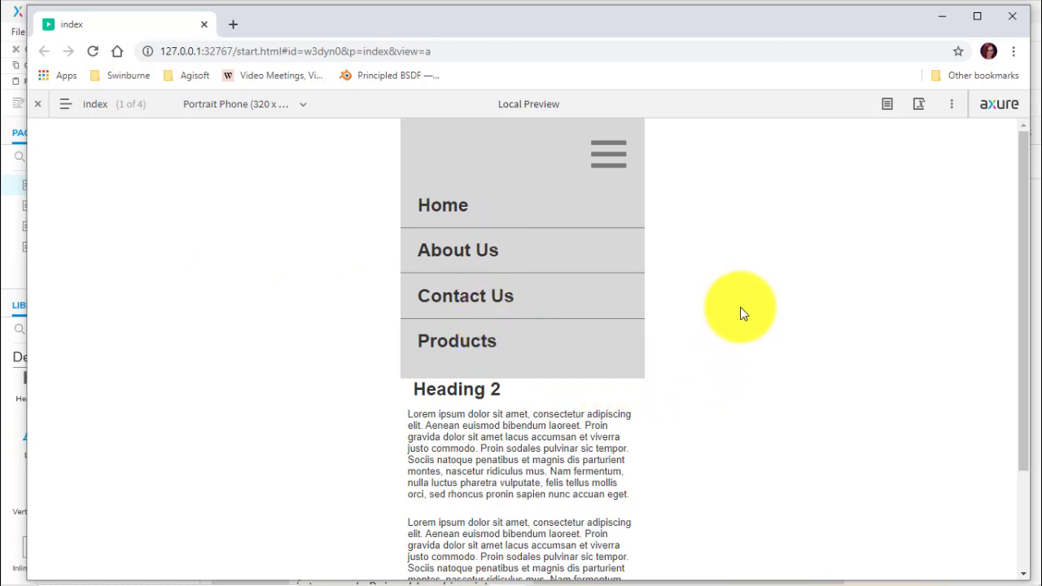
Show the preview's page list and test the menu's About Us and Products links and the hamburger icon.
left_click(64, 106)
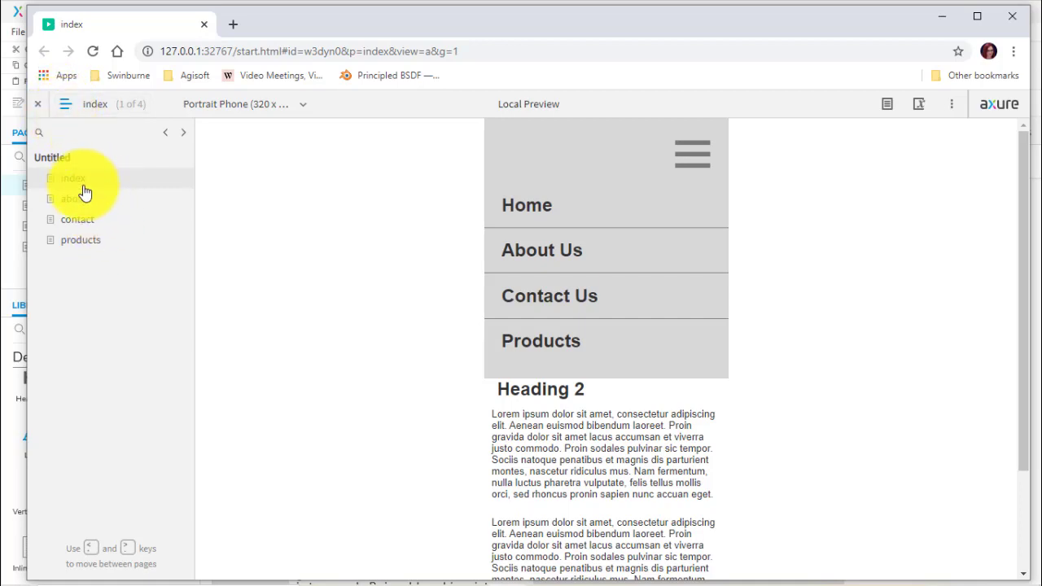
left_click(556, 256)
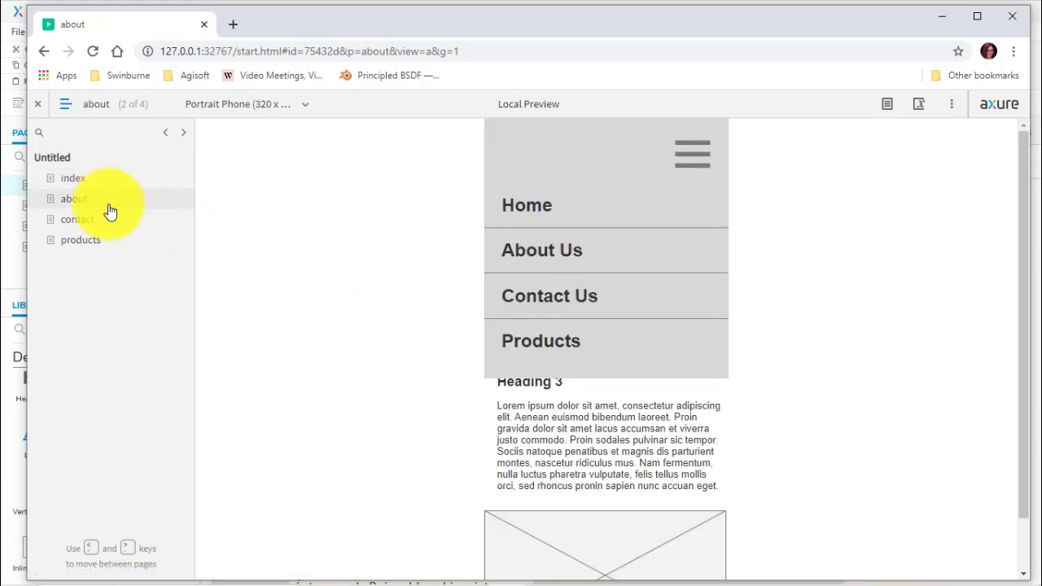
left_click(561, 342)
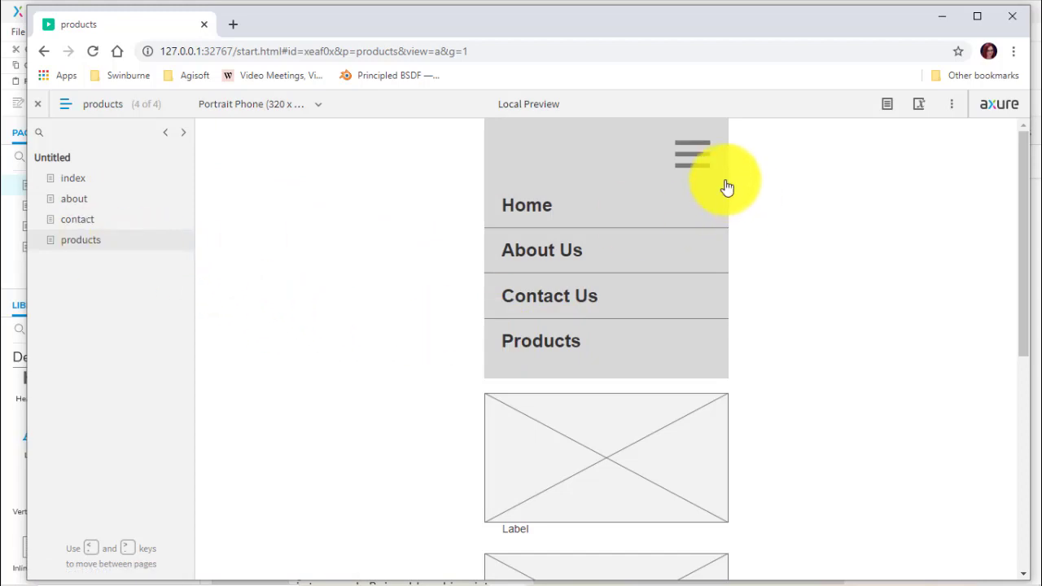
left_click(696, 167)
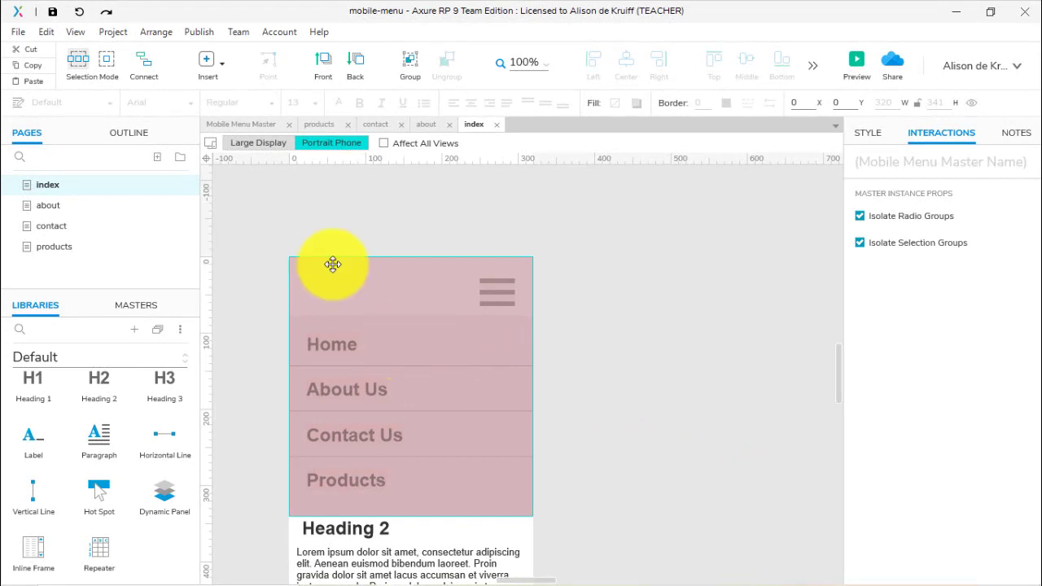
Add a Show/Hide action to the Mobile Menu Master's Page Loaded event that hides Mobile Menu DP without animation.
left_click(238, 126)
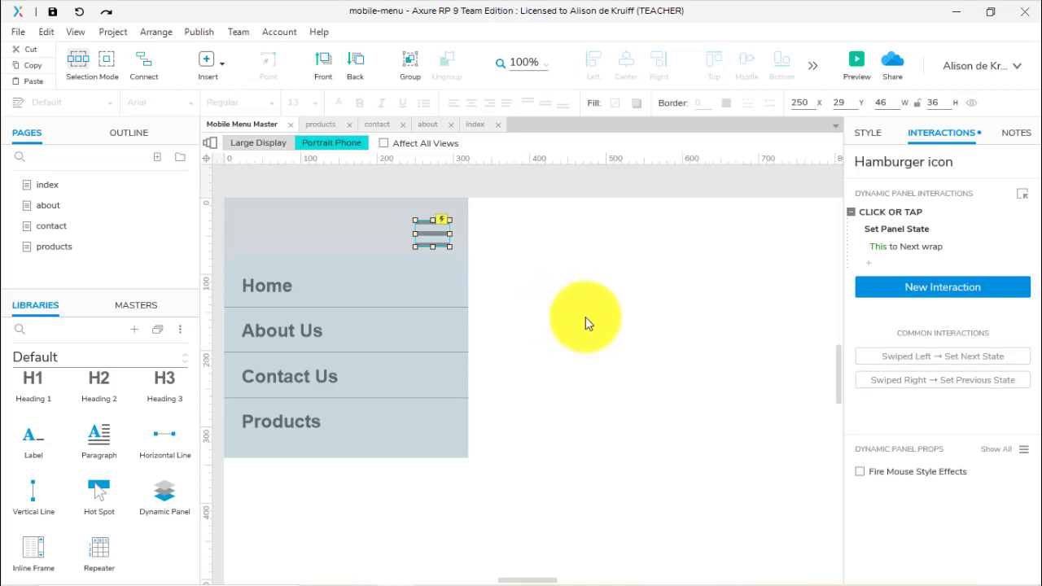
left_click(340, 239)
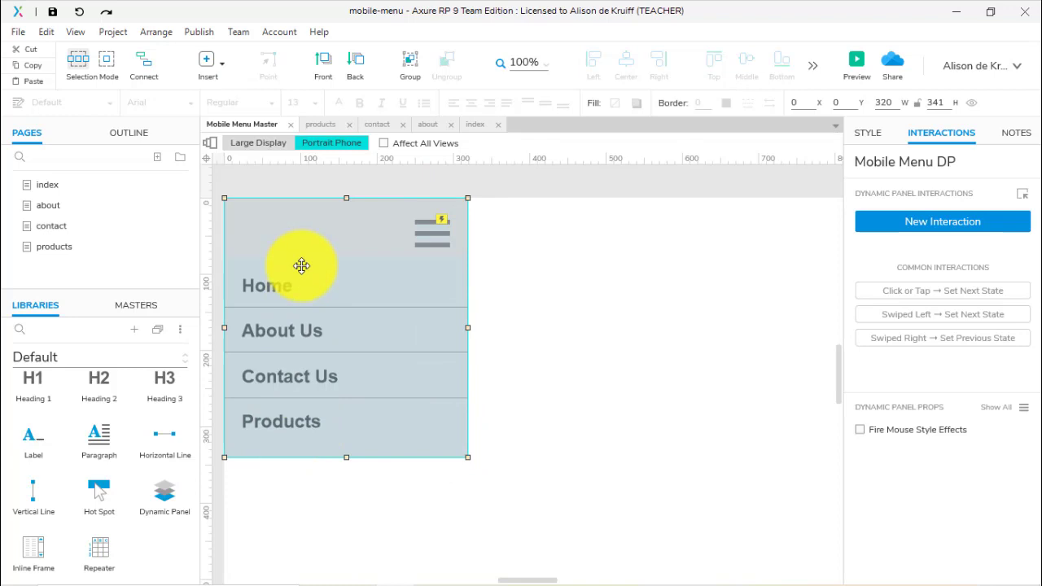
left_click(518, 330)
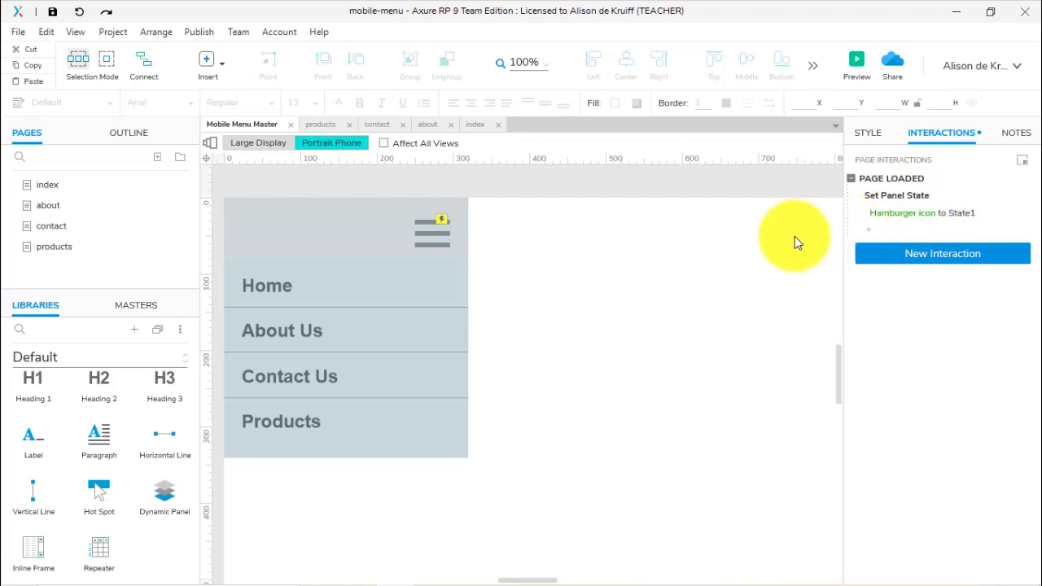
left_click(909, 230)
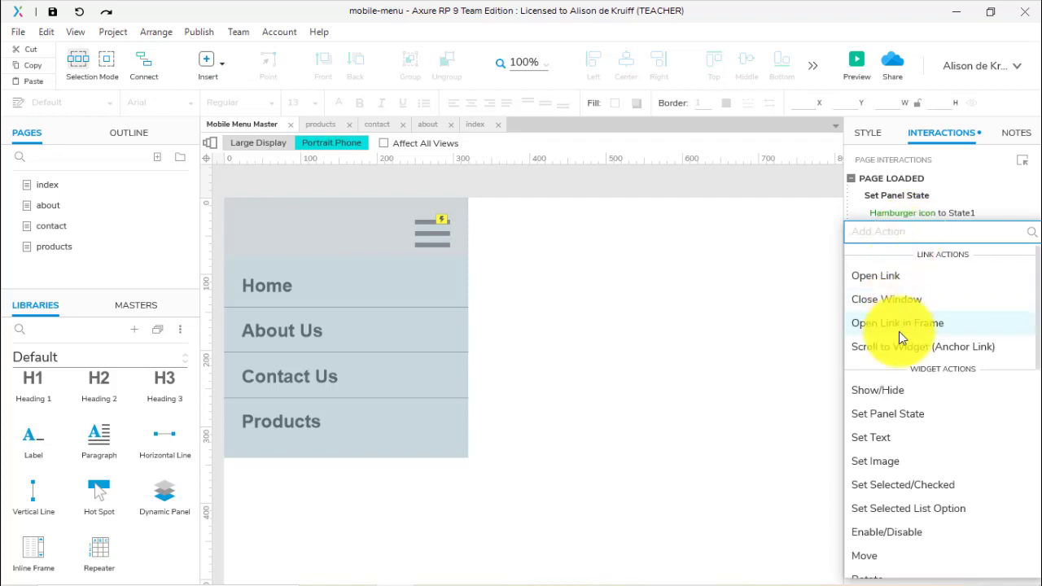
left_click(890, 394)
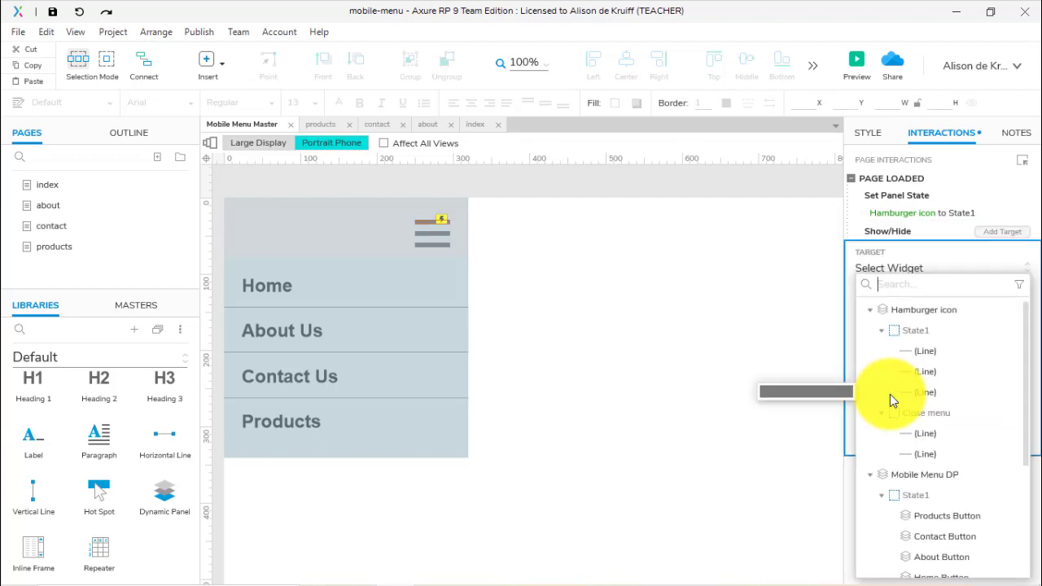
left_click(947, 484)
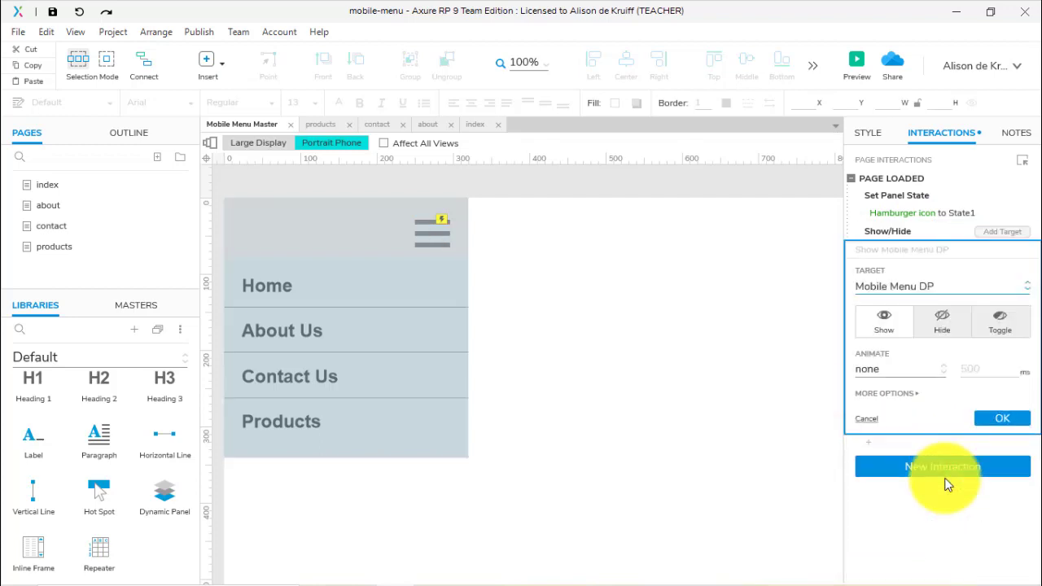
left_click(944, 326)
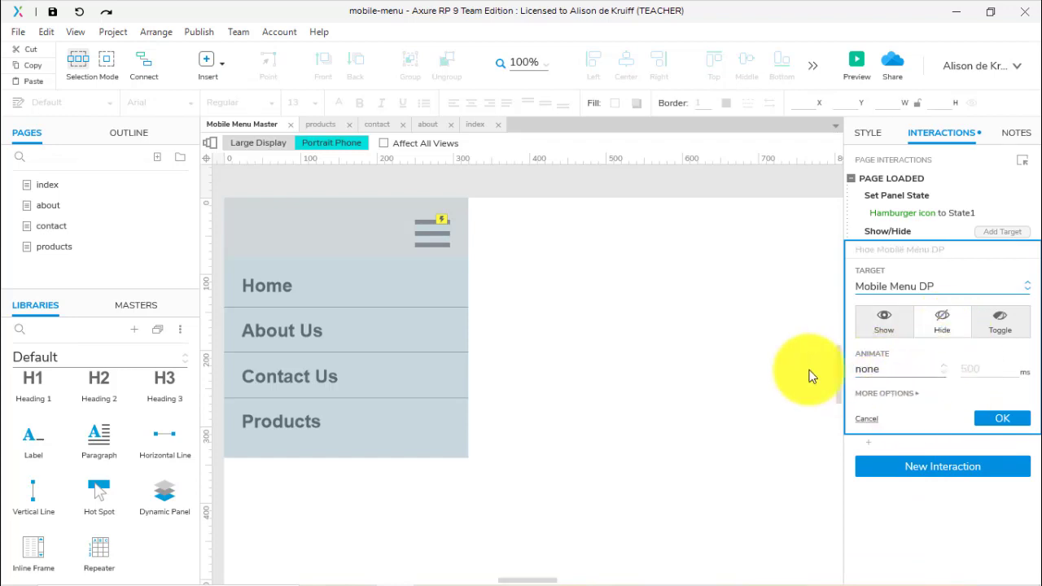
left_click(1002, 419)
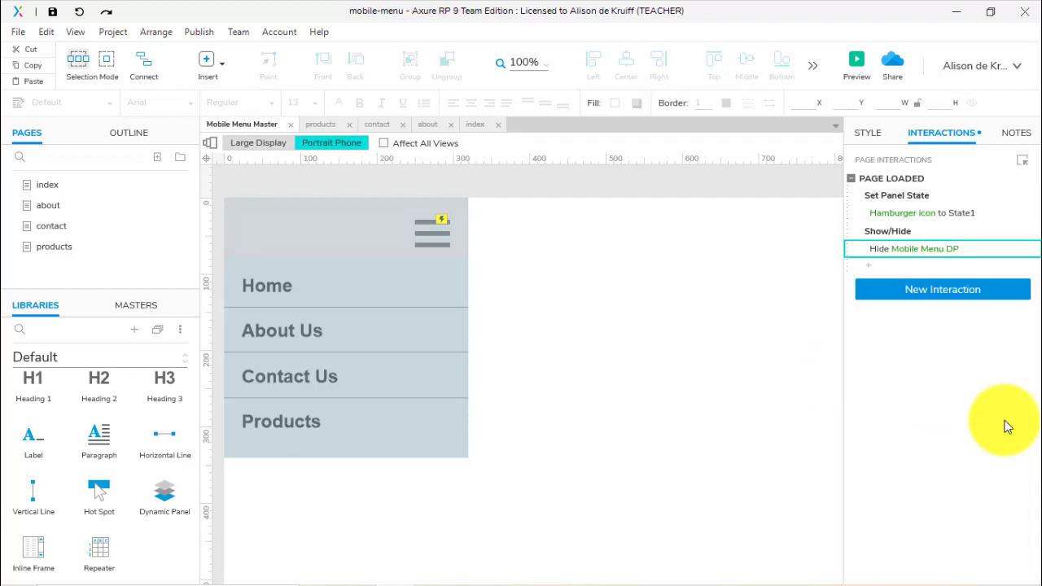
left_click(643, 310)
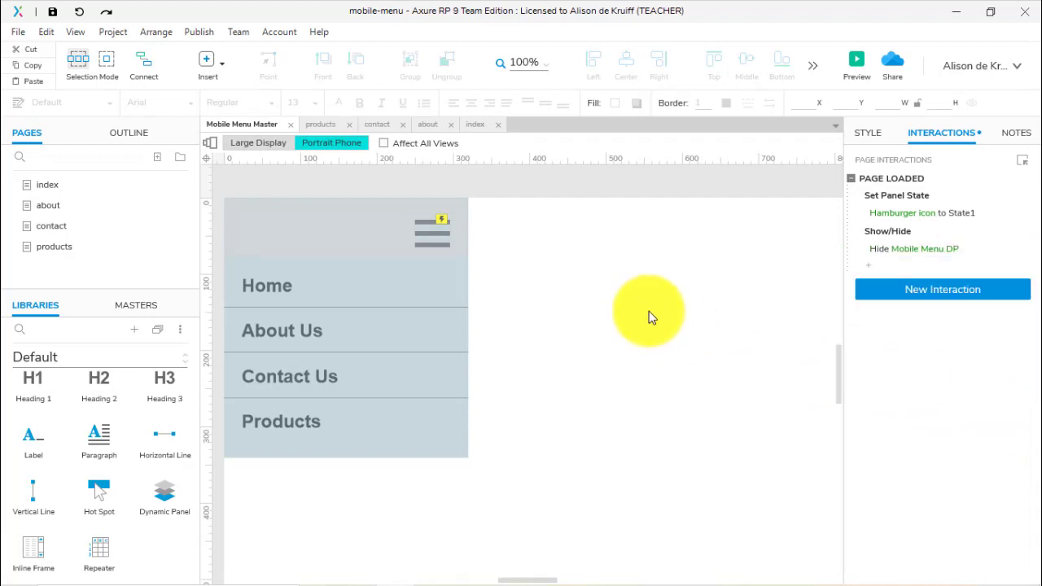
Preview the index page again in the Portrait Phone view and follow the About Us menu link.
left_click(49, 185)
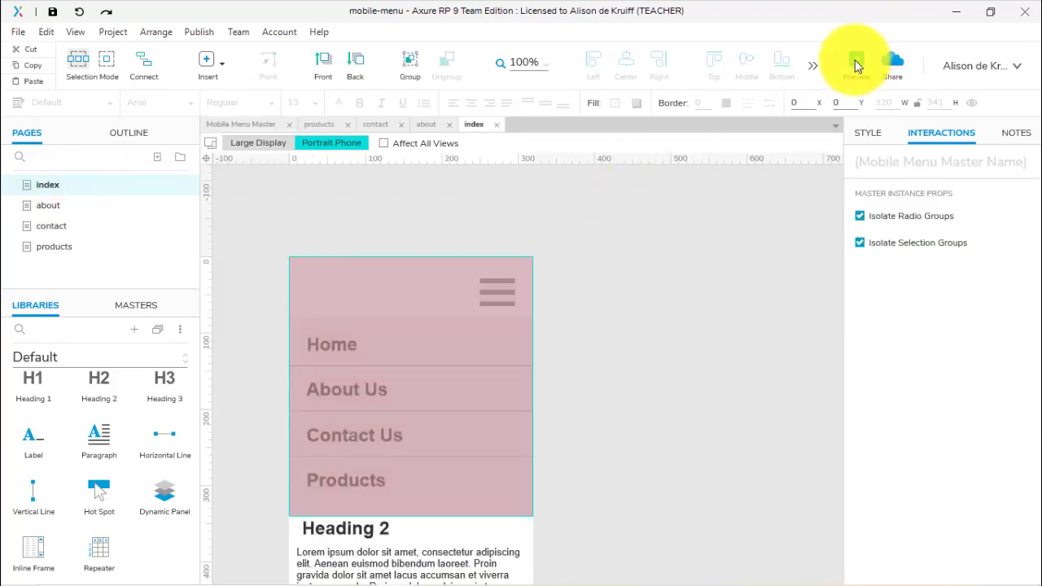
left_click(856, 65)
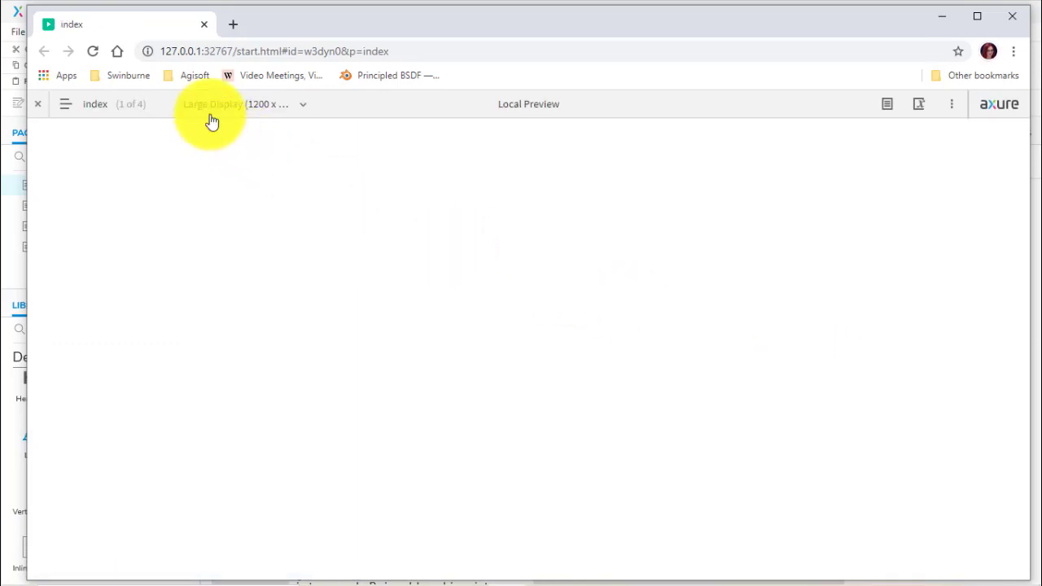
left_click(212, 123)
left_click(204, 171)
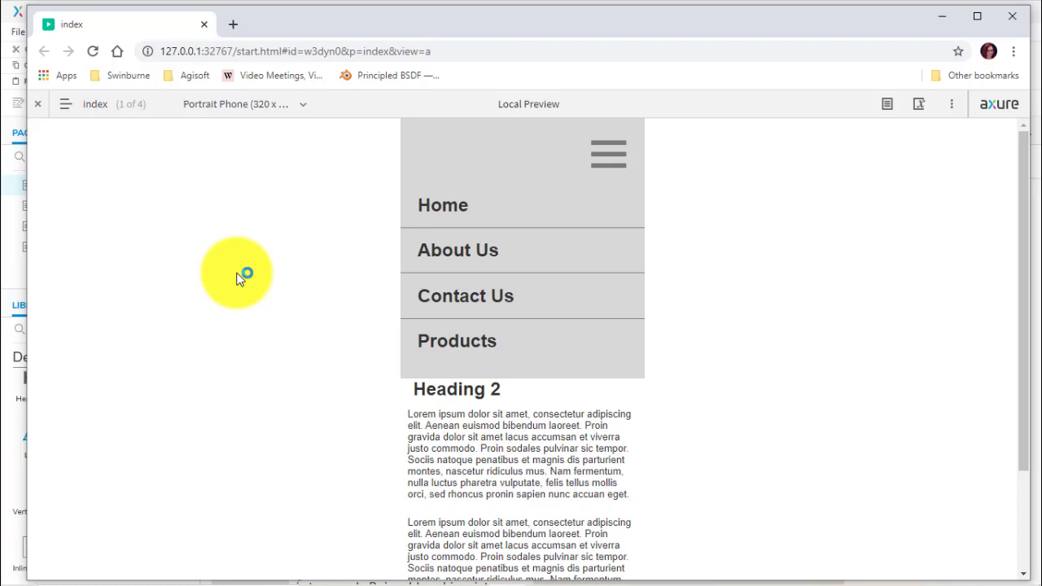
left_click(458, 254)
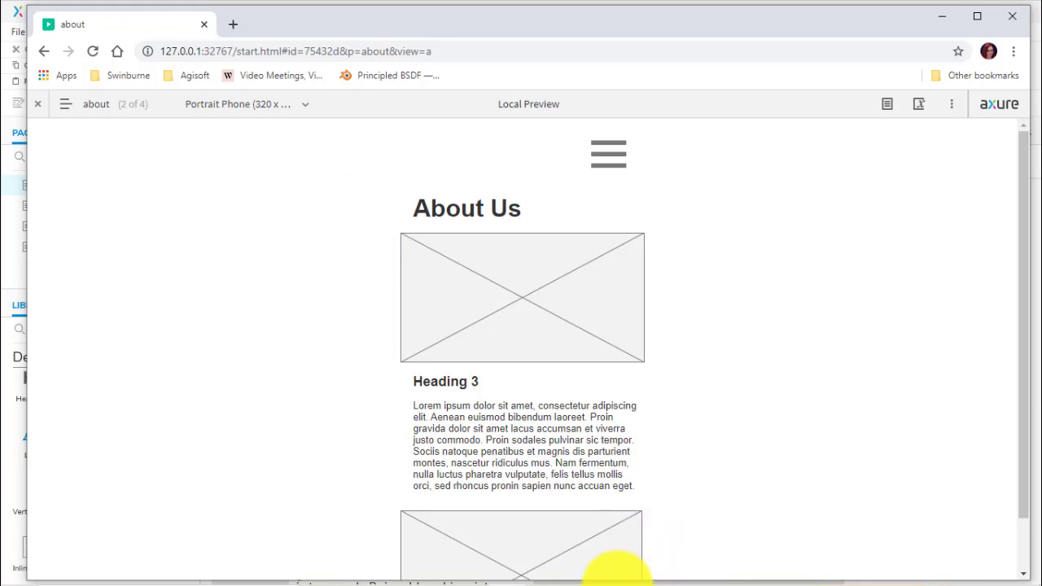
Switch to Axure RP and make the Mobile Menu DP panel hidden by default in the Mobile Menu Master.
mouse_move(511, 572)
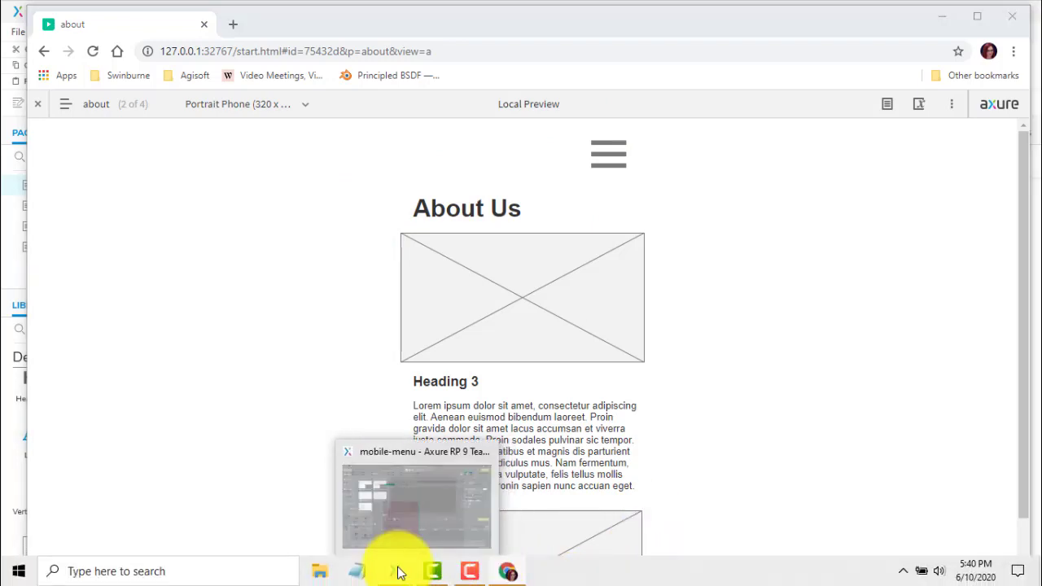
left_click(394, 570)
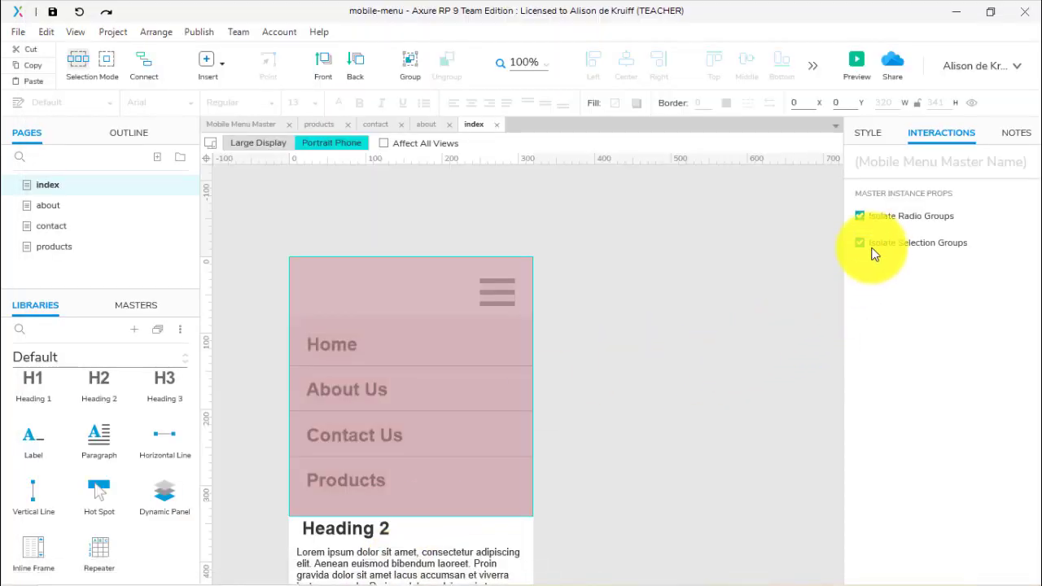
left_click(236, 127)
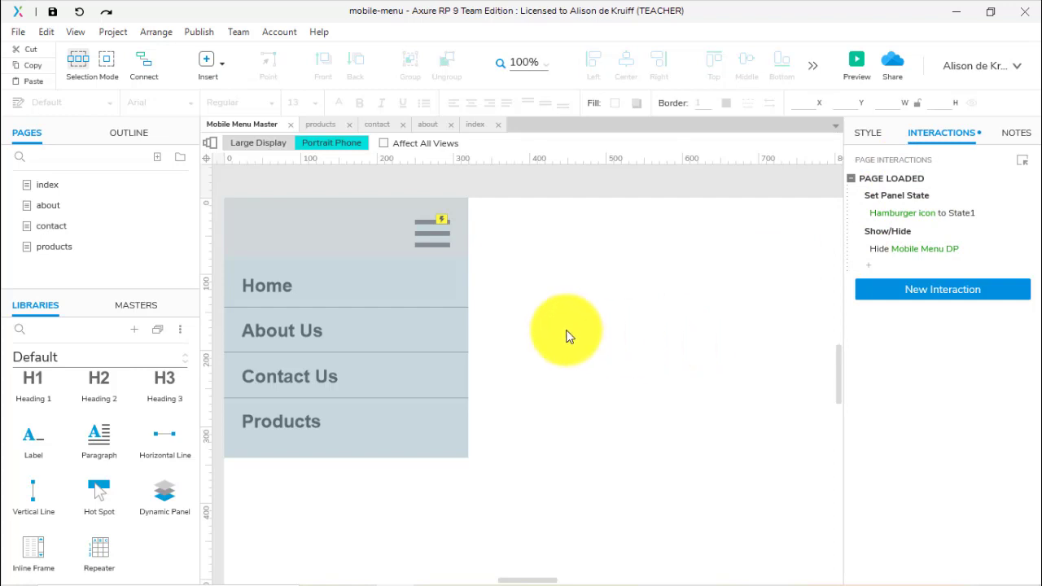
left_click(384, 280)
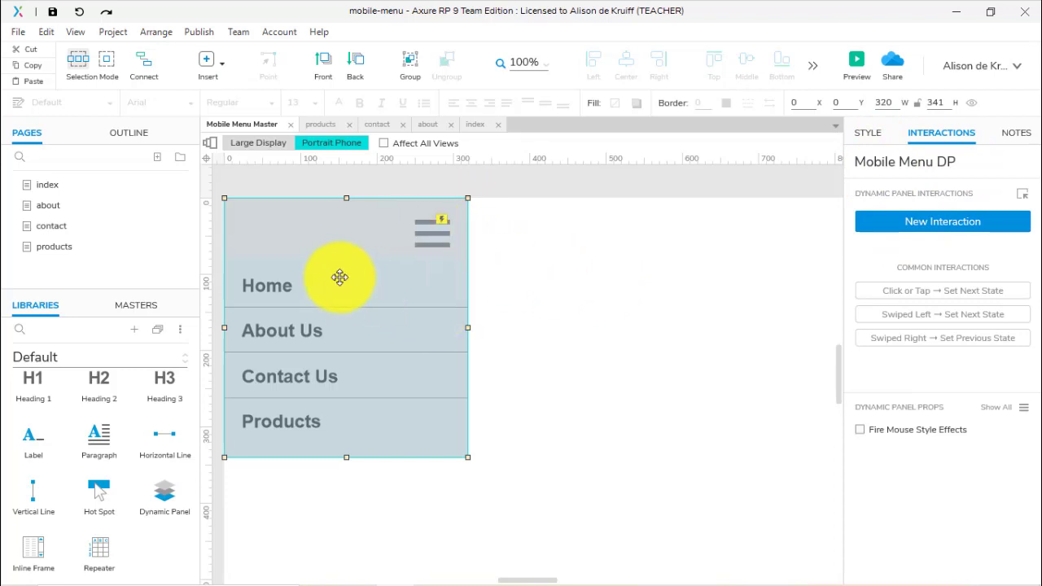
left_click(867, 132)
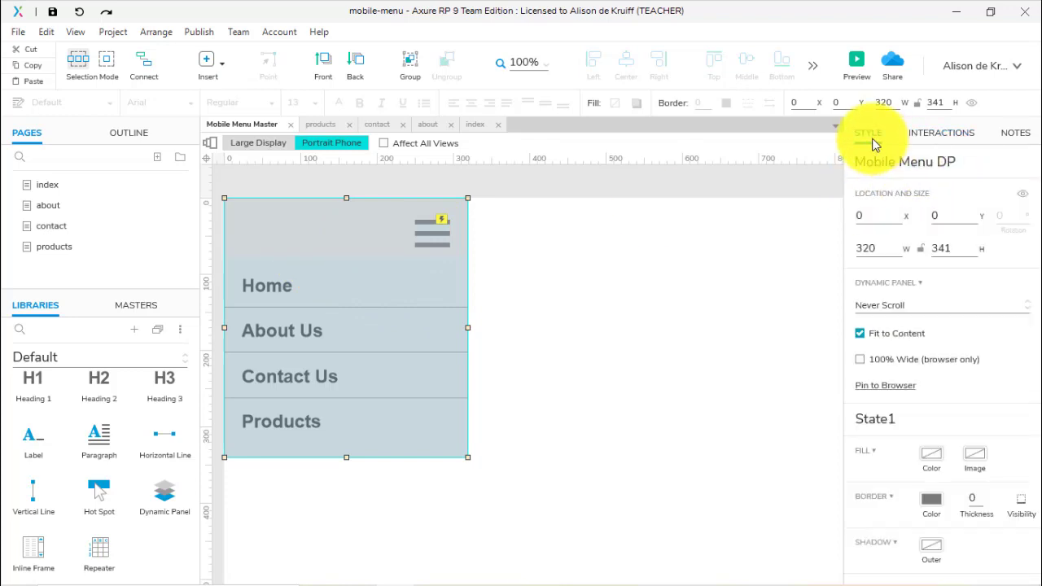
left_click(1025, 201)
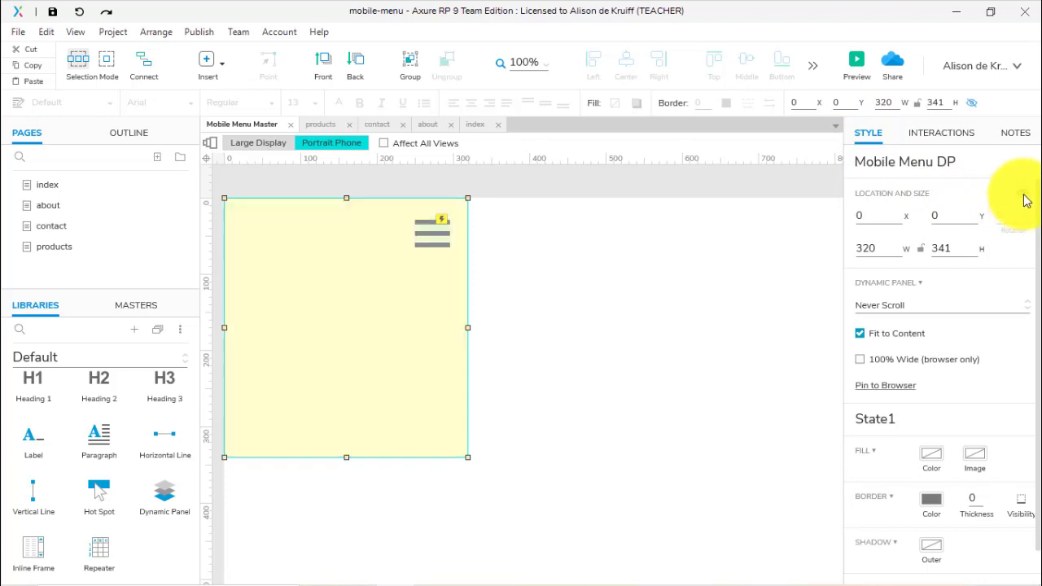
left_click(600, 319)
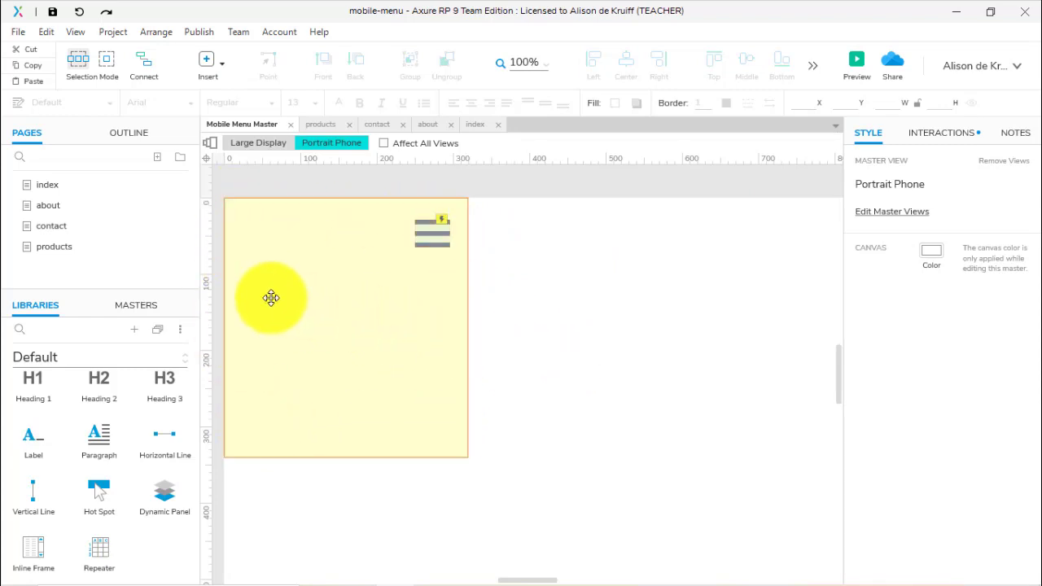
Preview the index page in the browser using the Portrait Phone (320 x any) view.
left_click(49, 187)
left_click(859, 64)
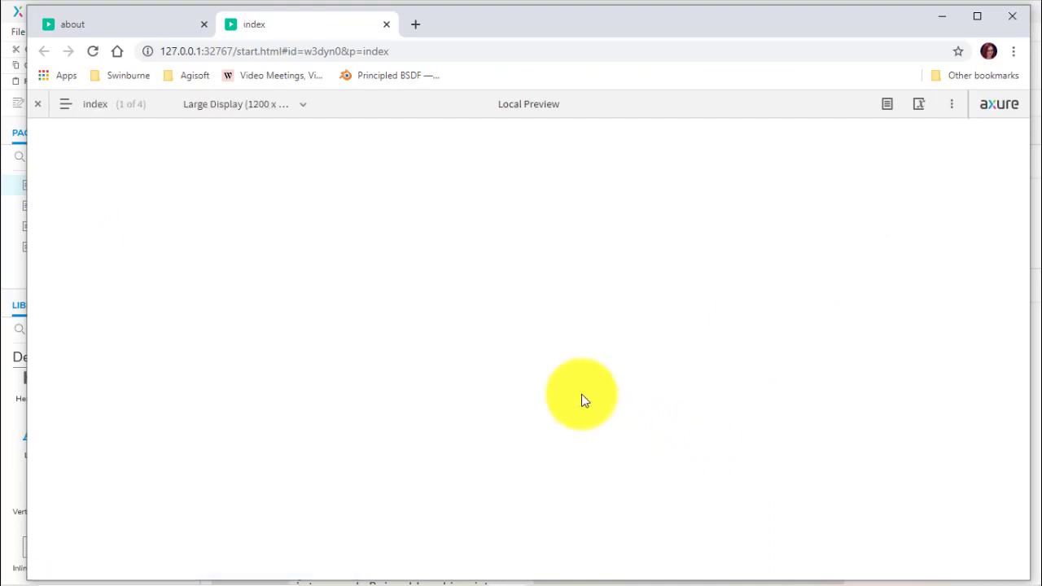
left_click(246, 107)
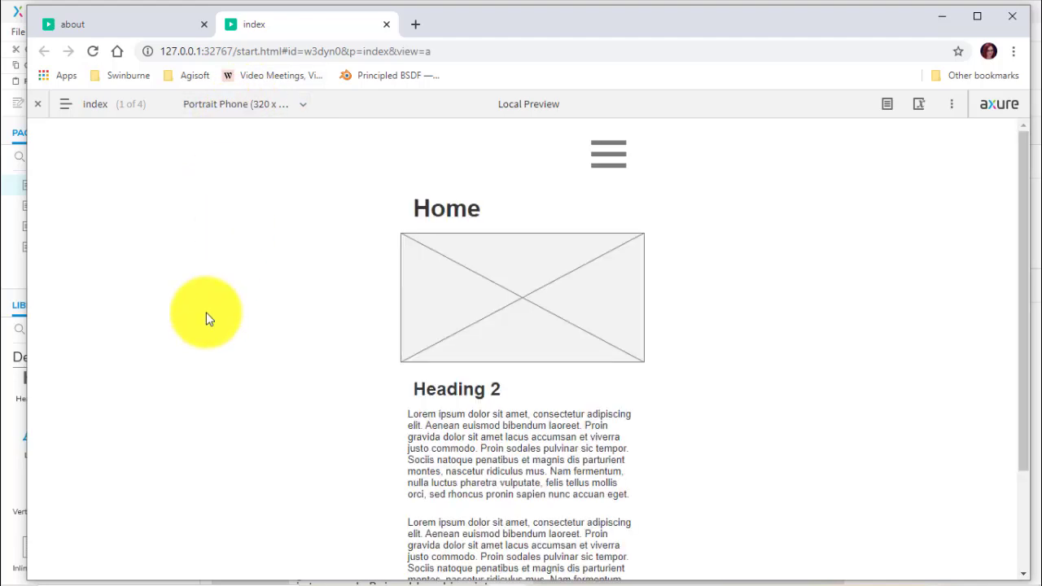
Test the hamburger icon's state change repeatedly in the index preview, and close both preview pages.
left_click(605, 167)
left_click(605, 167)
left_click(605, 167)
left_click(605, 167)
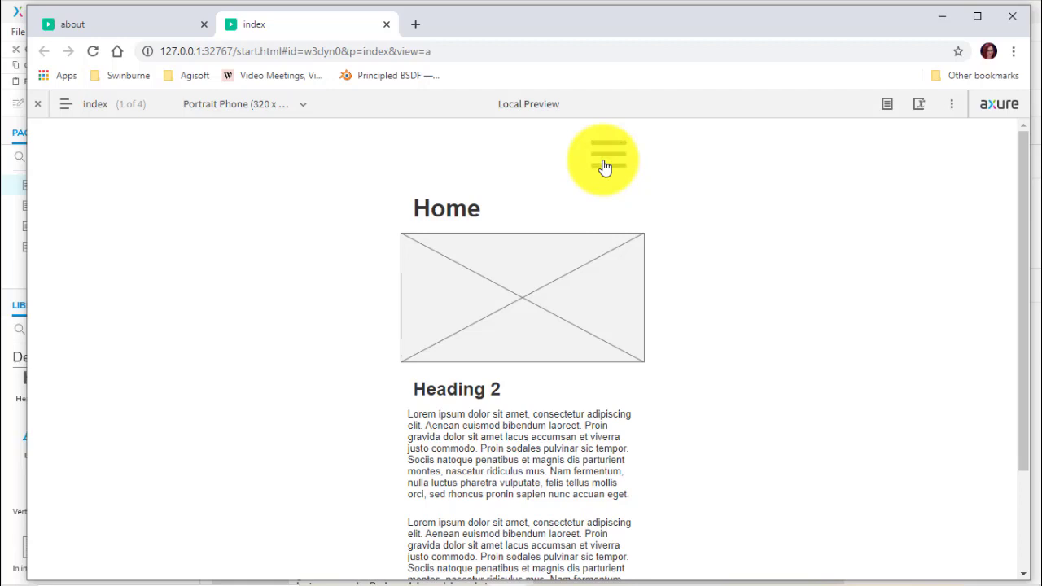
left_click(605, 167)
left_click(605, 167)
left_click(605, 167)
left_click(604, 167)
left_click(605, 167)
left_click(605, 167)
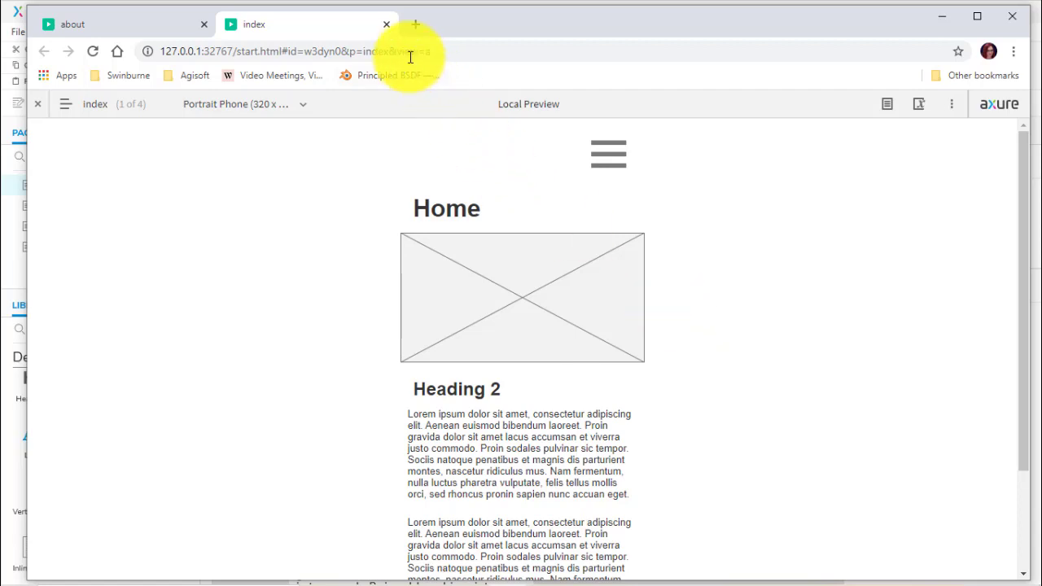
left_click(386, 27)
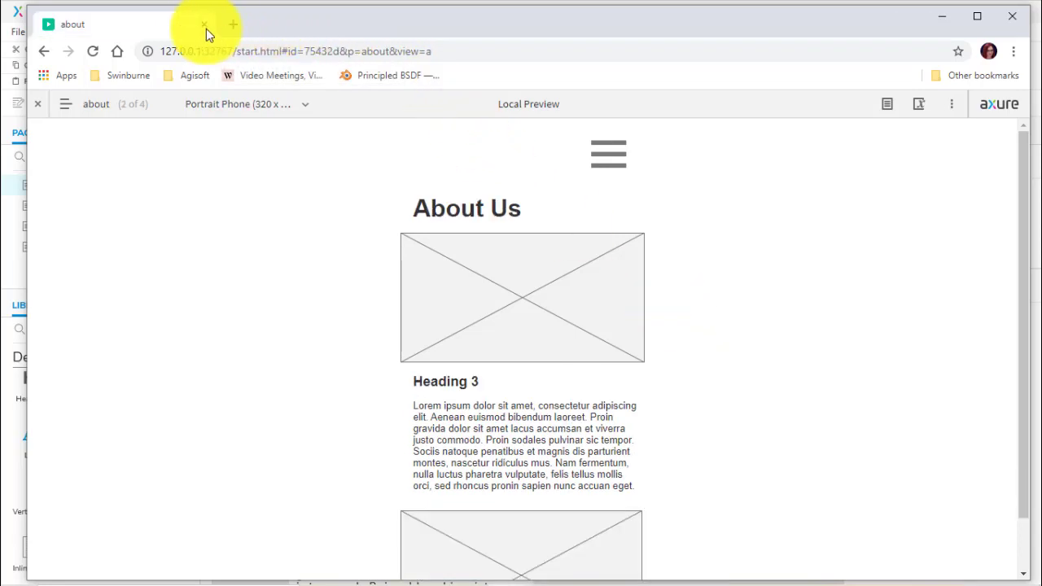
left_click(204, 24)
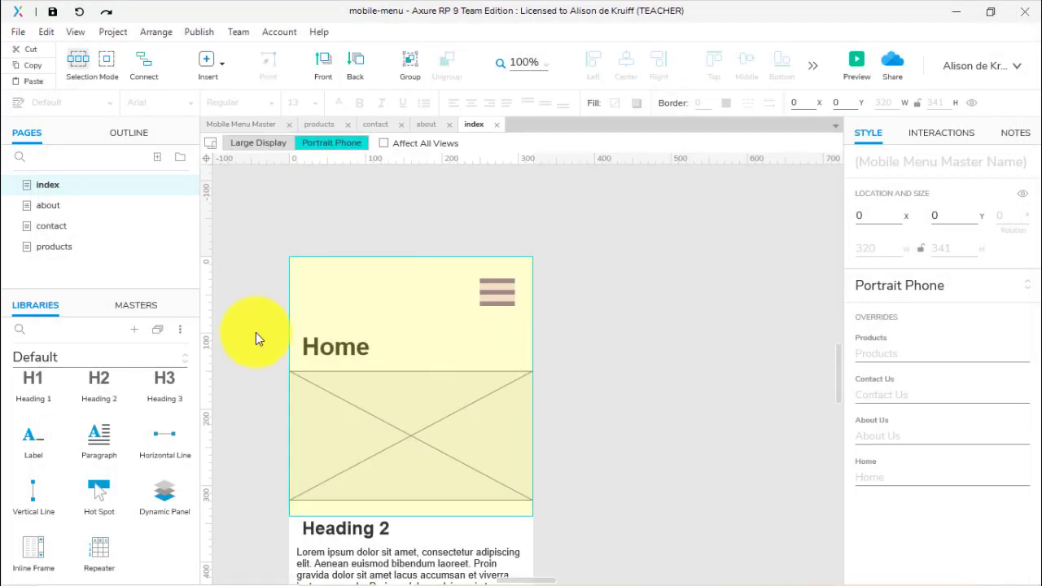
Add a Show/Hide action to the Hamburger icon's Click or Tap event in the Mobile Menu Master that toggles Mobile Menu DP.
left_click(228, 126)
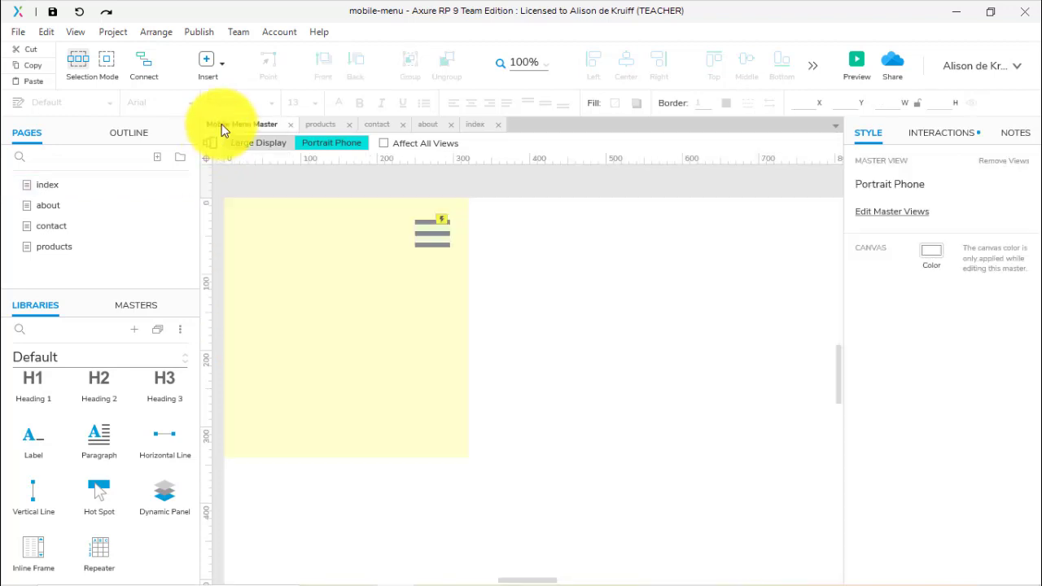
left_click(425, 230)
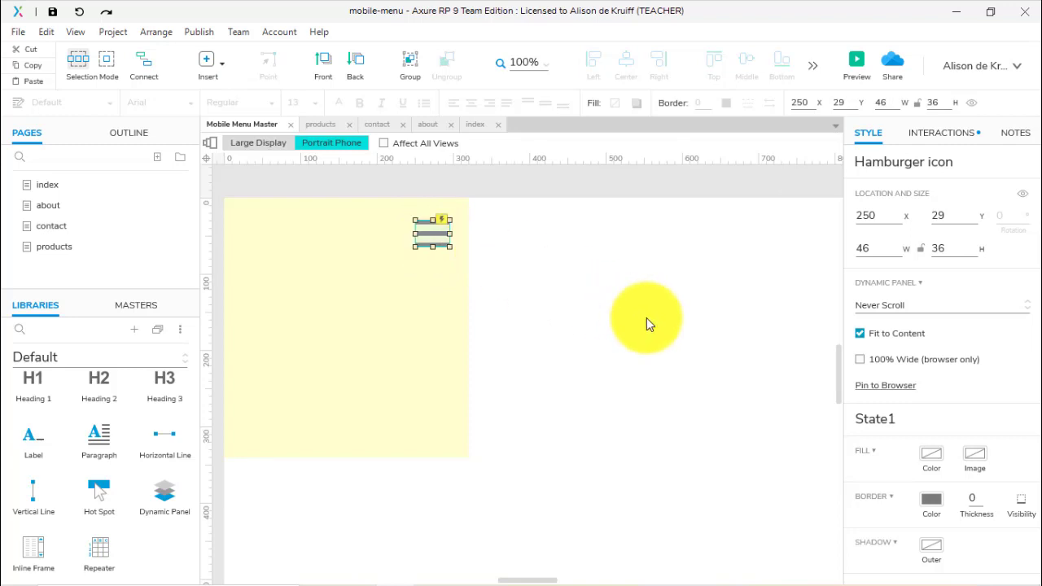
left_click(956, 140)
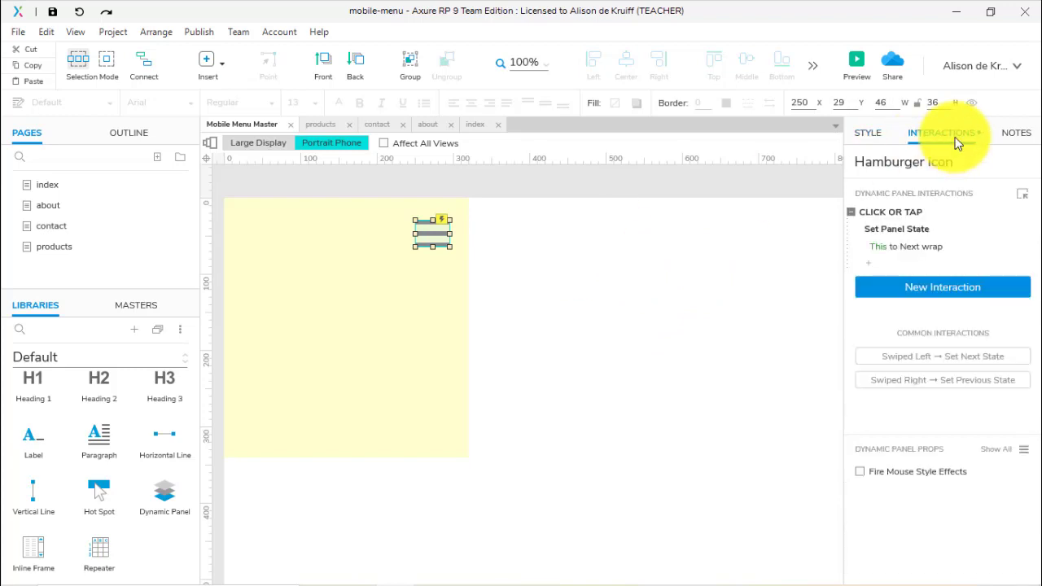
left_click(874, 216)
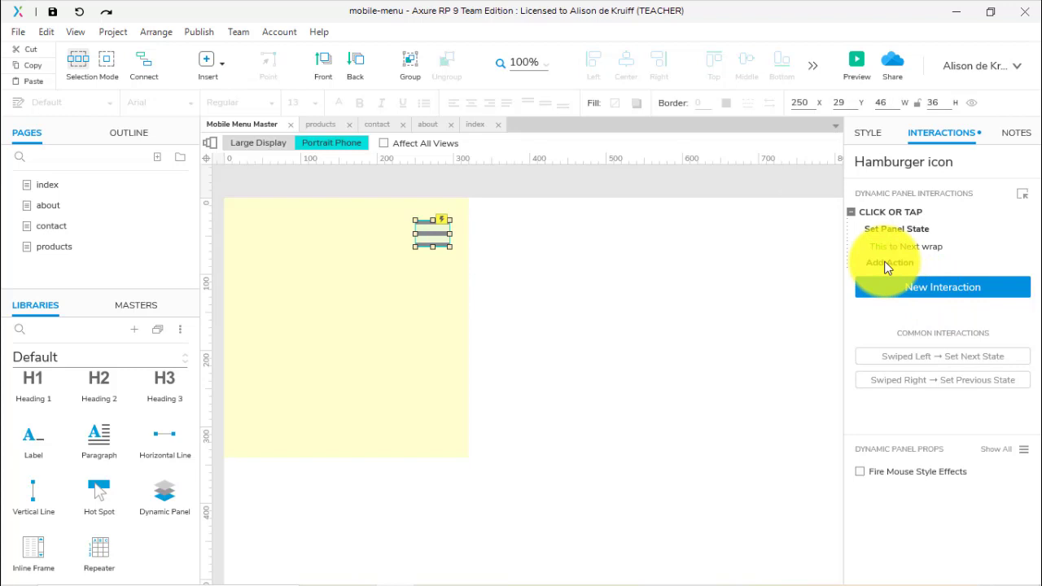
left_click(887, 264)
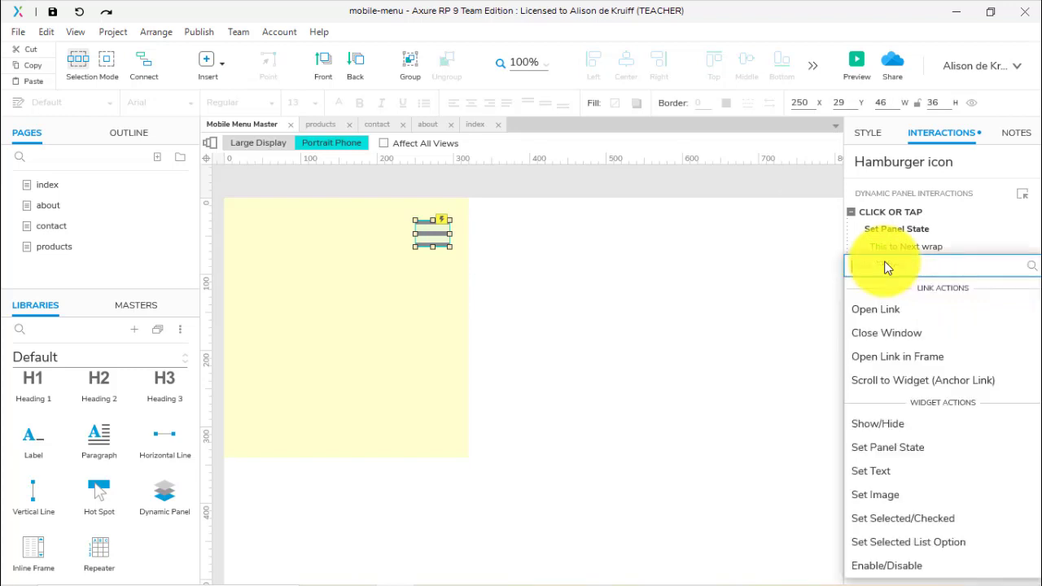
left_click(893, 424)
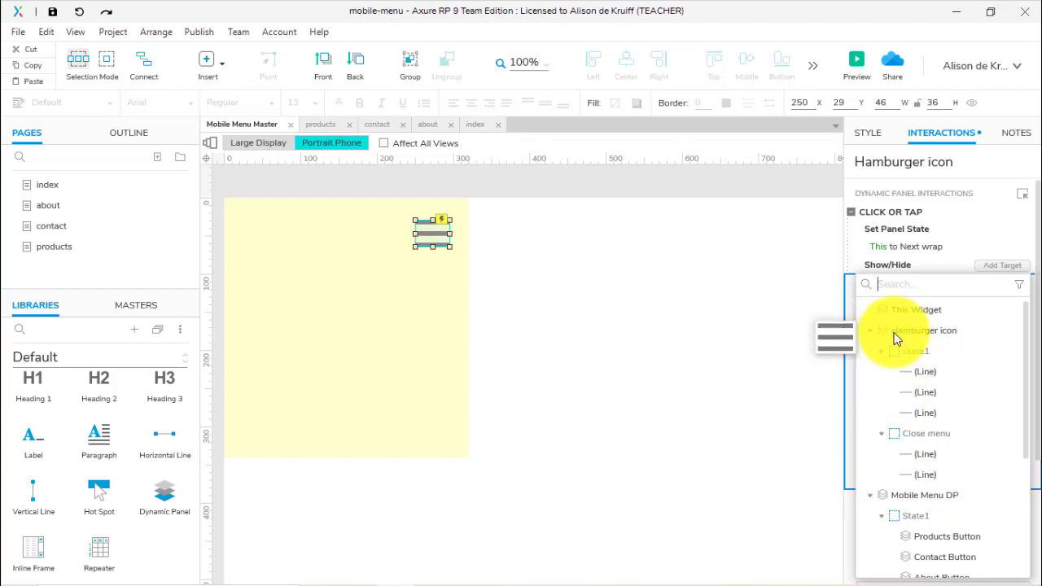
left_click(905, 497)
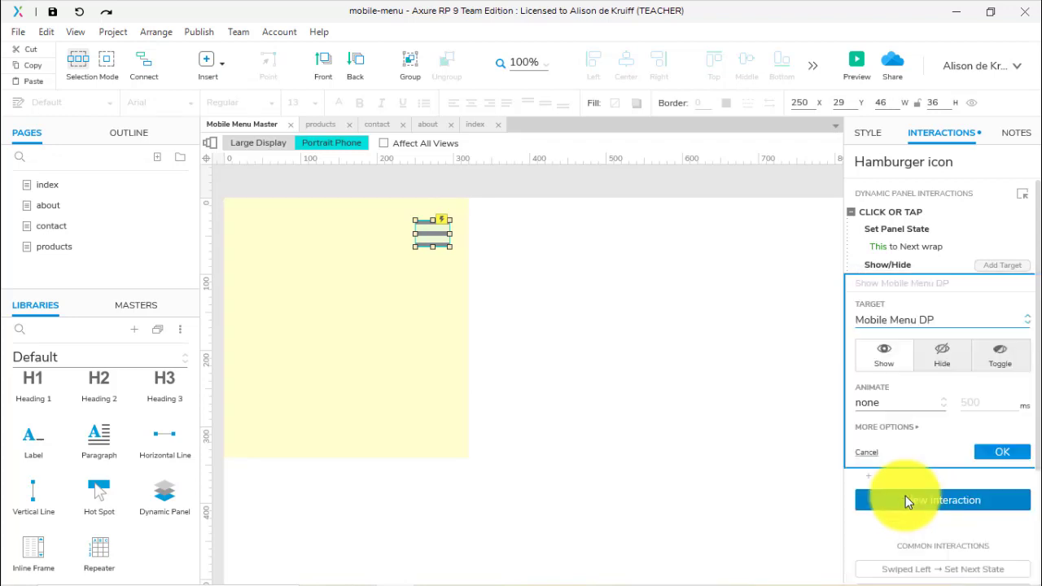
left_click(1010, 357)
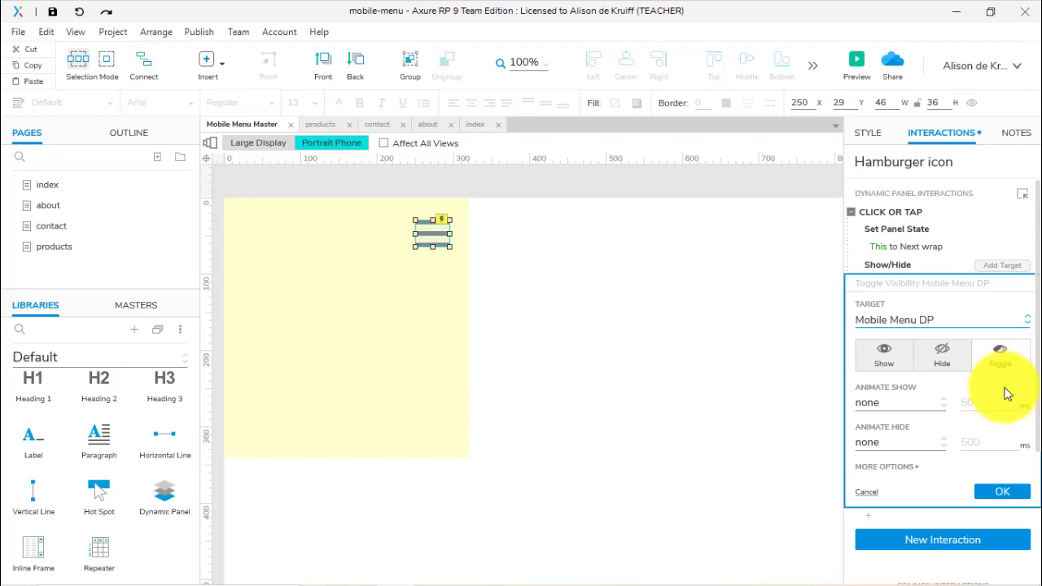
Animate the toggle with slide down on show and slide up on hide, 500 ms each, without pushing or pulling widgets, and apply it.
left_click(935, 412)
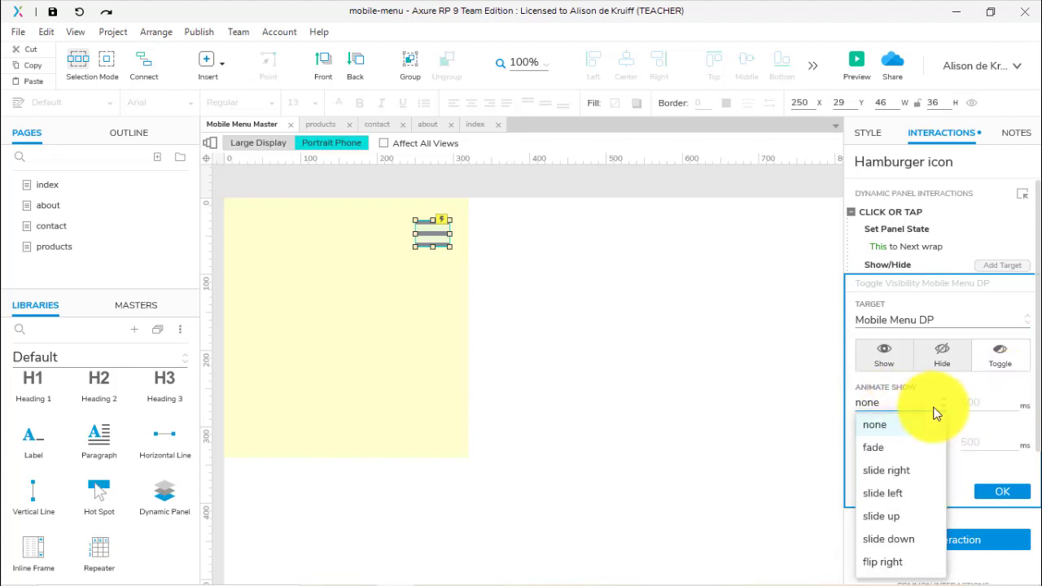
left_click(916, 542)
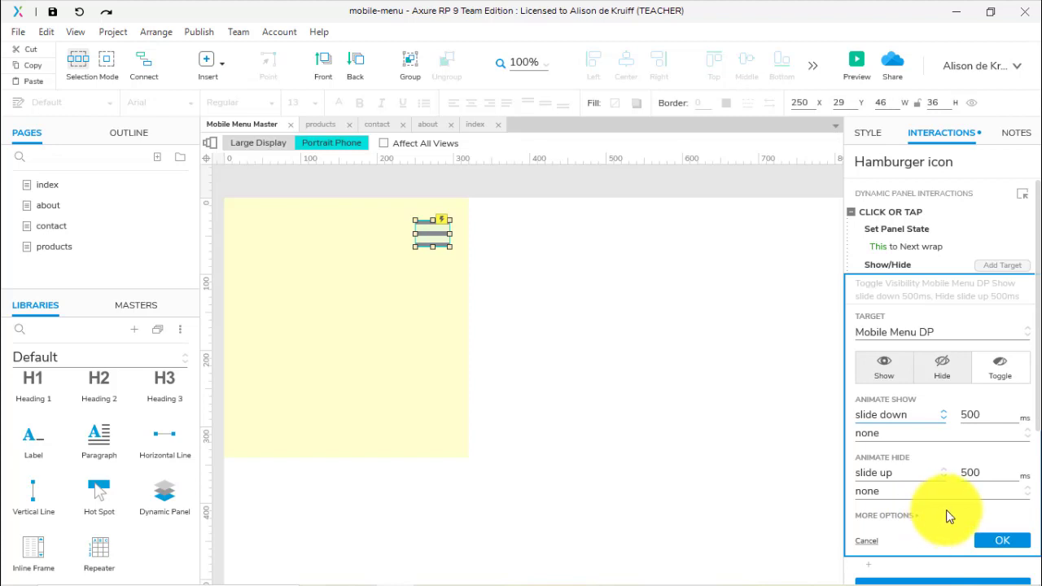
left_click(912, 516)
scroll(937, 507, "down", 3)
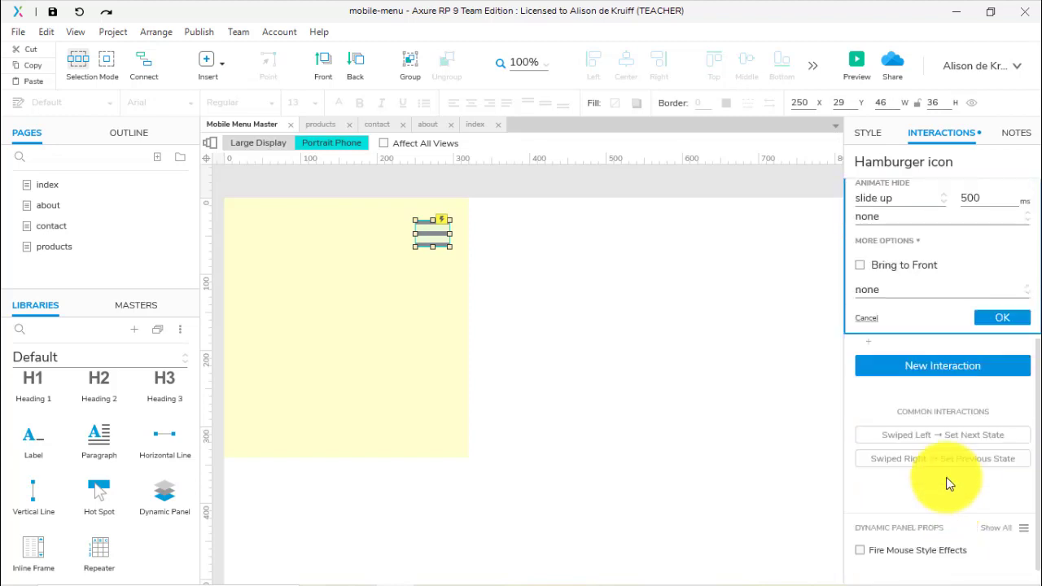
scroll(885, 333, "up", 3)
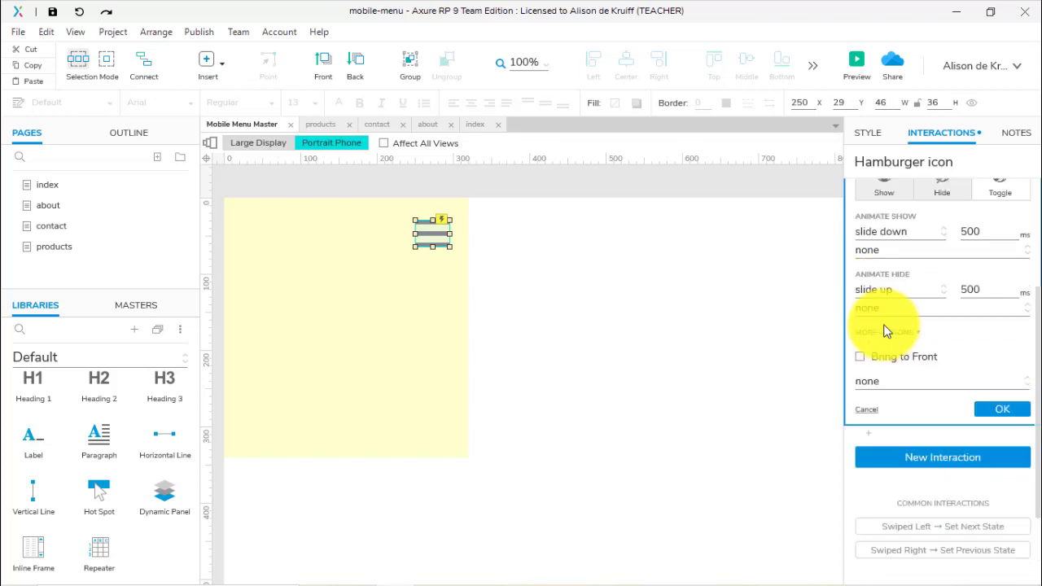
left_click(896, 383)
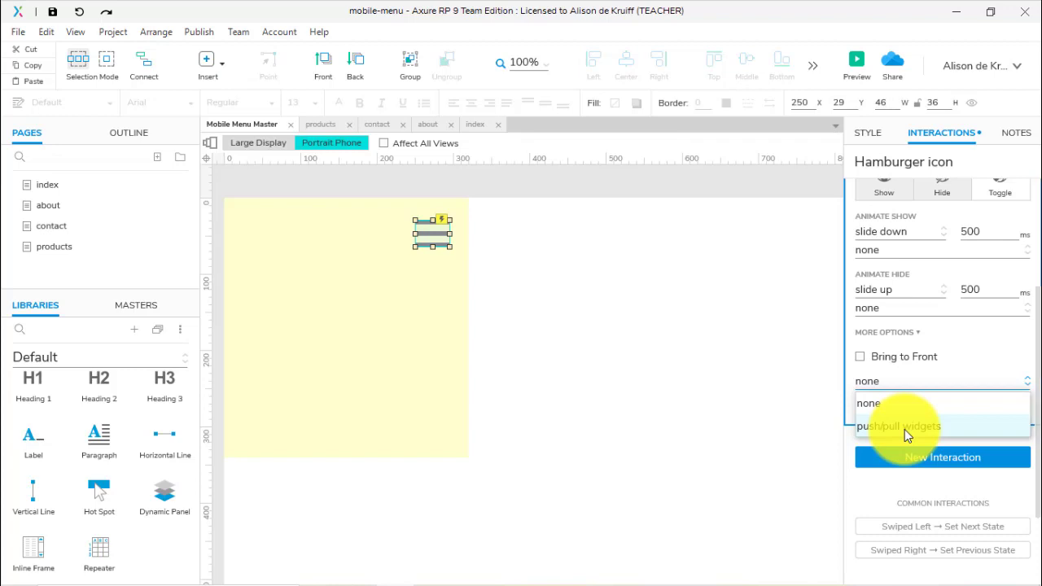
left_click(976, 358)
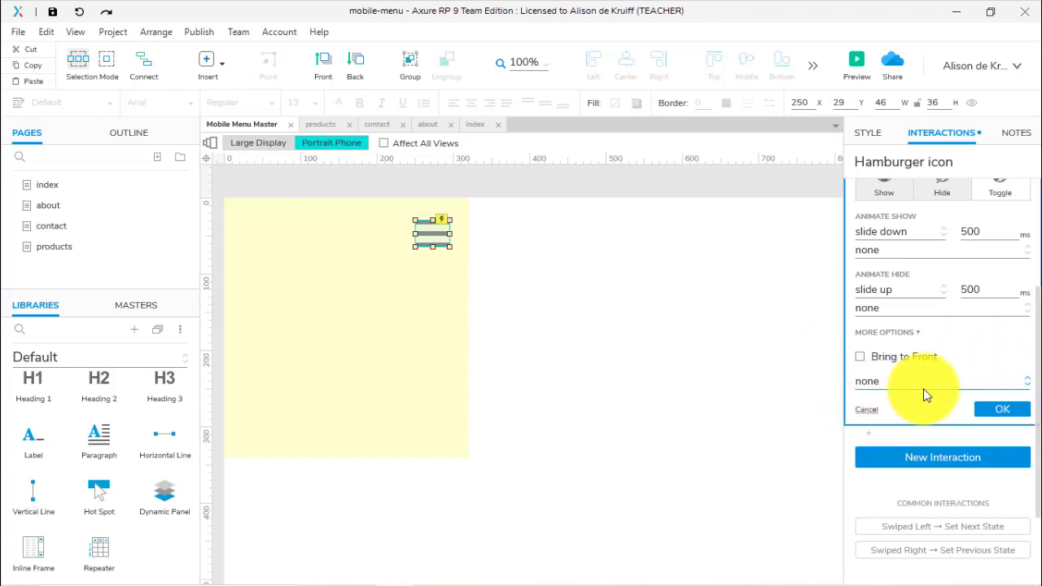
left_click(1004, 413)
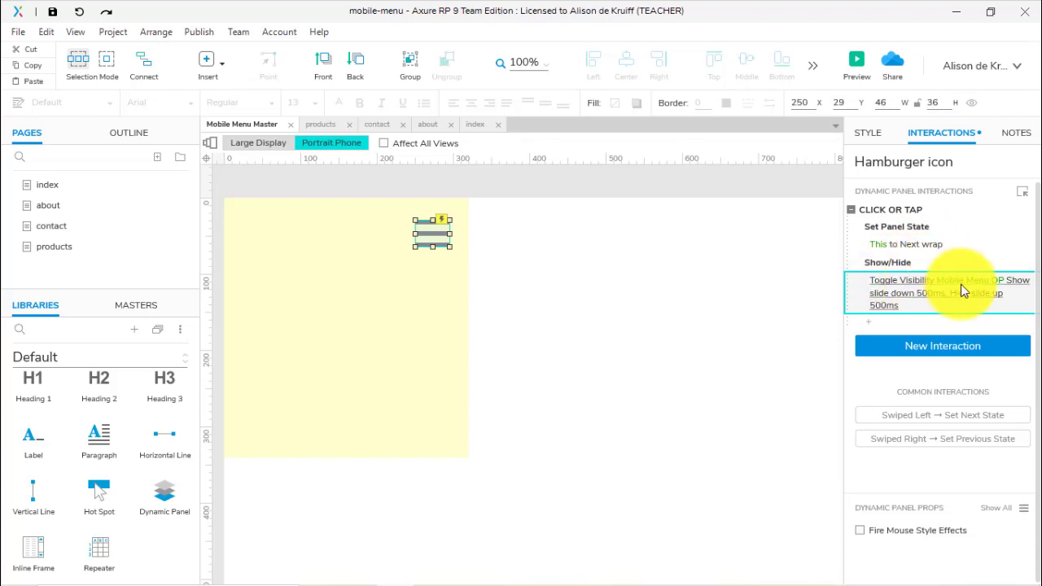
left_click(620, 325)
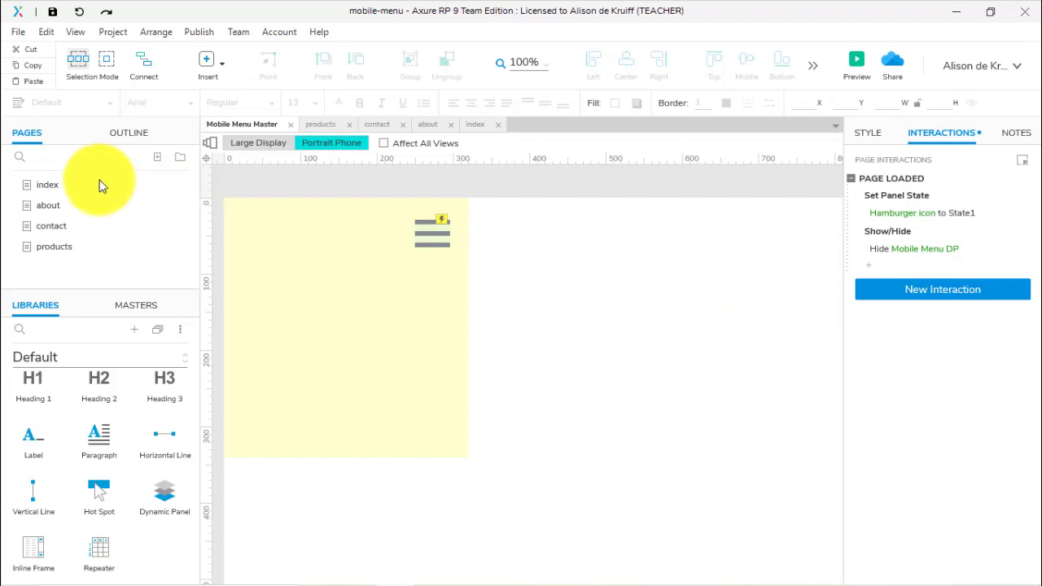
Preview the index page in the Portrait Phone (320 x any) view and open and close the menu repeatedly with the hamburger icon.
left_click(48, 187)
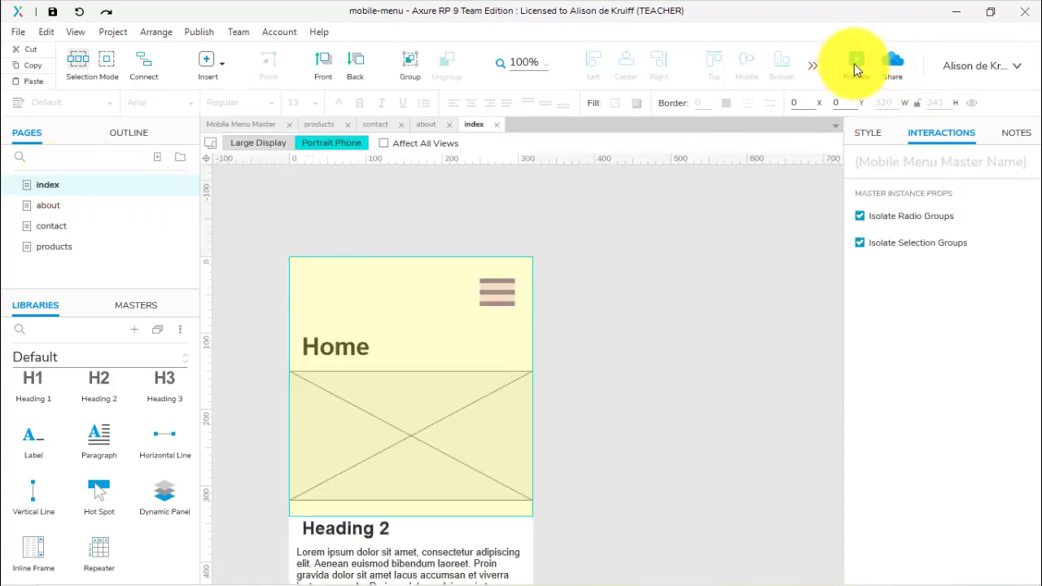
left_click(854, 65)
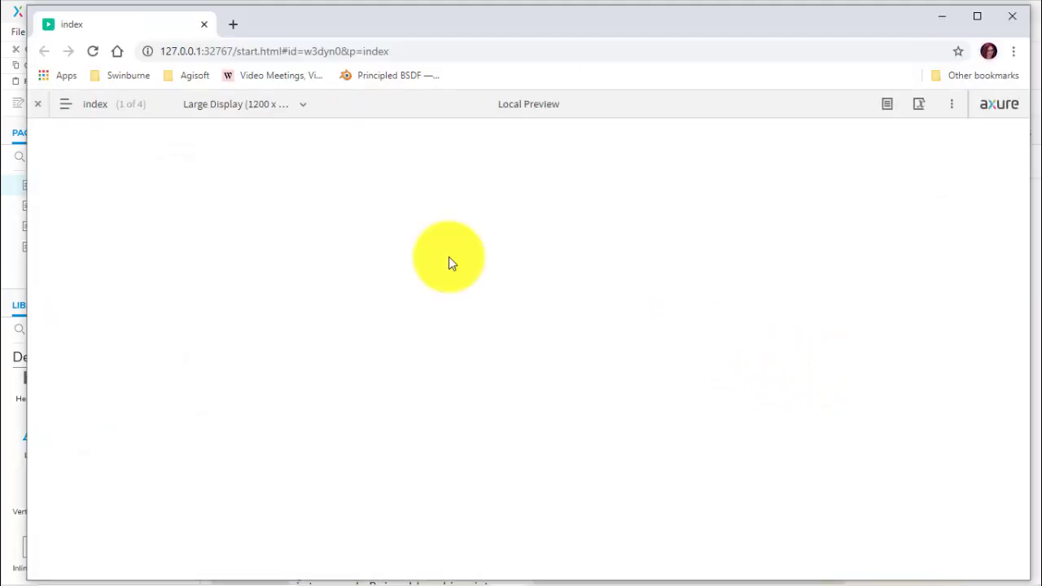
left_click(246, 106)
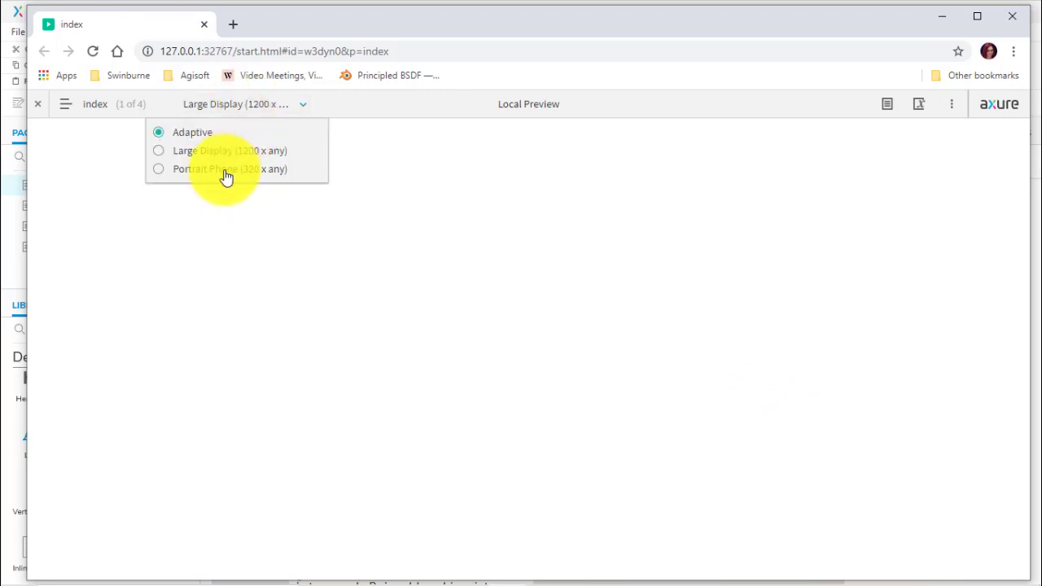
left_click(227, 171)
left_click(612, 158)
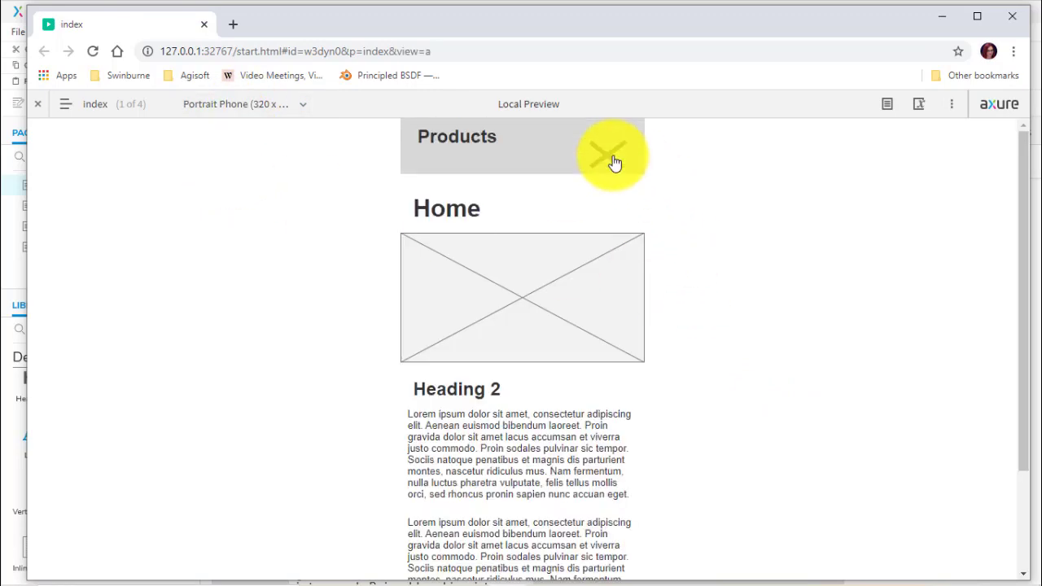
left_click(612, 157)
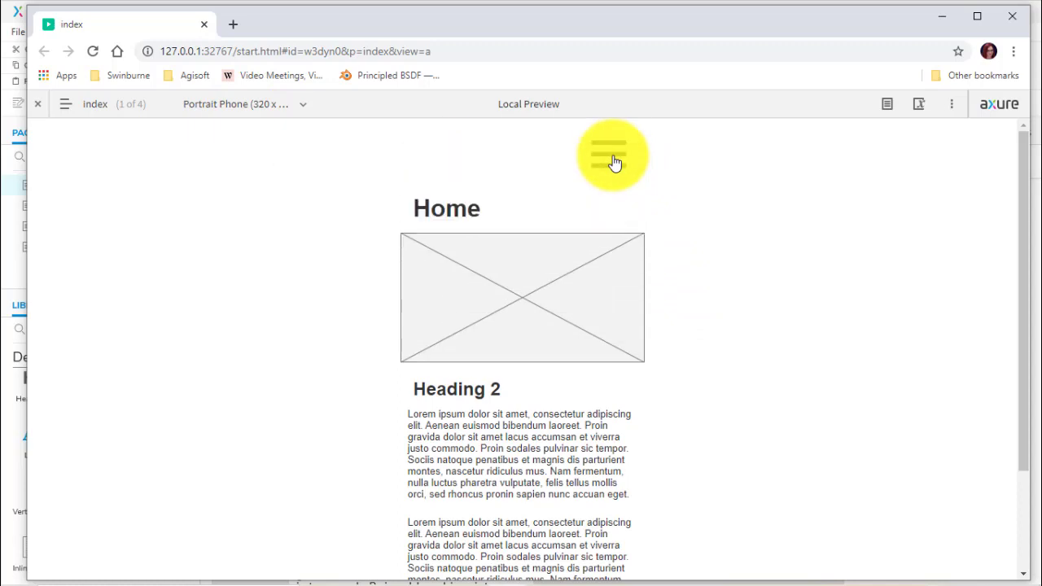
left_click(614, 163)
left_click(612, 157)
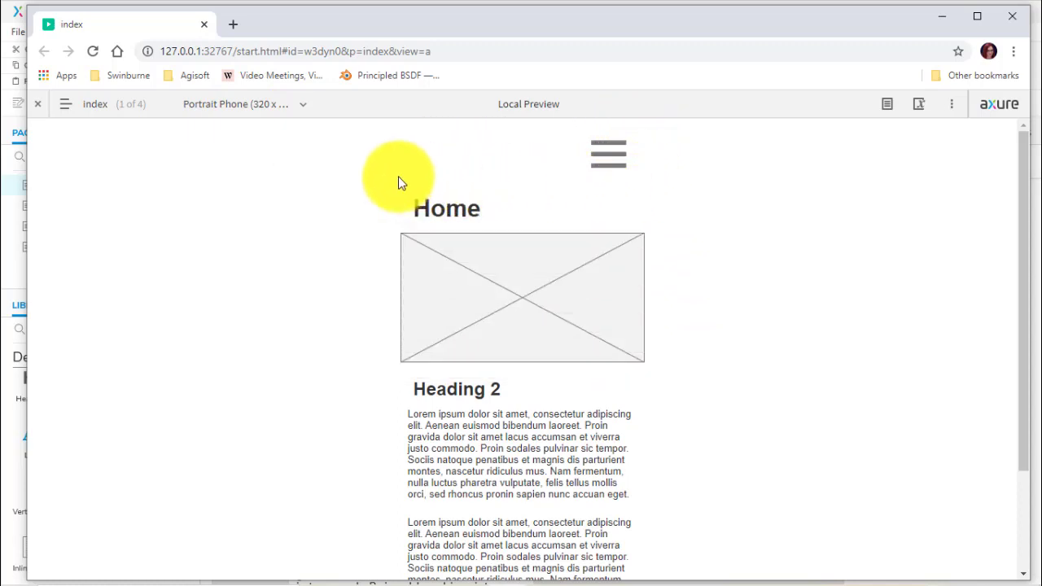
Toggle the mobile menu open and closed on the Home page preview to check the slide animation.
left_click(618, 156)
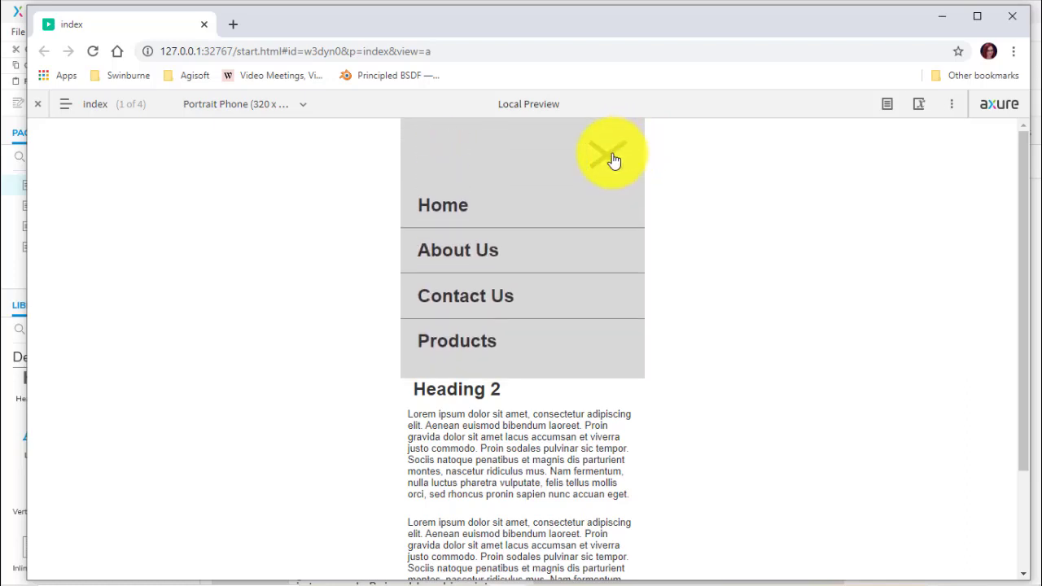
left_click(614, 160)
left_click(614, 161)
left_click(614, 161)
Test the mobile menu's About Us, Contact Us and Products links in the preview, reopening the menu on each page.
left_click(613, 158)
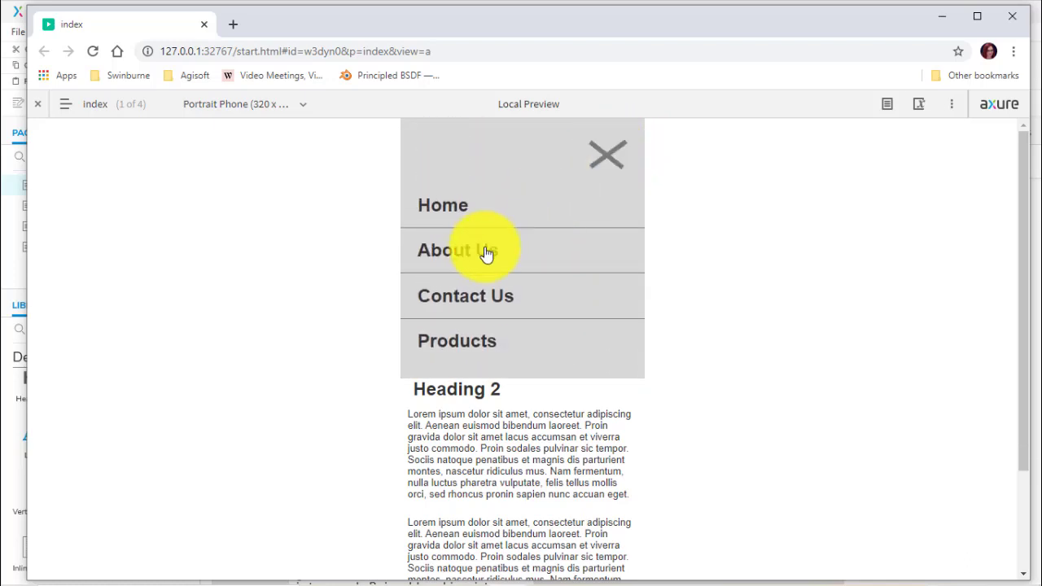
left_click(485, 256)
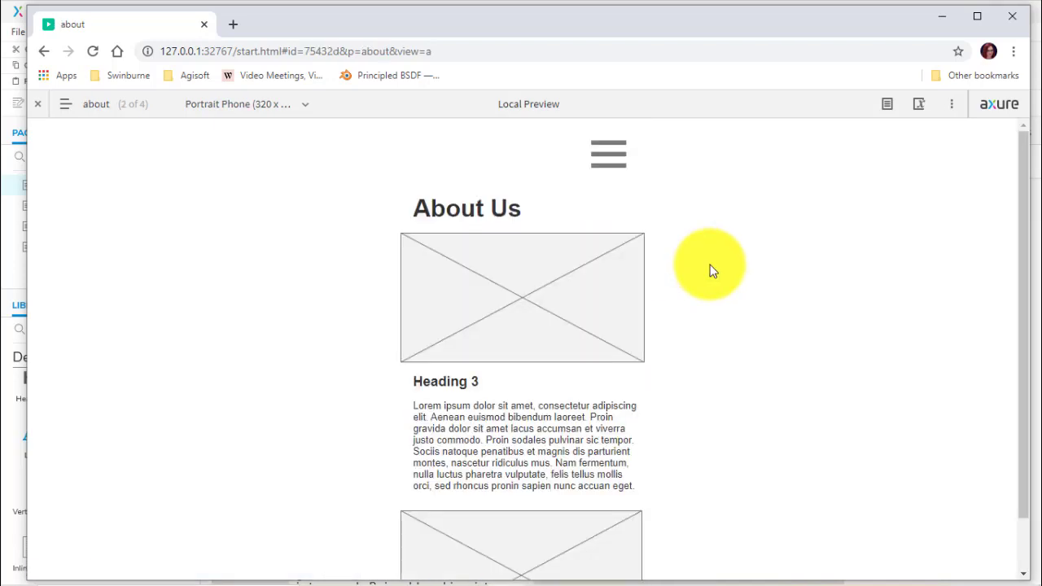
left_click(610, 157)
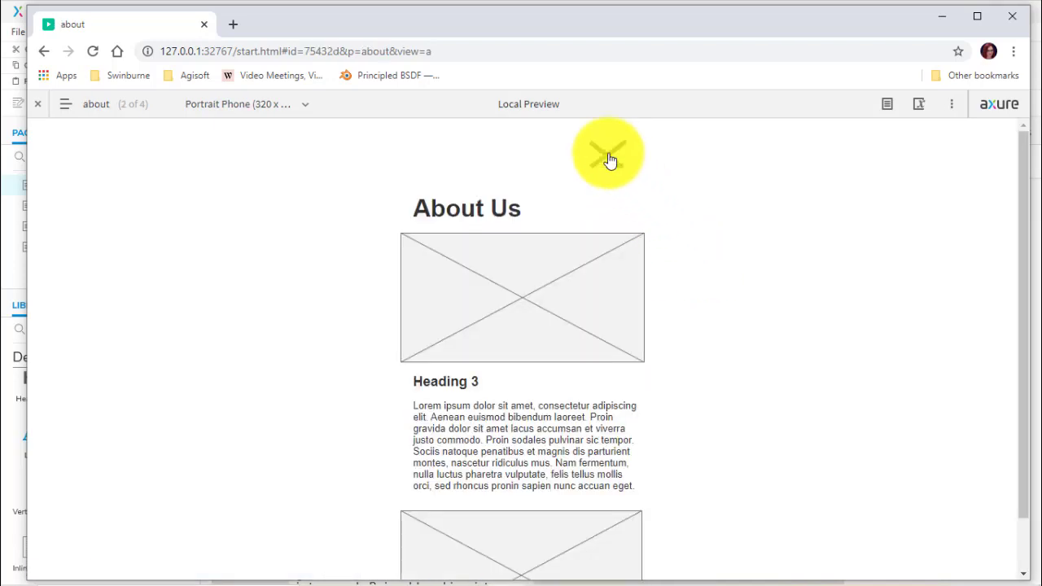
left_click(487, 302)
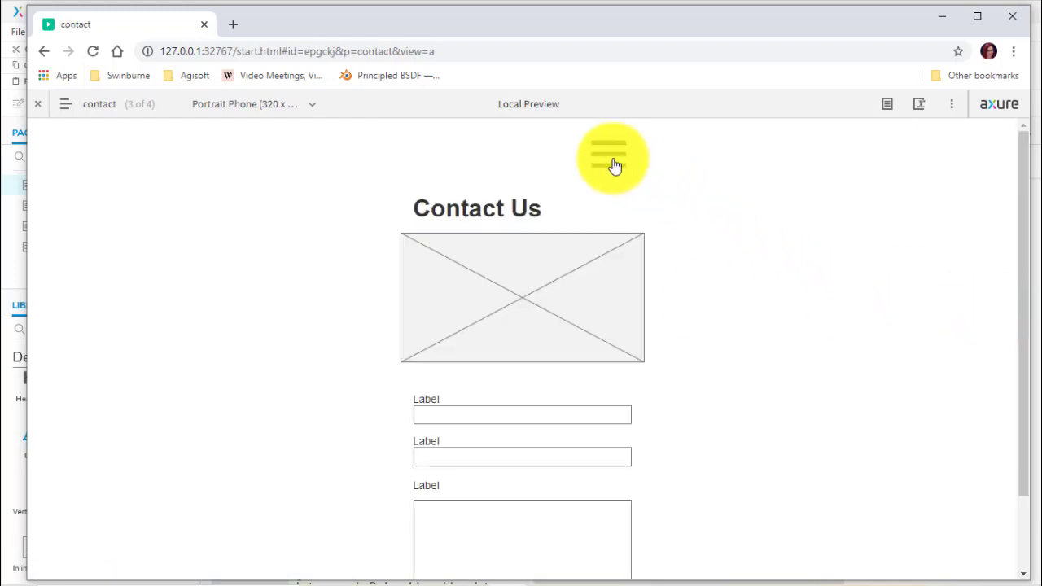
left_click(611, 161)
left_click(477, 342)
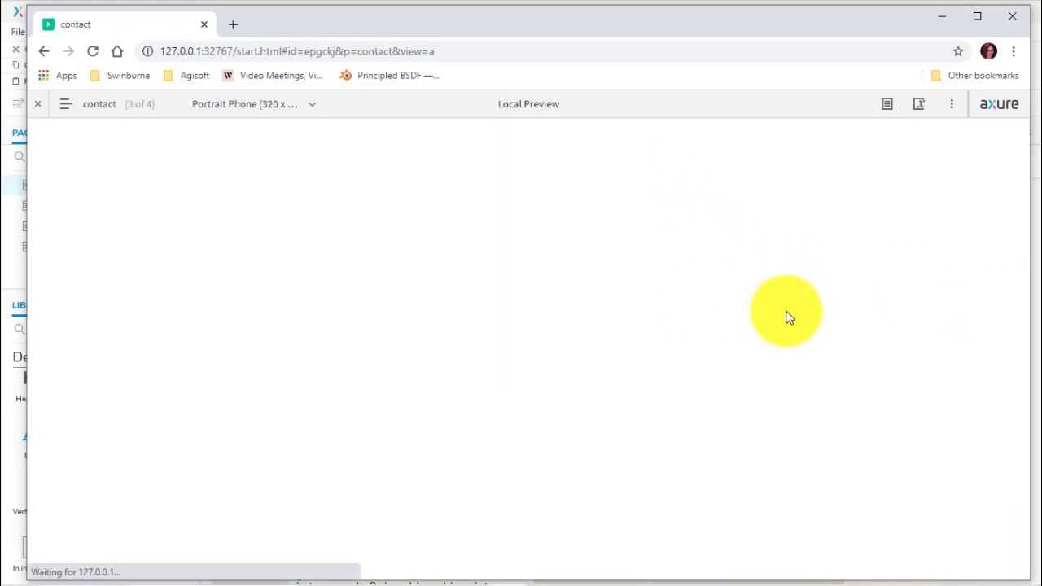
left_click(610, 157)
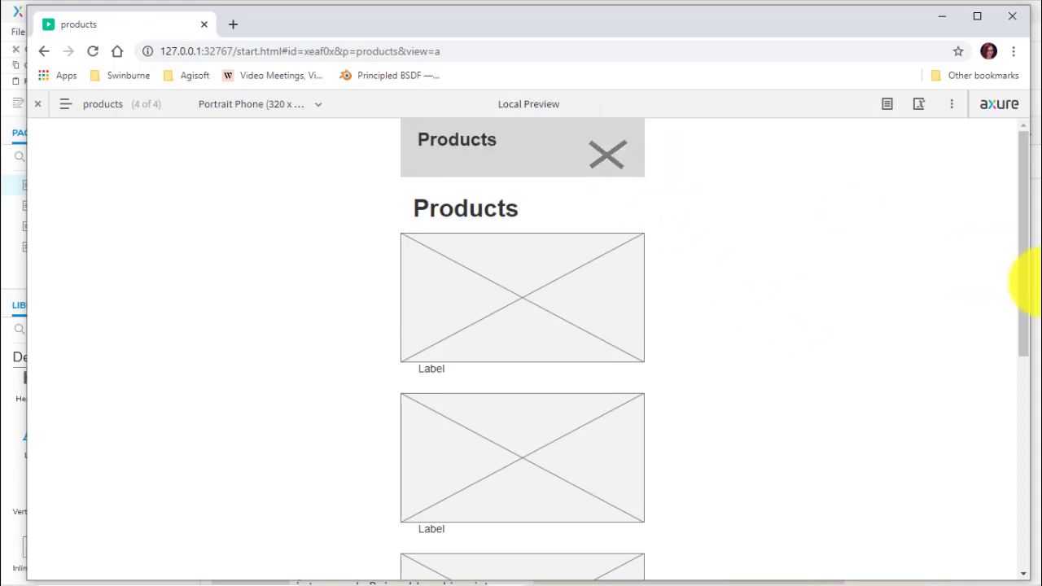
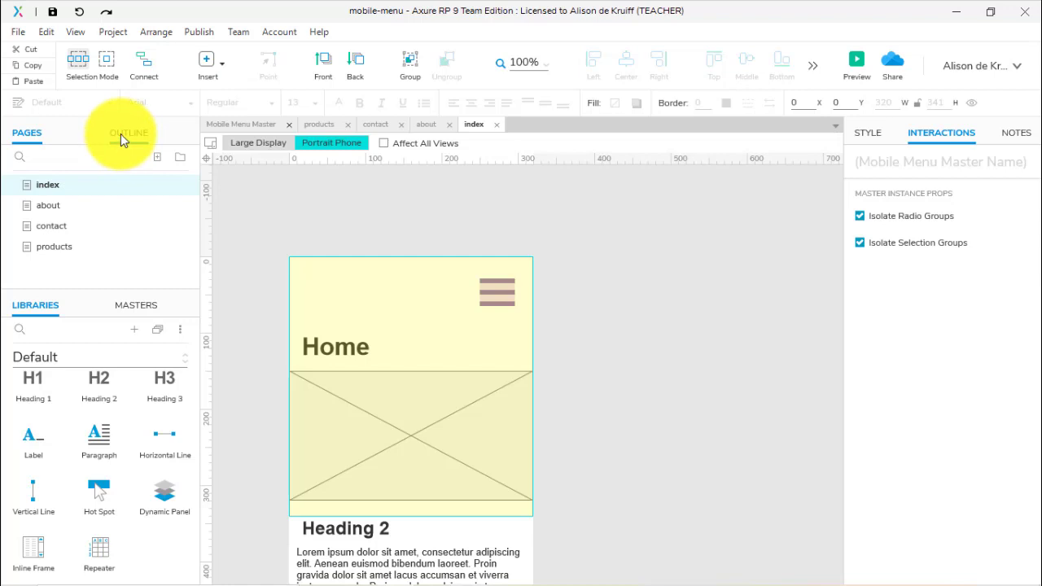
Show the index page's outline, switch to the Large Display view and examine the widgets that are not placed there.
left_click(120, 135)
mouse_move(49, 207)
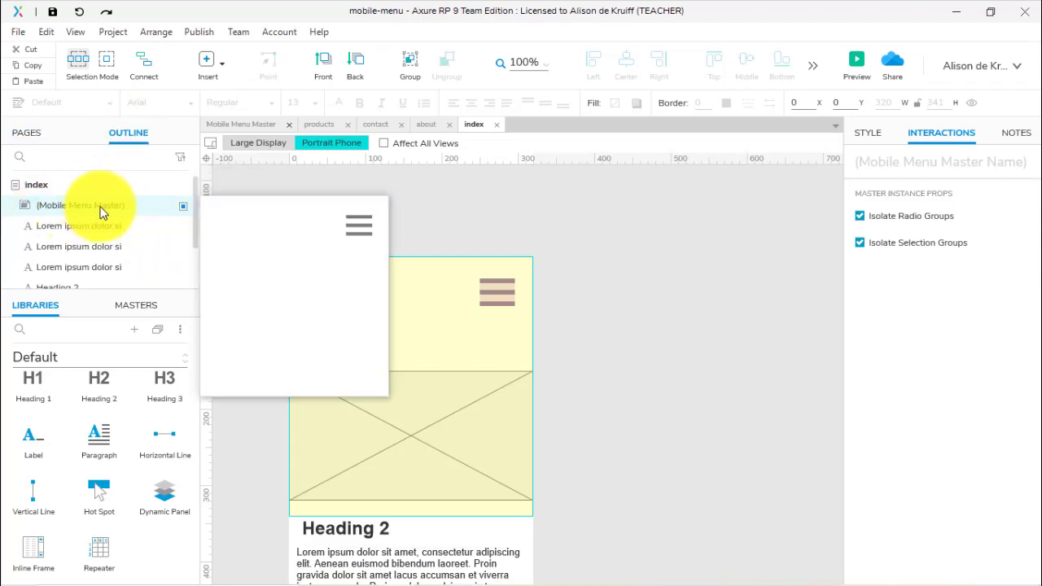
left_click(258, 146)
mouse_move(90, 250)
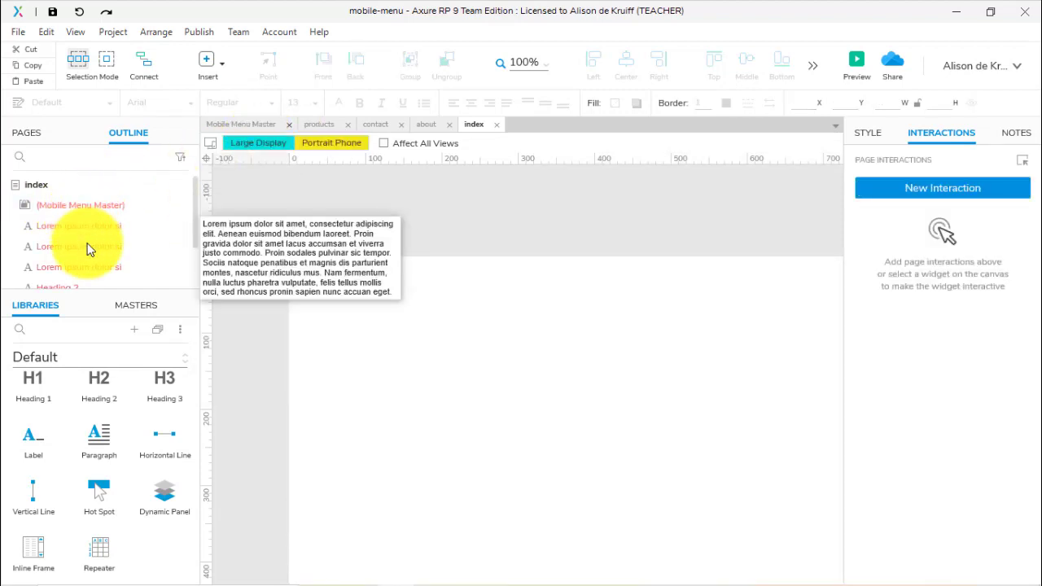
scroll(197, 256, "down", 2)
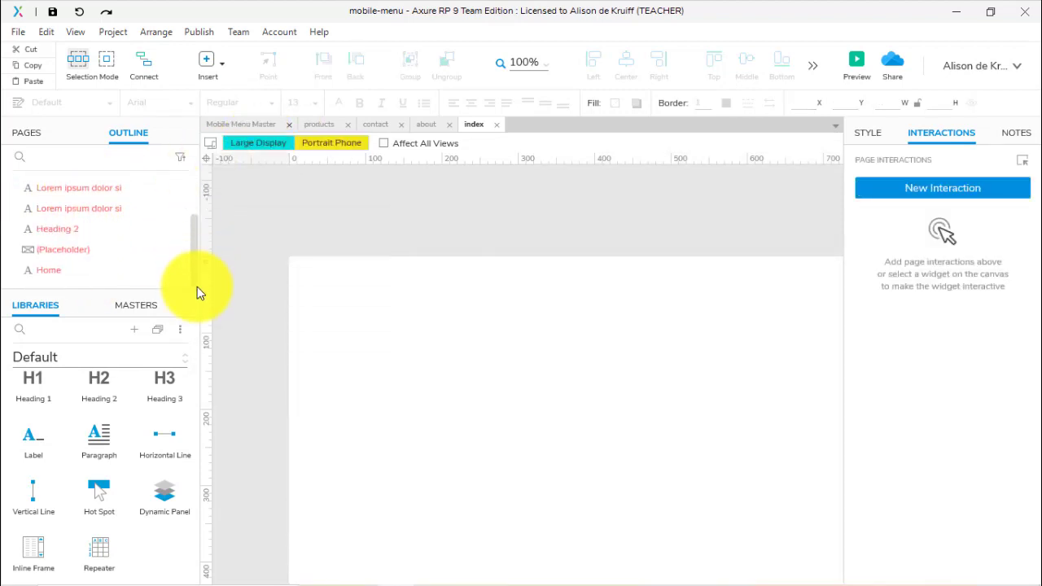
scroll(196, 188, "up", 3)
mouse_move(190, 232)
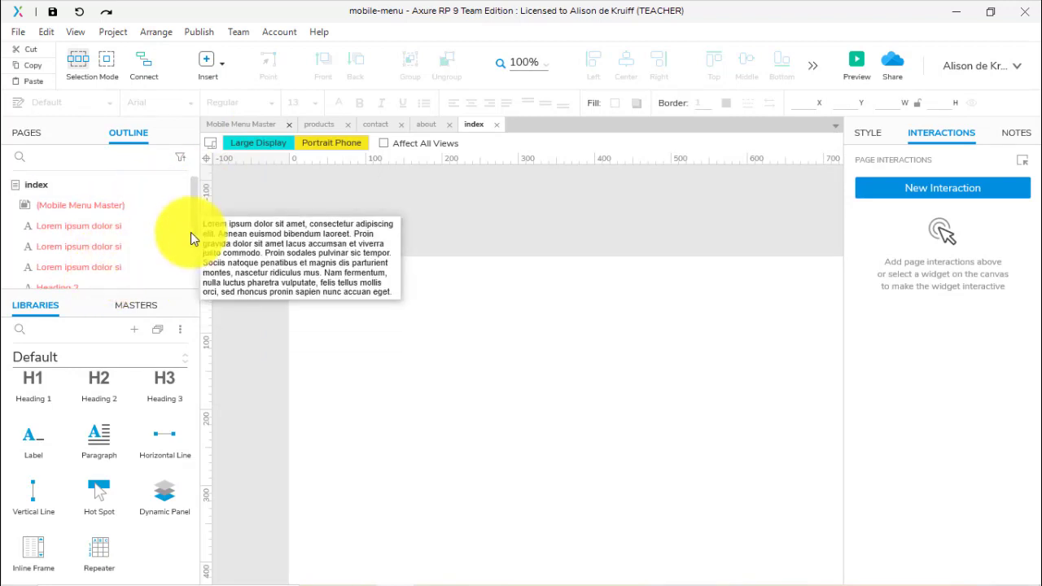
Place the Home heading, the placeholder and Heading 2 in the Large Display view of the index page.
scroll(196, 260, "down", 2)
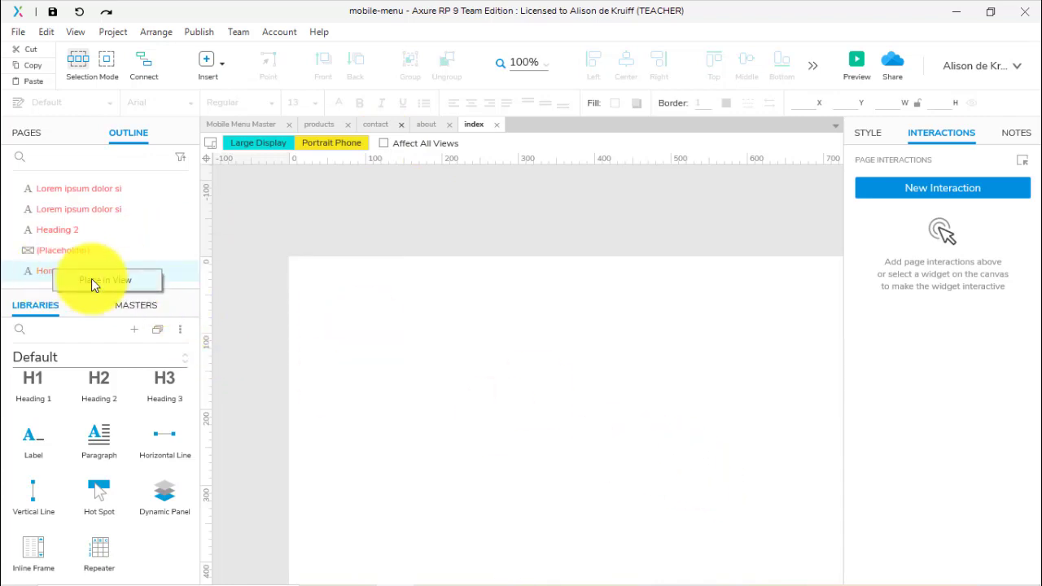
left_click(91, 278)
right_click(71, 251)
left_click(66, 244)
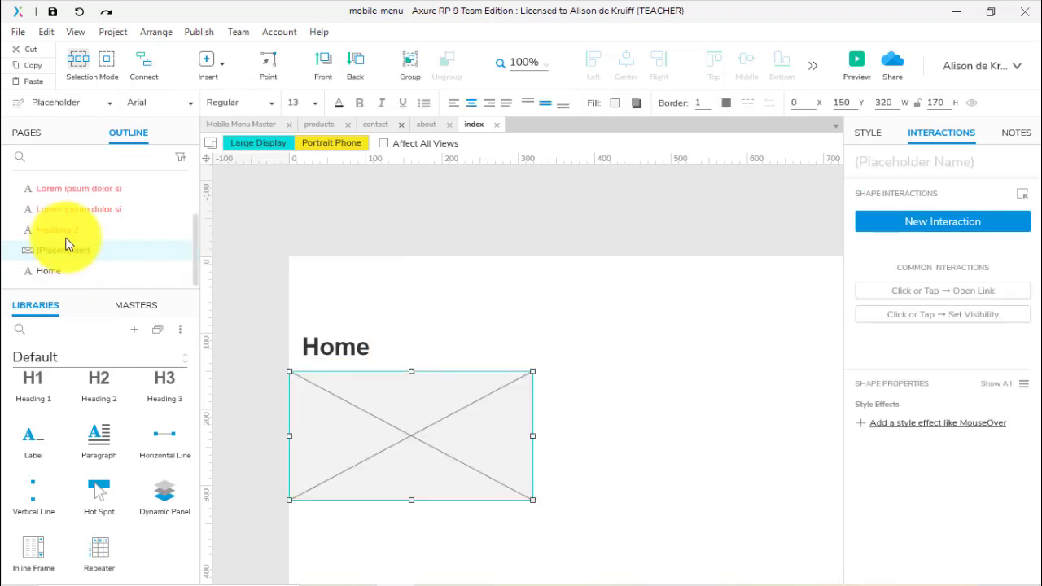
right_click(60, 228)
left_click(97, 238)
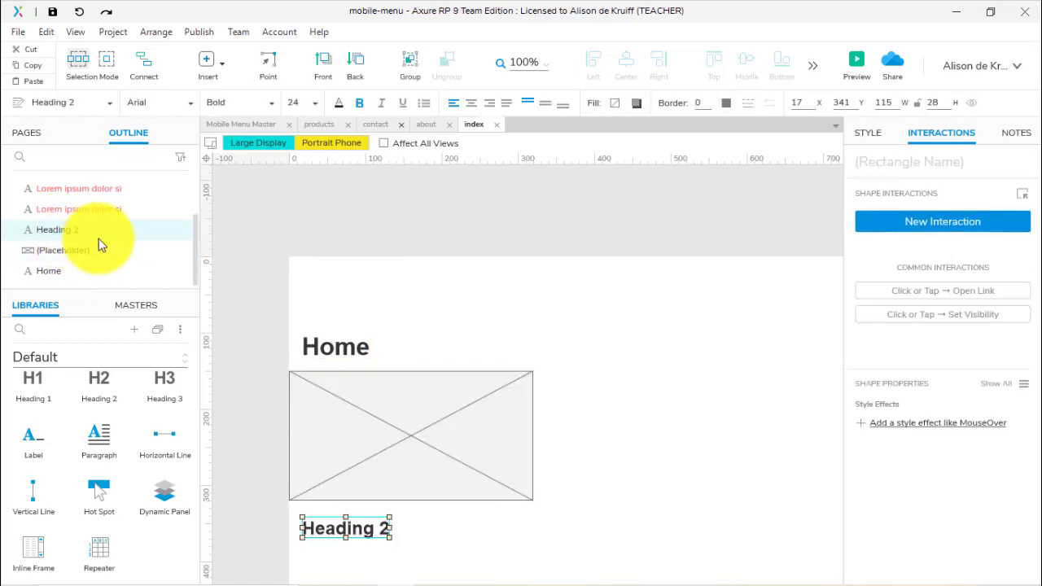
Place the three Lorem ipsum paragraphs in the Large Display view.
right_click(74, 213)
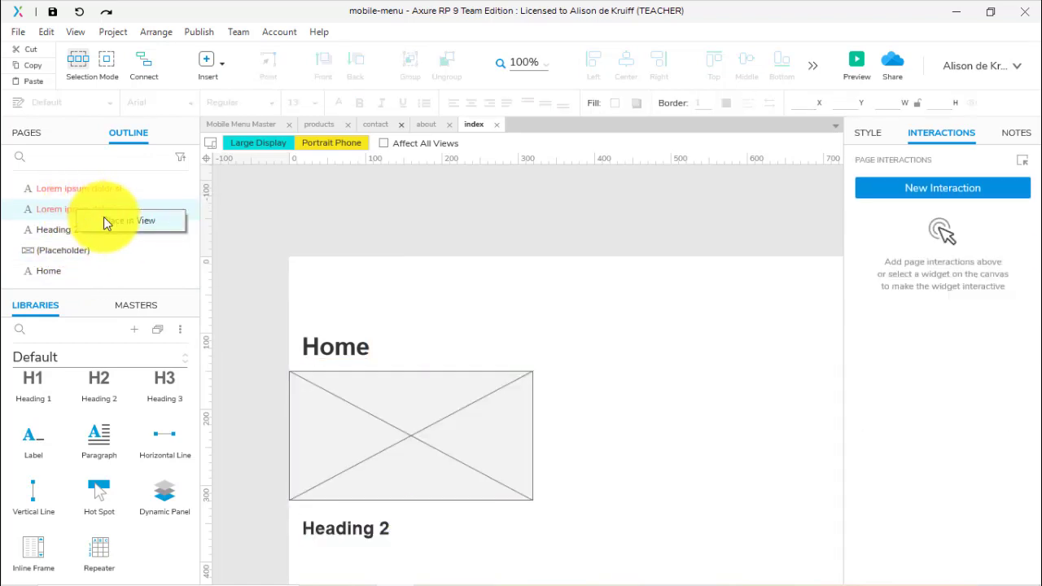
left_click(110, 220)
scroll(143, 227, "up", 2)
right_click(116, 244)
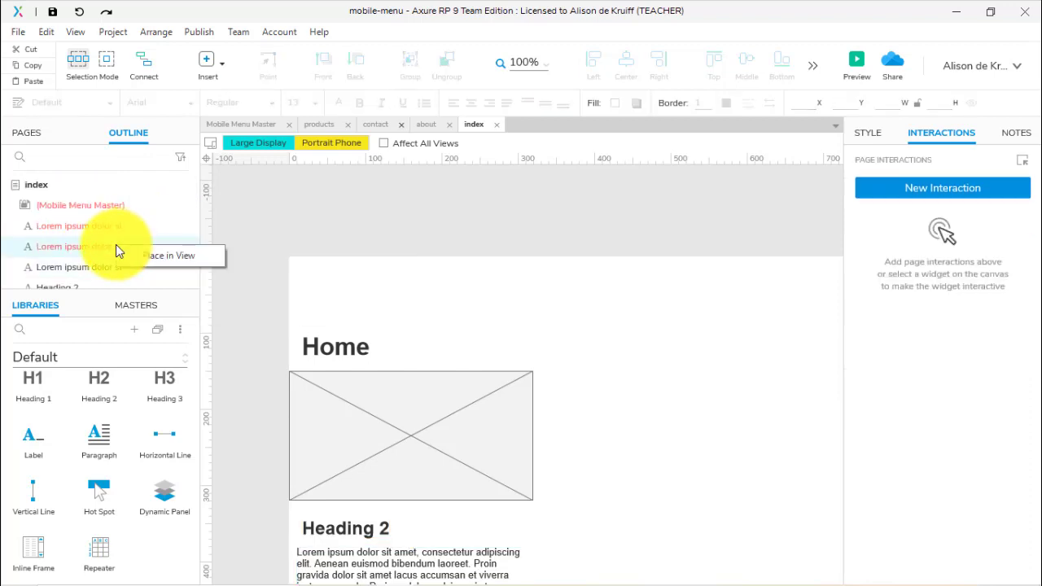
left_click(155, 255)
right_click(103, 227)
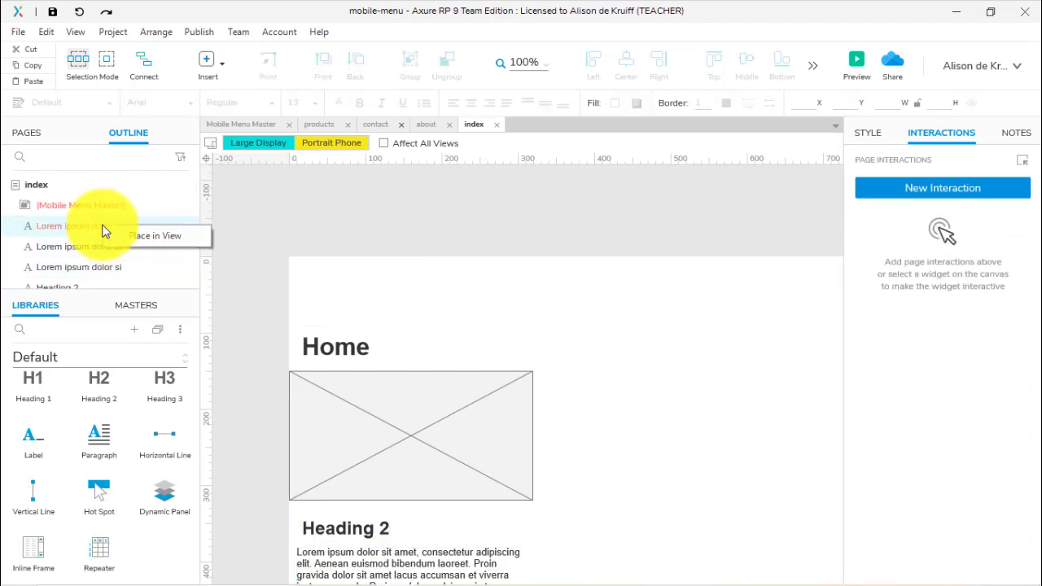
left_click(138, 237)
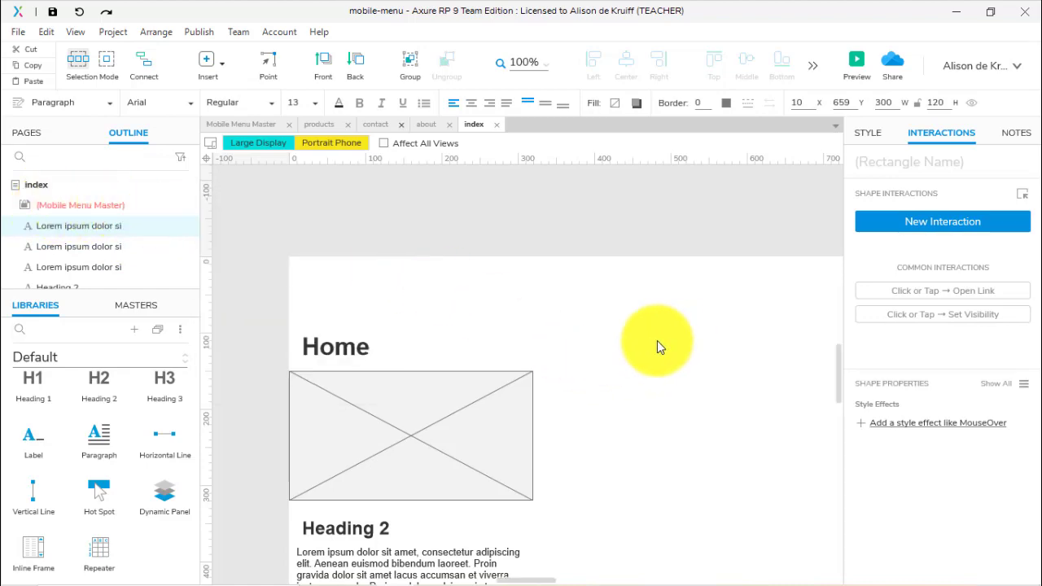
Arrange the paragraphs in one row, moving the second to X 393, Y 380 and the third to X 811, Y 380.
scroll(657, 341, "down", 5)
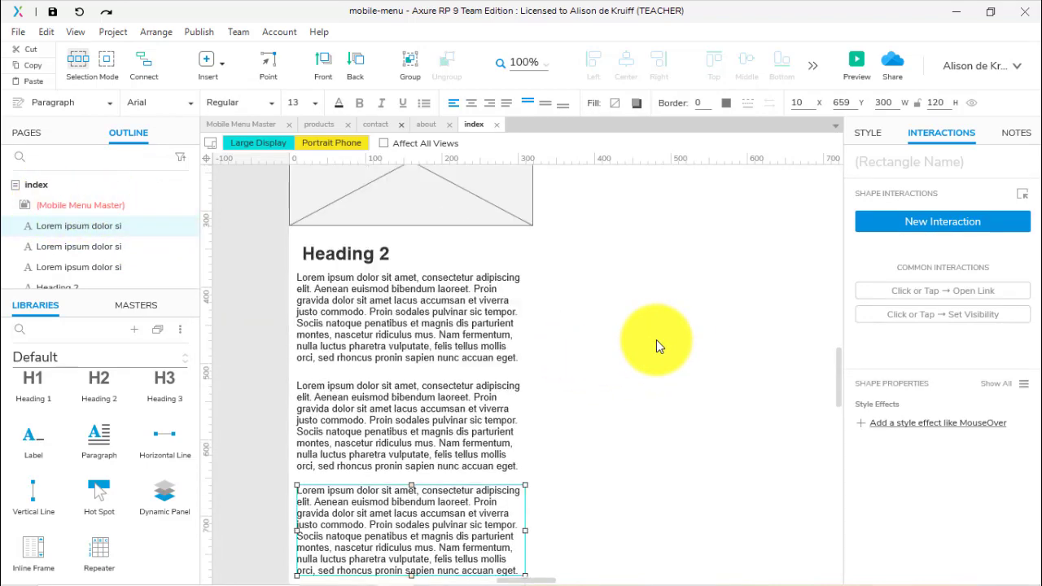
scroll(657, 342, "up", 1)
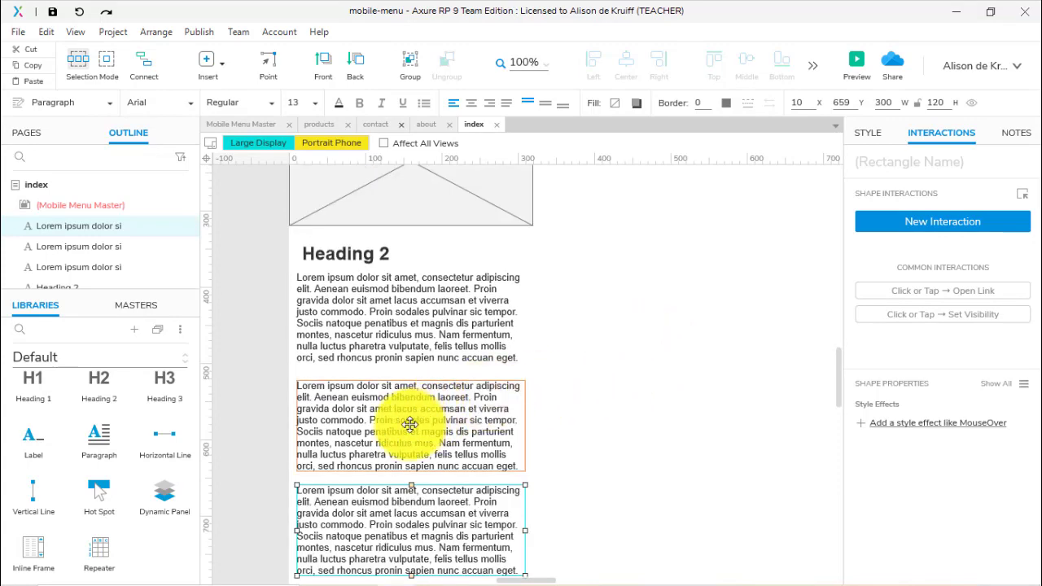
left_click_drag(409, 424, 701, 319)
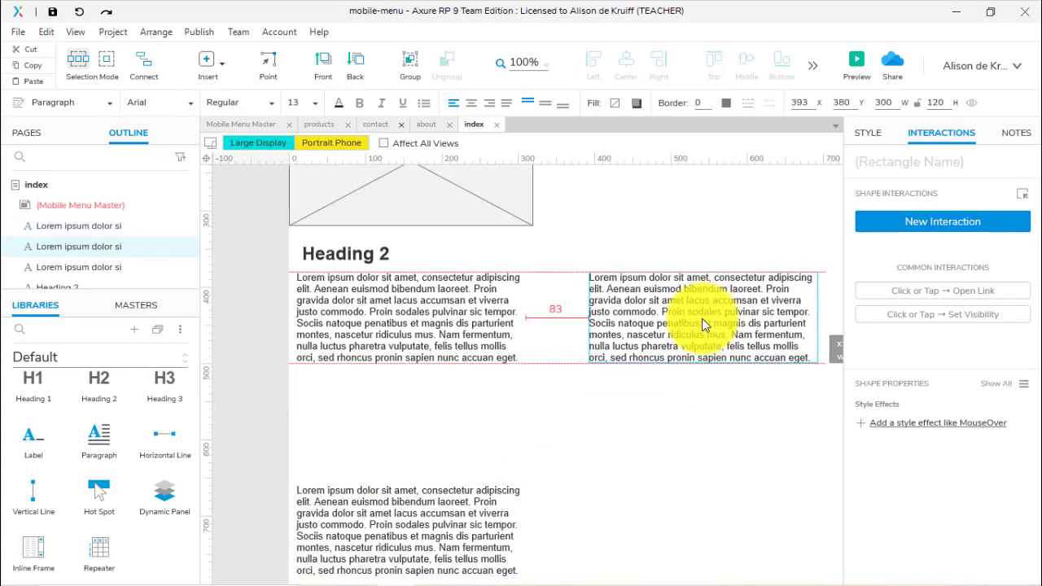
left_click_drag(393, 509, 479, 302)
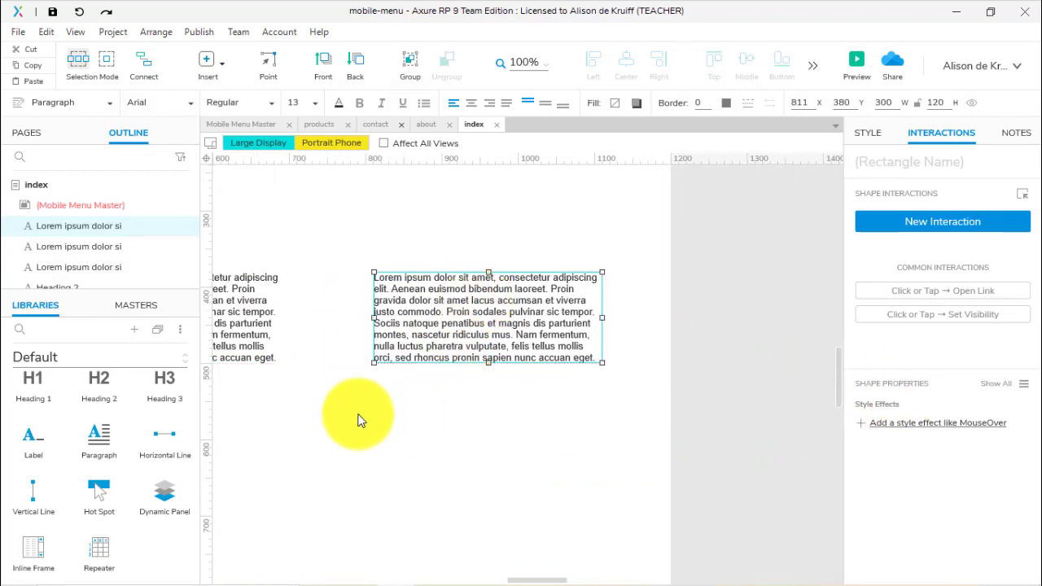
Copy the image placeholder above the second and third paragraphs, with the last copy at X 811, Y 150.
scroll(337, 411, "down", 3, "ctrl")
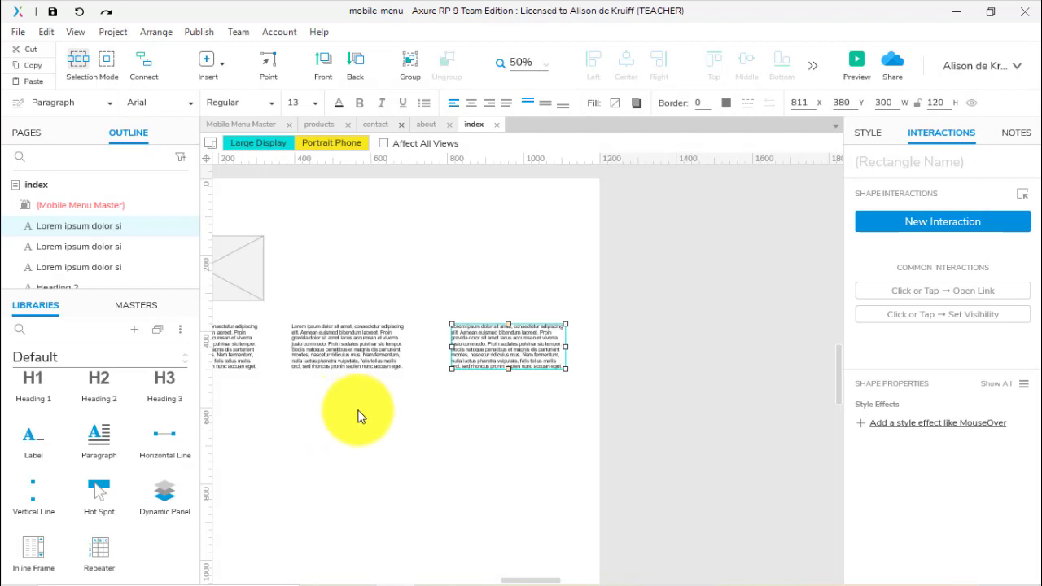
left_click_drag(431, 419, 516, 419)
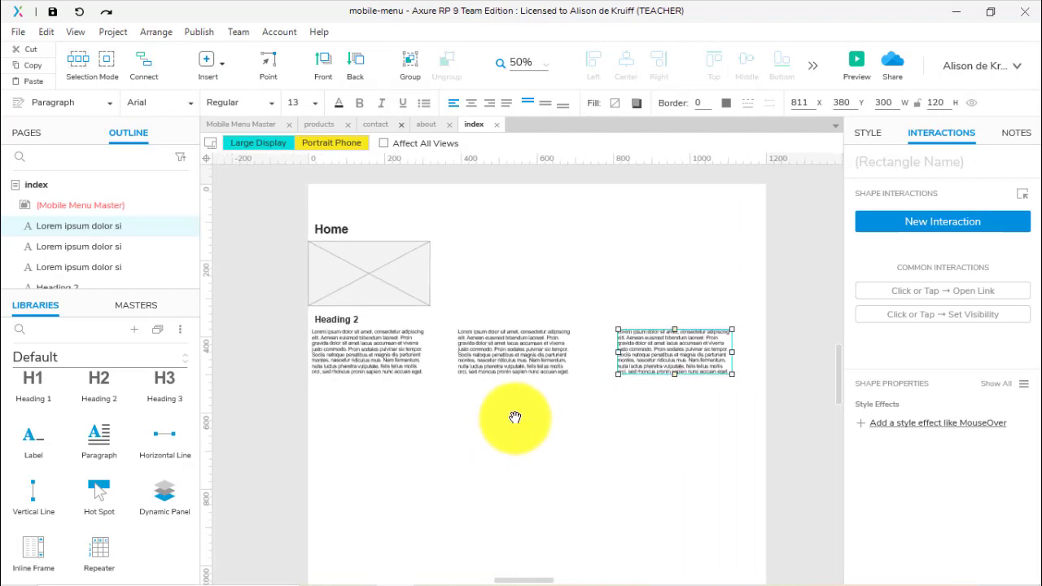
left_click(408, 283)
left_click_drag(407, 282, 686, 263)
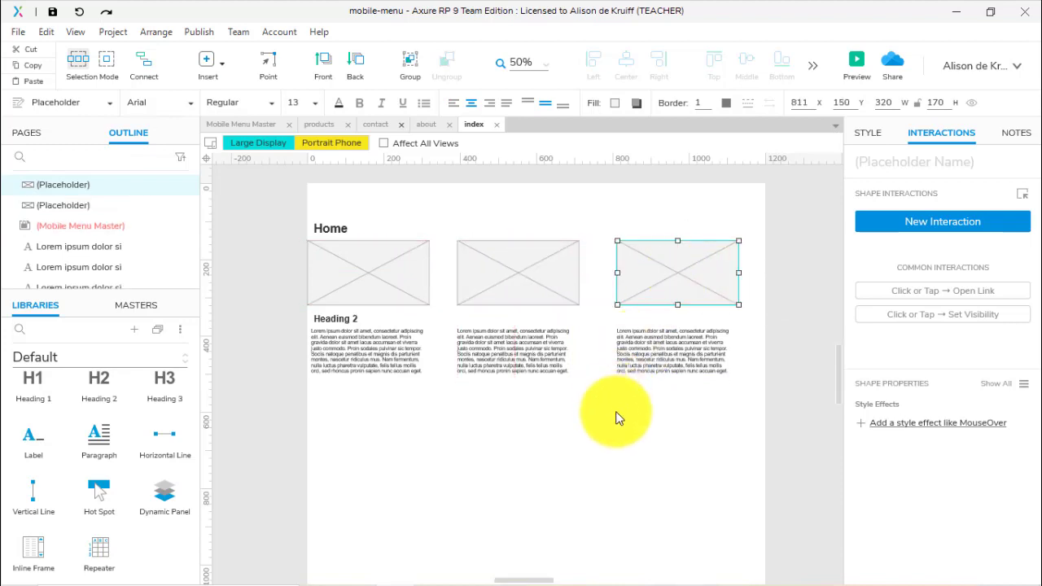
left_click(616, 411)
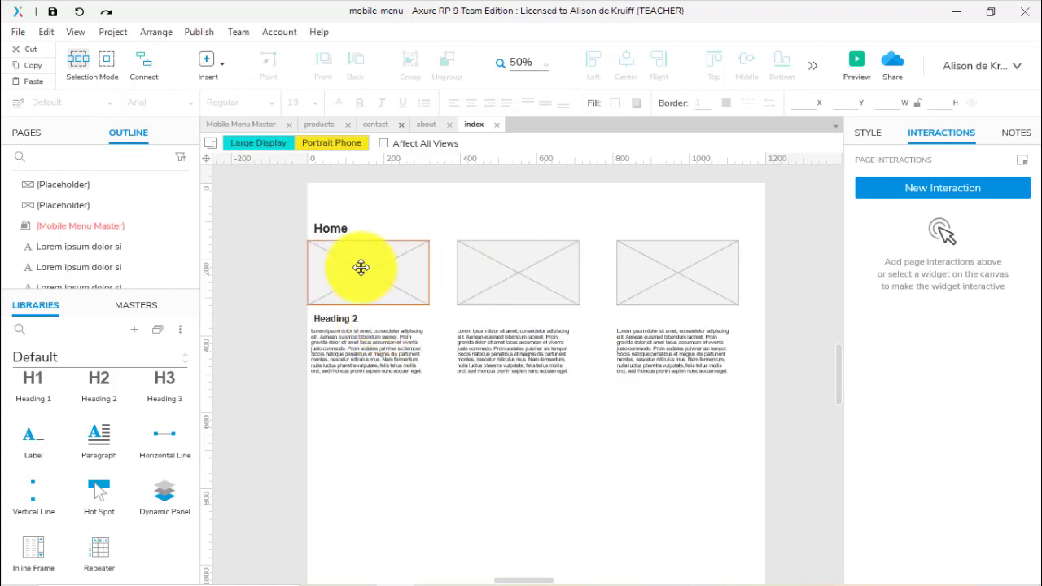
Move the Mobile Menu Master above the two placeholder copies in the index page's outline so it is the frontmost item.
left_click_drag(361, 267, 60, 179)
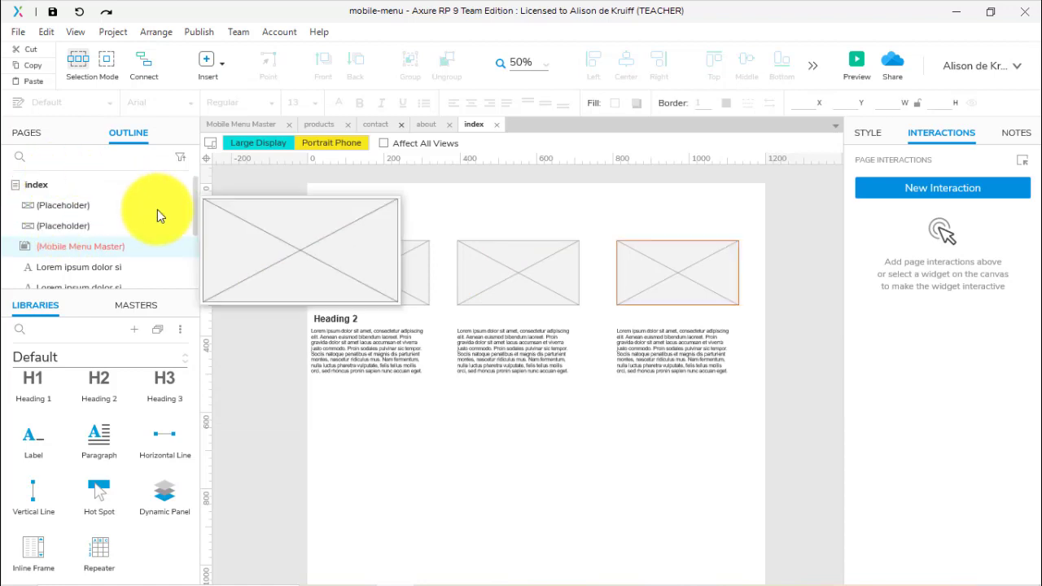
left_click_drag(86, 251, 81, 188)
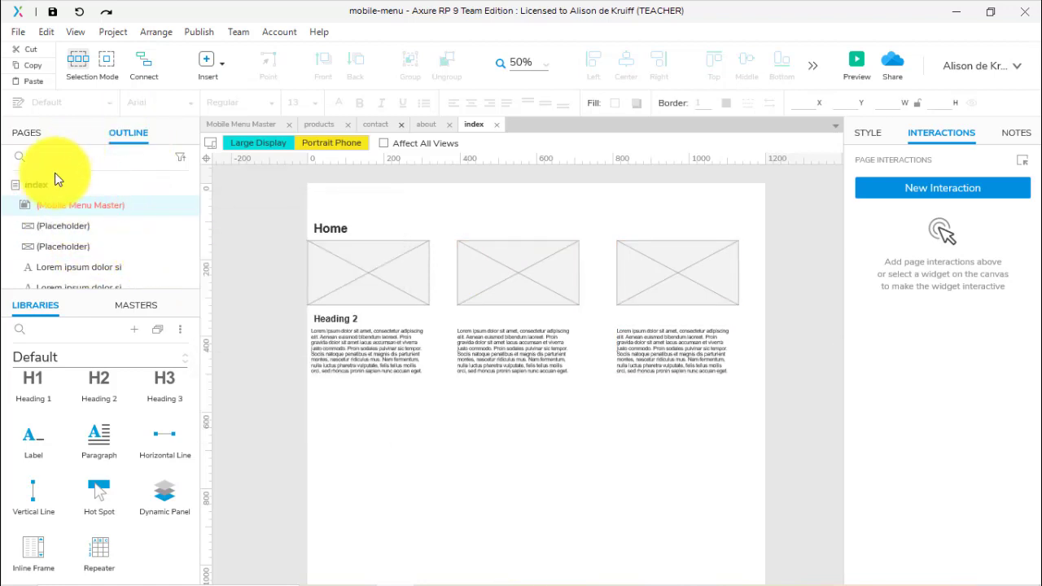
mouse_move(45, 208)
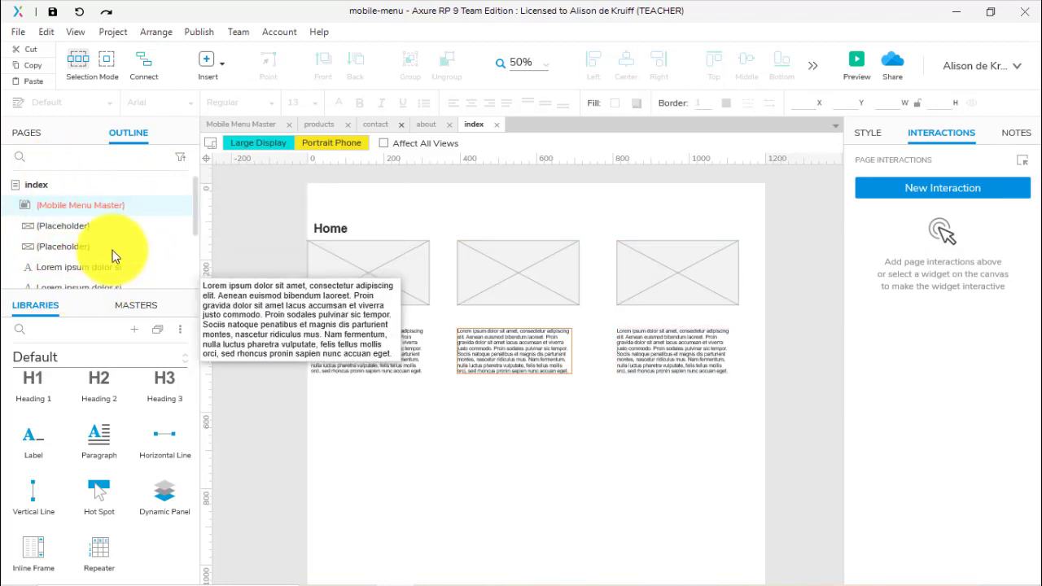
In the Portrait Phone view, move the second placeholder and its paragraph below the first paragraph in the phone column.
left_click(322, 146)
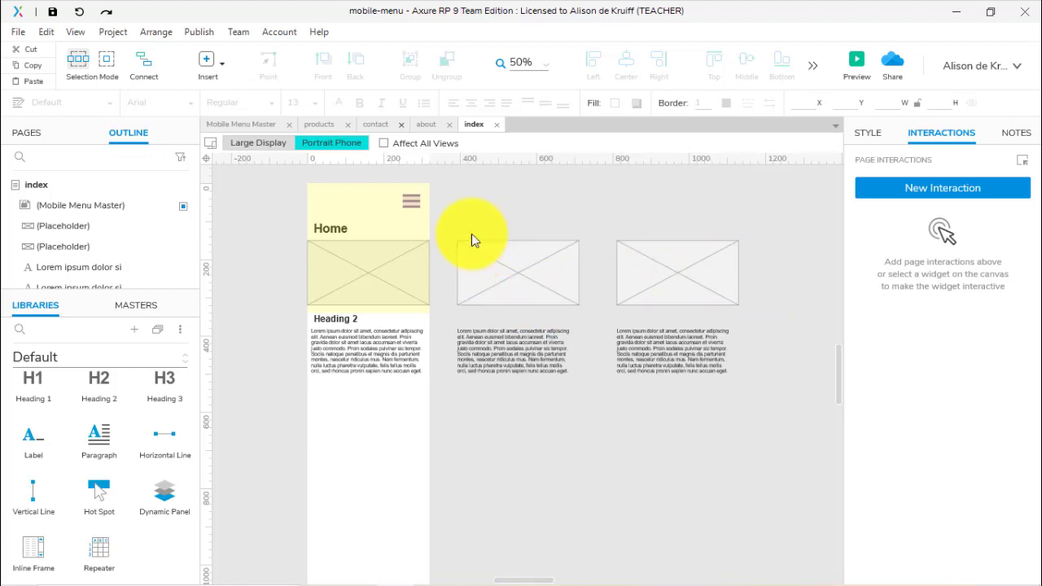
left_click_drag(448, 201, 546, 374)
left_click_drag(531, 305, 380, 439)
Move the third placeholder and paragraph below the second pair at X 0, Y 936, and compare the Large Display and Portrait Phone layouts.
left_click_drag(608, 228, 735, 360)
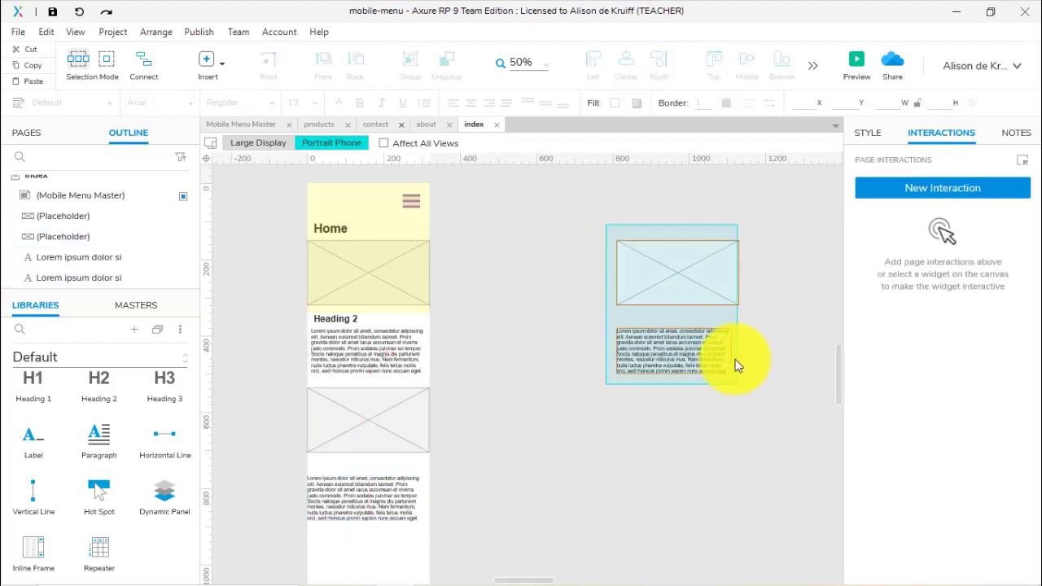
left_click_drag(640, 382, 392, 512)
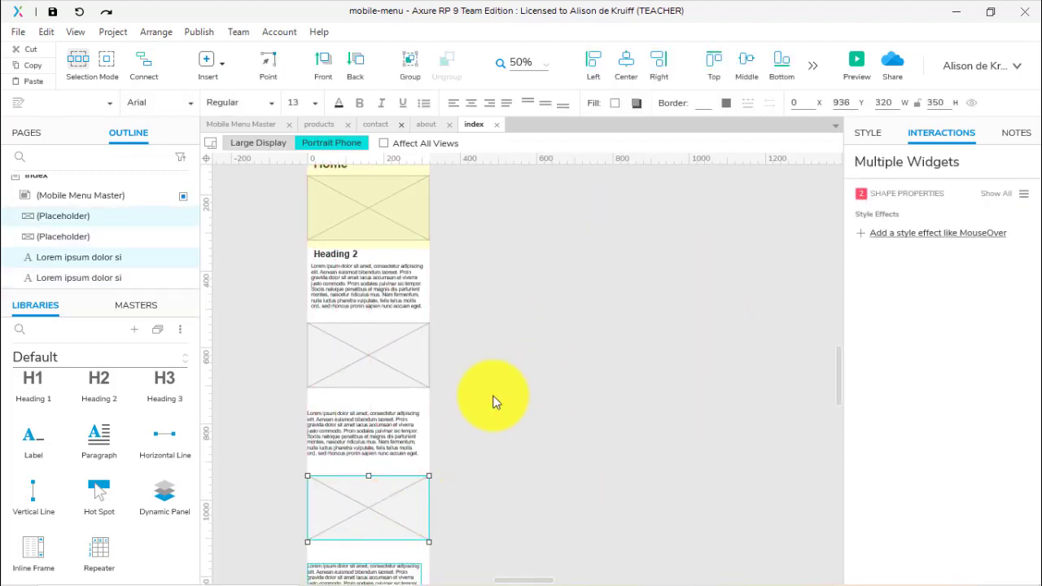
left_click(274, 143)
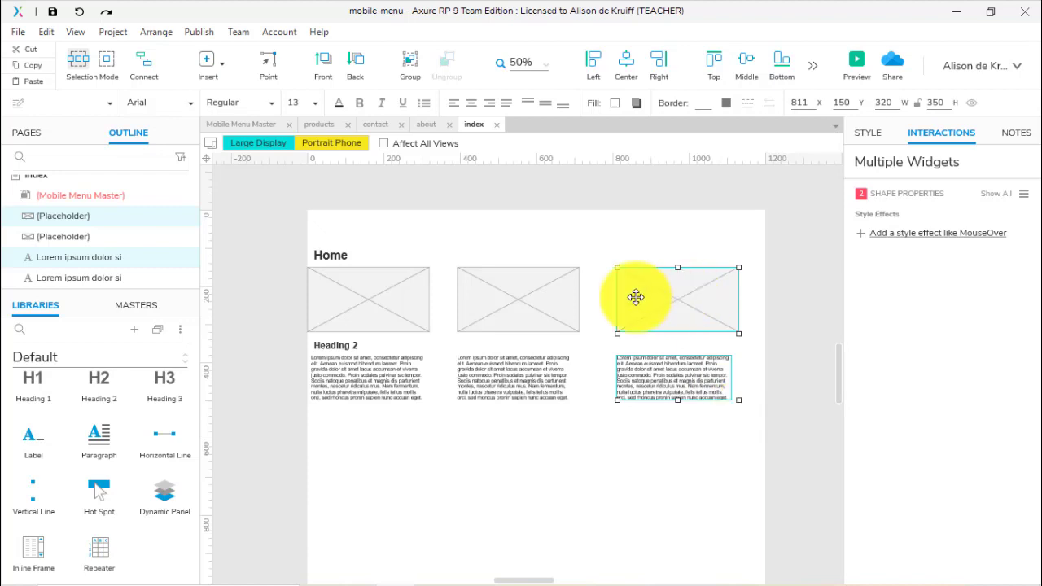
left_click(335, 143)
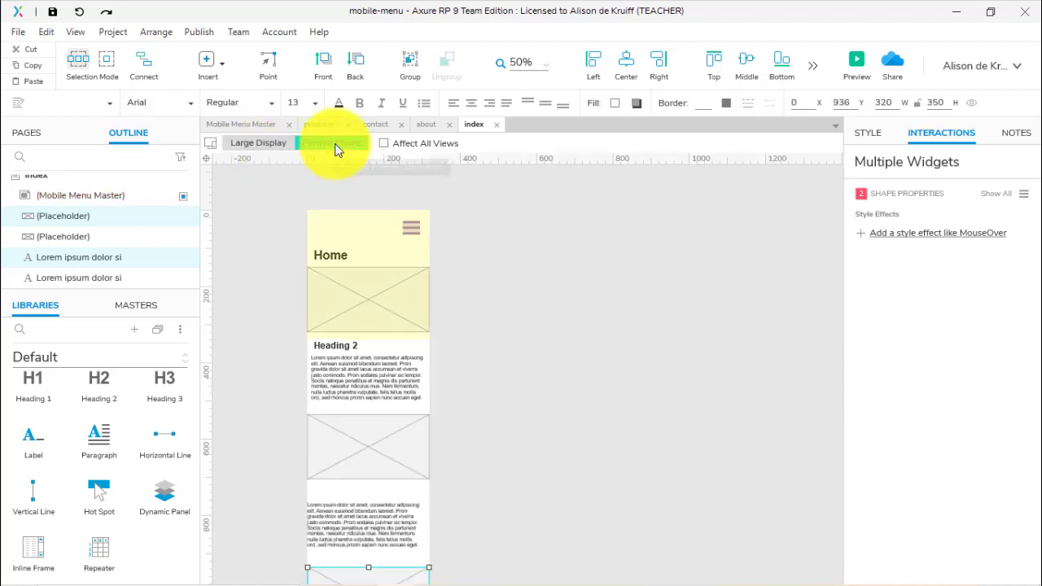
left_click(384, 143)
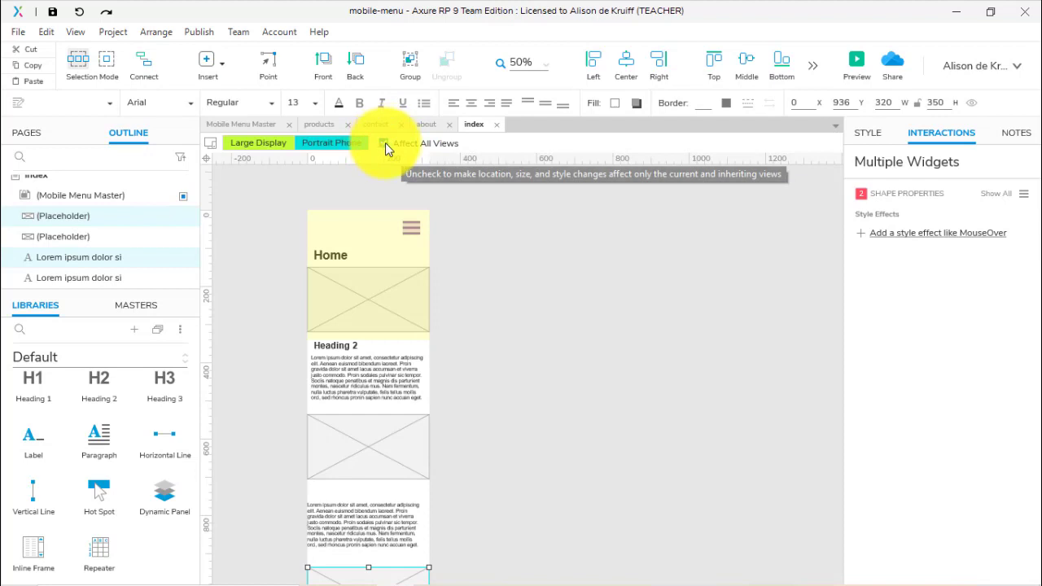
left_click(385, 142)
left_click_drag(423, 244, 116, 148)
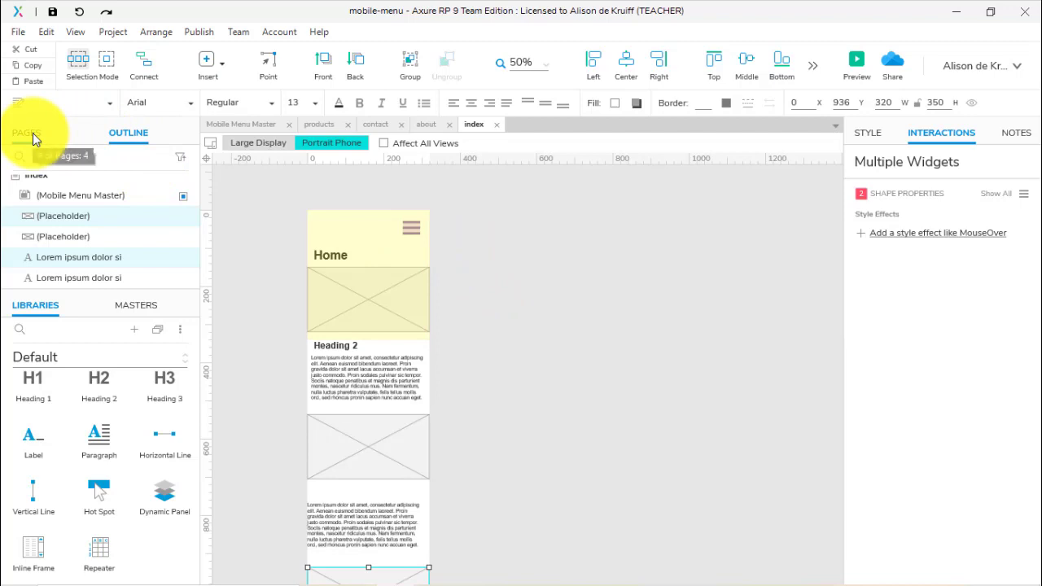
Place the about page's two placeholders, paragraph, Heading 3 and About Us heading in the Large Display view.
left_click(425, 125)
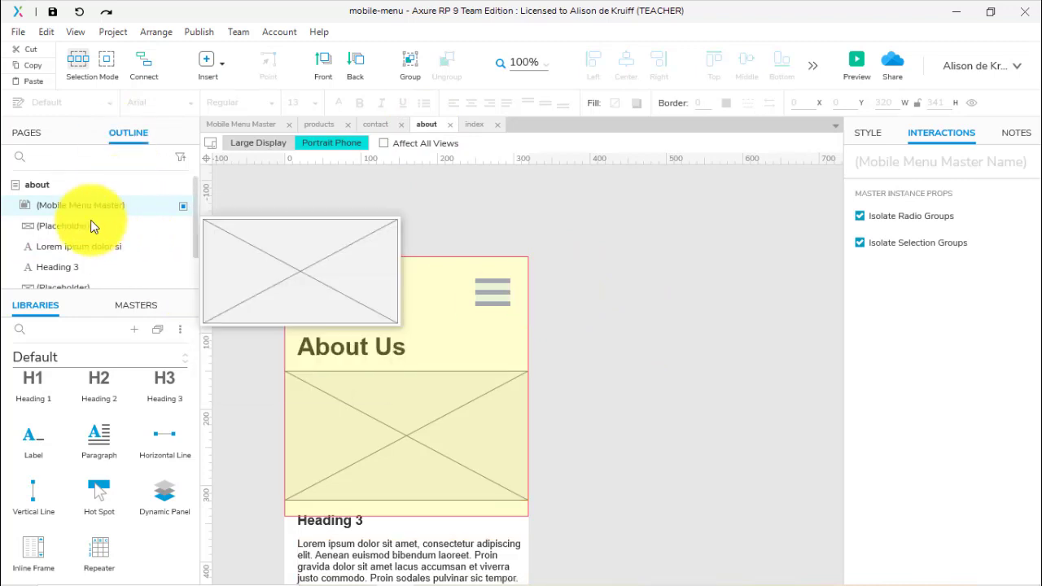
left_click(253, 142)
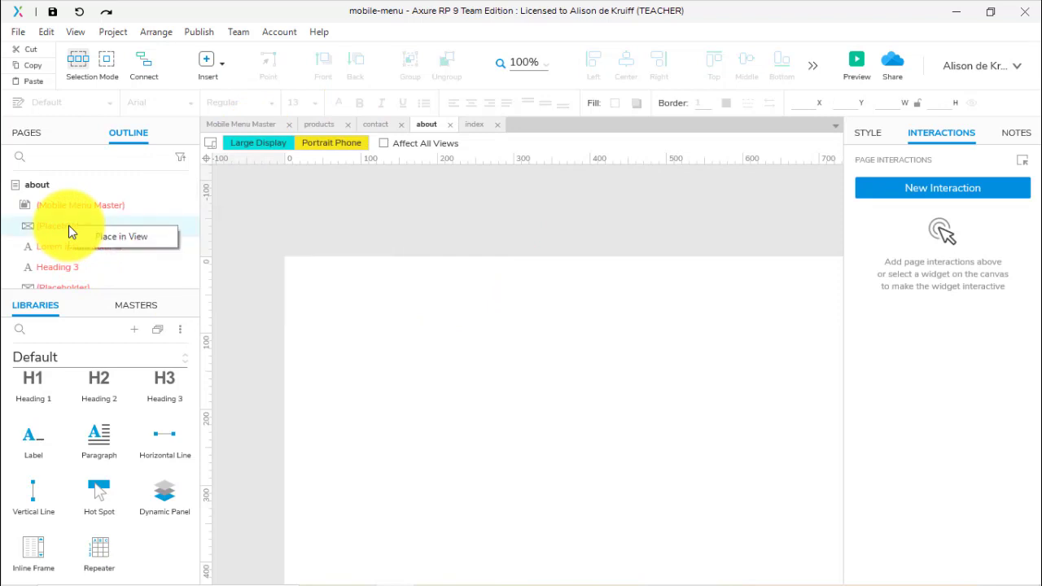
left_click(102, 253)
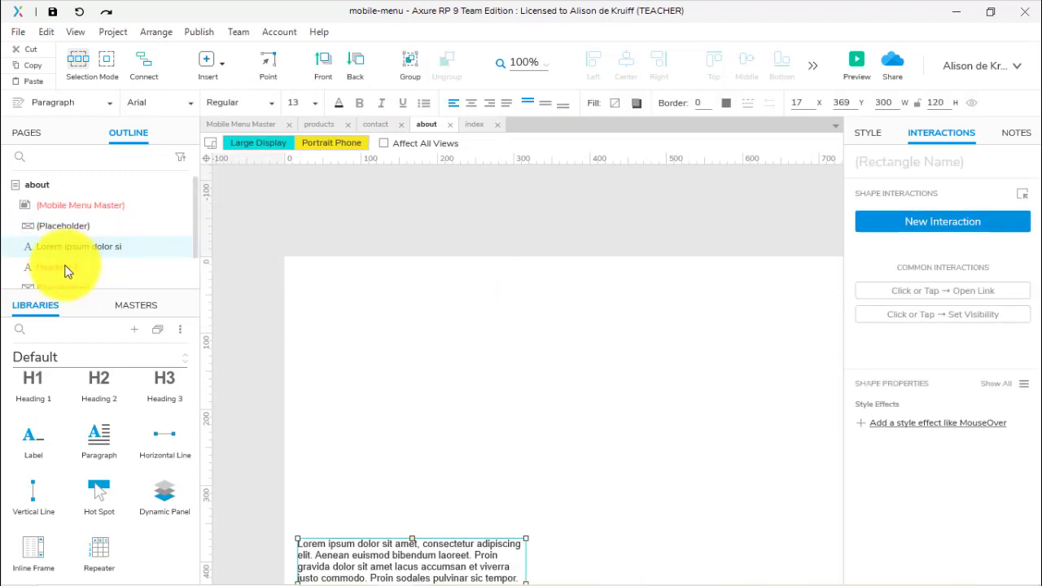
left_click(98, 264)
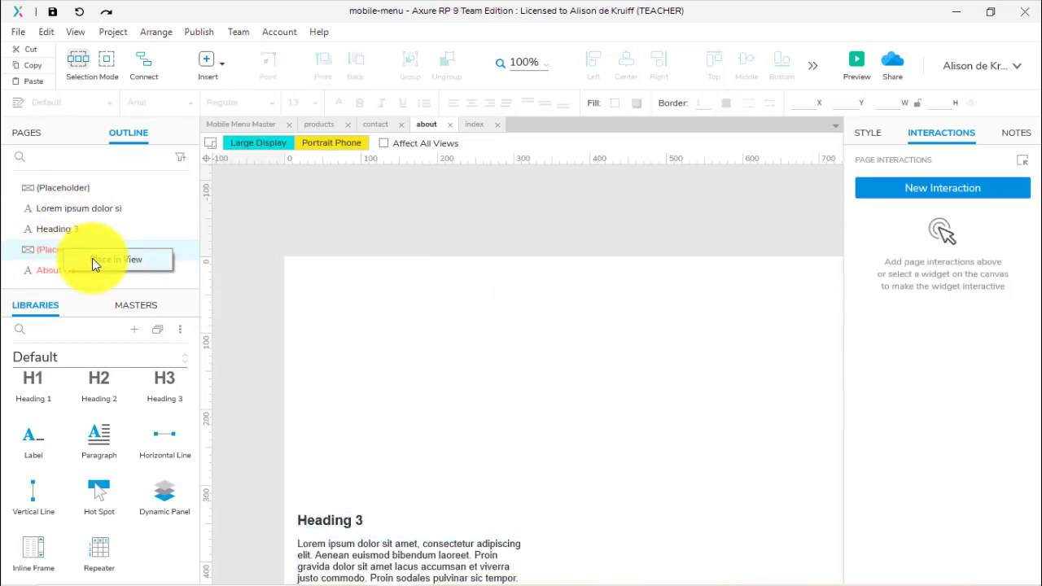
left_click(82, 252)
left_click(91, 272)
scroll(566, 429, "down", 3)
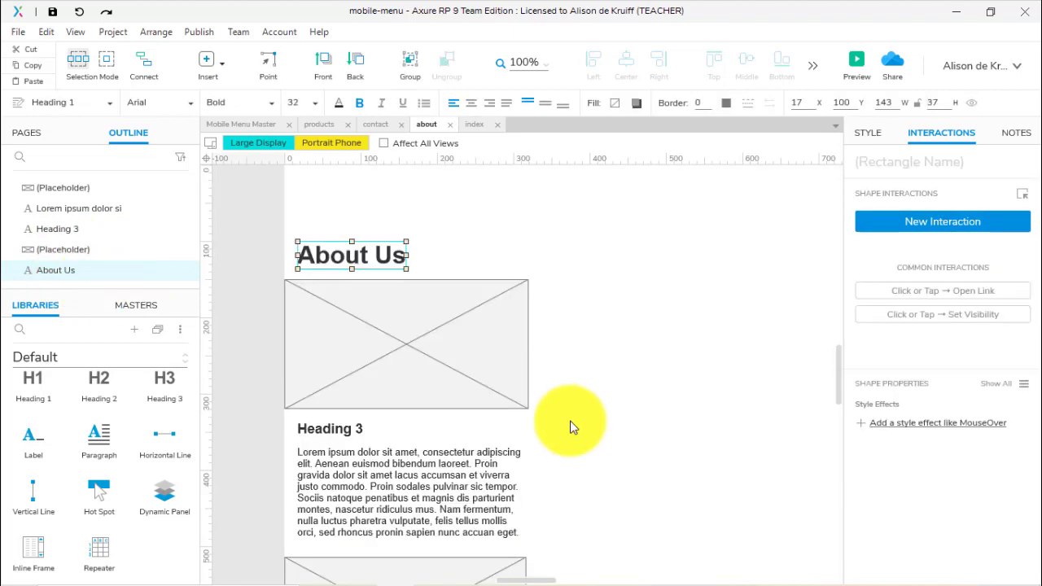
Move the lower placeholder to X 400, Y 150 and add a copy of it at X 833, Y 150.
scroll(569, 426, "up", 1)
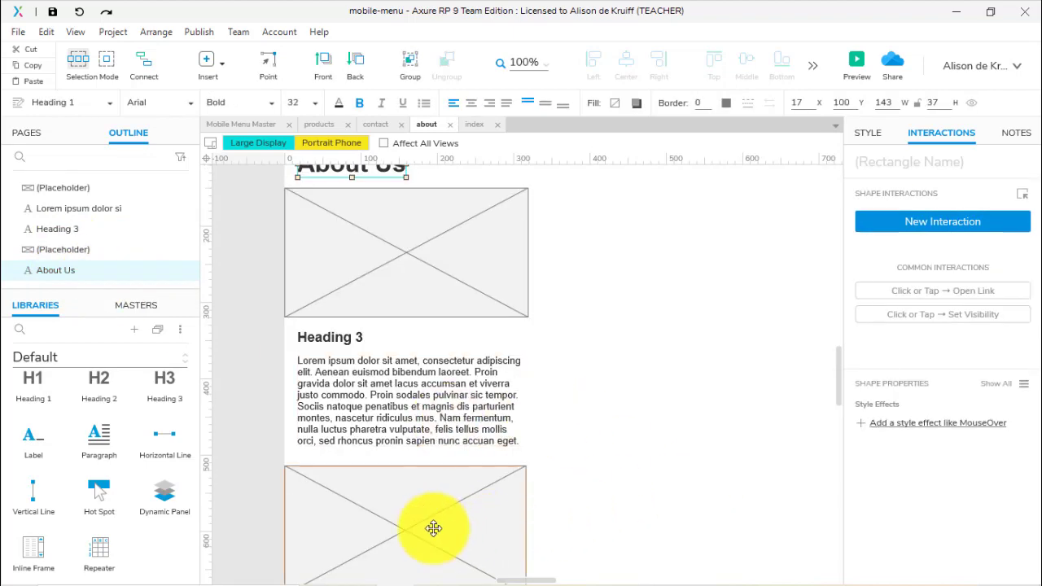
left_click_drag(433, 529, 738, 254)
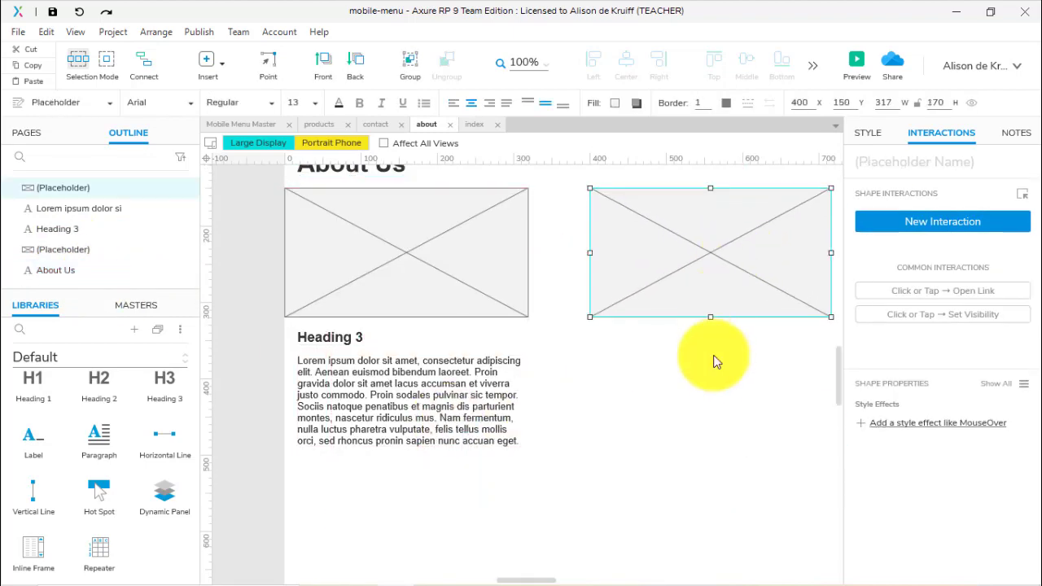
scroll(714, 359, "down", 1)
scroll(667, 423, "up", 1)
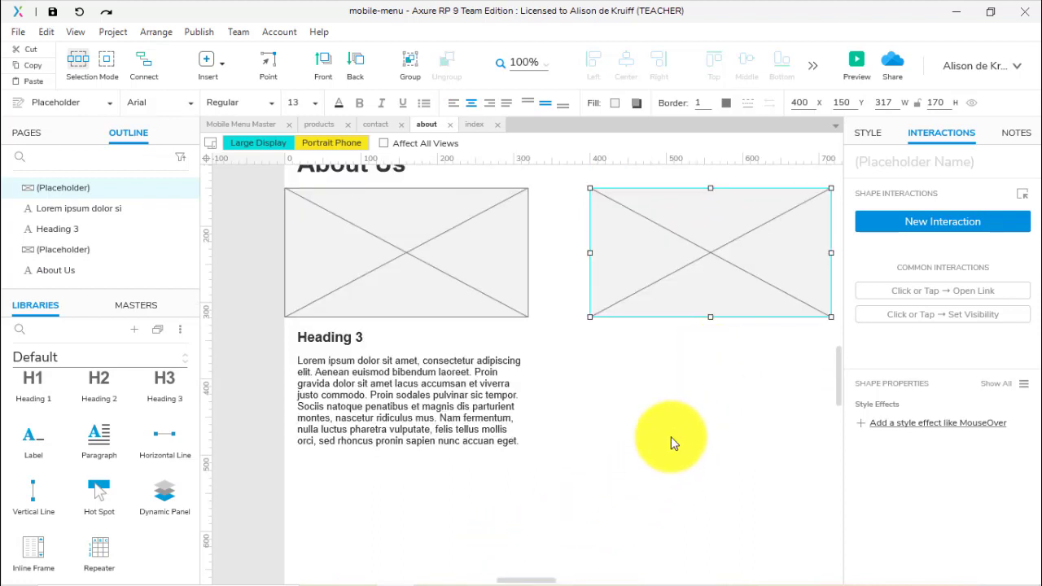
key("ctrl+minus")
key("ctrl+minus")
key("ctrl+minus")
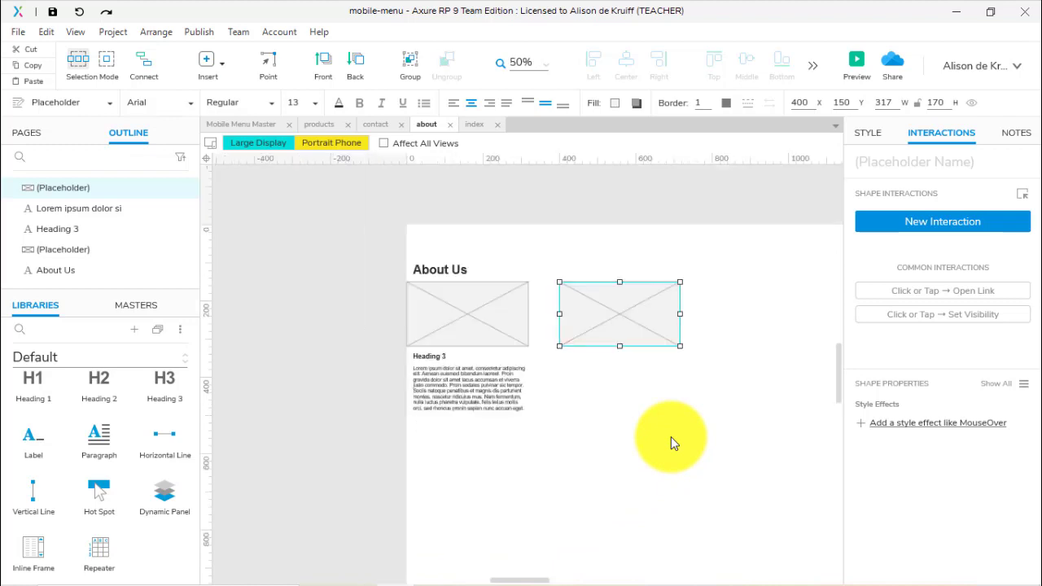
left_click_drag(663, 440, 535, 435)
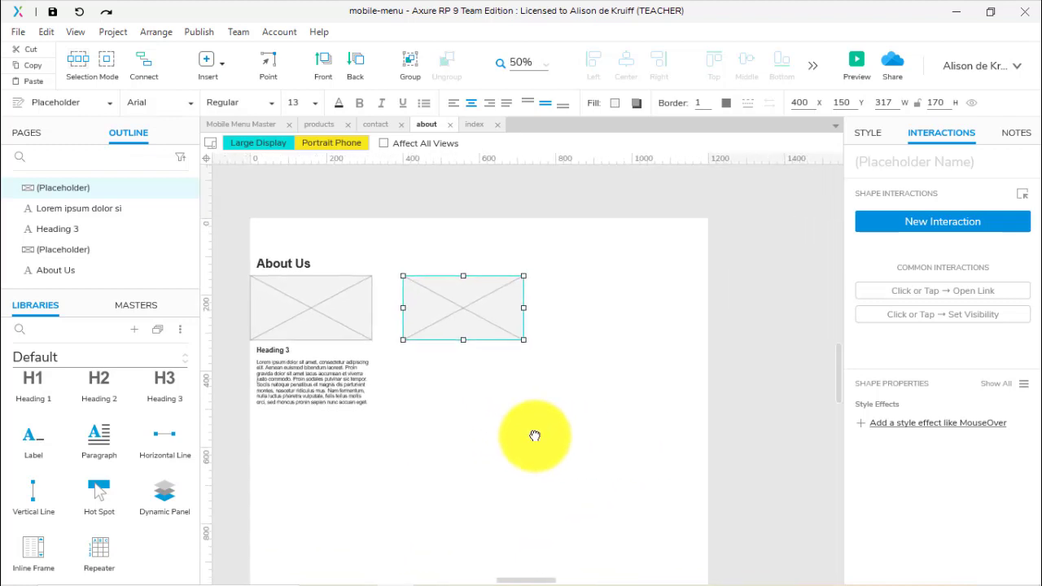
left_click(484, 313)
left_click_drag(484, 313, 642, 319)
key("ctrl+z")
Move Heading 3 and its paragraph beneath the middle placeholder, and the About Us heading above it at X 400, Y 100.
left_click(298, 379)
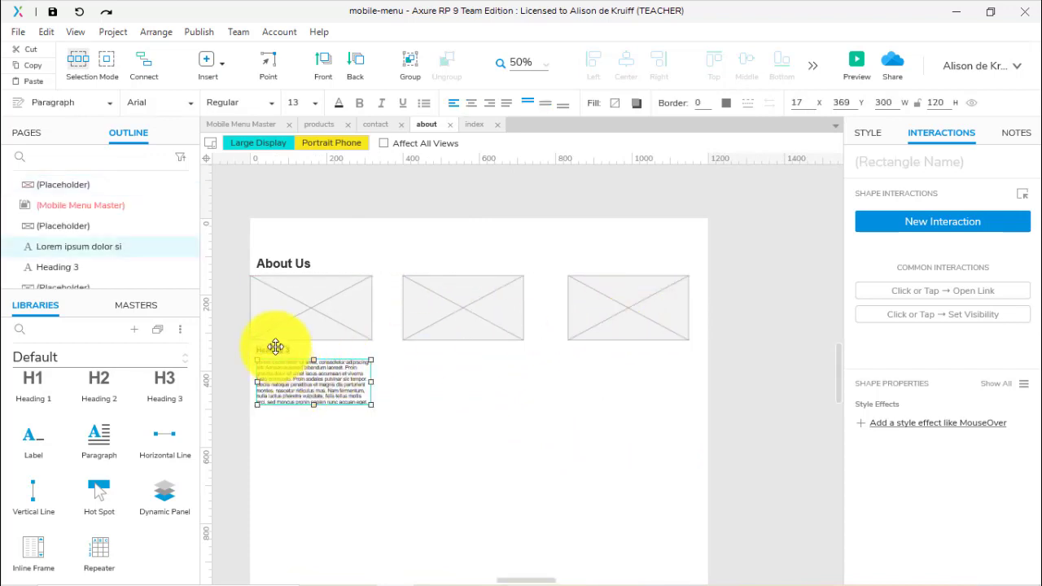
left_click(275, 347, "shift")
left_click_drag(275, 347, 419, 352)
left_click(552, 465)
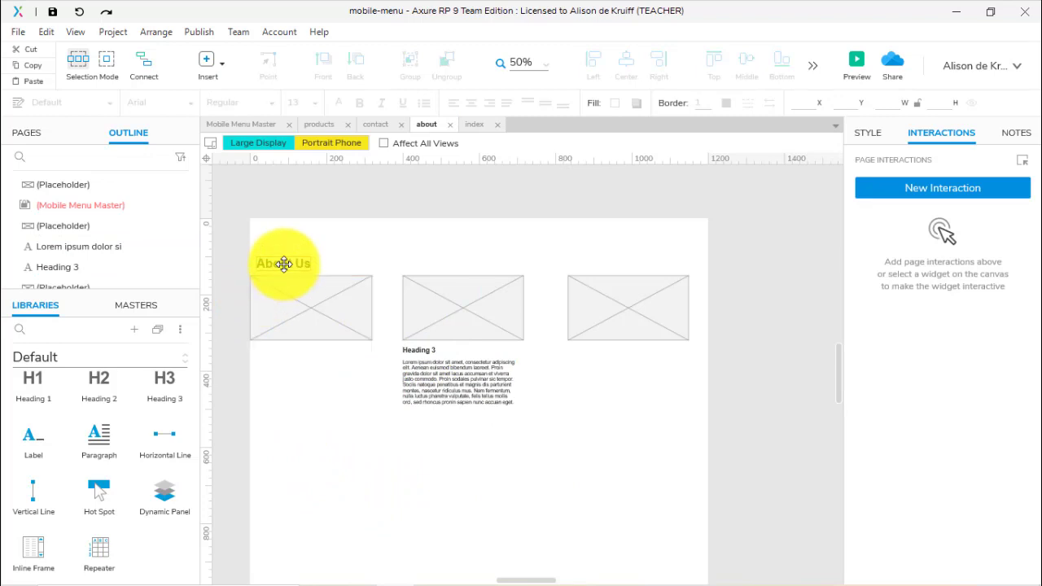
left_click_drag(283, 264, 426, 276)
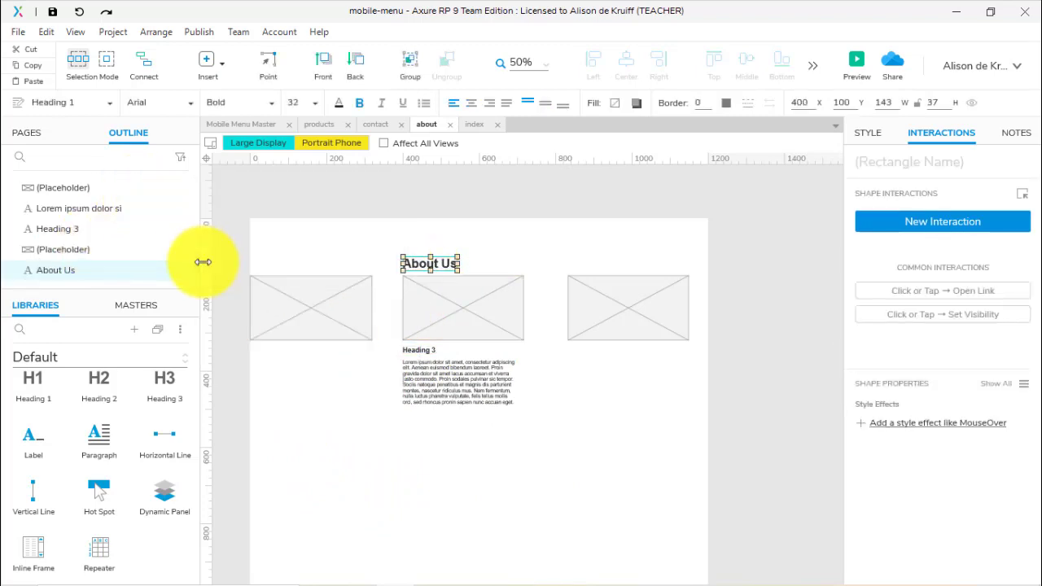
In the Portrait Phone view, move the About Us heading to X 17, Y 100, and the middle placeholder with its heading and paragraph to X 0, Y 361.
scroll(194, 252, "up", 2)
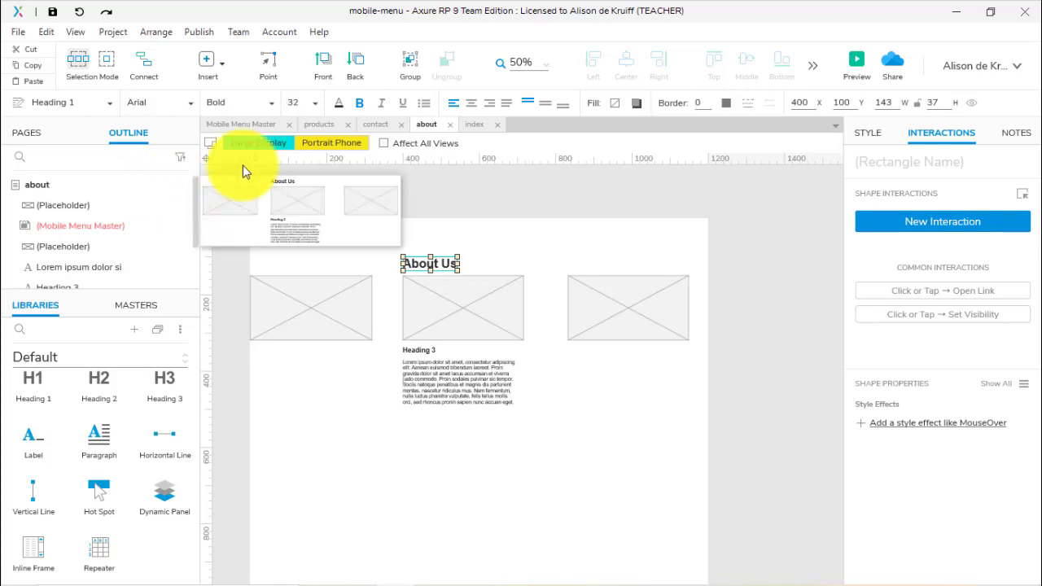
left_click(314, 143)
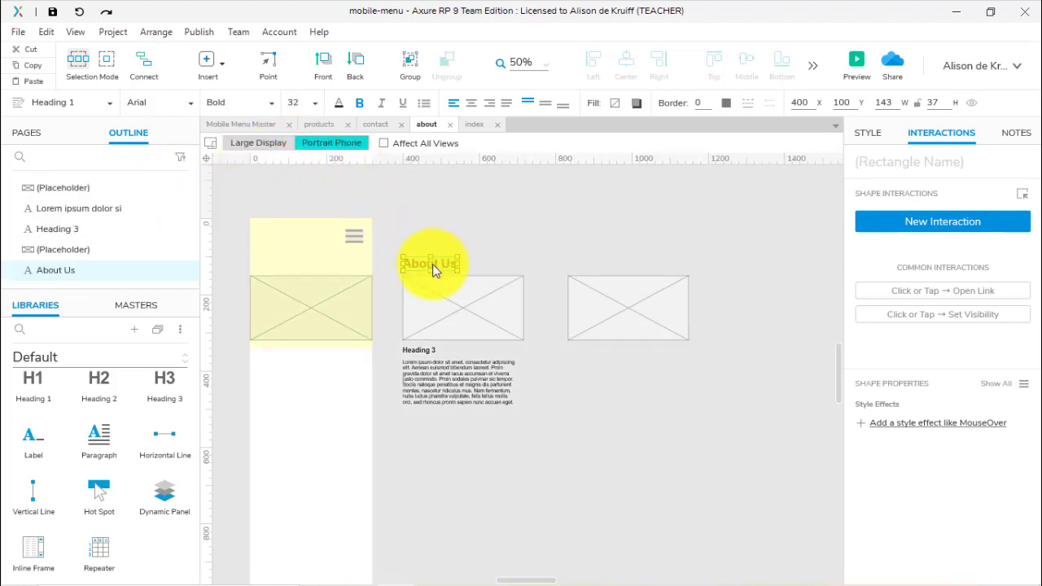
left_click_drag(432, 264, 289, 261)
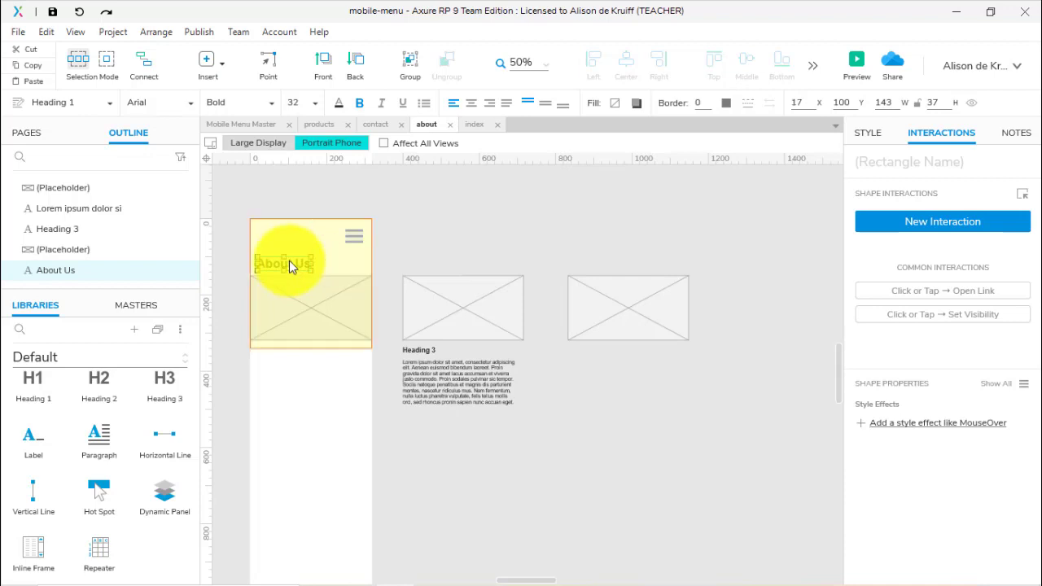
left_click_drag(424, 236, 495, 426)
left_click_drag(486, 320, 415, 396)
Remove the middle placeholder from the Portrait Phone view and move Heading 3 with its paragraph up to X 0, Y 350.
left_click(326, 393)
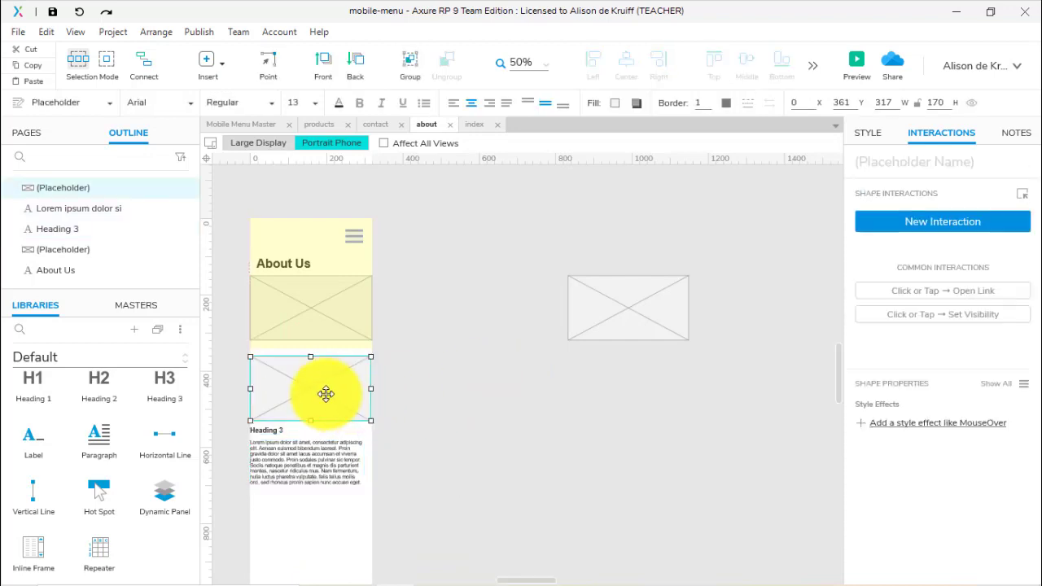
key("Delete")
left_click(271, 430)
left_click(285, 466, "shift")
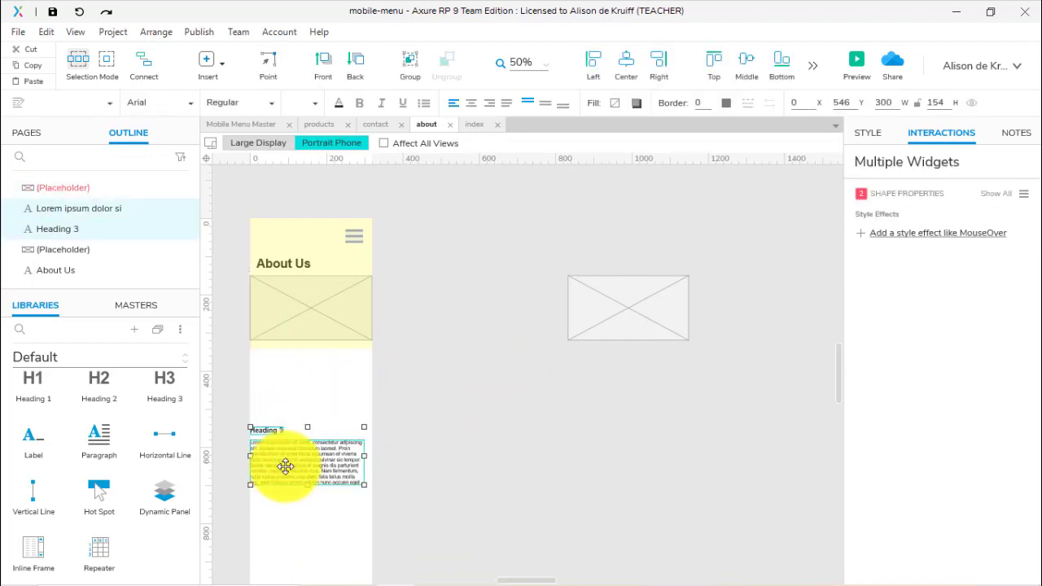
left_click_drag(285, 465, 286, 394)
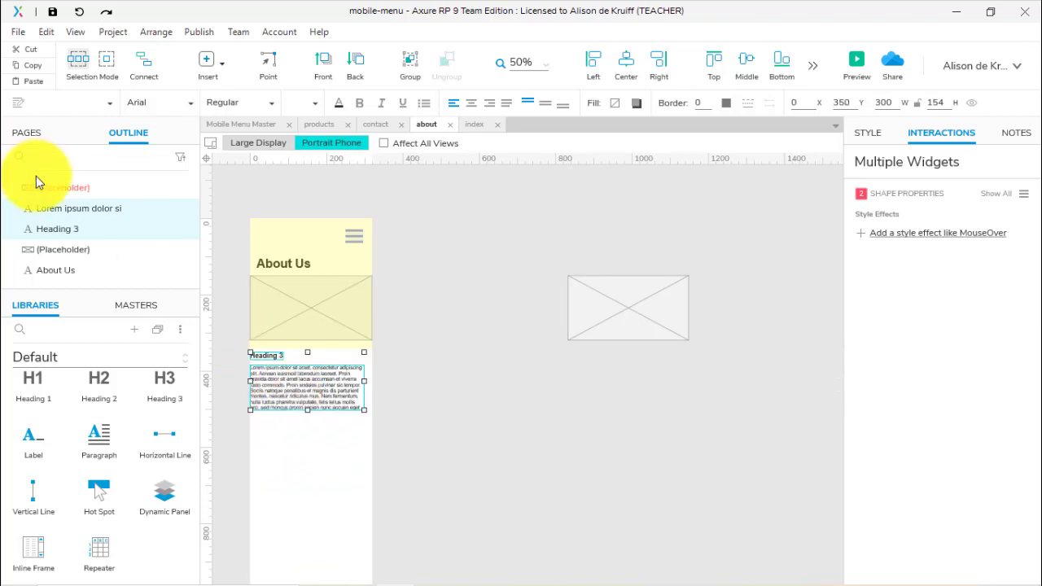
Move the remaining off-page placeholder below the paragraph at X 0, Y 550, and check the Large Display layout.
mouse_move(52, 193)
left_click(451, 368)
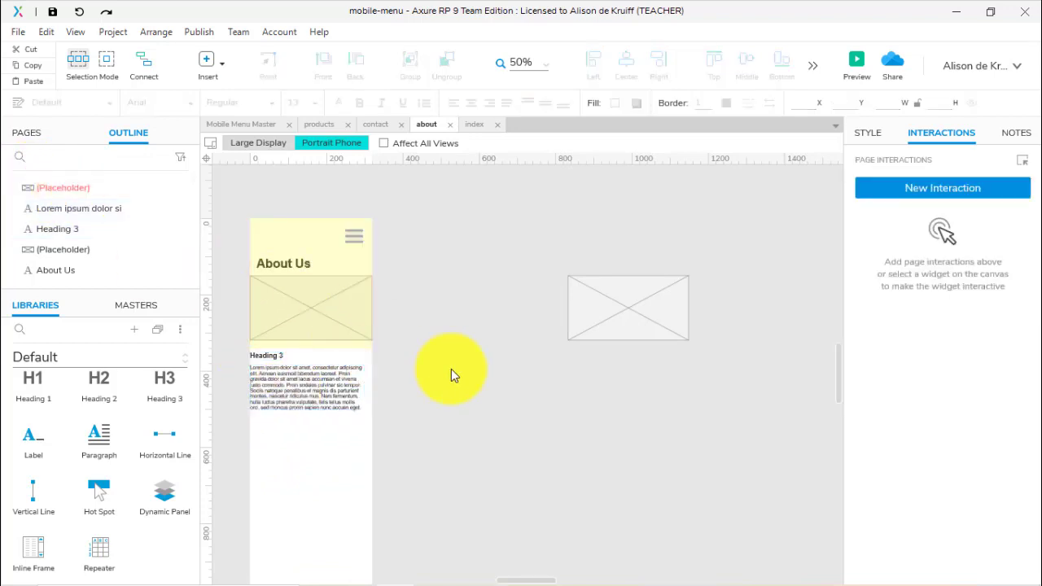
left_click(656, 318)
left_click_drag(655, 317, 336, 465)
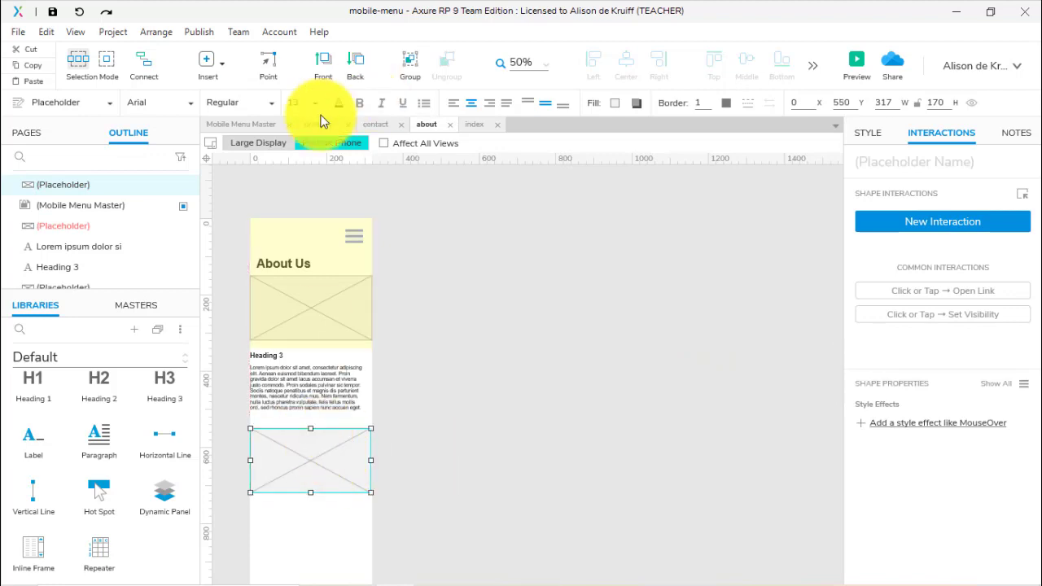
left_click(258, 145)
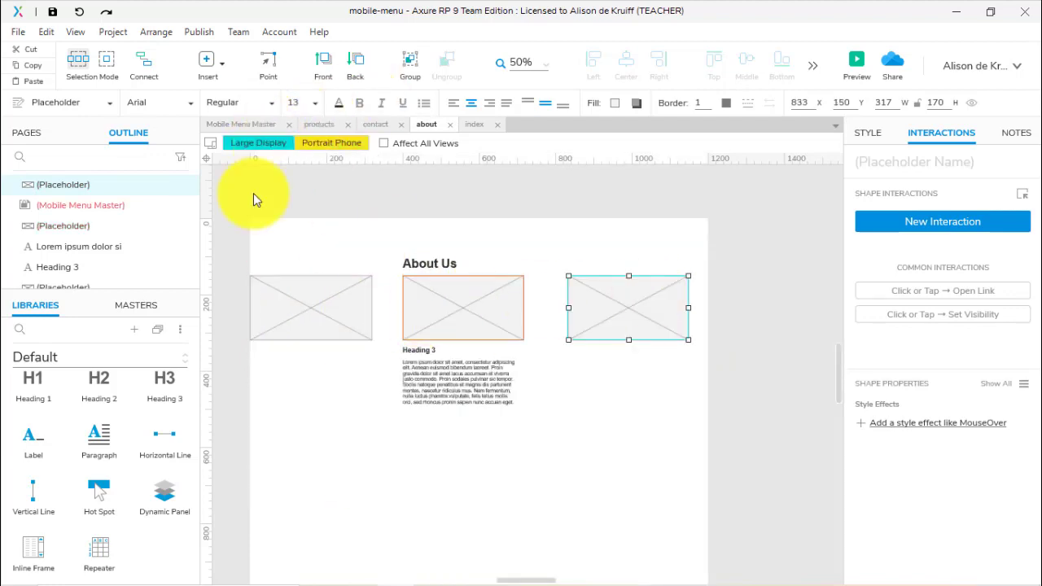
In the index page's Large Display view, move the Home heading above the middle placeholder and Heading 2 directly below it.
left_click(475, 127)
left_click(258, 143)
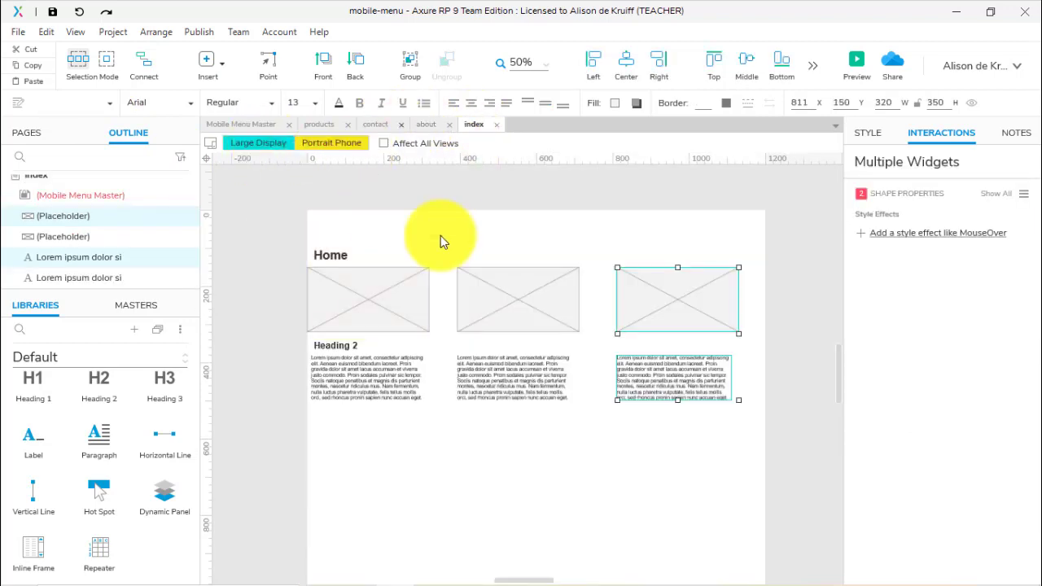
left_click_drag(342, 254, 486, 263)
left_click_drag(337, 349, 485, 355)
left_click(568, 465)
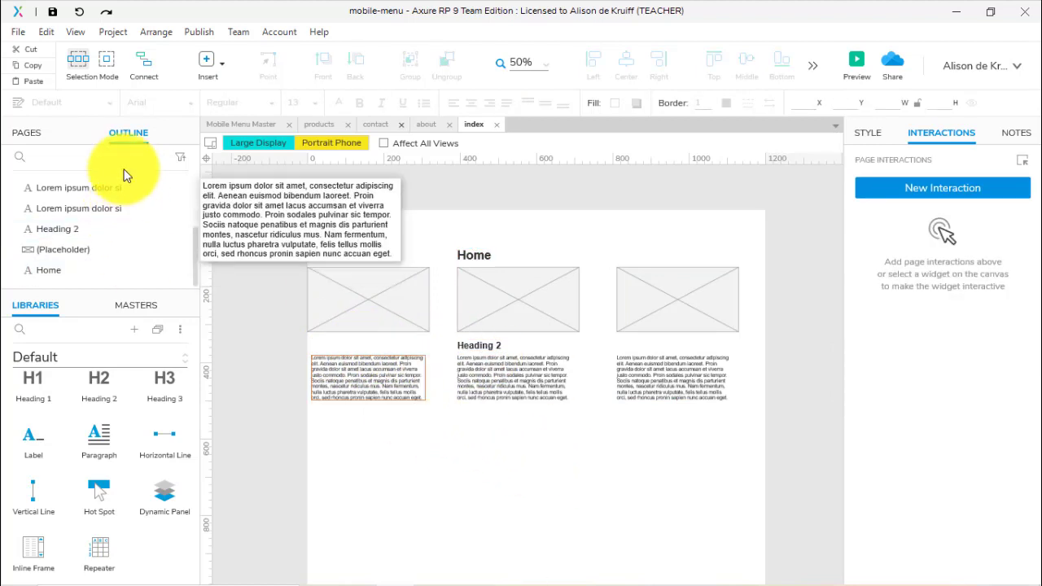
Place the contact page's button, text area and its label in the Large Display view.
left_click(393, 126)
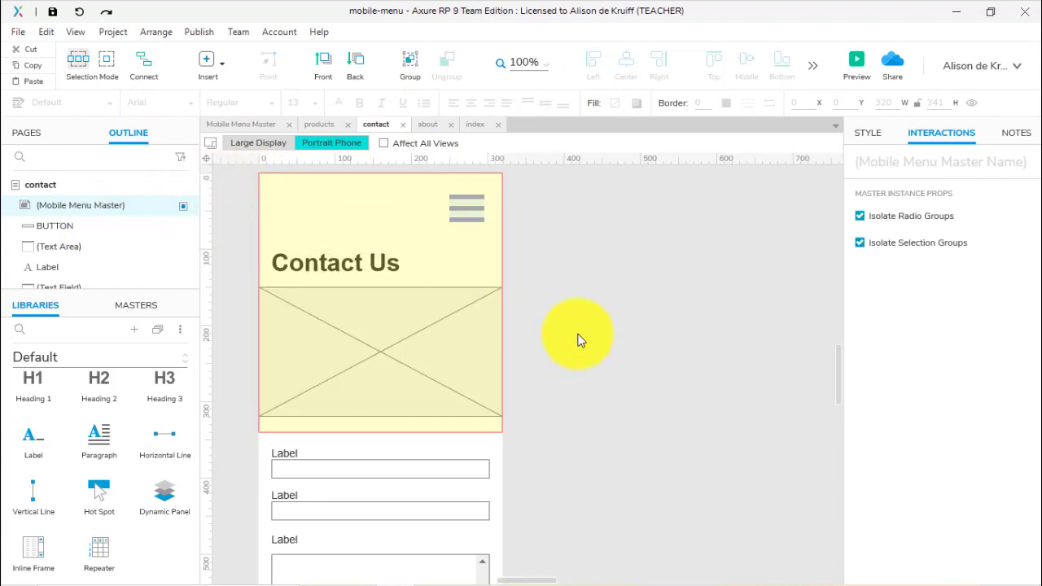
left_click(268, 142)
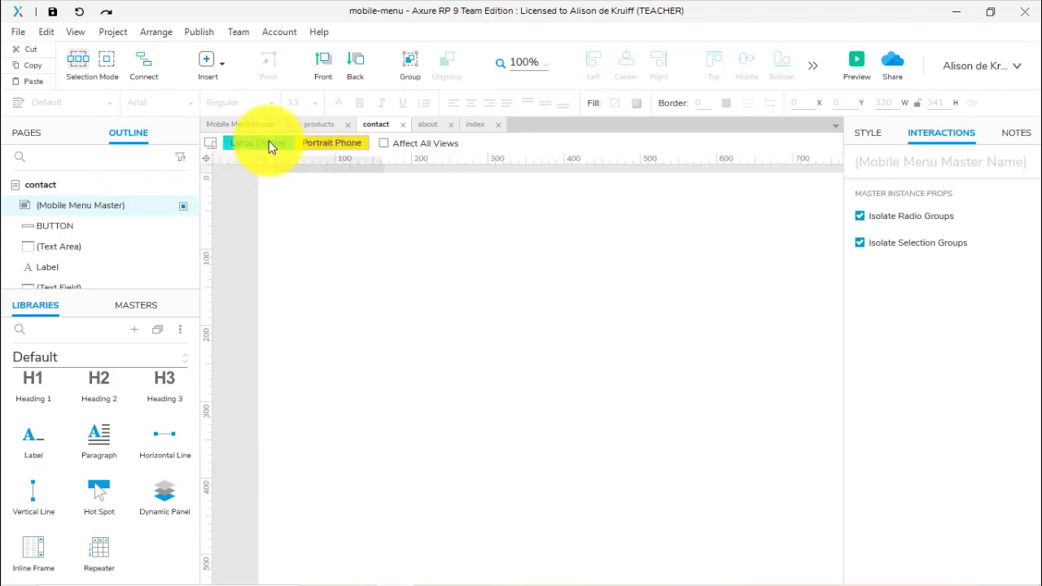
right_click(59, 228)
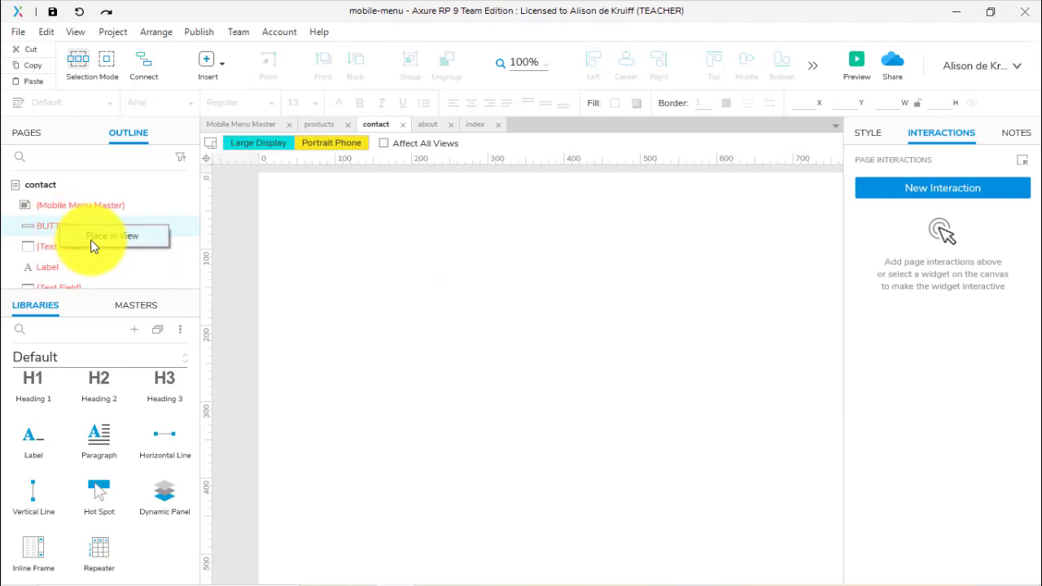
left_click(68, 246)
right_click(82, 248)
left_click(122, 256)
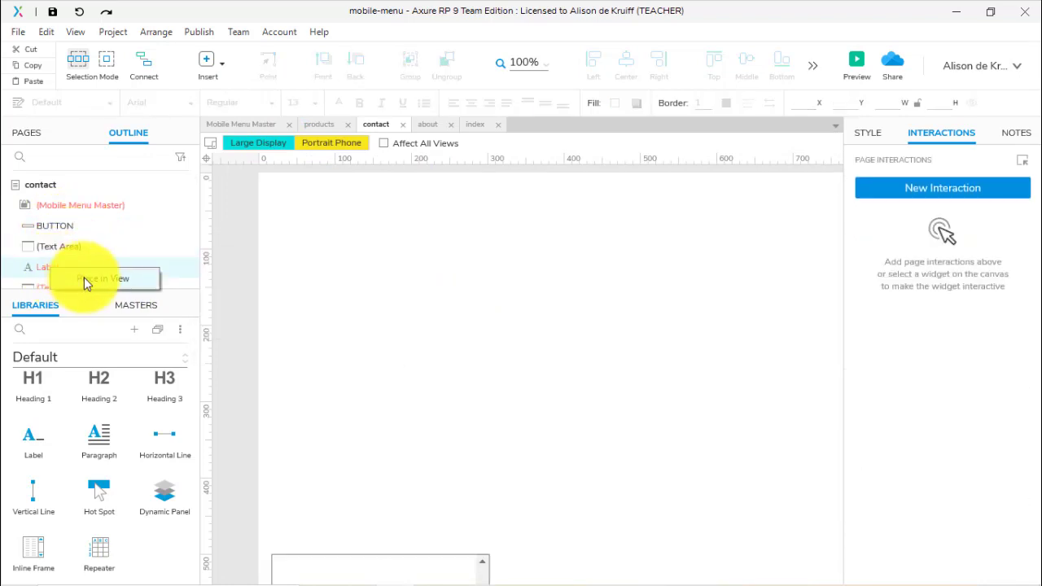
left_click(84, 276)
Place the contact form's two text fields and their labels in the Large Display view.
scroll(106, 244, "down", 2)
right_click(62, 195)
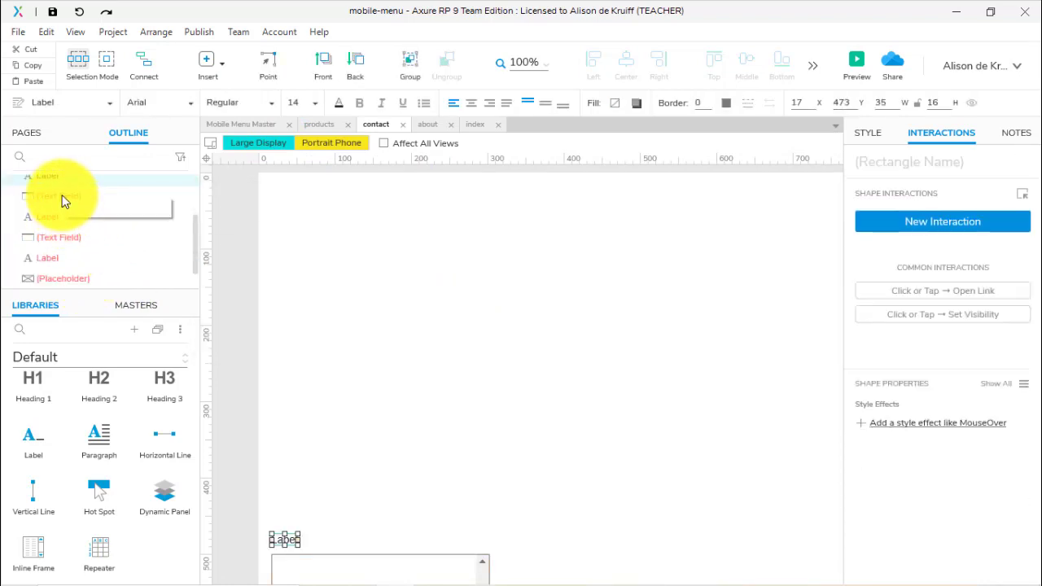
left_click(93, 211)
right_click(57, 215)
right_click(68, 239)
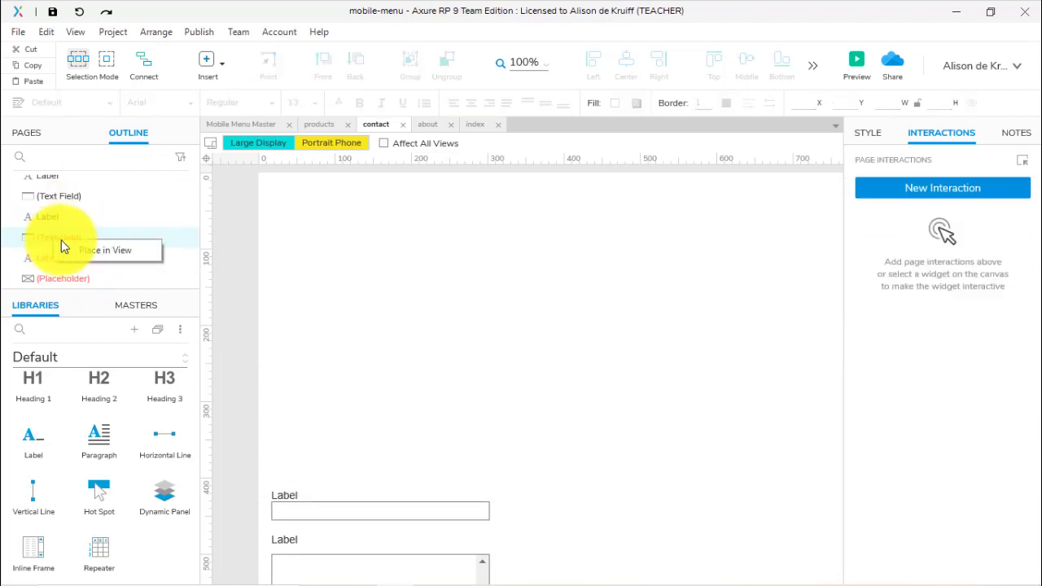
left_click(94, 250)
right_click(67, 259)
left_click(91, 270)
Place the image placeholder and the Contact Us heading in the contact page's Large Display view.
right_click(70, 277)
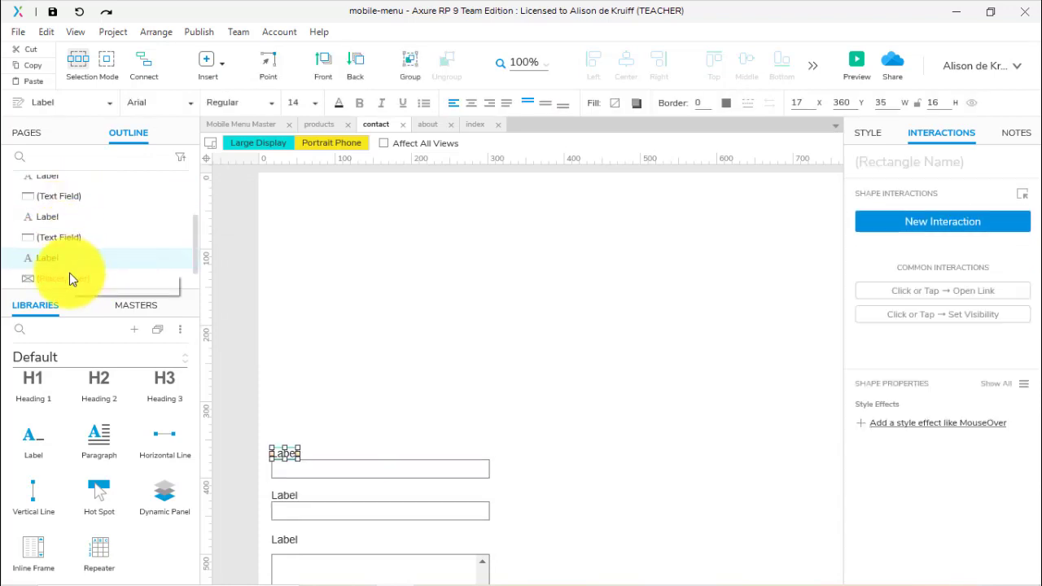
left_click(110, 287)
right_click(86, 271)
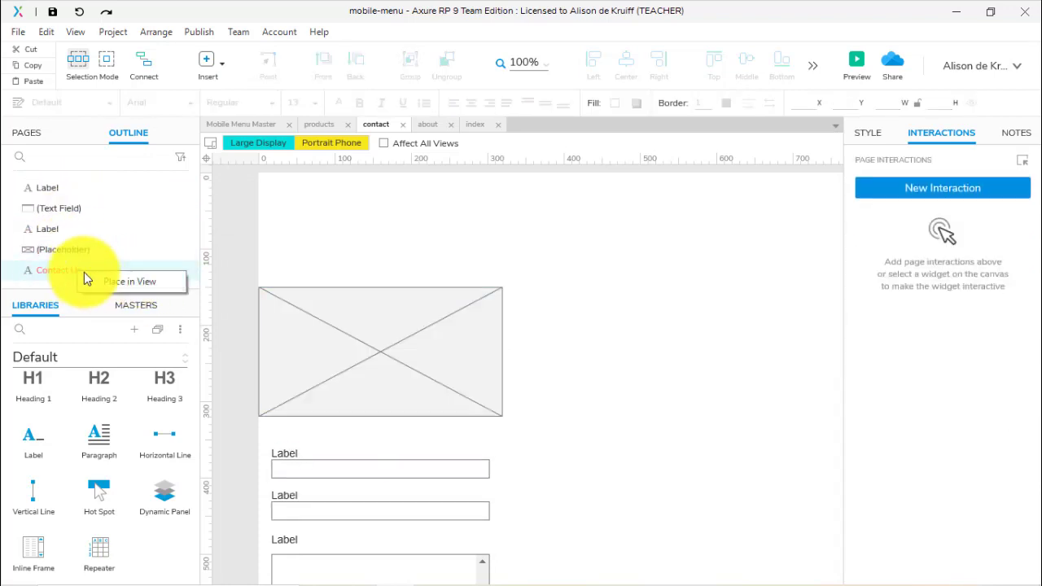
left_click(122, 280)
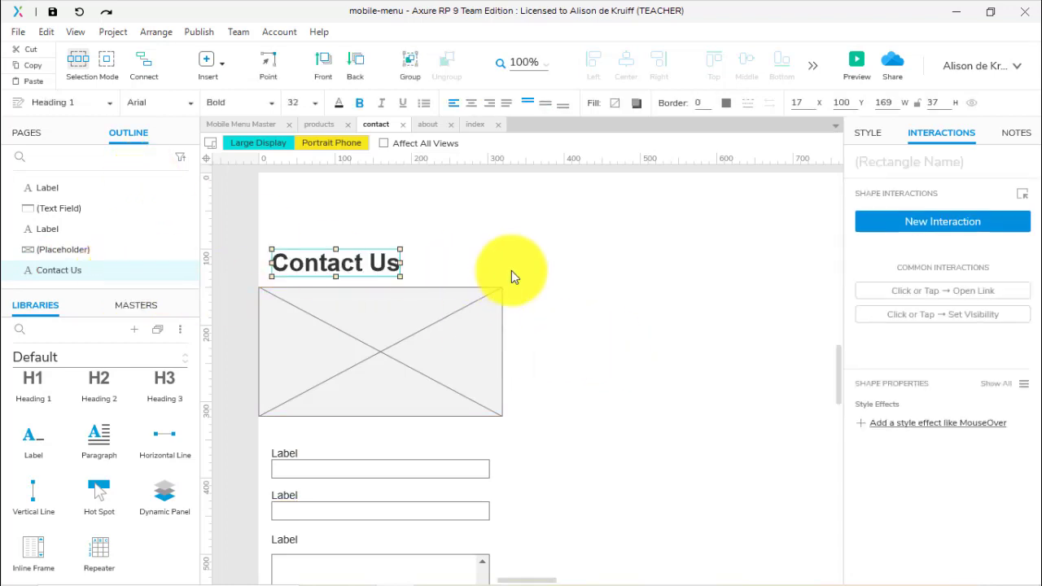
Move all of the contact page's widgets together to X 418, Y 100, near the middle of the Large Display page.
scroll(562, 289, "up", 1)
scroll(607, 305, "down", 1)
scroll(607, 304, "down", 2)
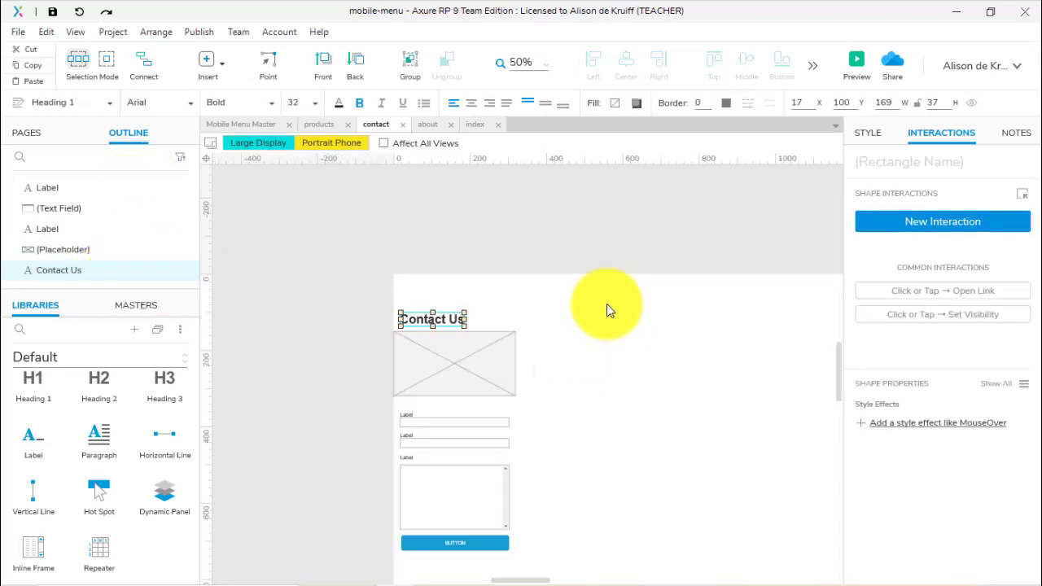
left_click_drag(680, 379, 589, 351)
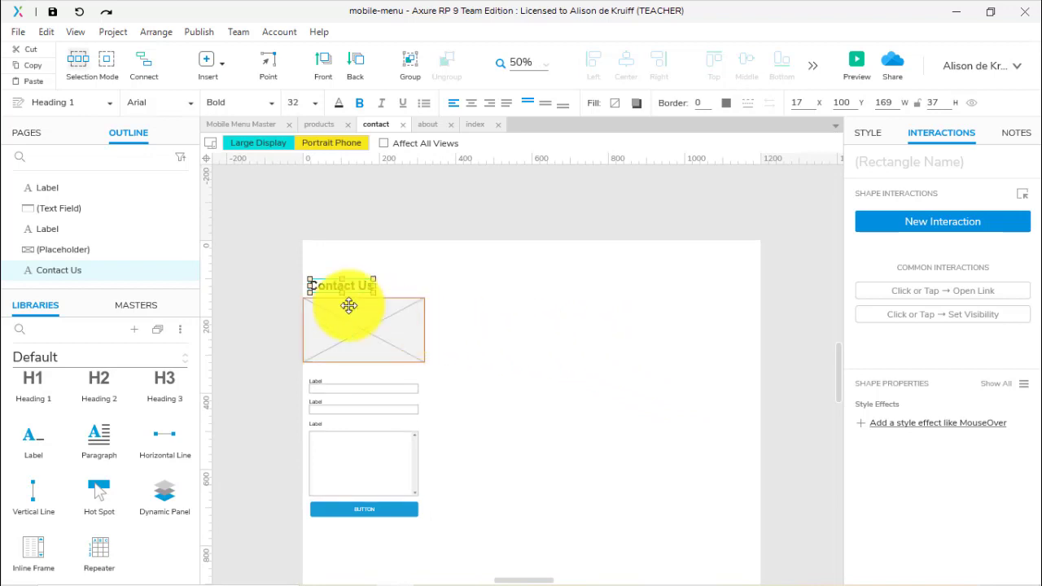
left_click_drag(298, 248, 460, 521)
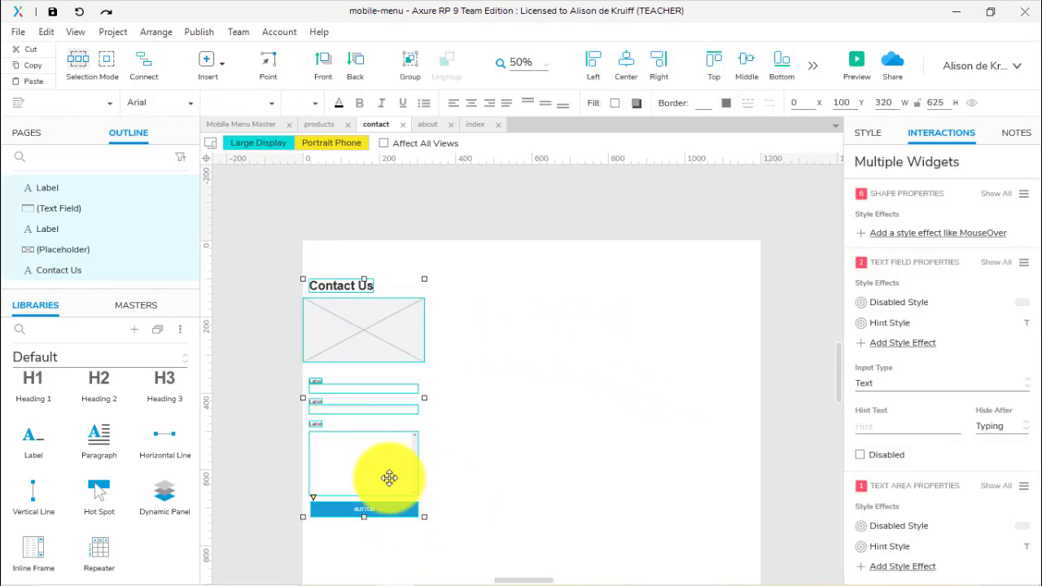
left_click_drag(388, 477, 543, 462)
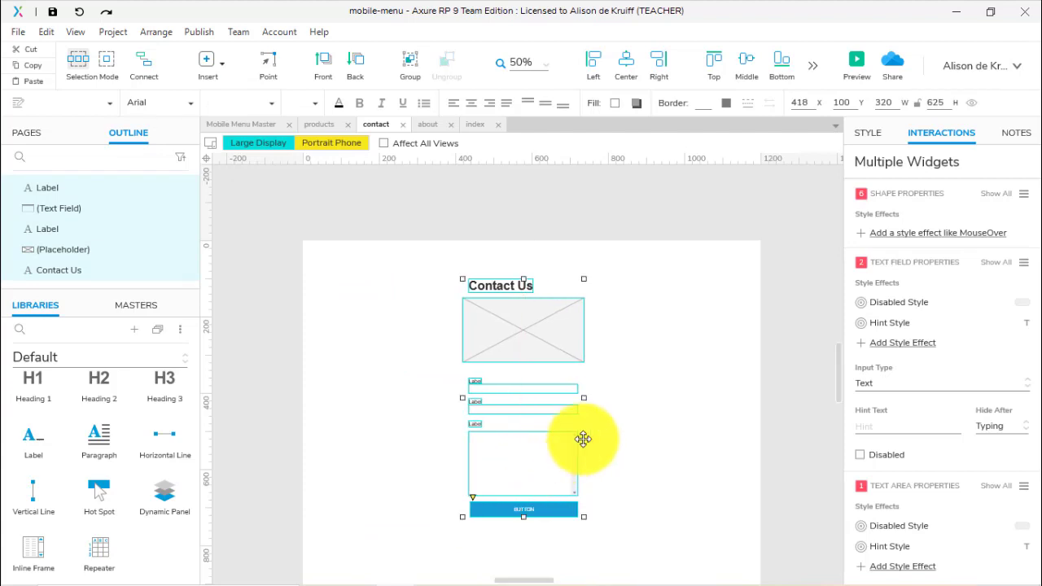
Widen the contact form's text fields, text area and image placeholder to 428 at X 364, with the placeholder at Y 168.
left_click(688, 426)
left_click(595, 527)
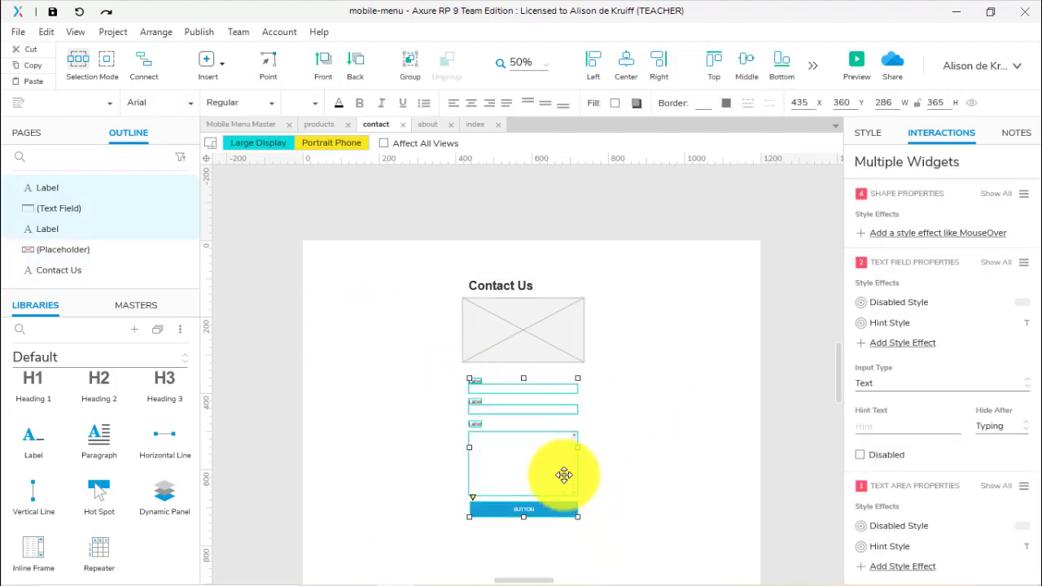
left_click(424, 364)
left_click_drag(460, 389, 605, 440)
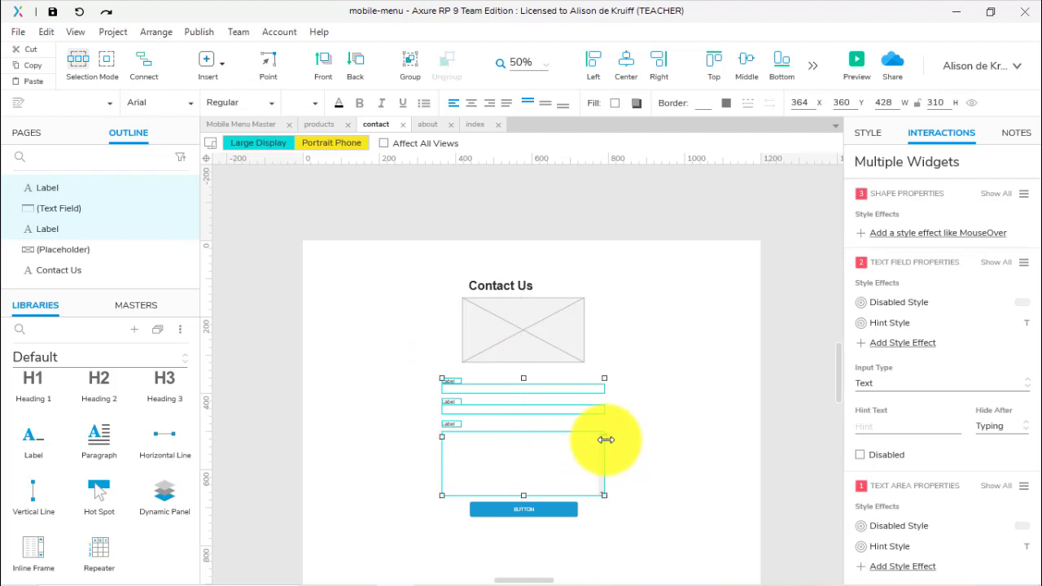
left_click_drag(533, 342, 605, 342)
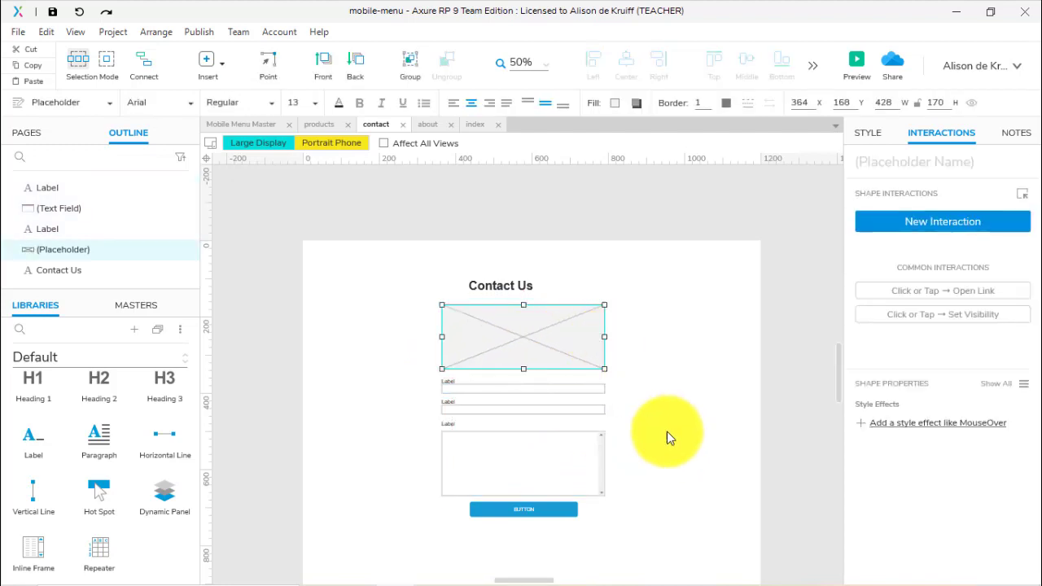
Shorten the contact form's button to a width of 140 and align it with the text area's right edge at X 652, Y 700.
left_click(635, 464)
left_click(535, 511)
mouse_move(578, 510)
left_mouse_down()
mouse_move(502, 510)
mouse_move(594, 515)
left_mouse_up()
left_click(572, 512)
left_click(699, 480)
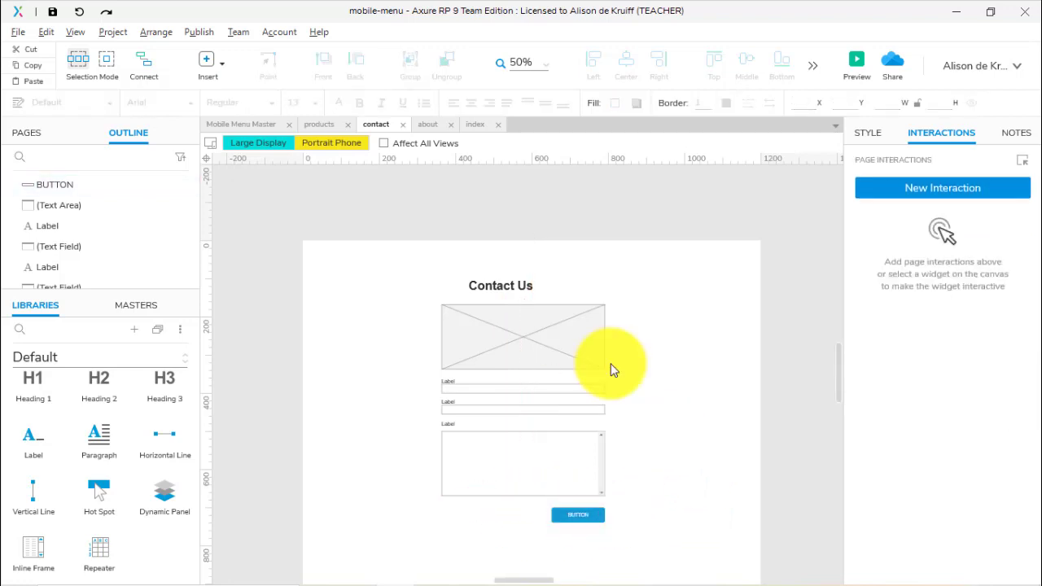
In the contact page's Portrait Phone view, move the Contact Us heading, image placeholder, text area and button back into the phone layout.
left_click(317, 128)
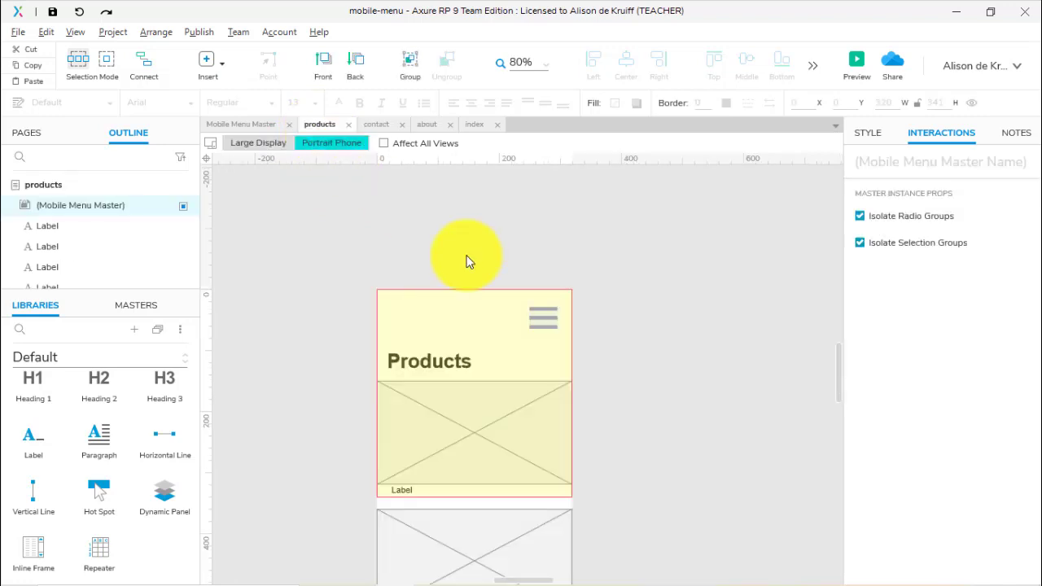
left_click(388, 126)
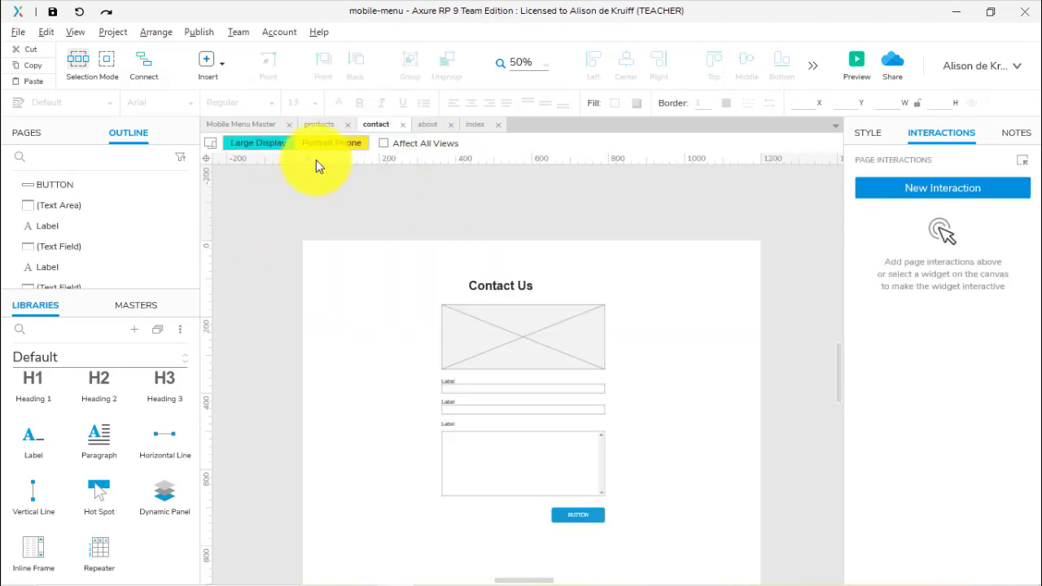
left_click(329, 143)
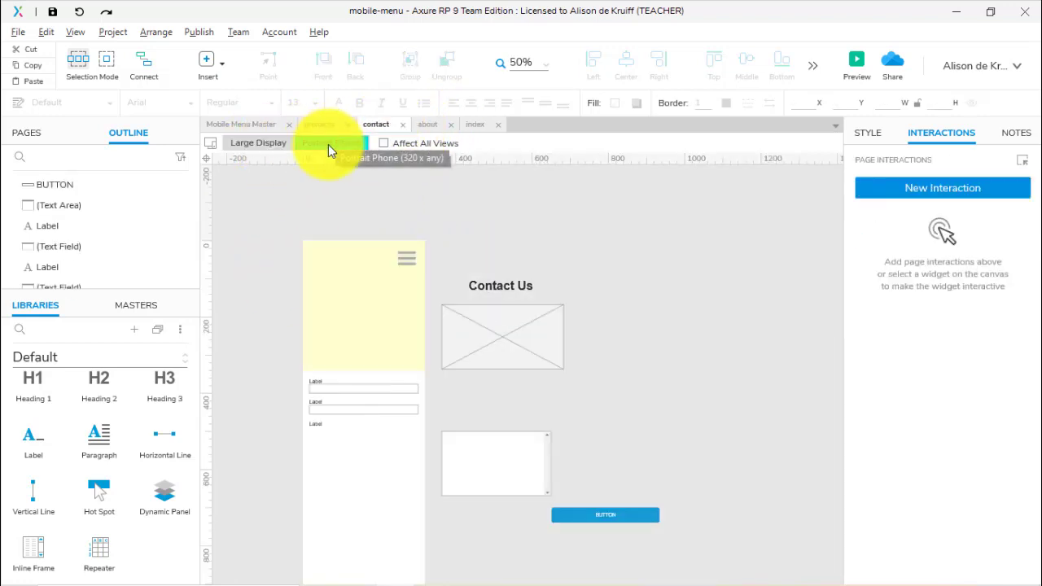
left_click_drag(453, 265, 412, 340)
left_click_drag(463, 394, 397, 464)
left_click_drag(609, 512, 367, 505)
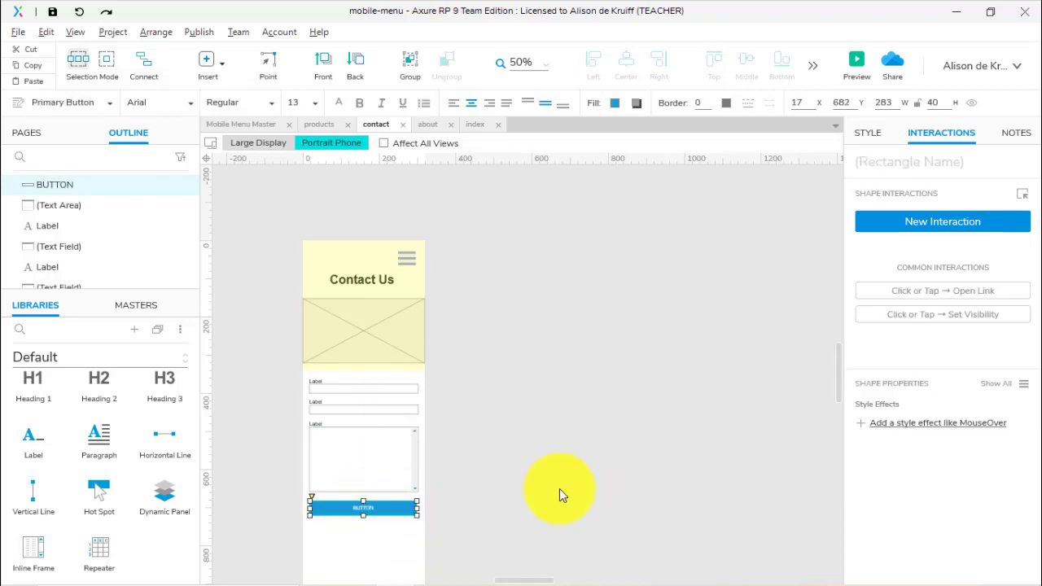
left_click(265, 143)
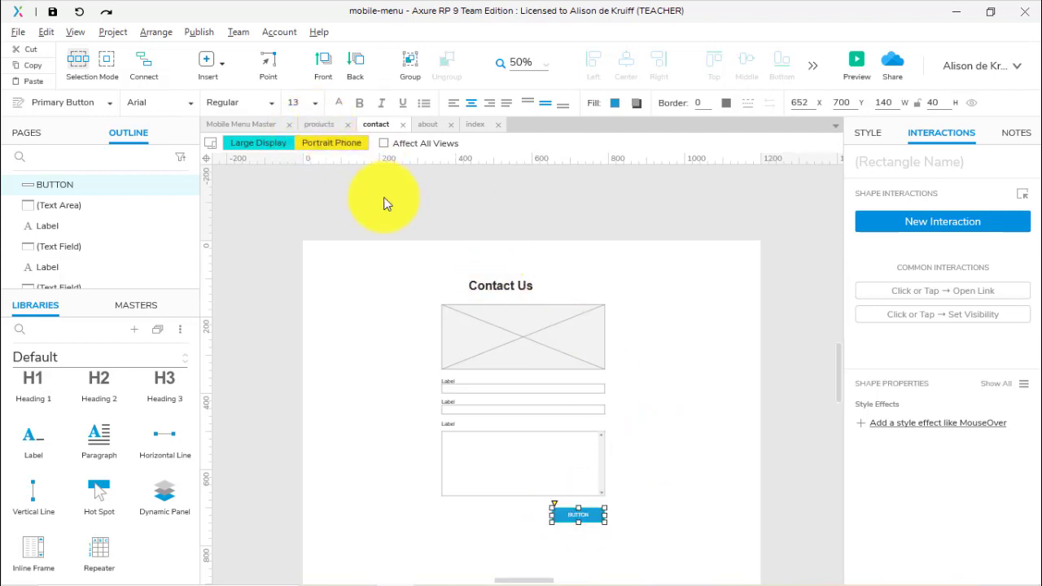
Place the labels and the last three image placeholders in the products page's Large Display view.
left_click(312, 123)
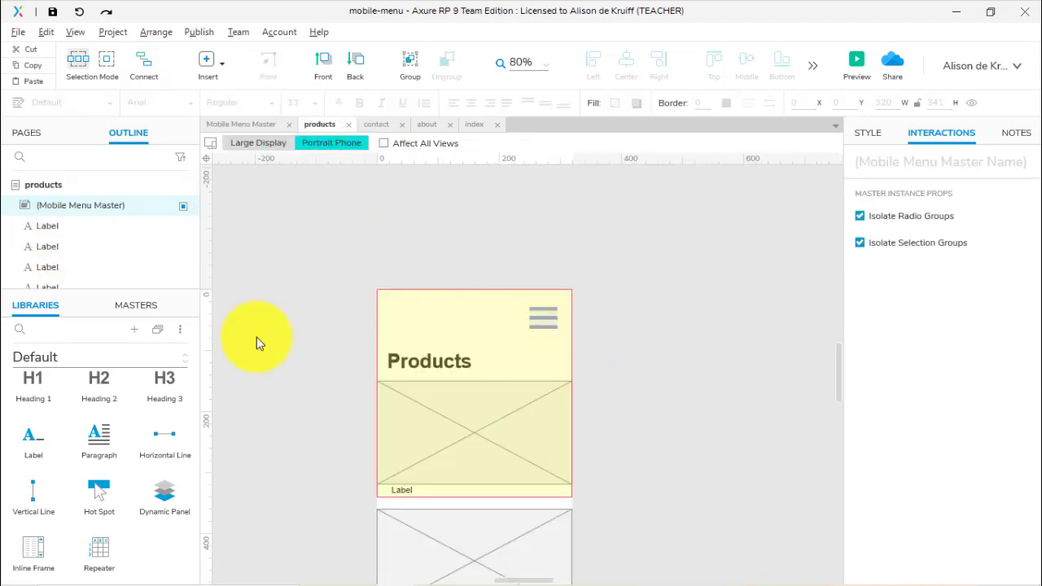
left_click(258, 143)
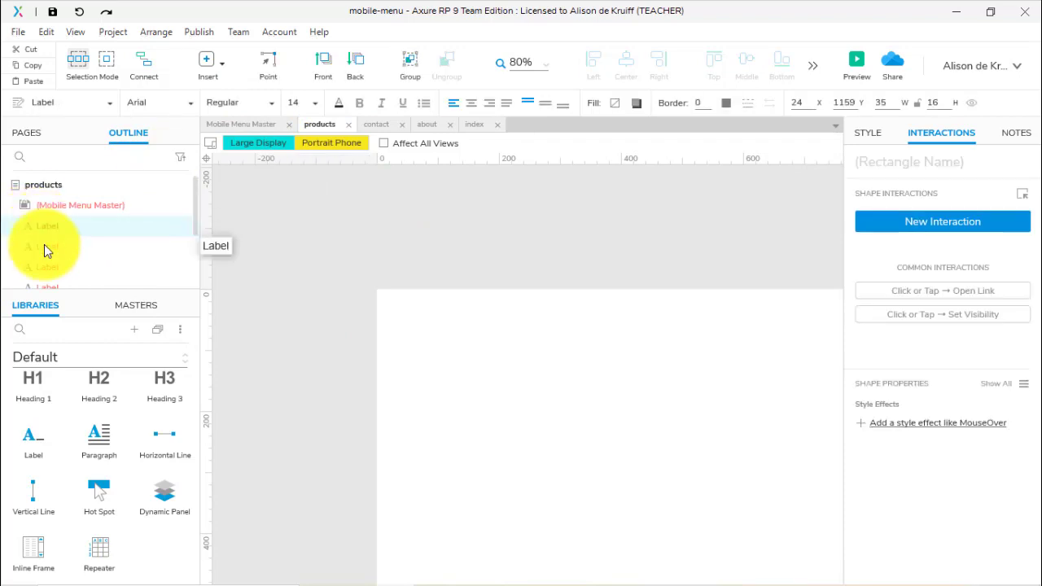
scroll(77, 260, "down", 2)
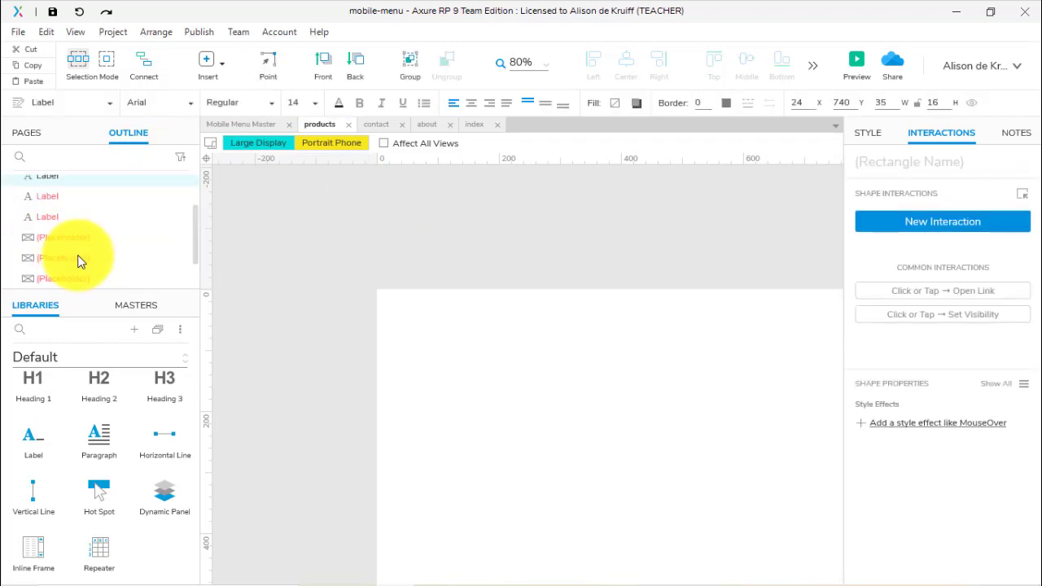
left_click(65, 205)
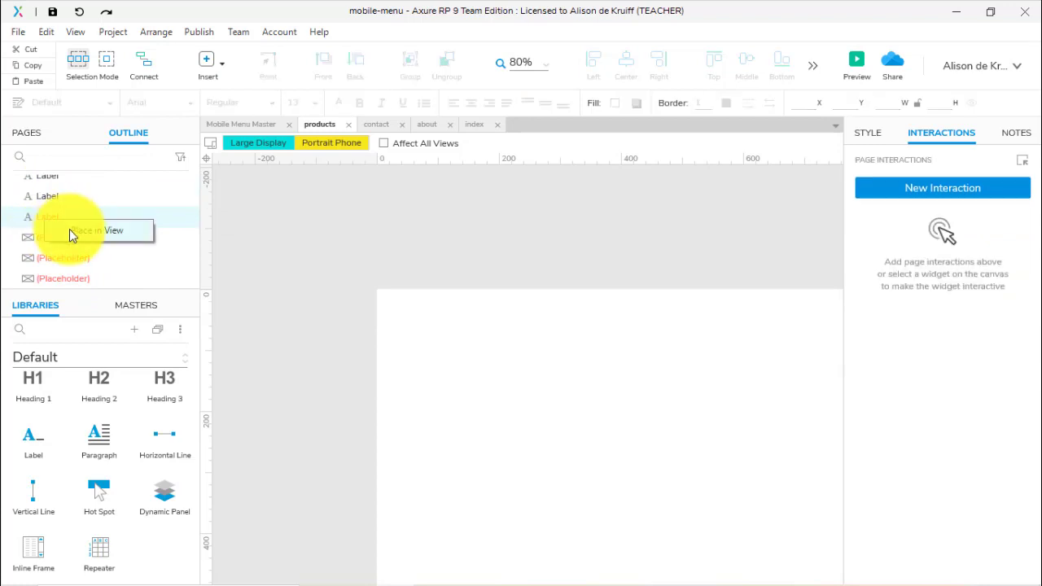
left_click(65, 218)
left_click(85, 242)
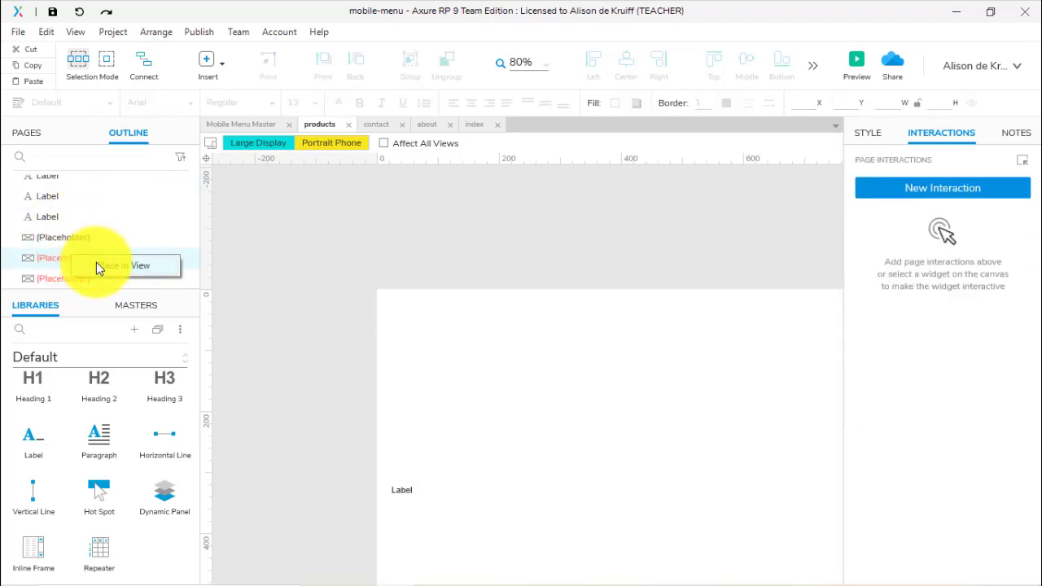
left_click(96, 262)
left_click(96, 283)
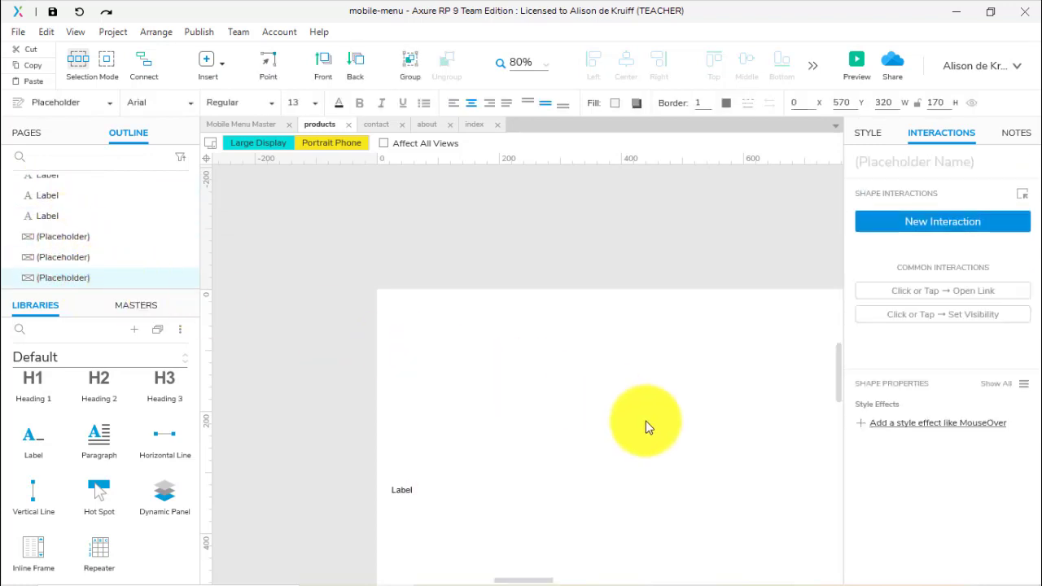
Place the two remaining image placeholders and the Products heading in the products page's Large Display view.
scroll(647, 418, "up", 3)
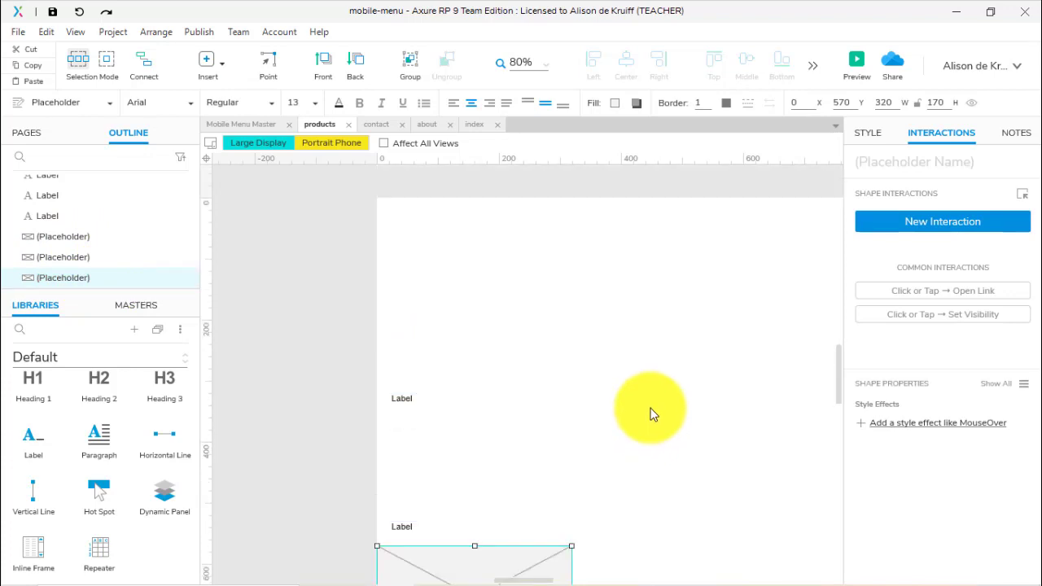
scroll(147, 233, "up", 3)
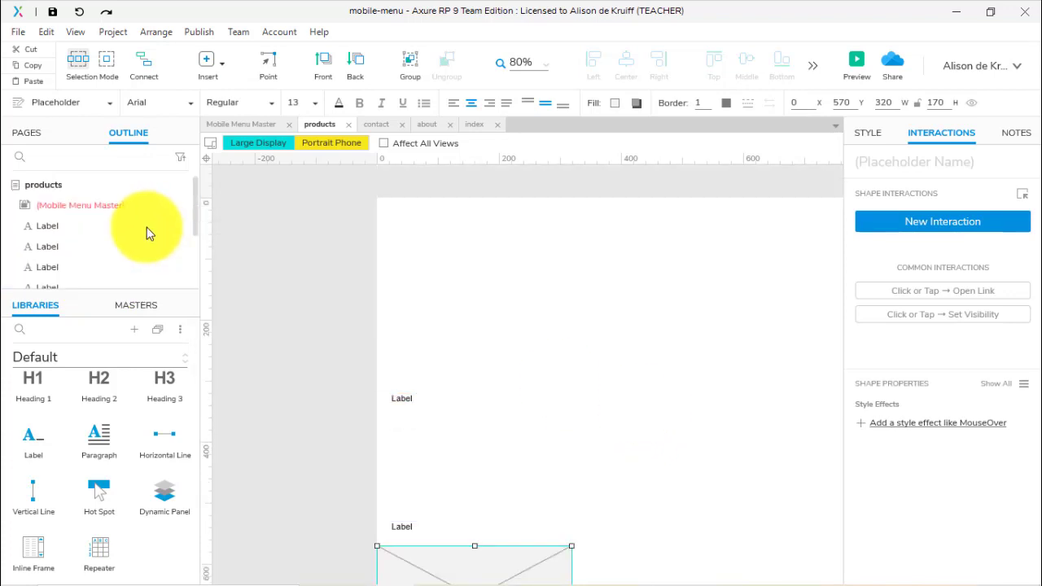
left_click(524, 324)
scroll(596, 346, "down", 3)
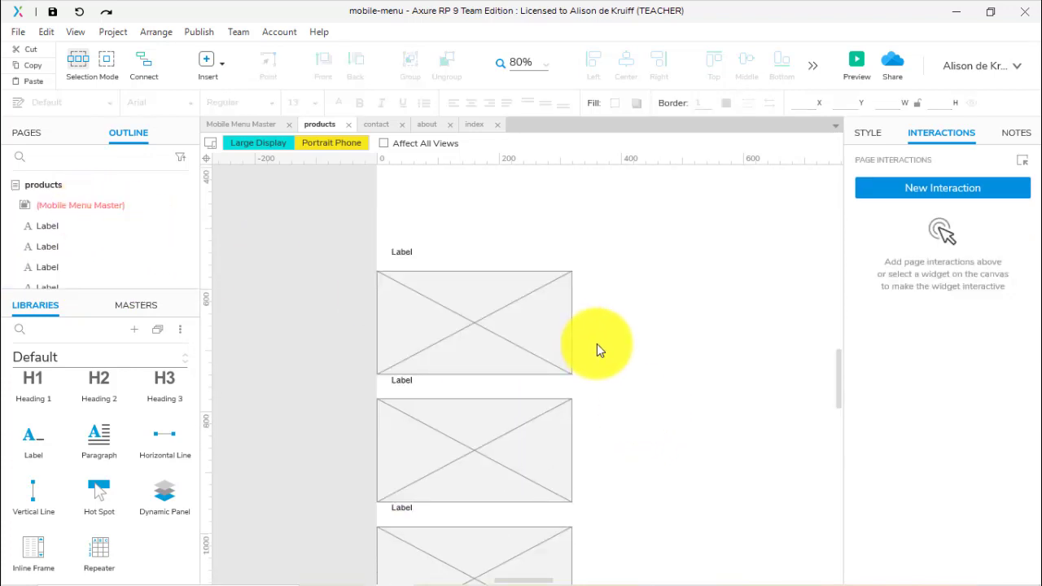
scroll(595, 348, "up", 3)
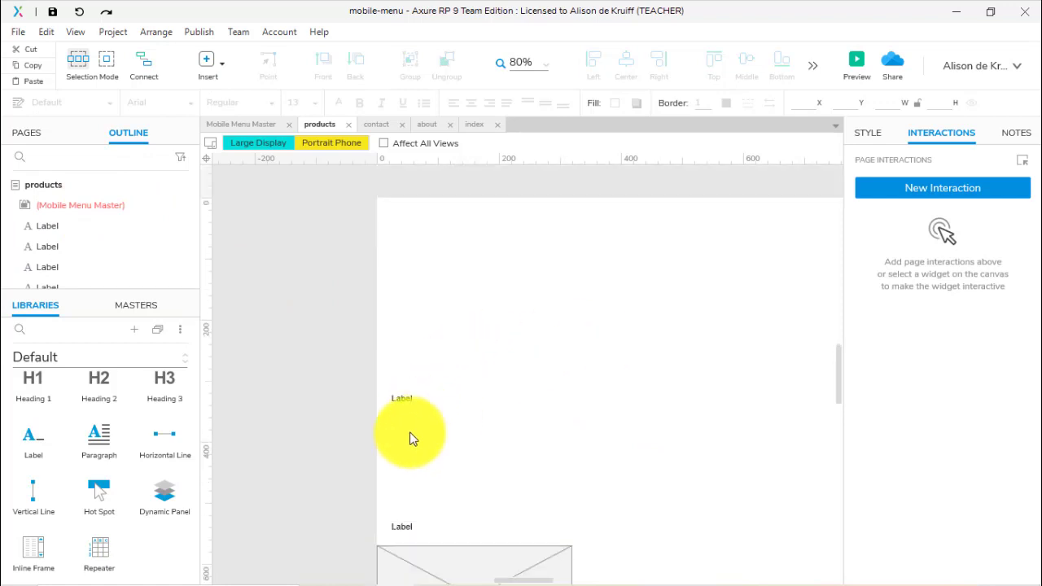
left_click(455, 556)
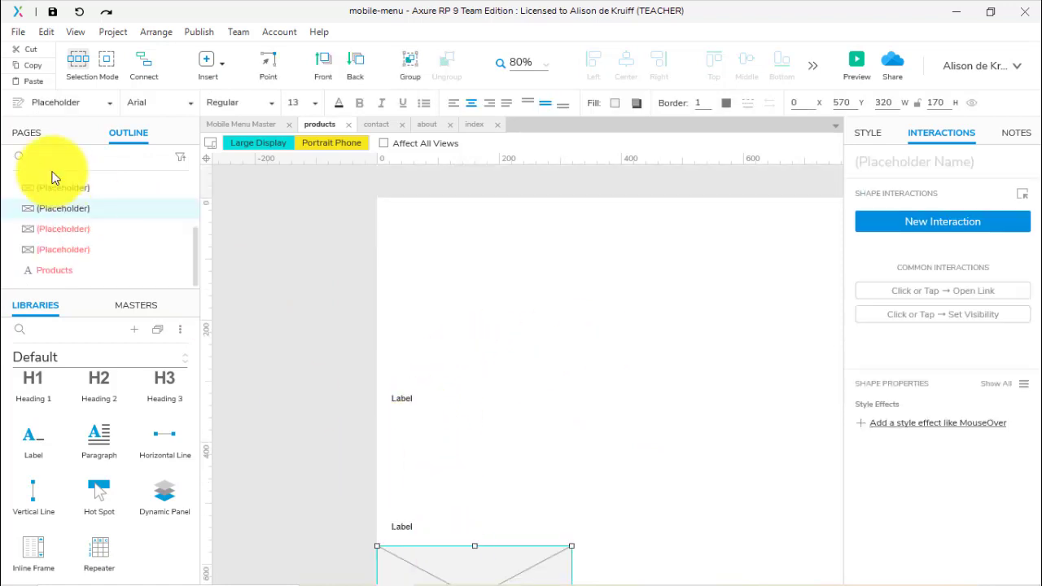
right_click(57, 224)
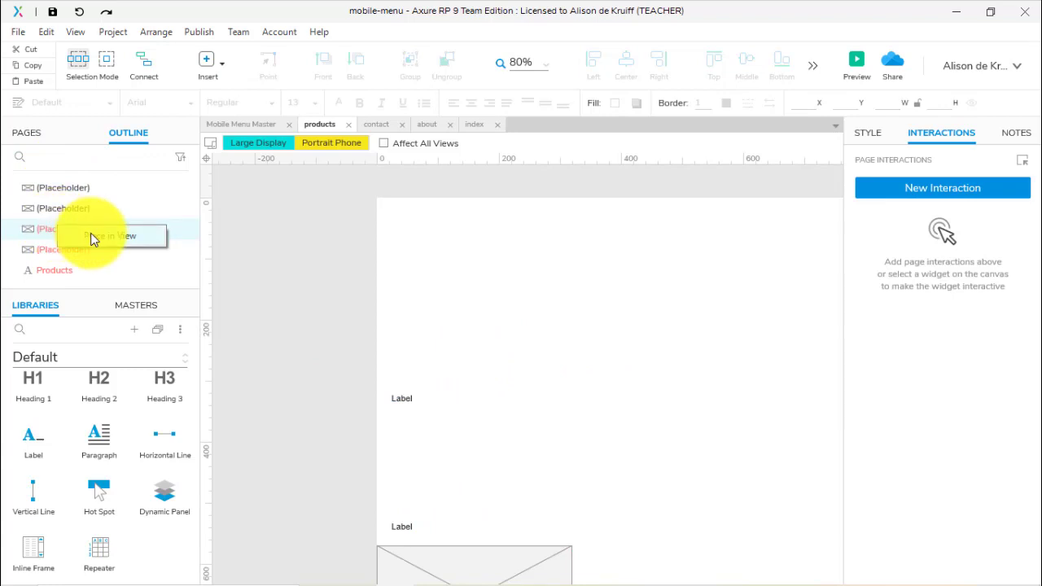
left_click(91, 235)
right_click(62, 251)
left_click(80, 258)
right_click(60, 269)
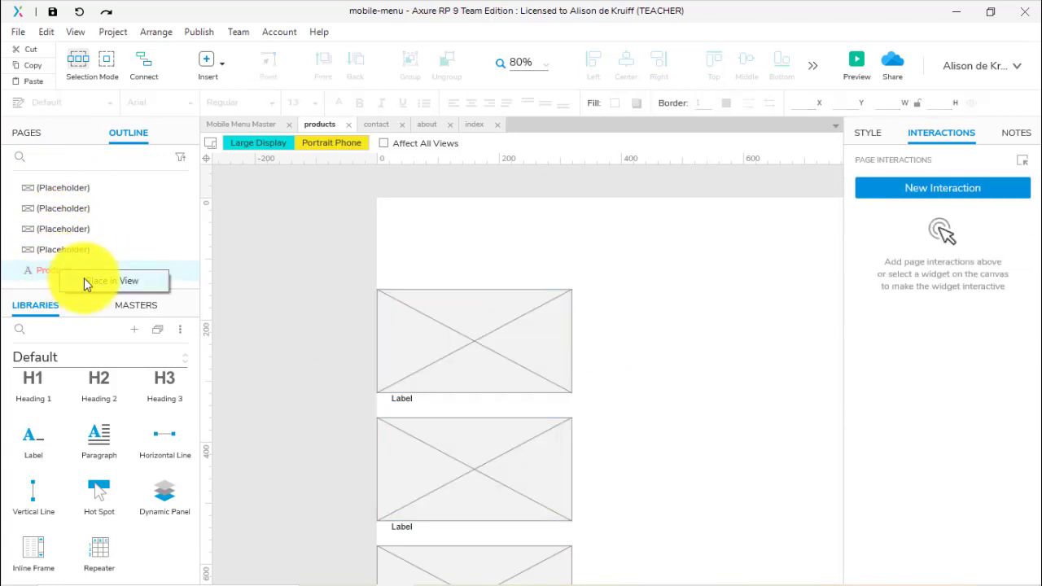
left_click(85, 280)
left_click(620, 351)
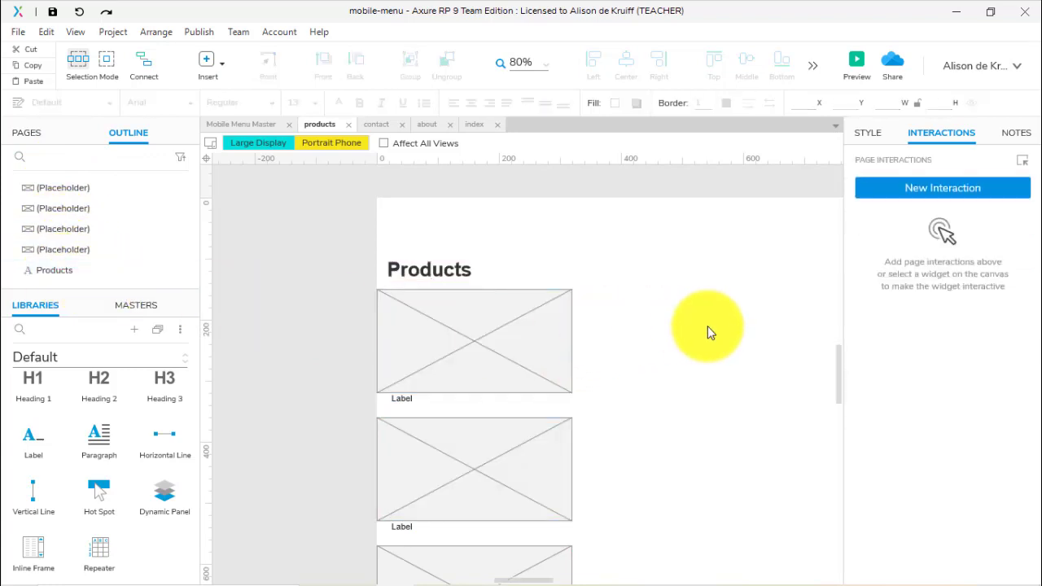
Move the third and fourth product placeholders with their labels beside the first two, forming a second column at X 440, Y 150.
scroll(707, 327, "down", 2)
scroll(708, 329, "down", 4)
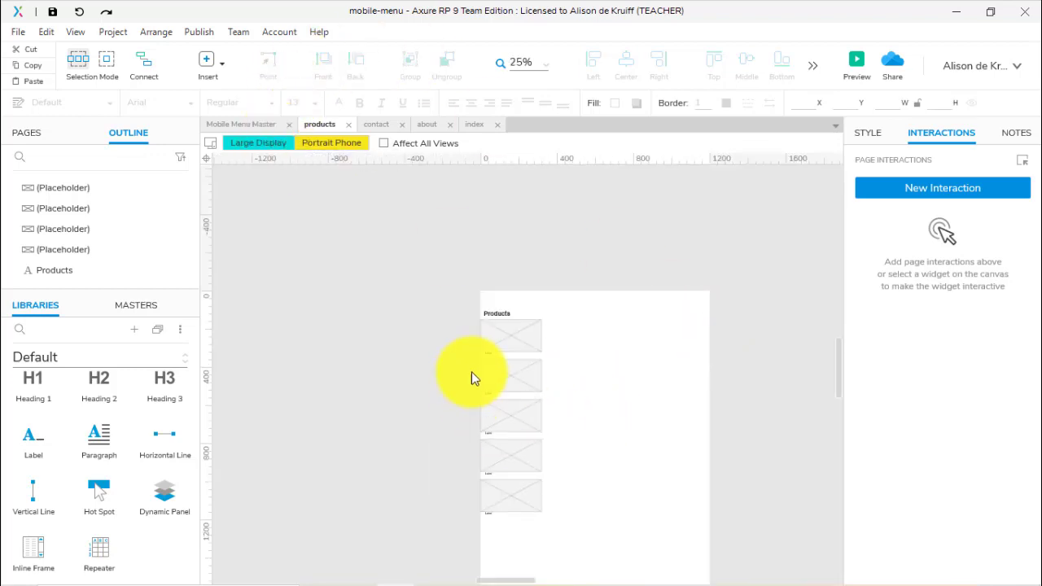
left_click_drag(459, 400, 605, 379)
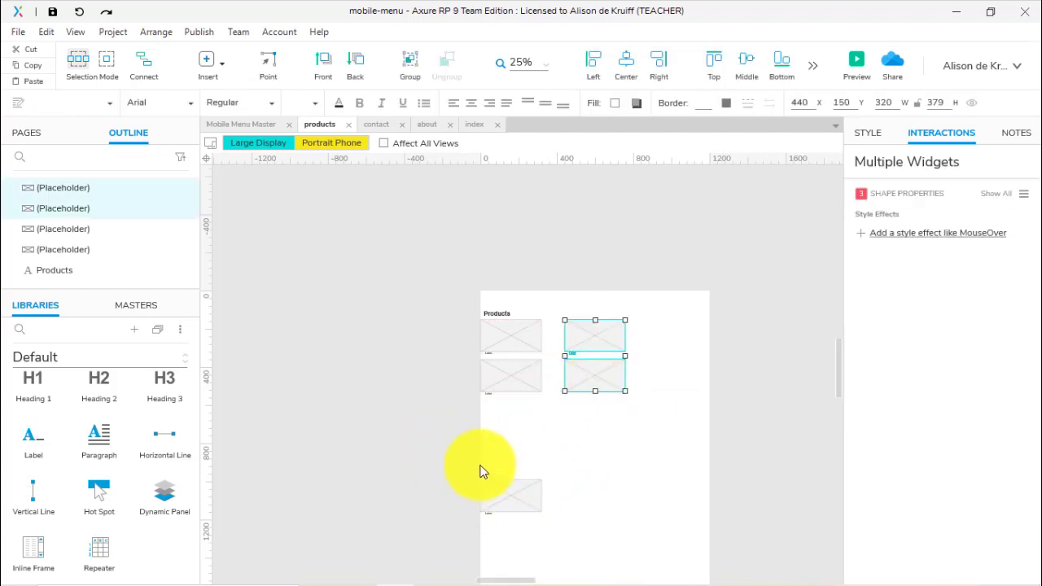
left_click_drag(489, 475, 573, 398)
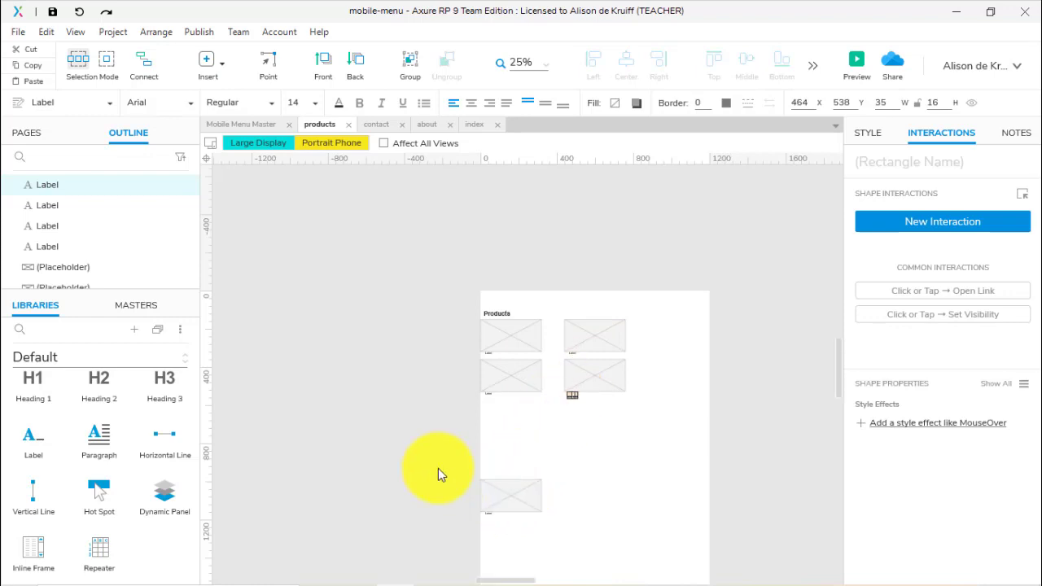
Move the fifth product placeholder and label to the top of a third column, and centre the Products heading's position above the middle column.
left_click_drag(438, 468, 601, 568)
left_click_drag(521, 505, 676, 341)
left_click_drag(502, 315, 579, 320)
left_click(671, 429)
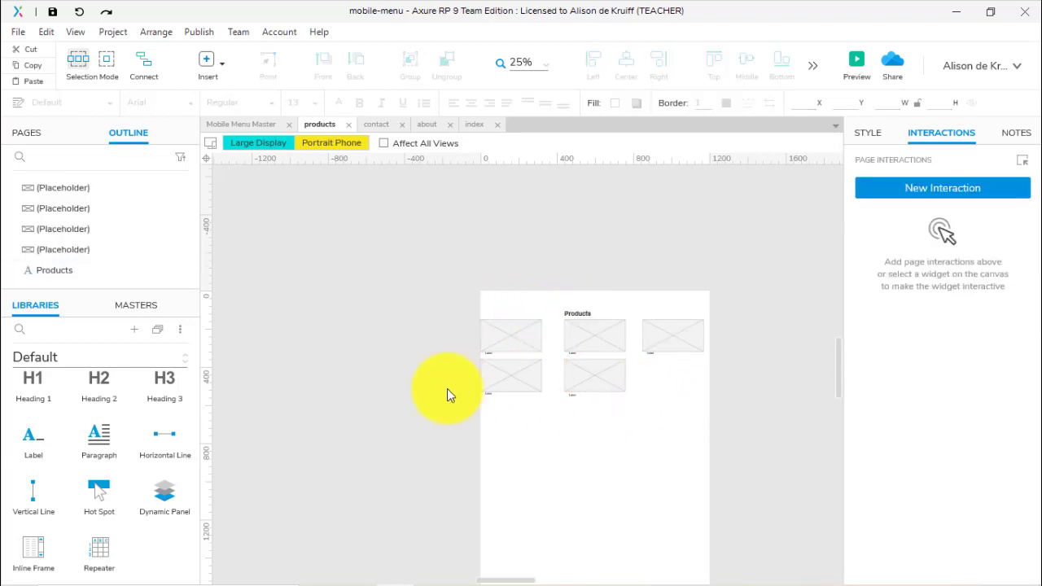
In the products page's Portrait Phone view, move the Products heading back above the first placeholder and compare both views.
left_click(331, 143)
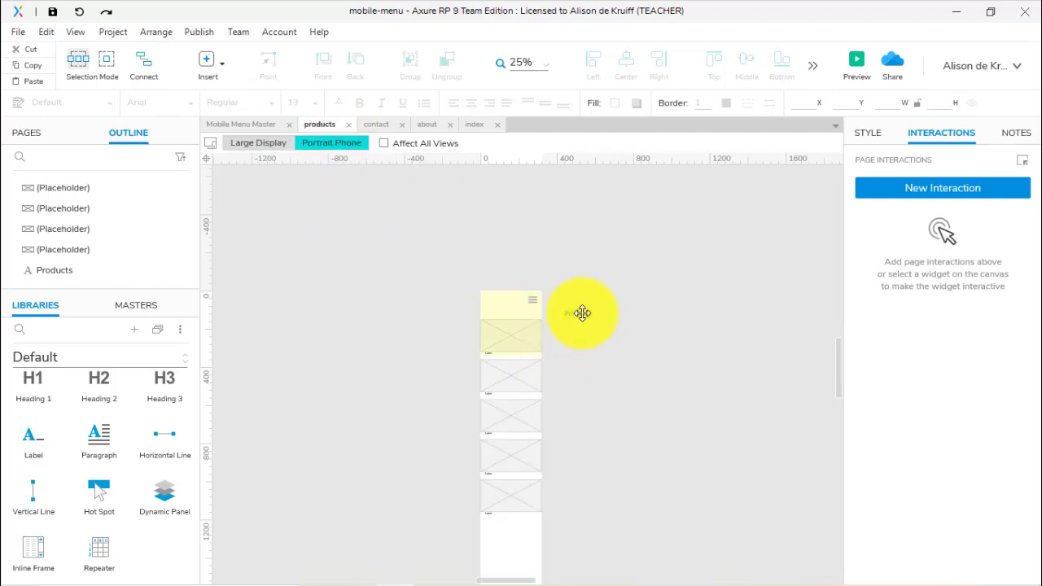
left_click_drag(582, 313, 501, 318)
left_click(603, 334)
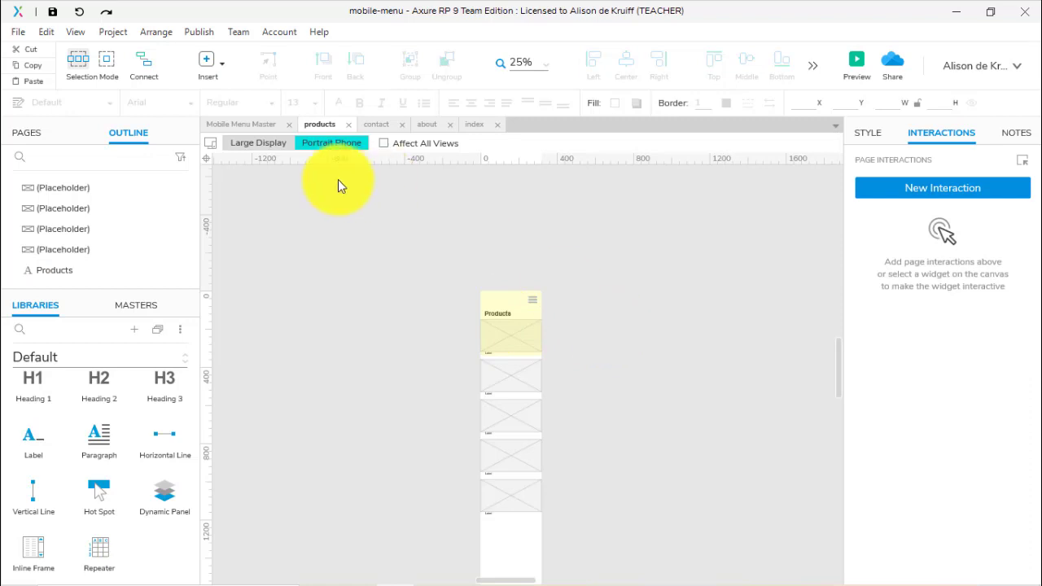
left_click(287, 144)
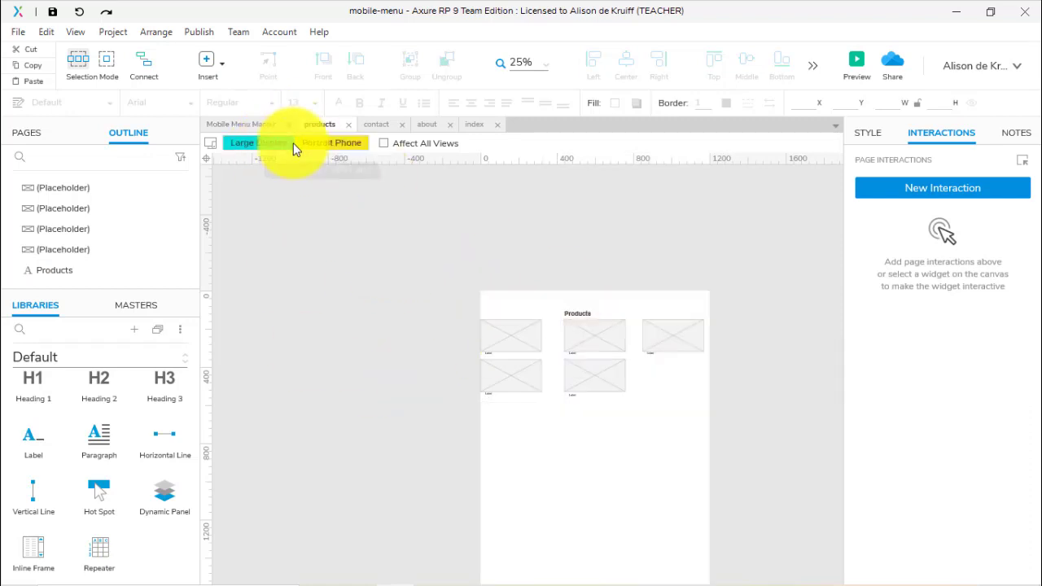
left_click(330, 141)
left_click(266, 143)
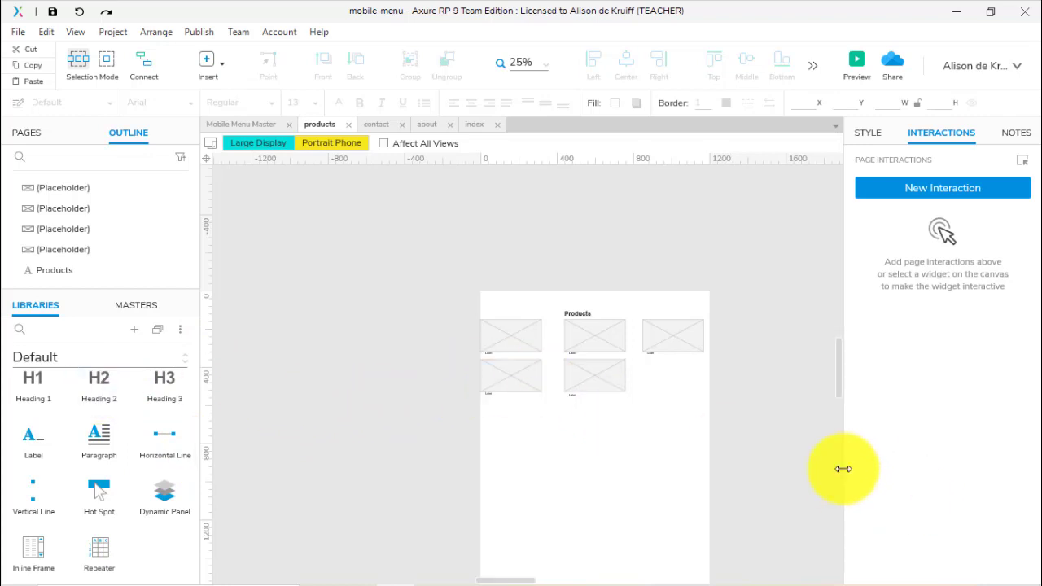
Place a Heading 3 reading "Home" near the top of the products page's Large Display view, above the Products heading.
key("ctrl+equal")
key("ctrl+equal")
key("ctrl+equal")
key("ctrl+equal")
scroll(842, 469, "down", 2)
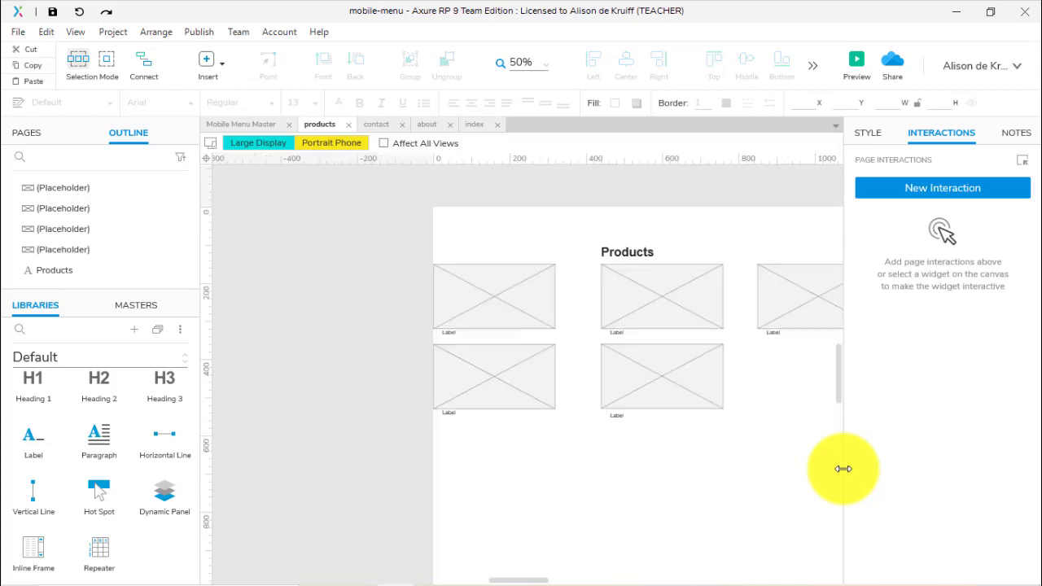
left_click_drag(724, 221, 591, 242)
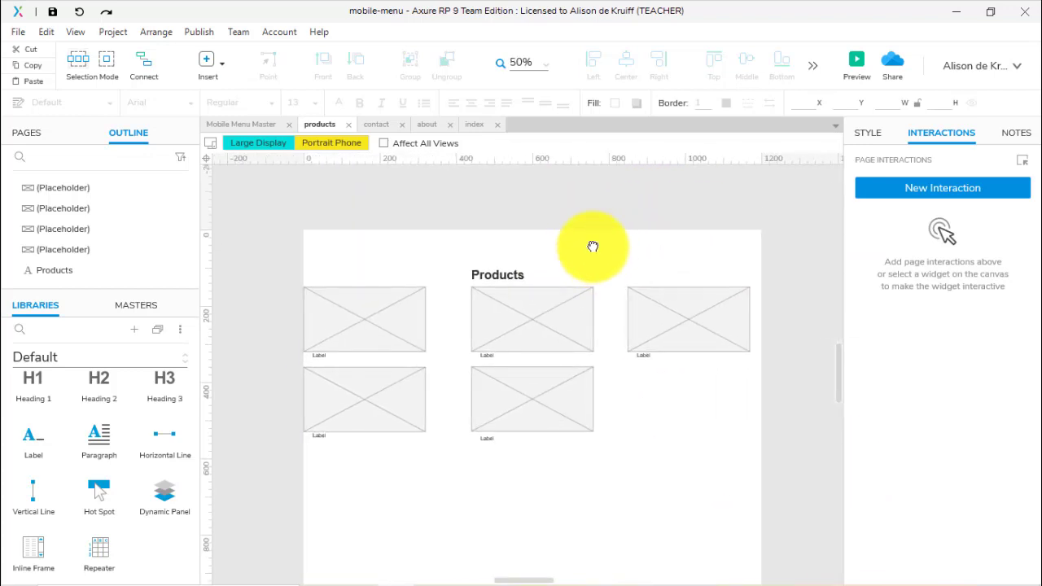
left_click_drag(162, 391, 604, 241)
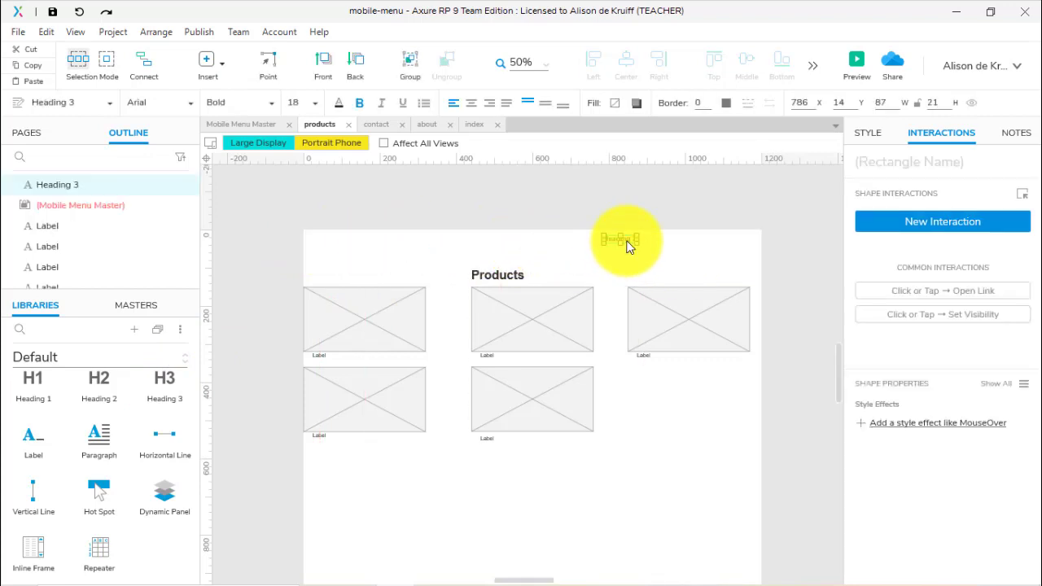
type("Home")
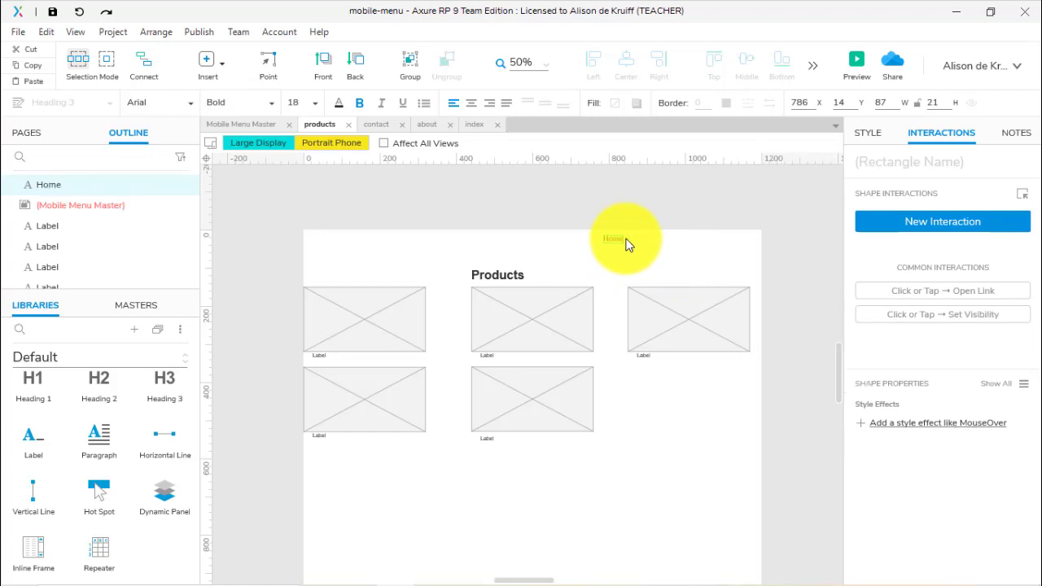
Duplicate the Home heading beside the original at X 874, Y 14 and change its text to "About Us".
scroll(626, 245, "up", 2)
left_click_drag(645, 231, 561, 293)
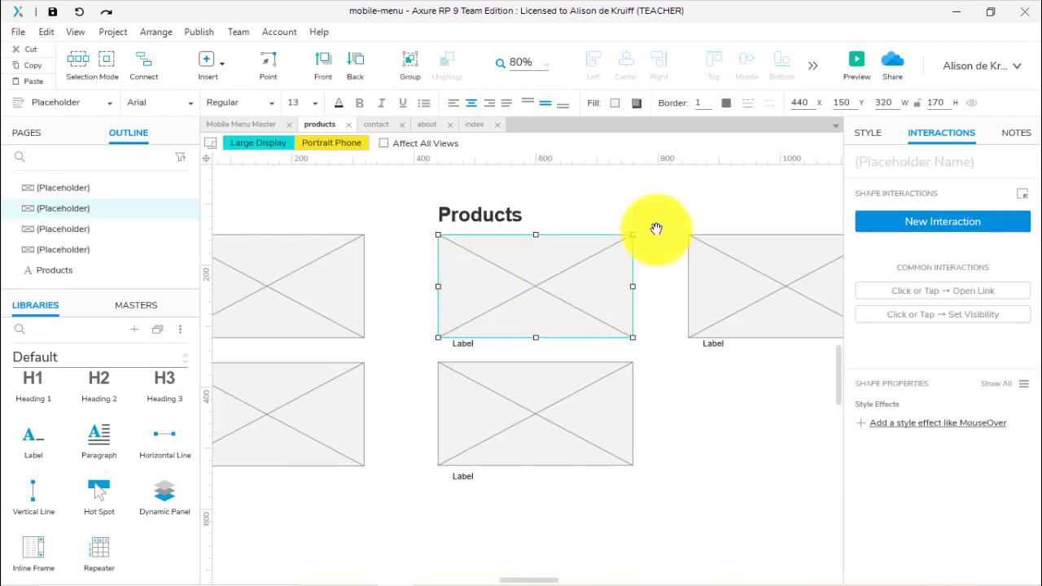
left_click_drag(677, 214, 573, 318)
left_click(515, 314)
double_click(573, 317)
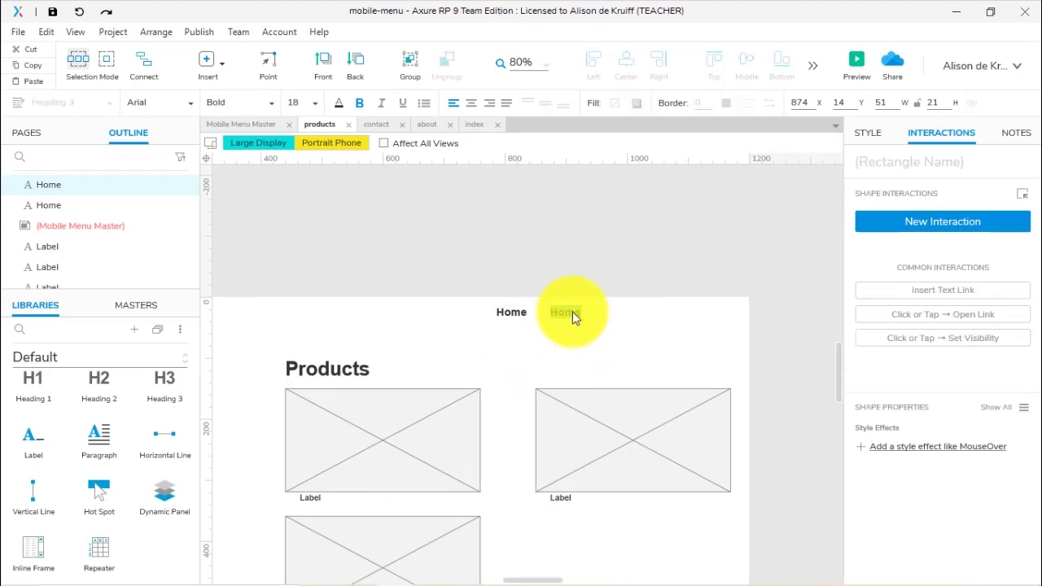
type("About Us")
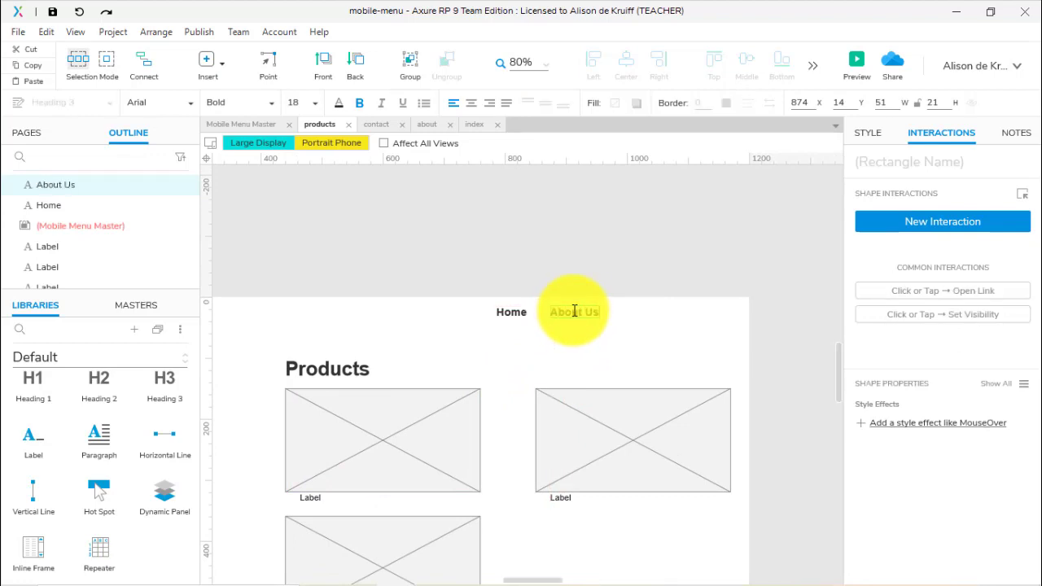
Duplicate the About Us heading beside the original at X 986, Y 14 and change its text to "Contact Us".
left_click(575, 316)
left_click_drag(575, 317, 651, 313)
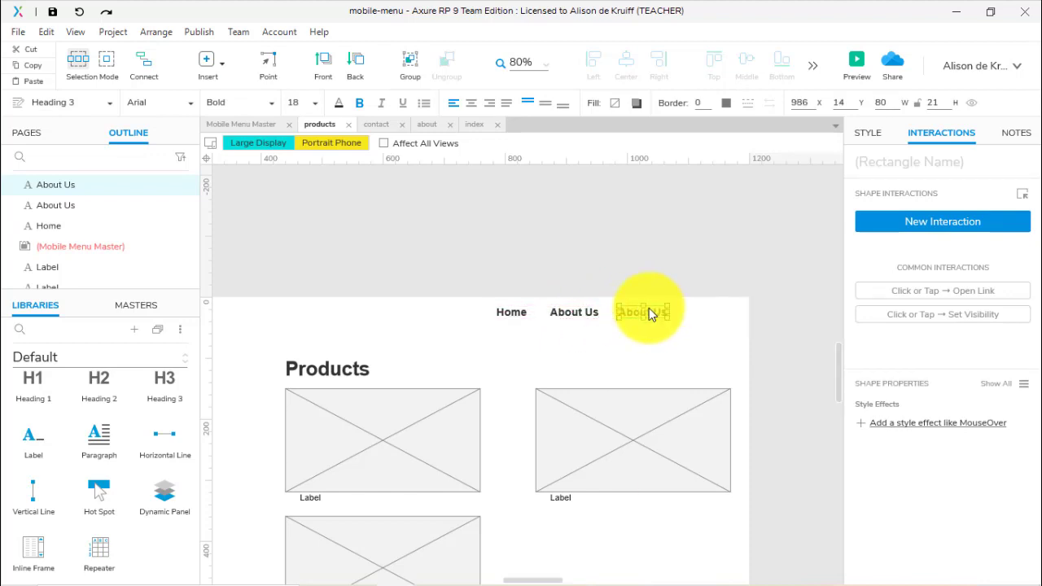
double_click(651, 314)
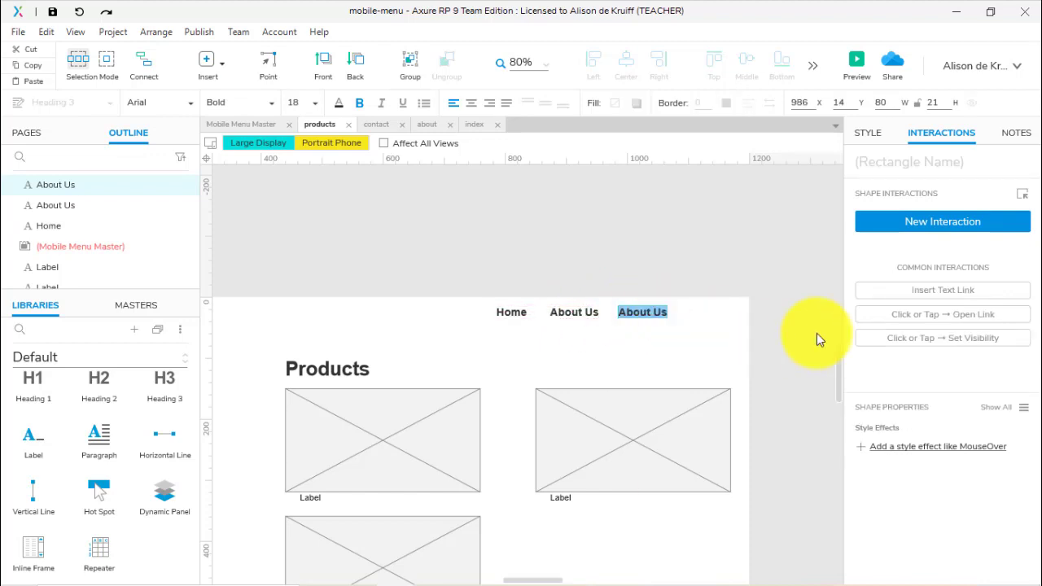
type("Cont")
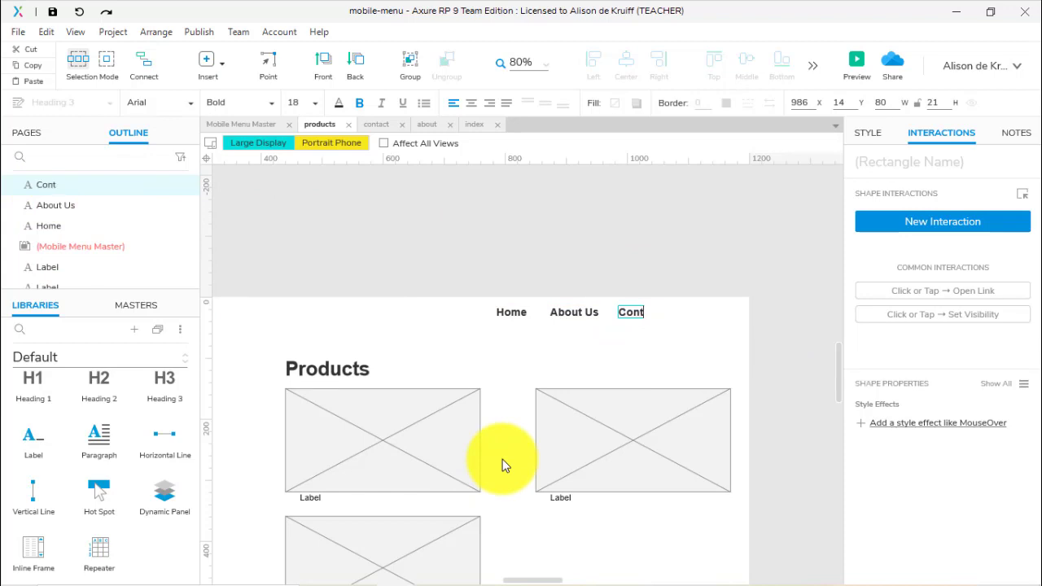
type("act Us")
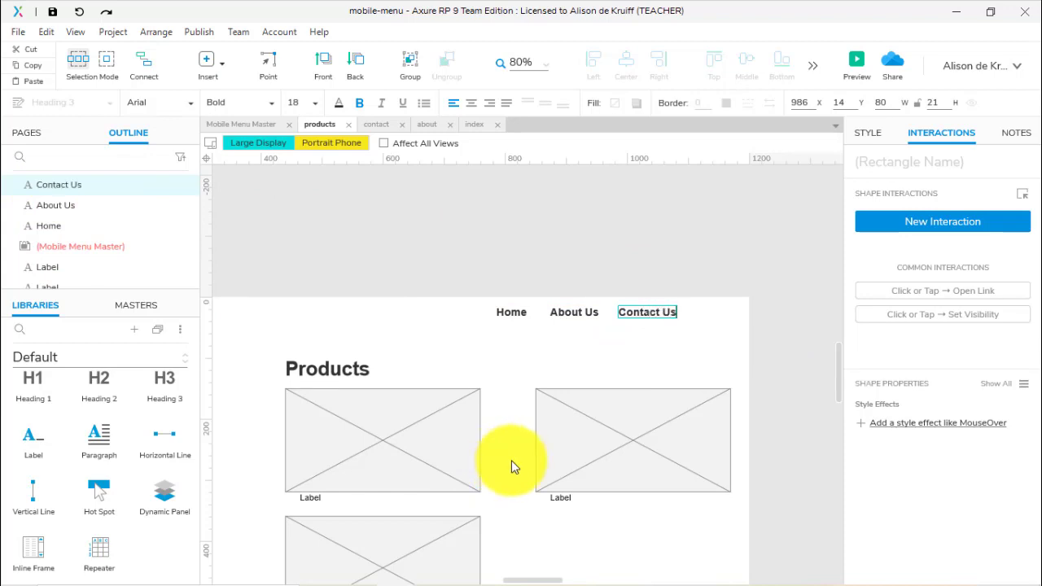
Shift the menu headings left and add a duplicate reading "Products" after Contact Us at X 1042, Y 14.
left_click_drag(461, 274, 690, 320)
left_click(610, 315)
double_click(689, 320)
type("Products")
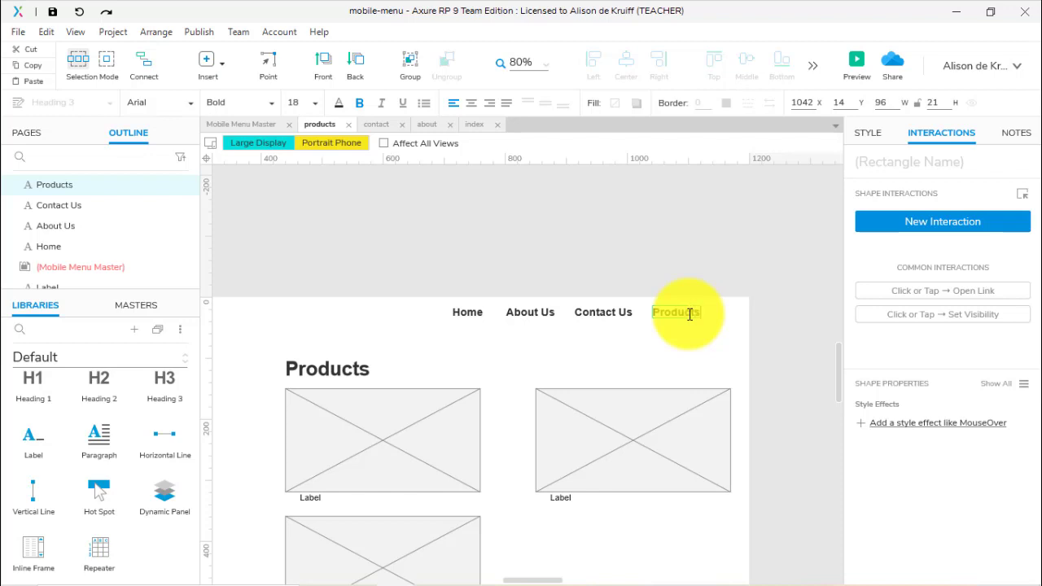
key("Escape")
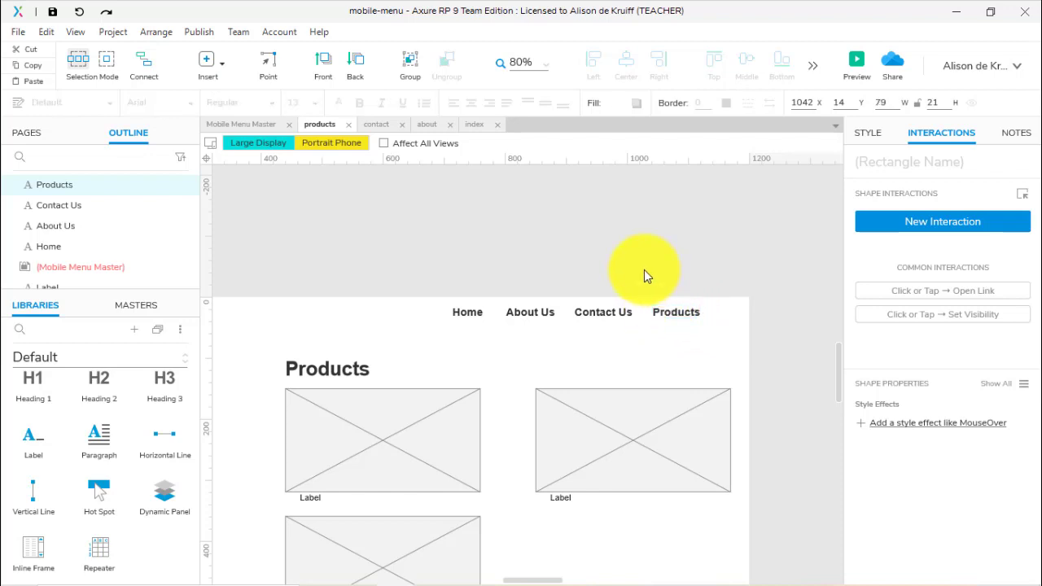
Distribute the Home, About Us, Contact Us and Products menu headings horizontally.
left_click(632, 260)
left_click_drag(577, 309, 711, 332)
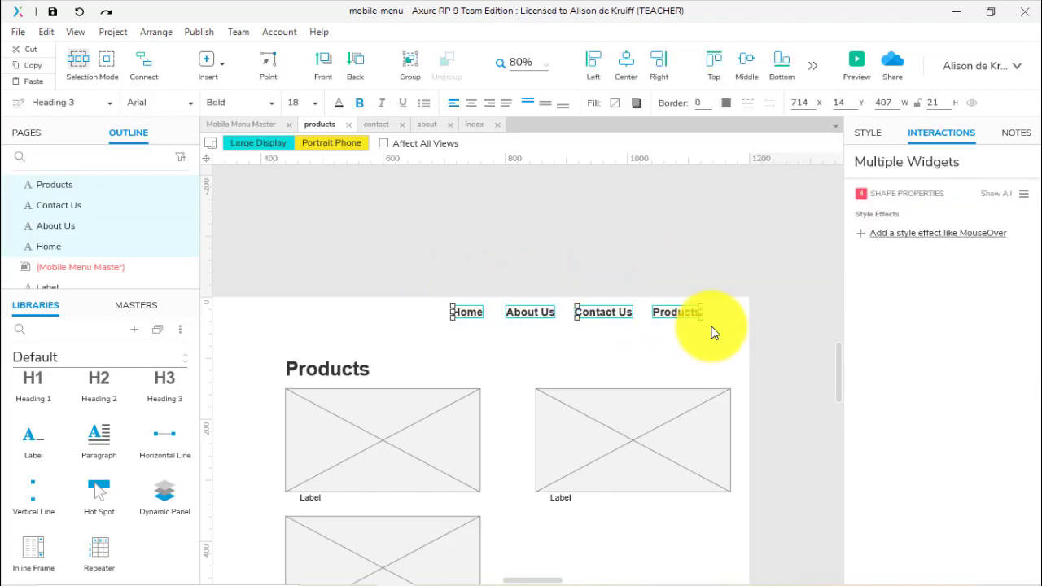
key("Escape")
left_click(812, 69)
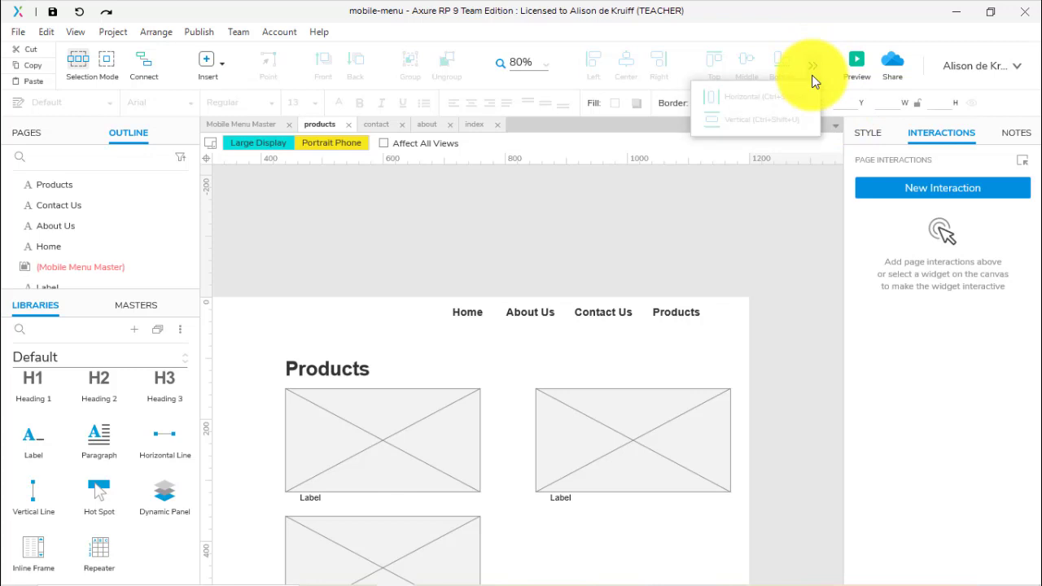
left_click_drag(428, 278, 735, 346)
left_click(818, 70)
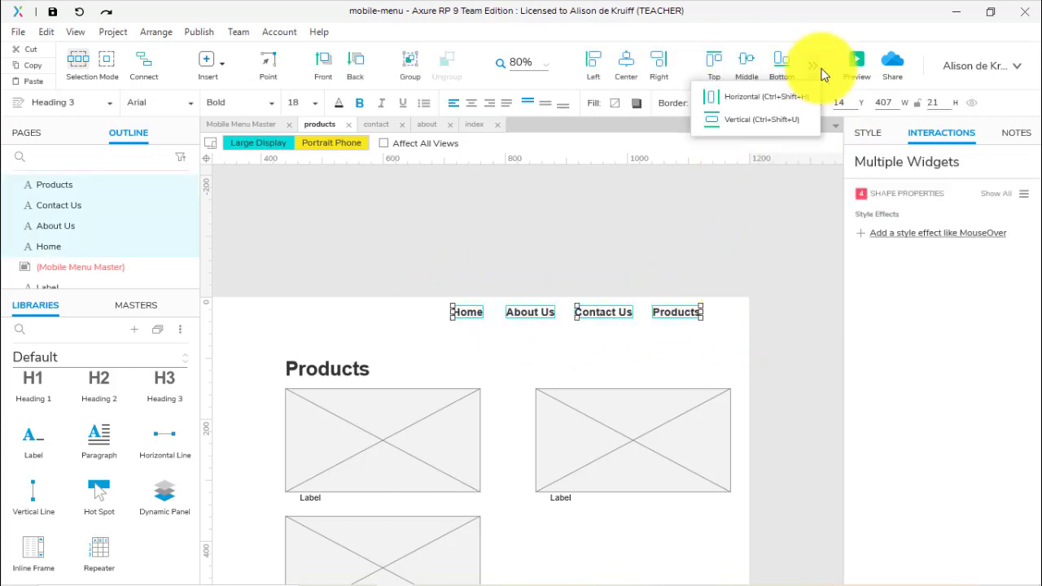
left_click(770, 98)
left_click(776, 260)
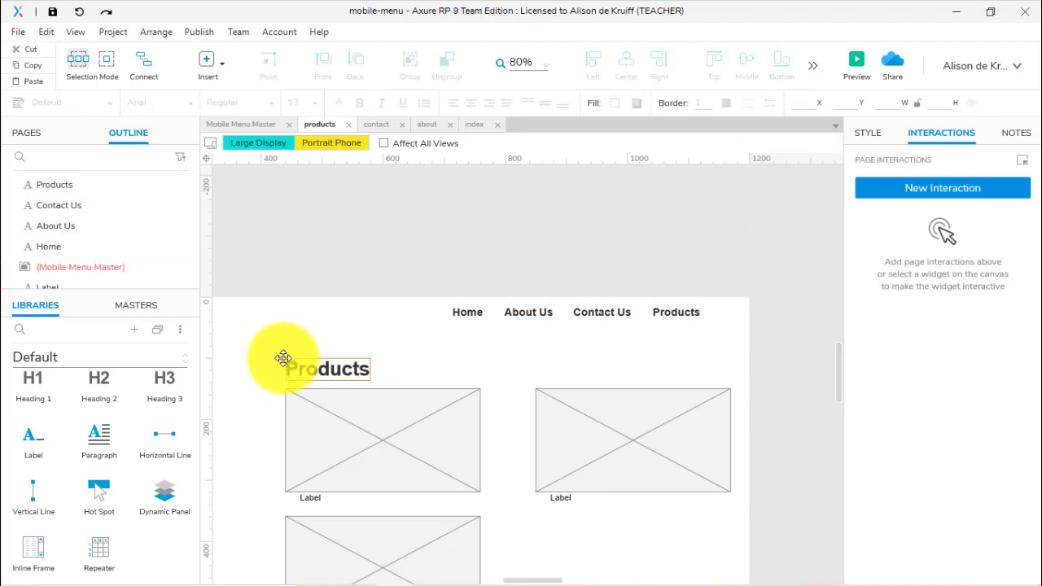
Add a horizontal line under the menu headings at X 692, Y 43, stretched 508 wide to the page's right edge.
left_click_drag(158, 433, 454, 323)
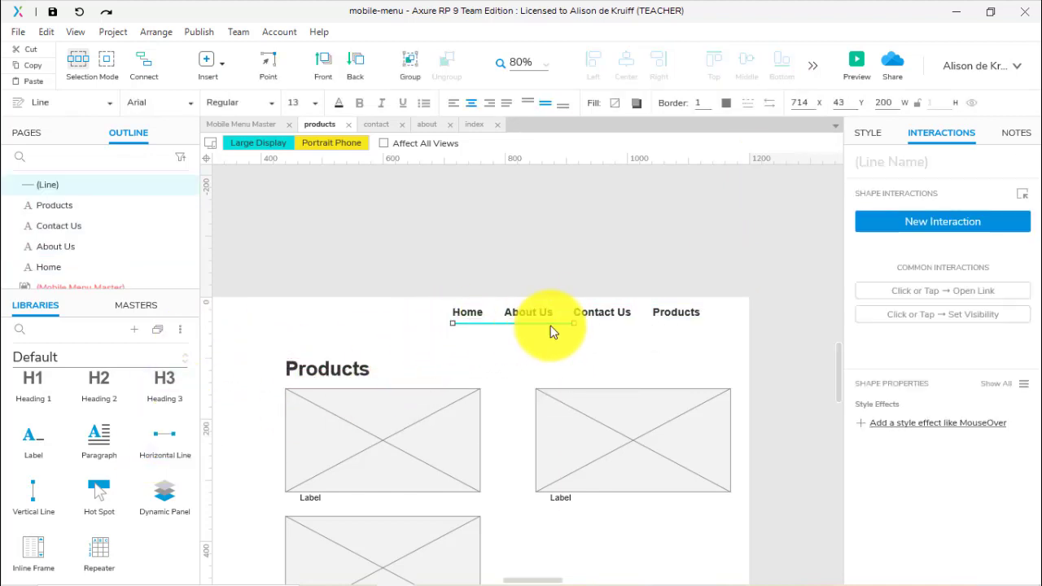
left_click_drag(574, 323, 740, 321)
left_click(804, 333)
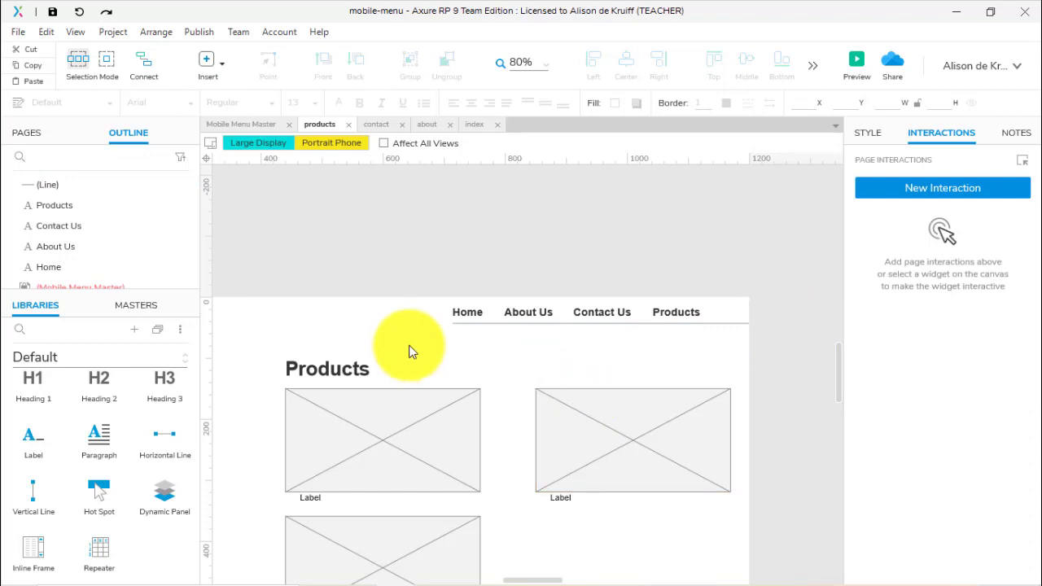
left_click(458, 323)
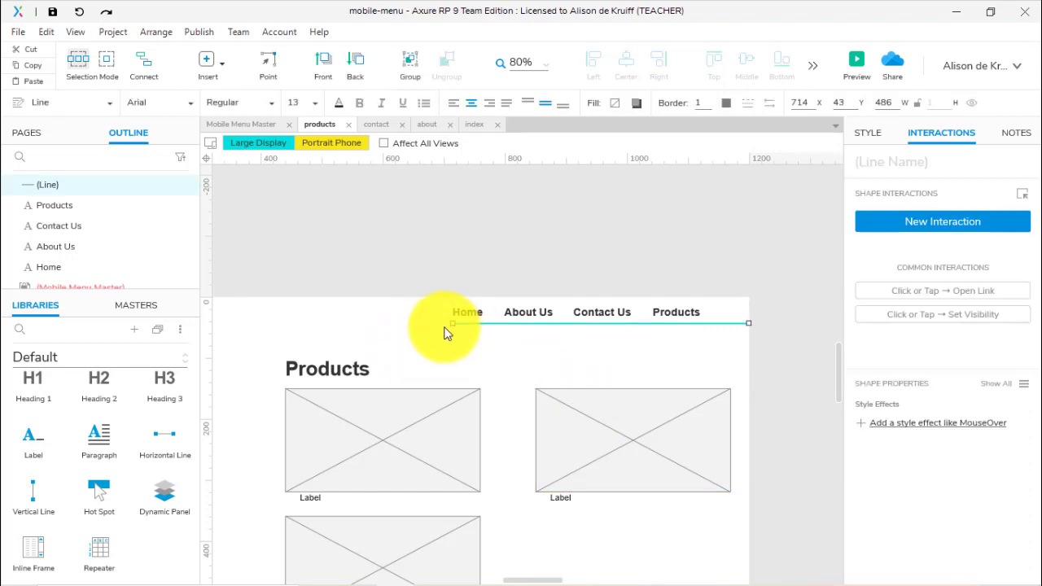
left_click_drag(453, 323, 438, 330)
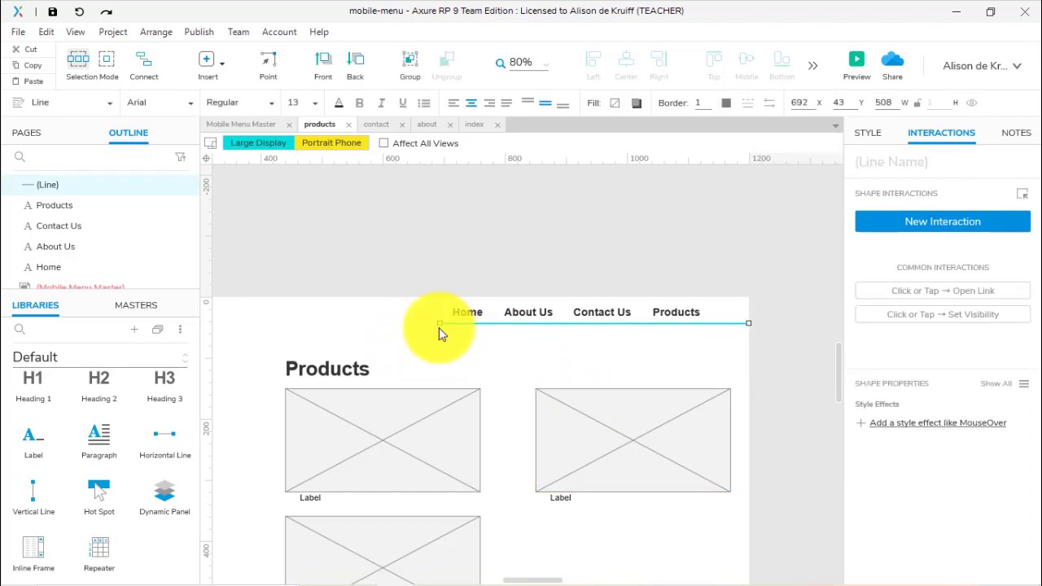
left_click(488, 235)
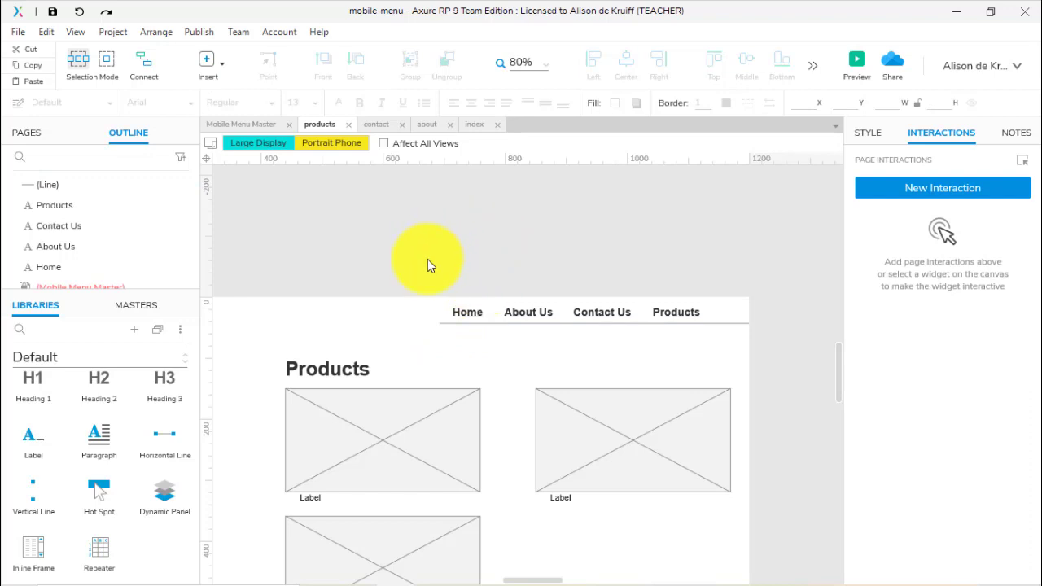
Convert the four menu headings and the line into a dynamic panel named "Large menu DP".
left_click_drag(392, 255, 743, 348)
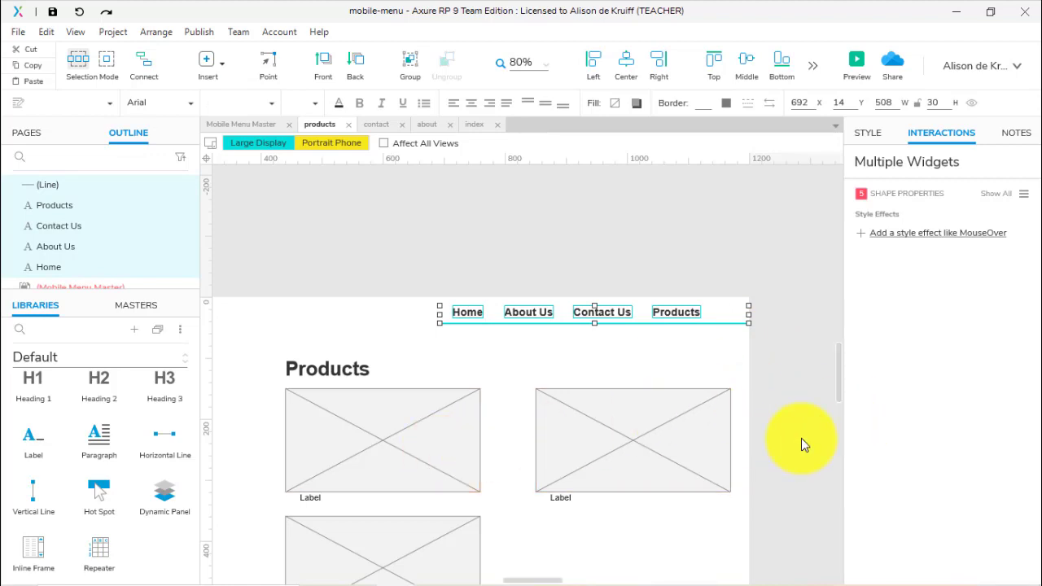
right_click(676, 311)
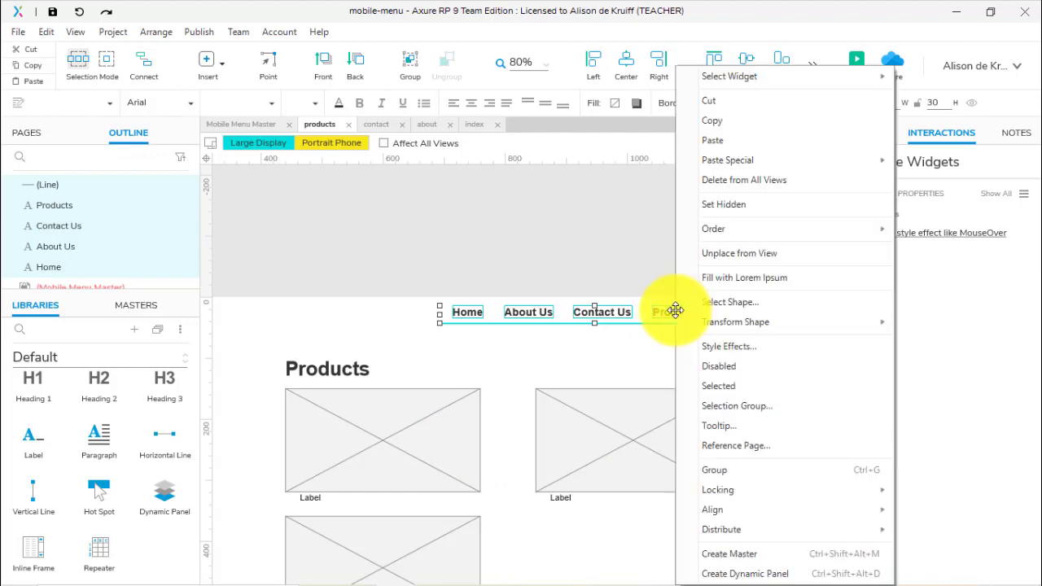
left_click(773, 574)
left_click(881, 162)
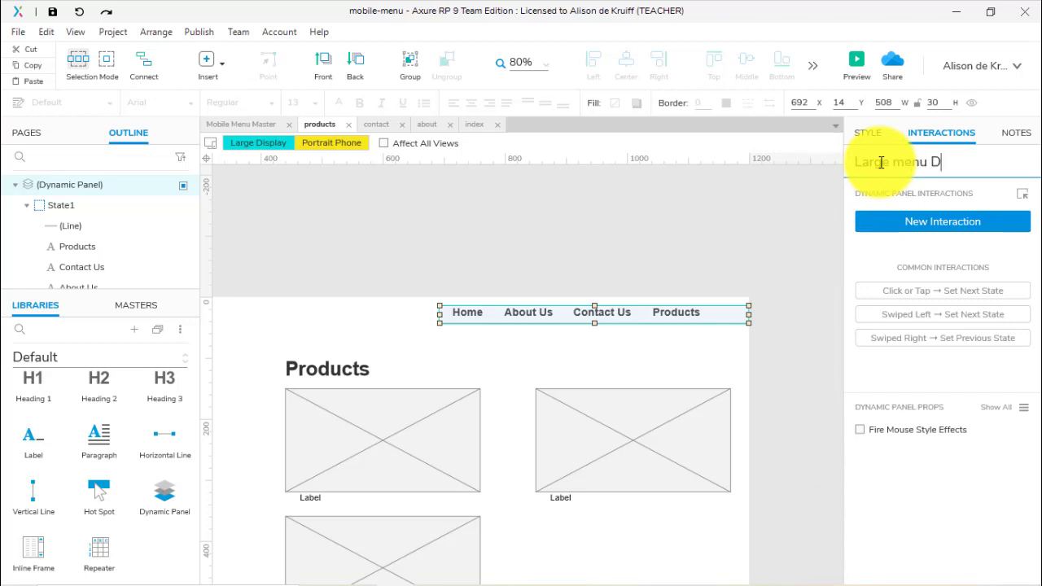
left_click(728, 242)
left_click(706, 310)
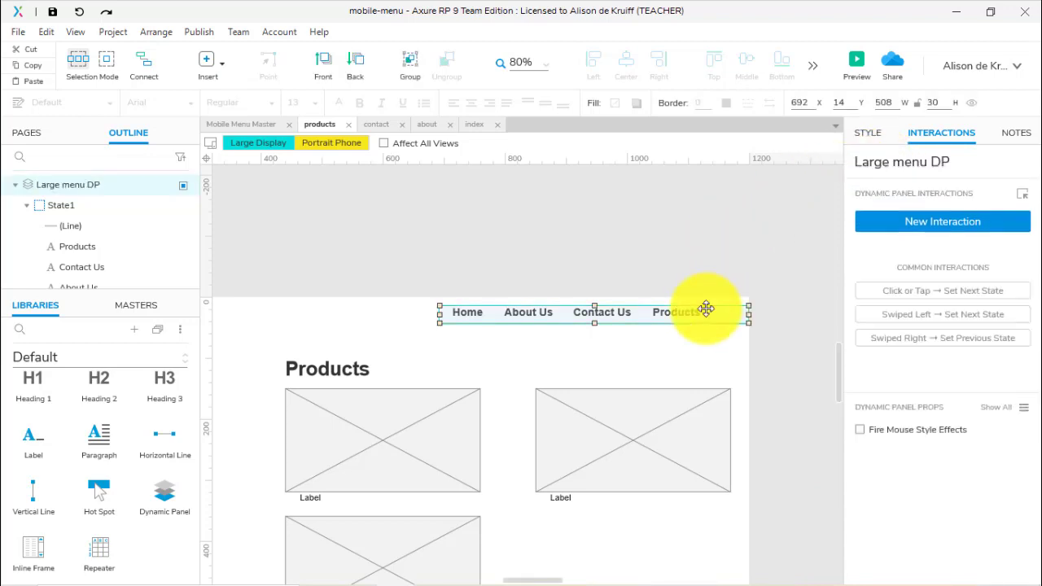
Create a master named "Large menu master" from the large menu dynamic panel.
right_click(703, 312)
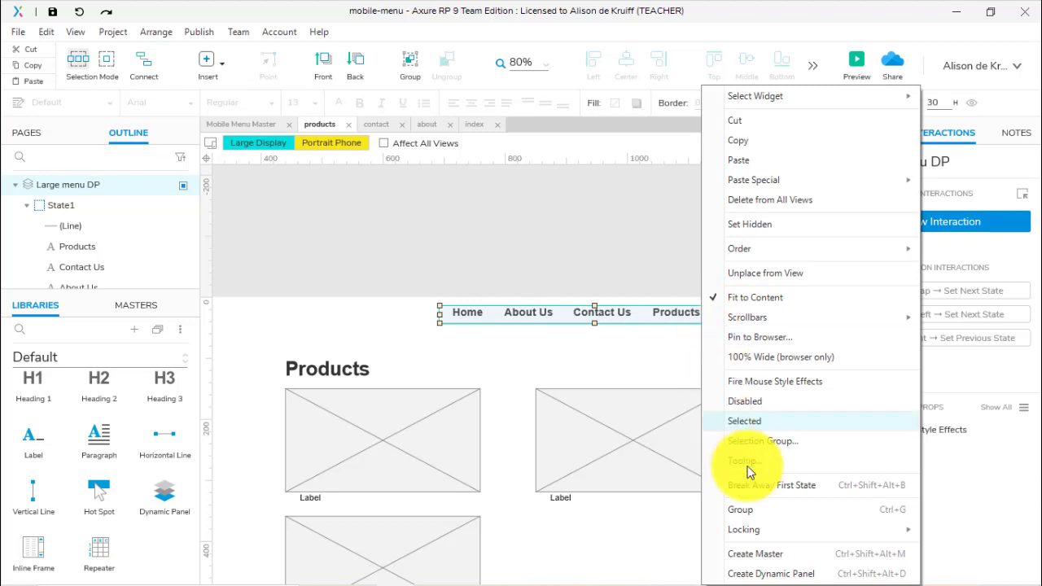
left_click(757, 558)
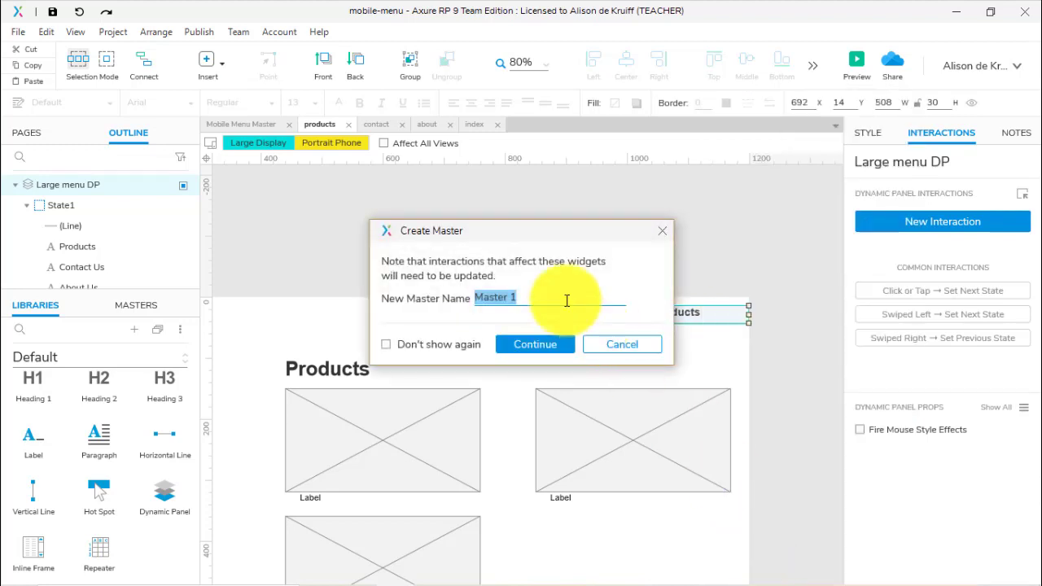
type("Large menu m")
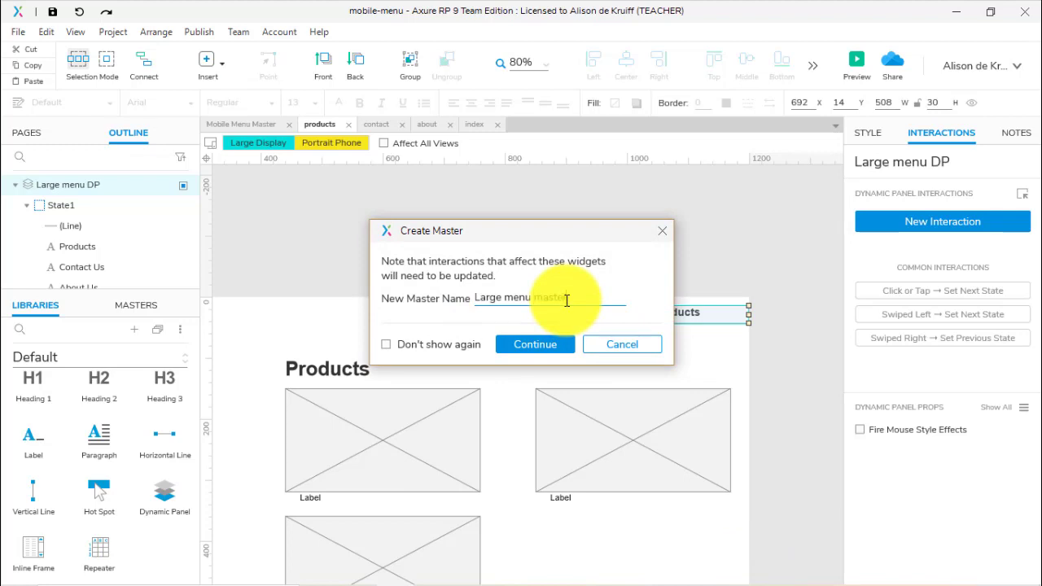
left_click(556, 344)
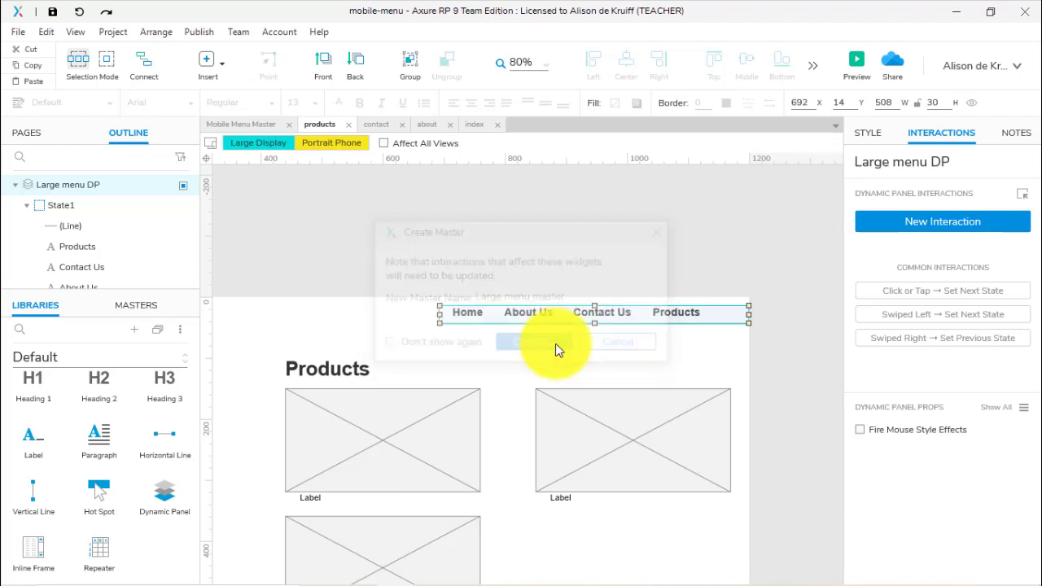
Open the large menu master for editing and move its dynamic panel to X 680, Y 36.
double_click(709, 318)
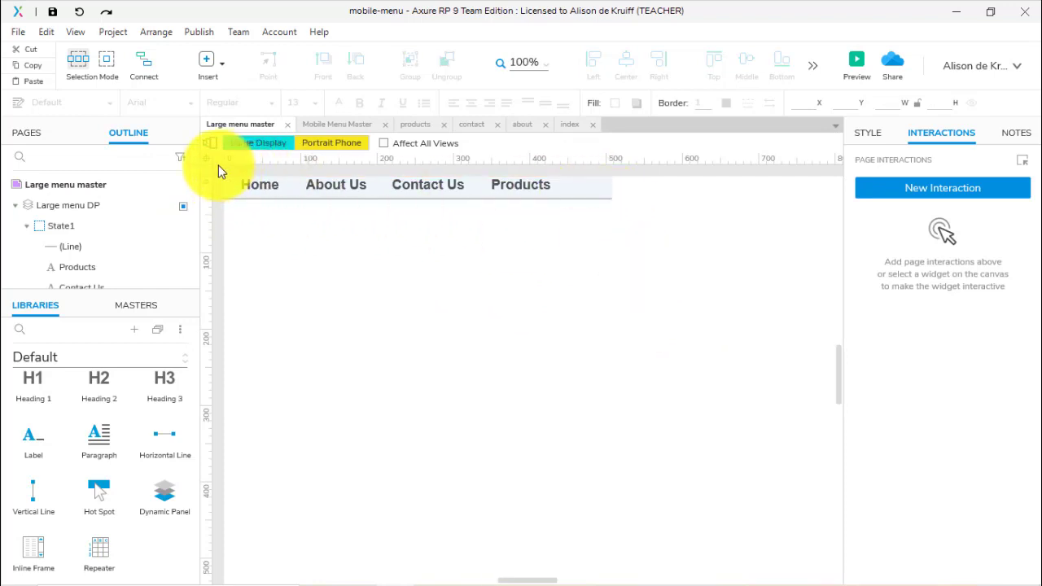
left_click_drag(218, 171, 627, 238)
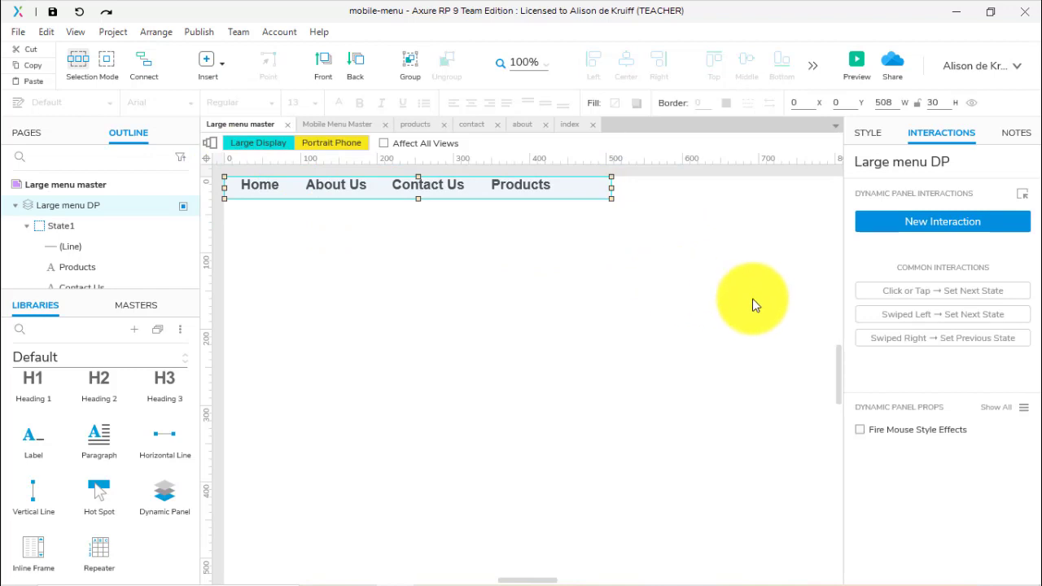
scroll(751, 301, "down", 2, "ctrl")
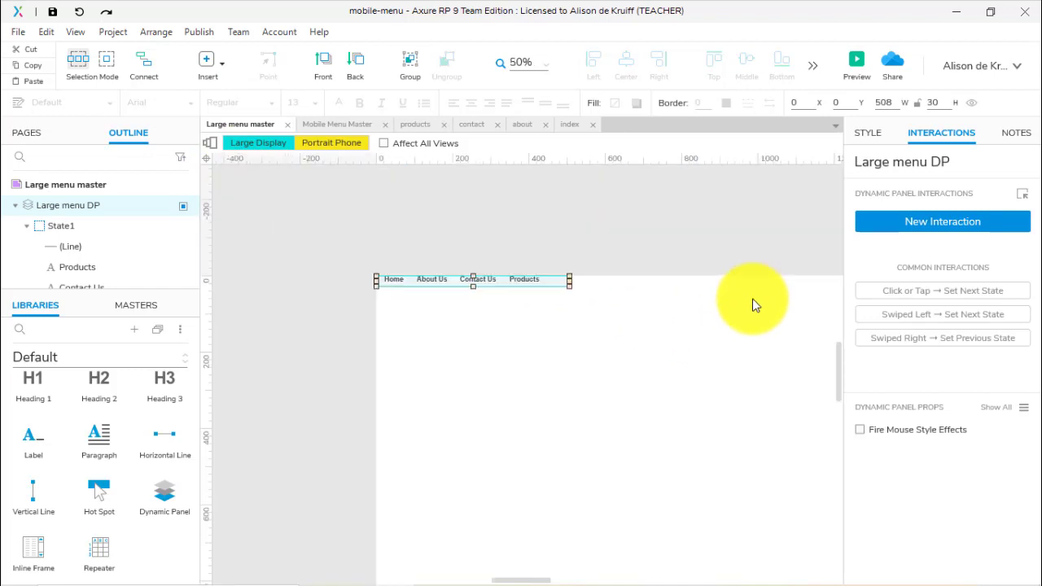
left_click_drag(533, 282, 793, 297)
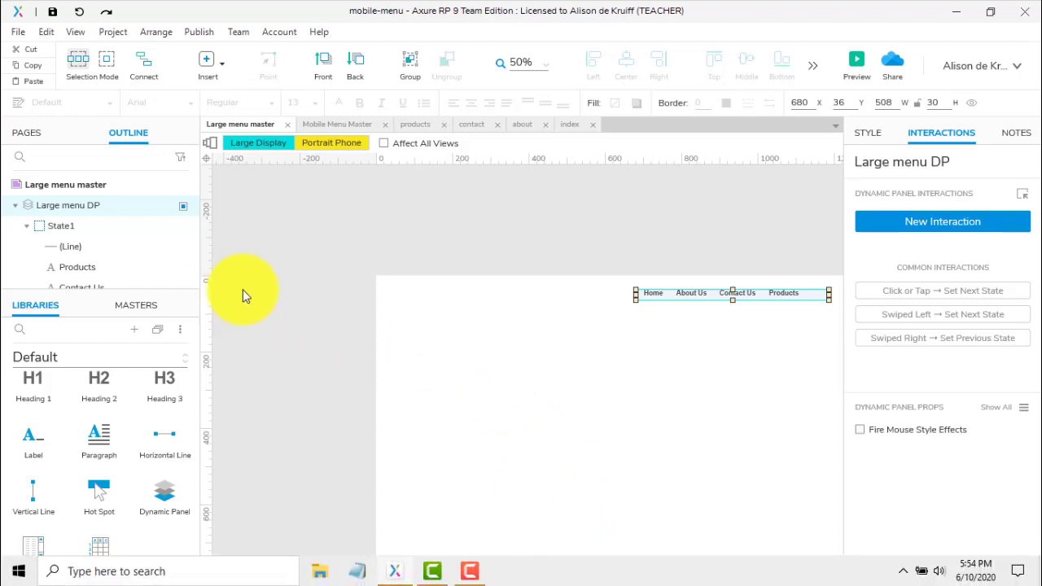
Place a vertical guide at about X 1200 in the large menu master and align the menu panel's right edge with it.
left_click_drag(207, 293, 743, 302)
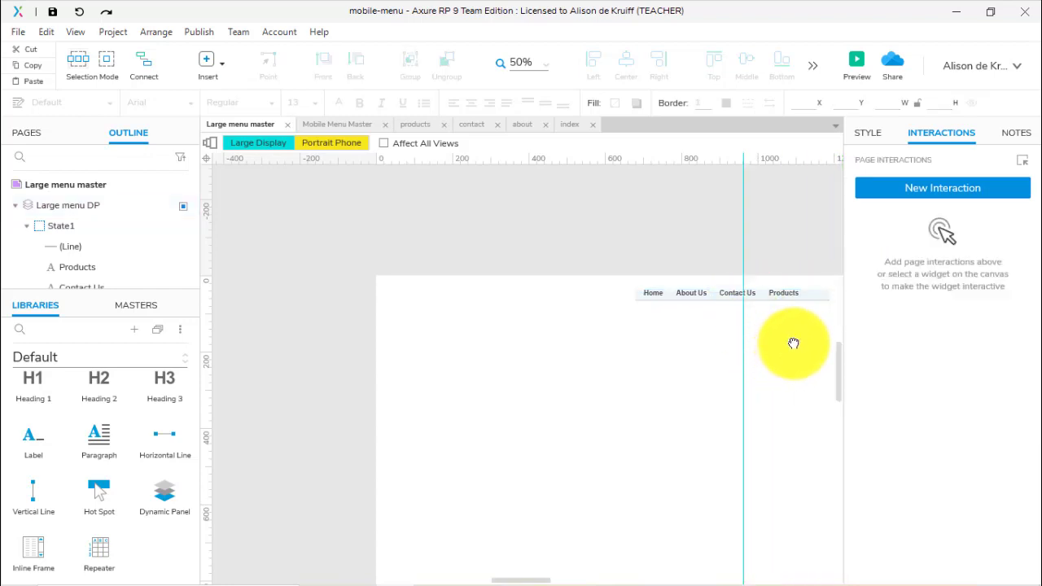
left_click_drag(794, 343, 523, 342)
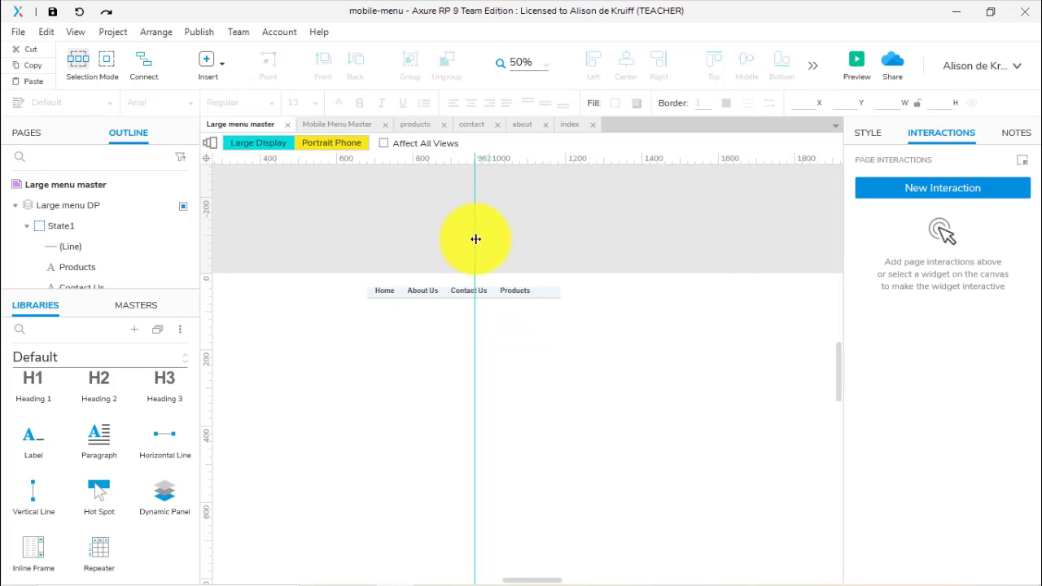
left_click_drag(475, 237, 568, 237)
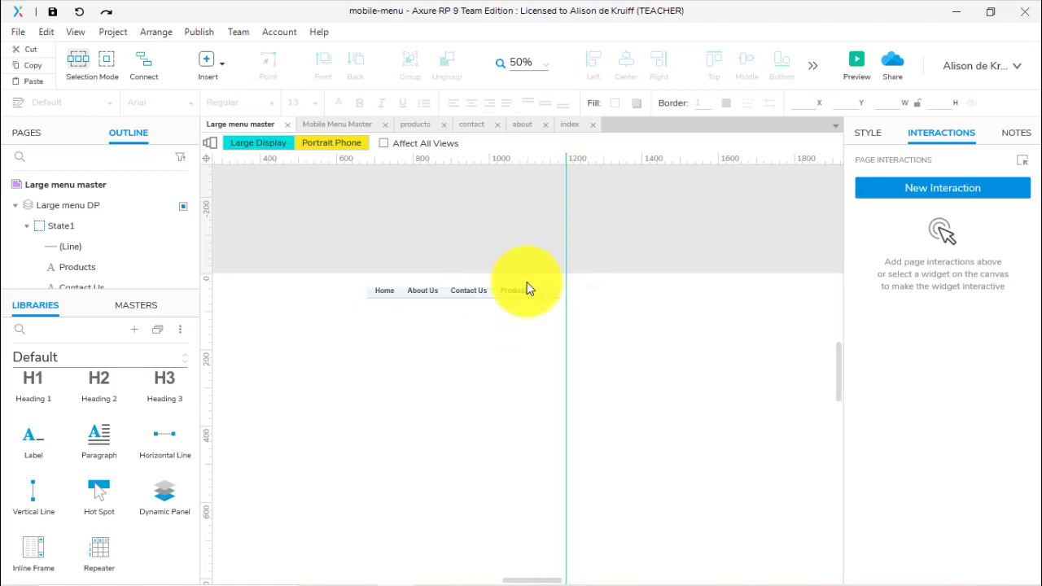
left_click_drag(338, 274, 551, 330)
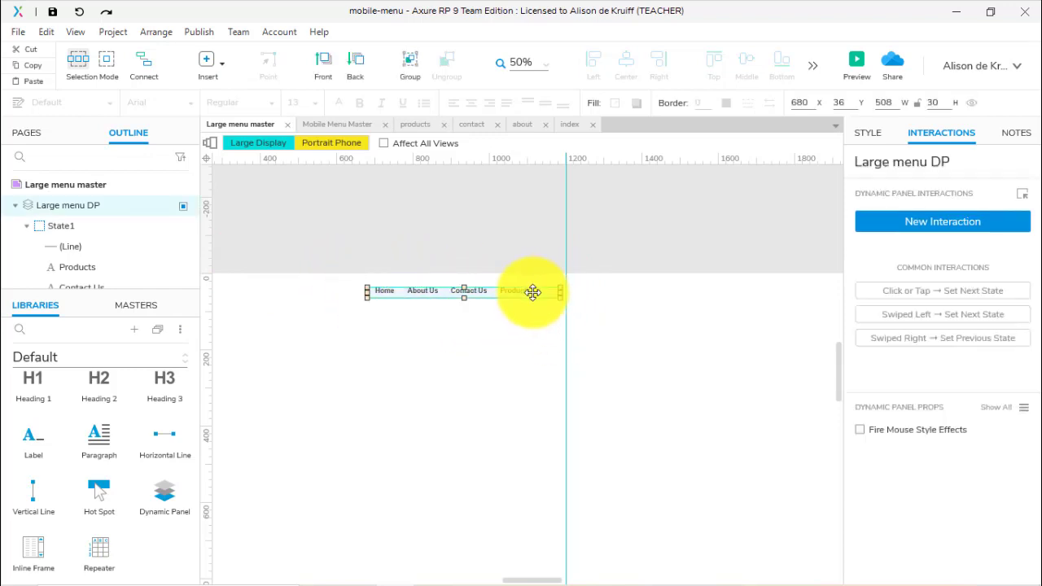
left_click_drag(532, 293, 538, 292)
left_click(647, 302)
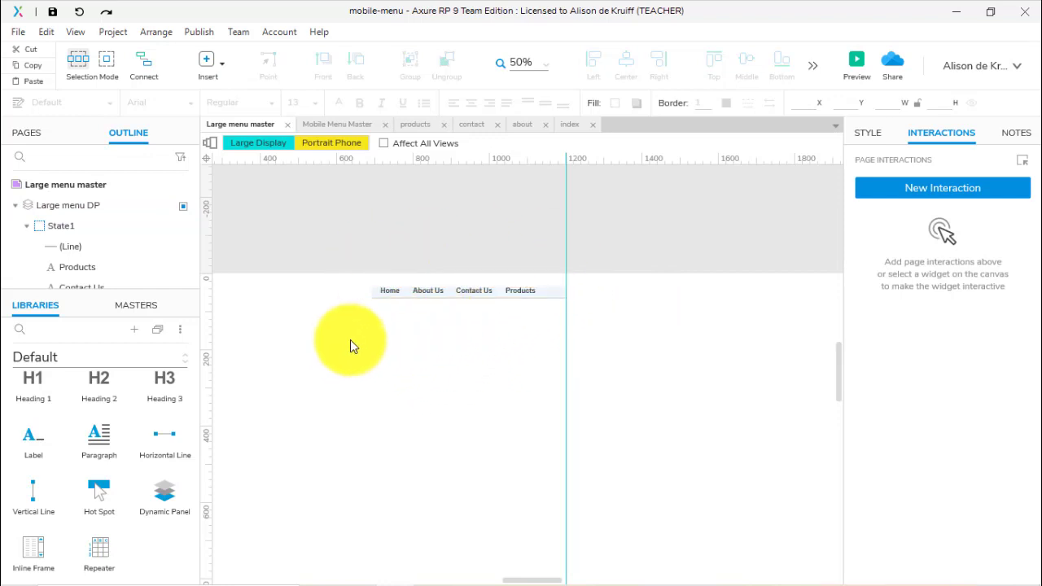
Set the Large menu master's drop behavior so that its instances lock to the master location.
left_click(137, 305)
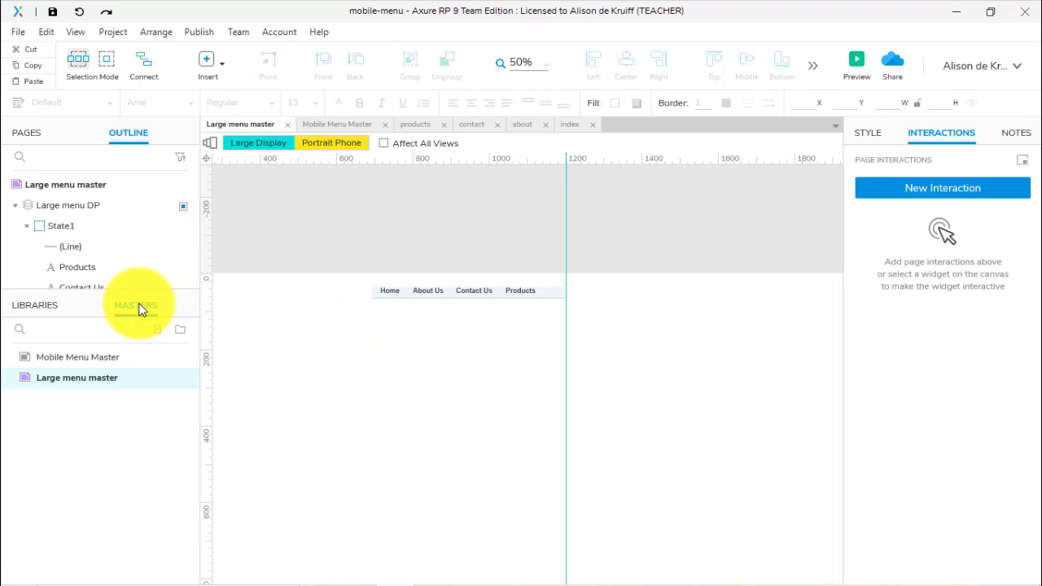
right_click(97, 377)
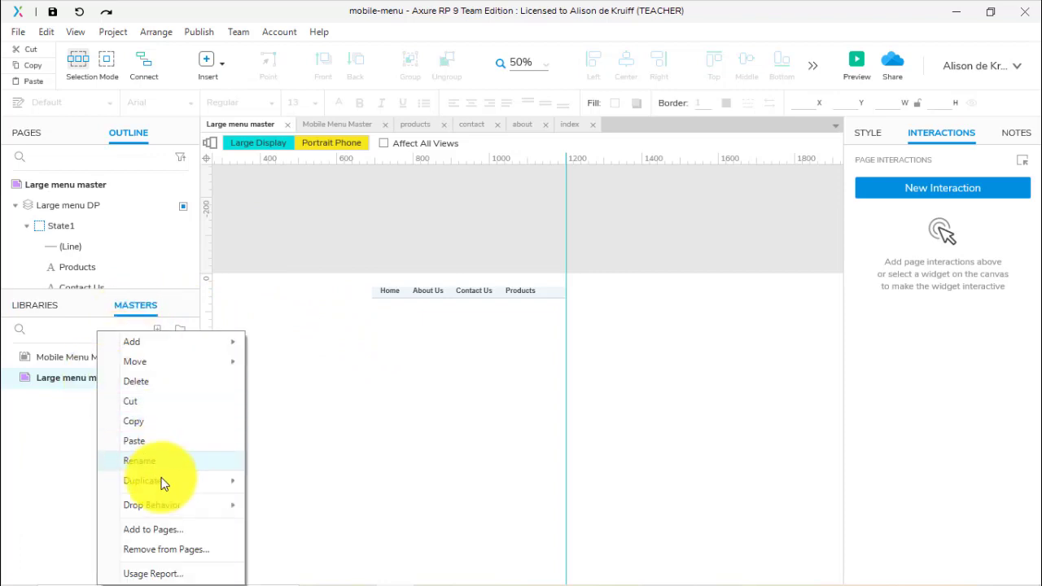
mouse_move(167, 504)
left_click(316, 527)
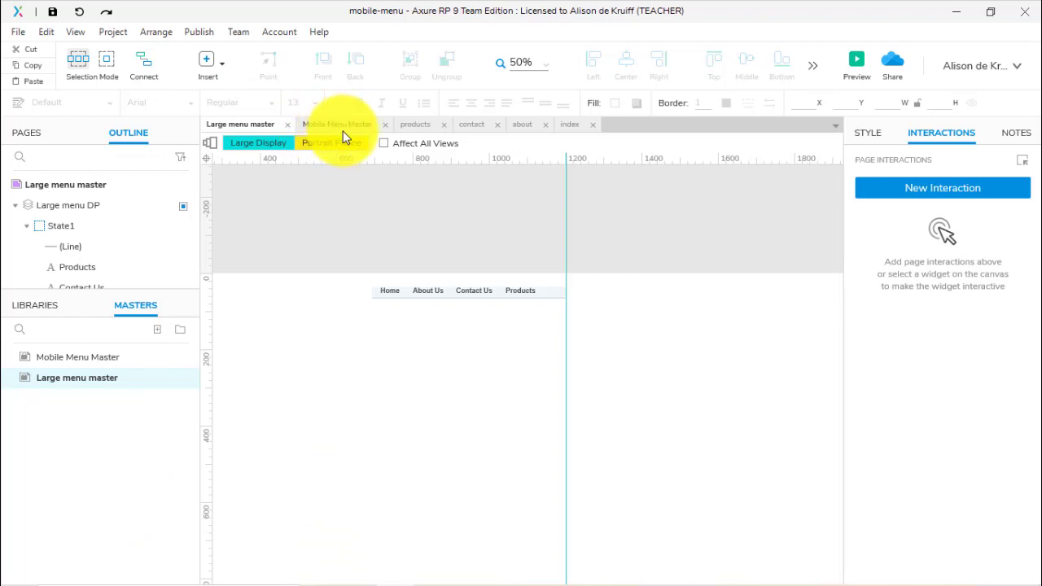
Place the Large menu master on the index page in Large Display view and unplace it from the Portrait Phone view.
left_click(566, 125)
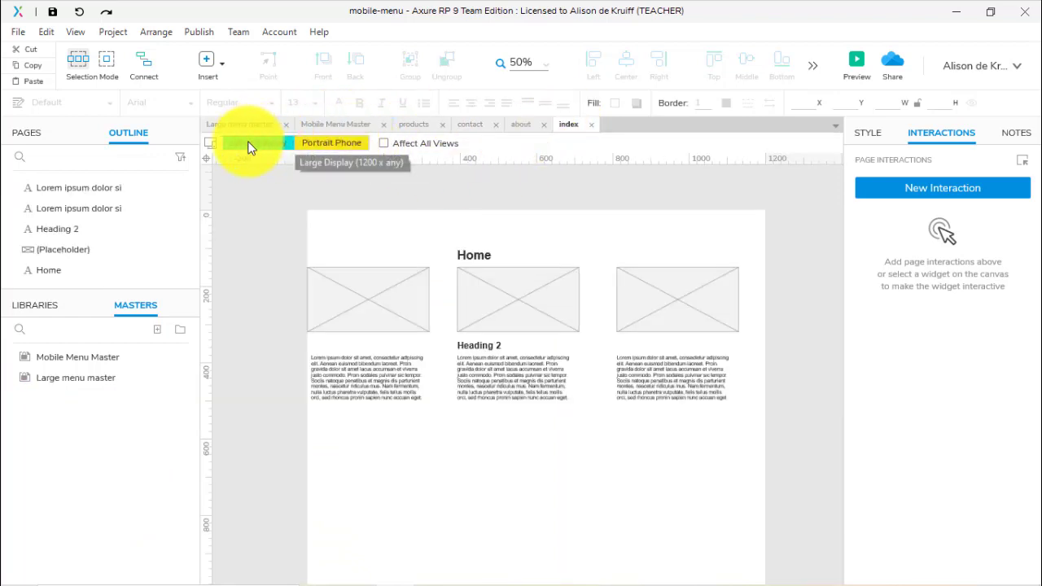
left_click_drag(82, 378, 560, 334)
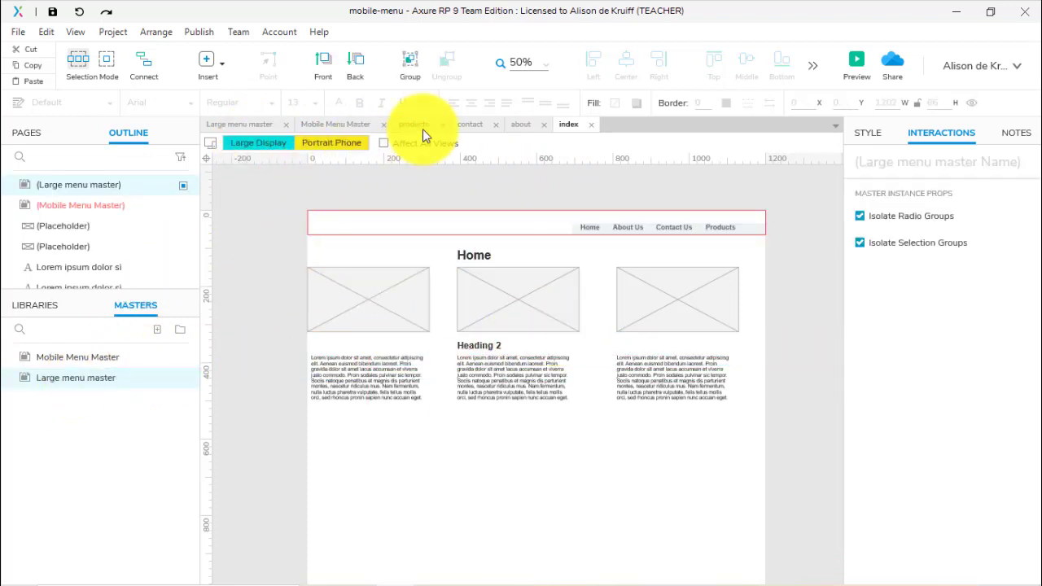
left_click(522, 124)
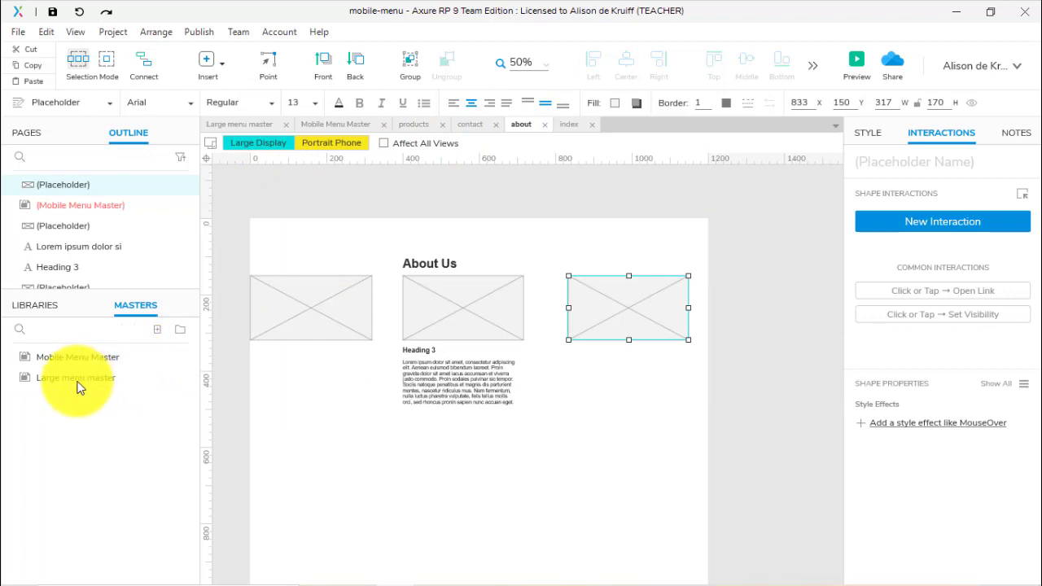
left_click(571, 124)
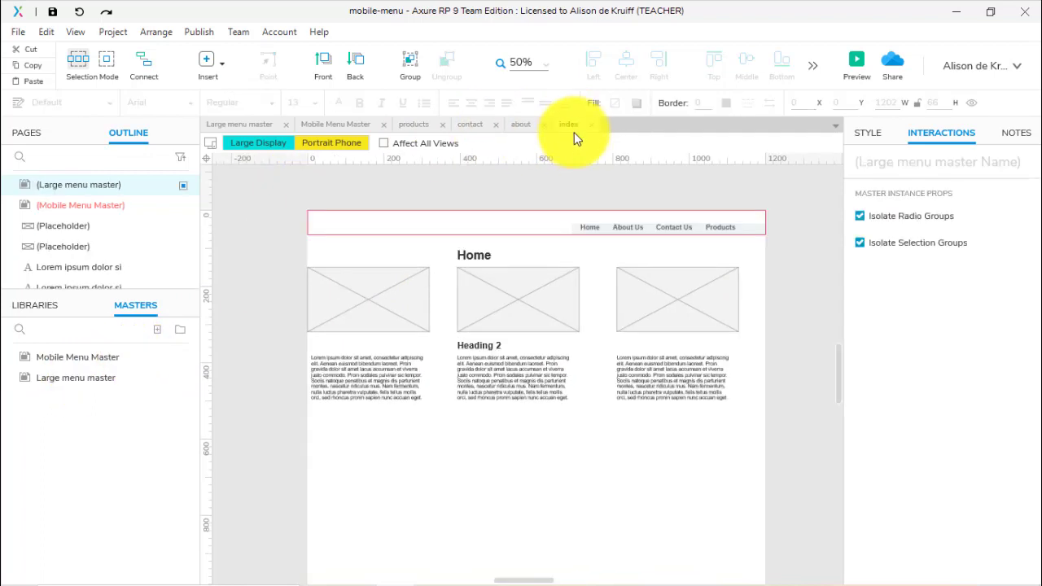
left_click(331, 143)
left_click_drag(643, 218, 173, 176)
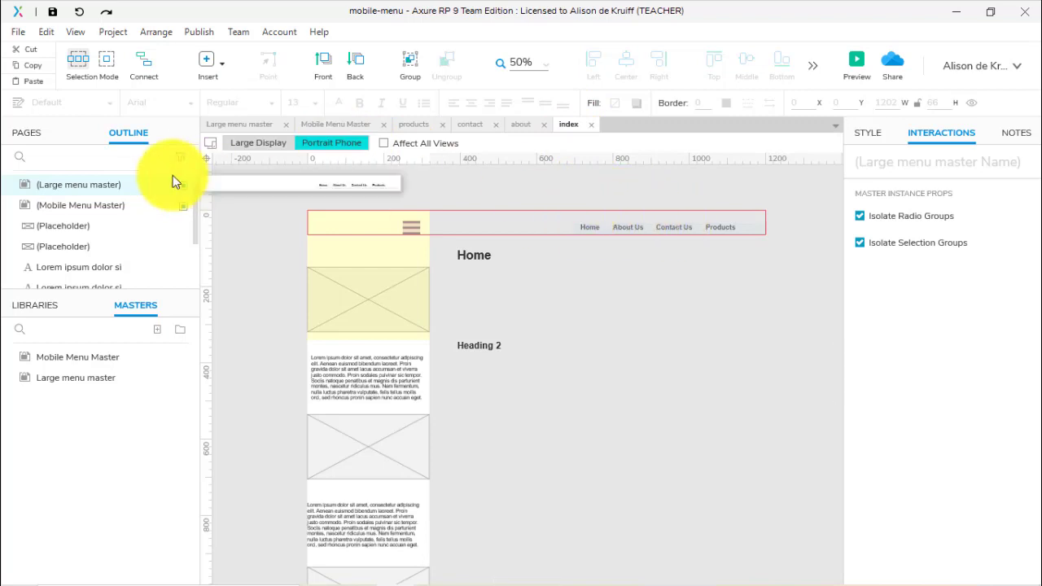
right_click(68, 188)
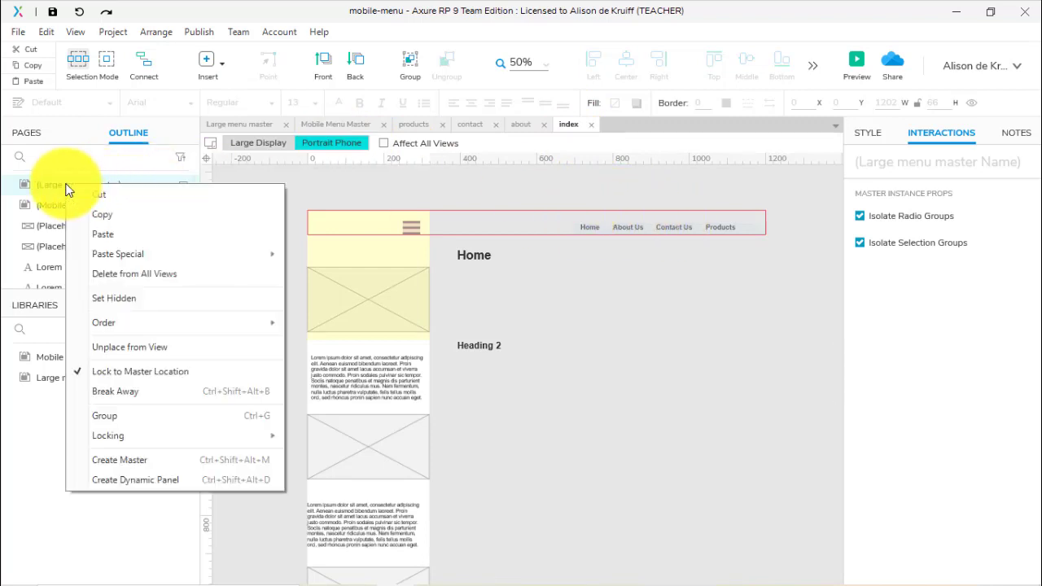
left_click(132, 347)
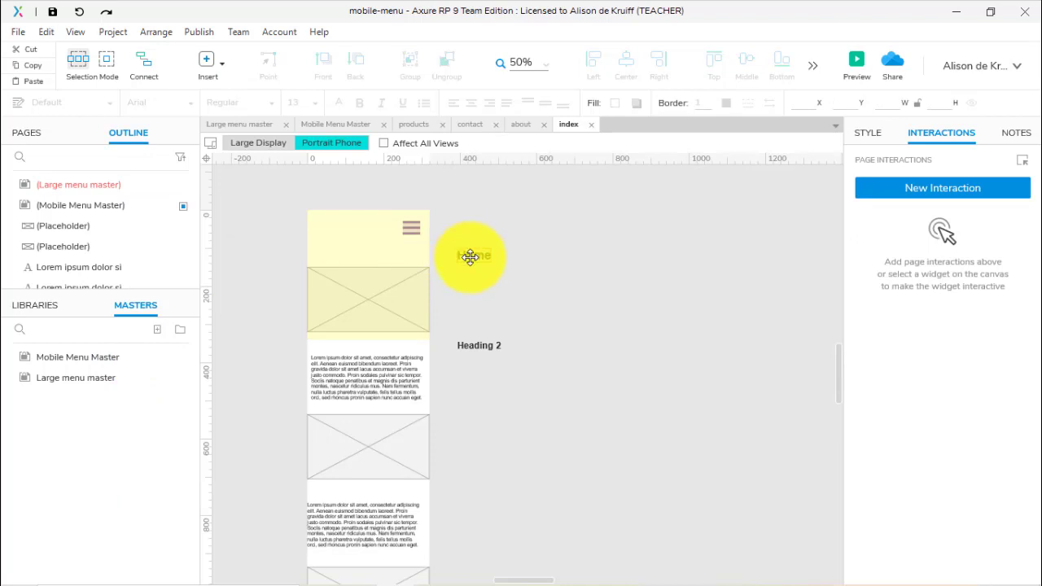
Move Home above the first placeholder and Heading 2 to X 10, Y 341 in the index page's Portrait Phone view, and compare both views.
left_click_drag(470, 257, 323, 260)
left_click_drag(477, 346, 334, 341)
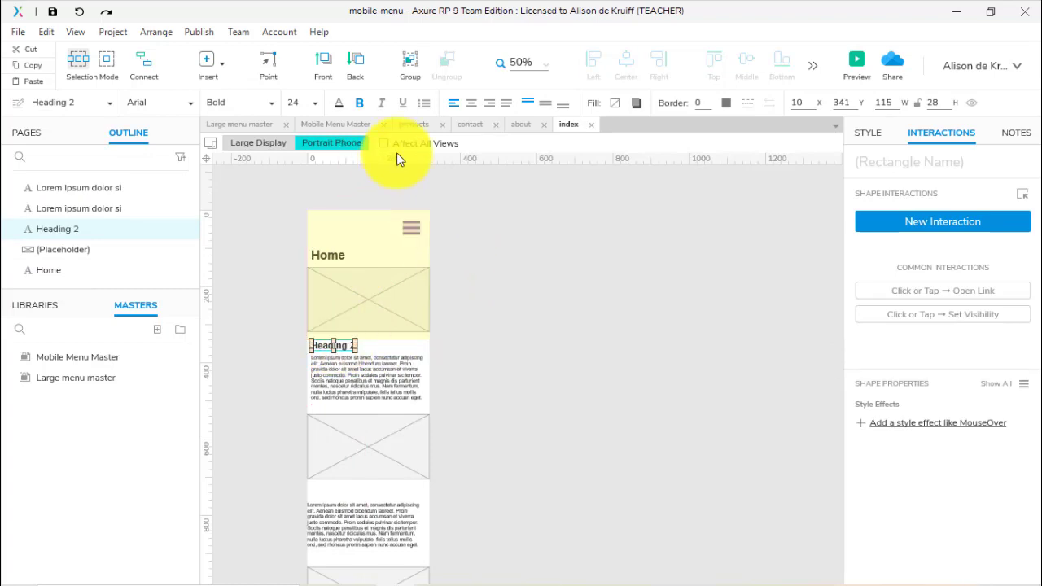
left_click(273, 143)
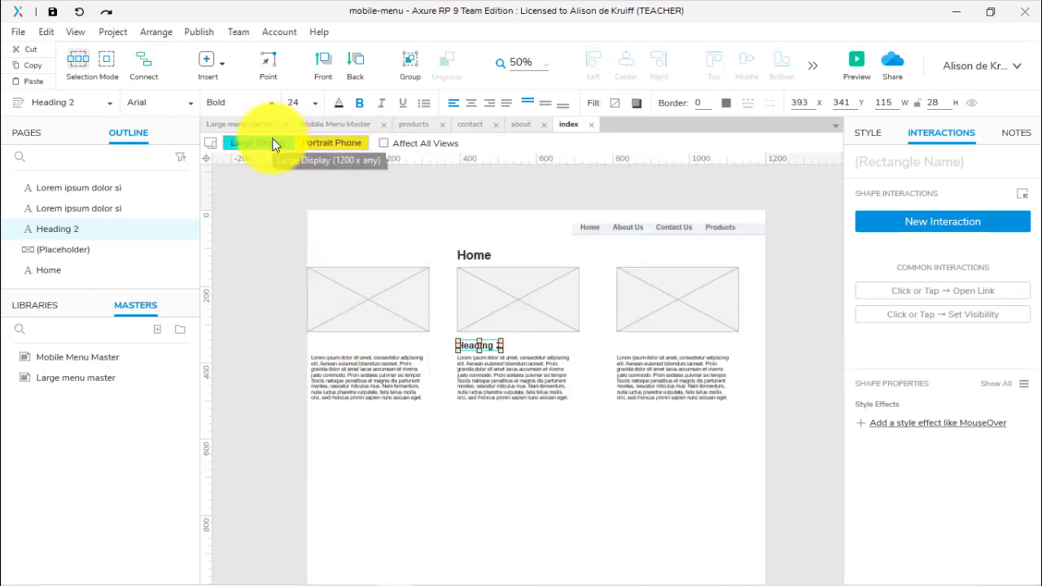
left_click(322, 143)
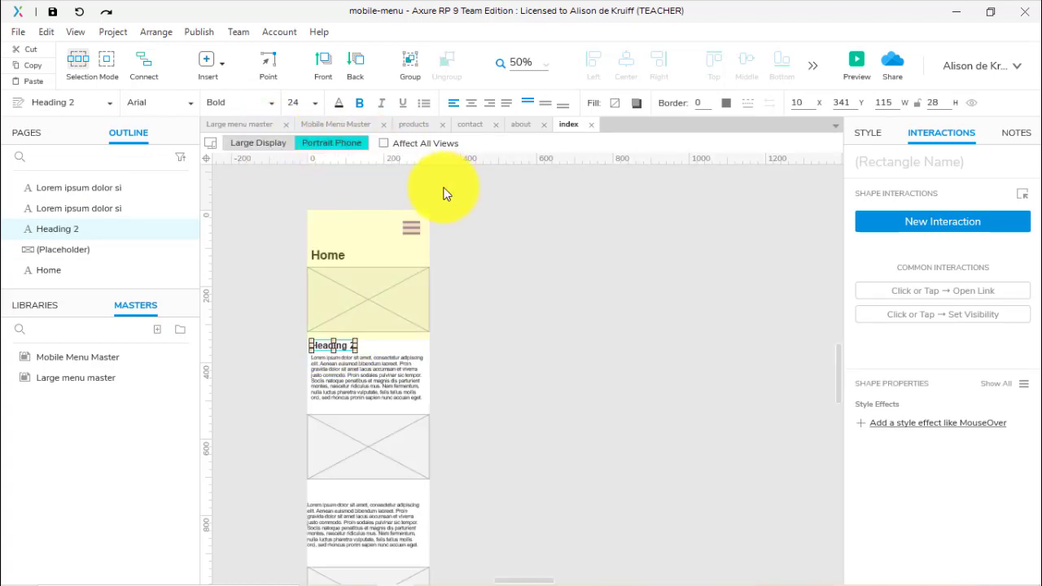
Place the Large menu master on the about page in Large Display view and unplace it from the Portrait Phone view.
left_click(519, 126)
left_click_drag(88, 380, 454, 359)
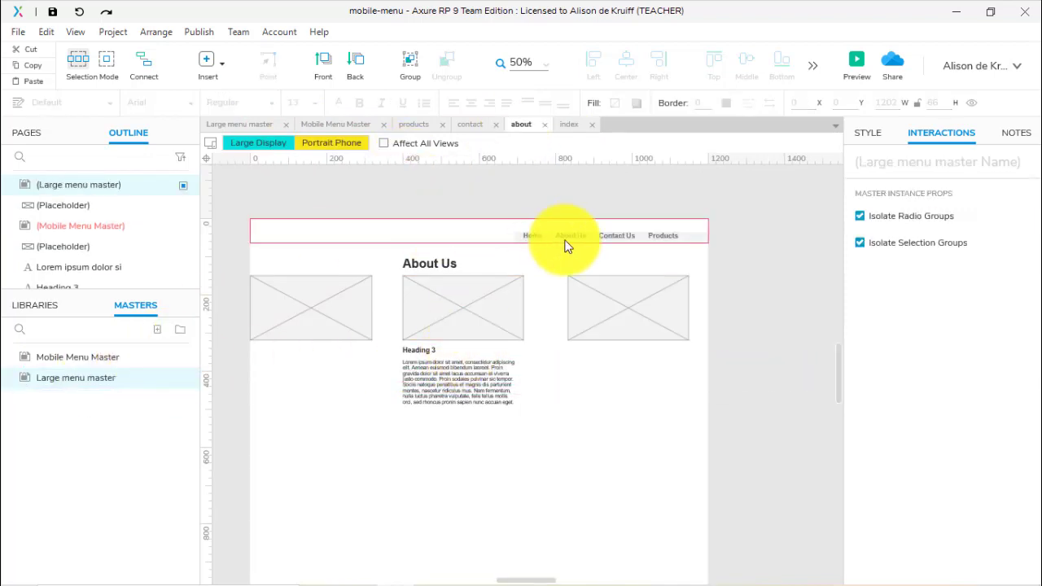
left_click_drag(310, 308, 93, 185)
left_click(340, 141)
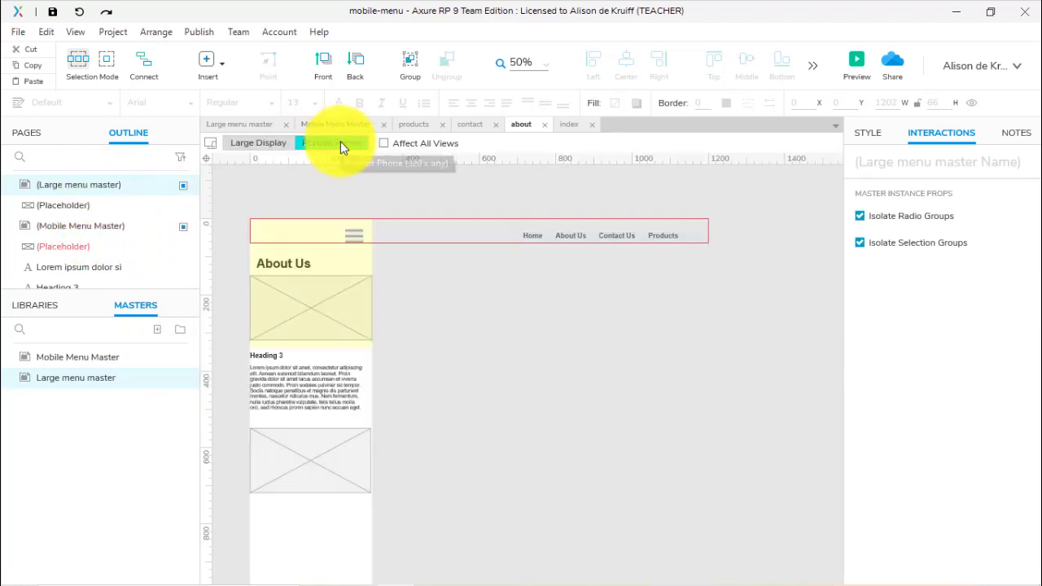
right_click(535, 234)
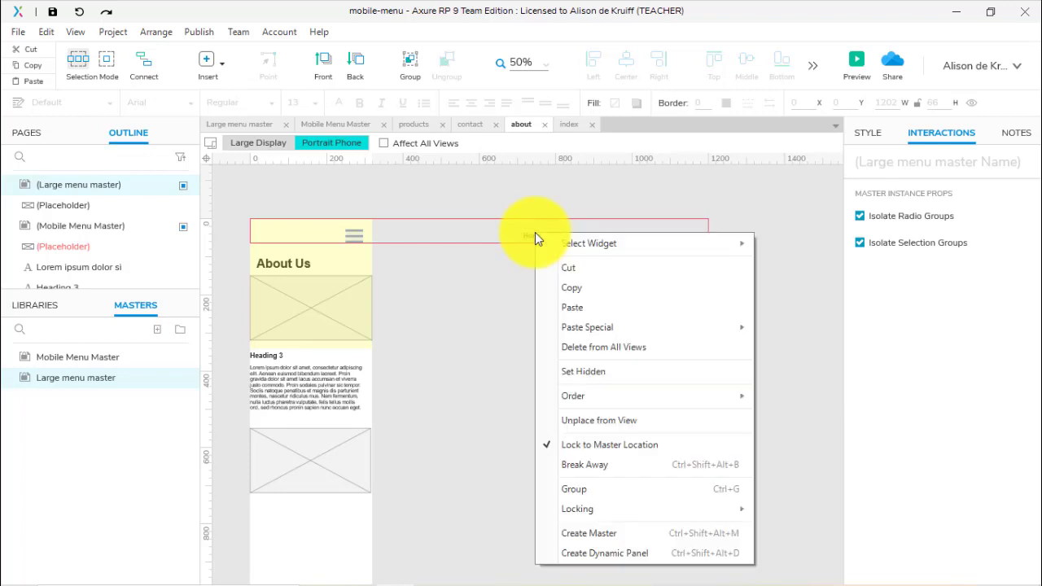
left_click(593, 420)
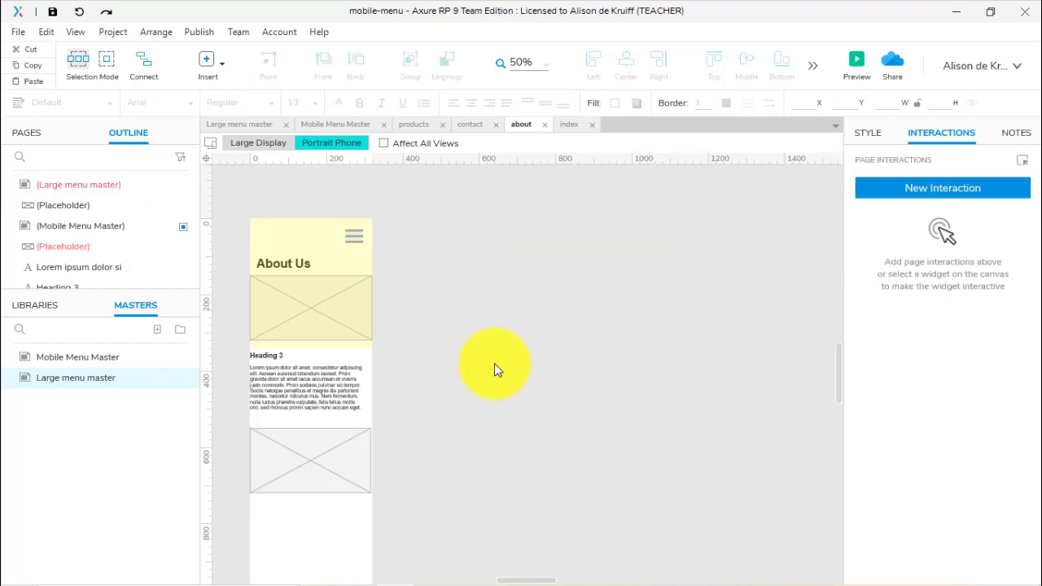
Place the Large menu master on the contact page in Large Display view and unplace it from the Portrait Phone view.
left_click(462, 127)
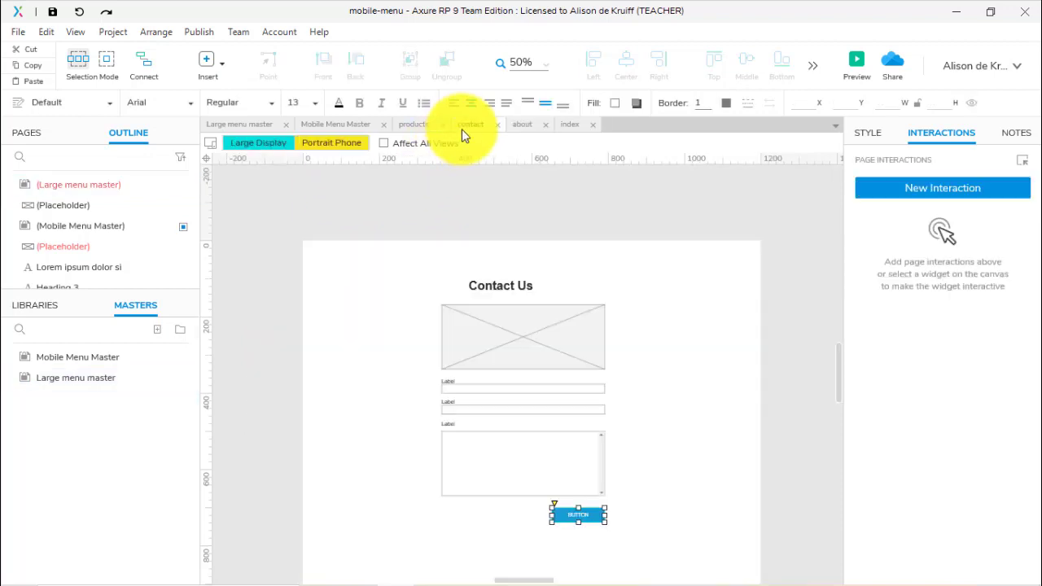
left_click_drag(79, 388, 399, 346)
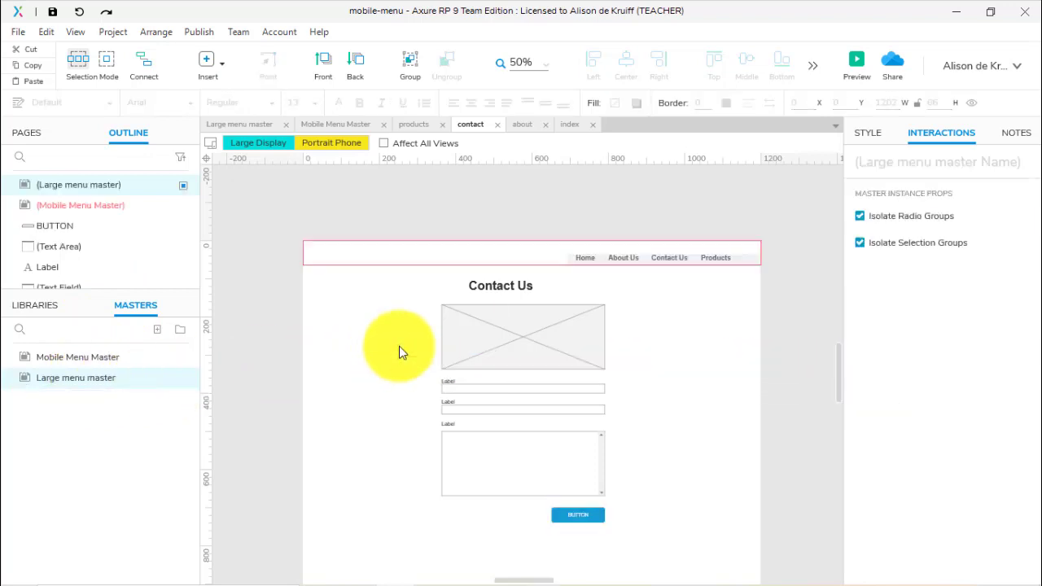
right_click(705, 249)
left_click(702, 255)
left_click(681, 257)
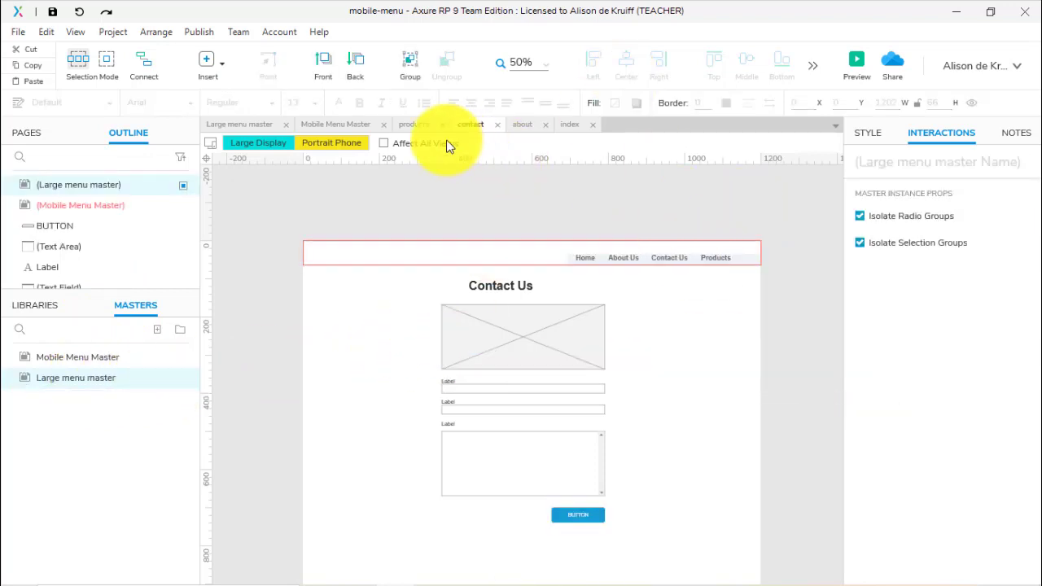
left_click(310, 143)
right_click(623, 257)
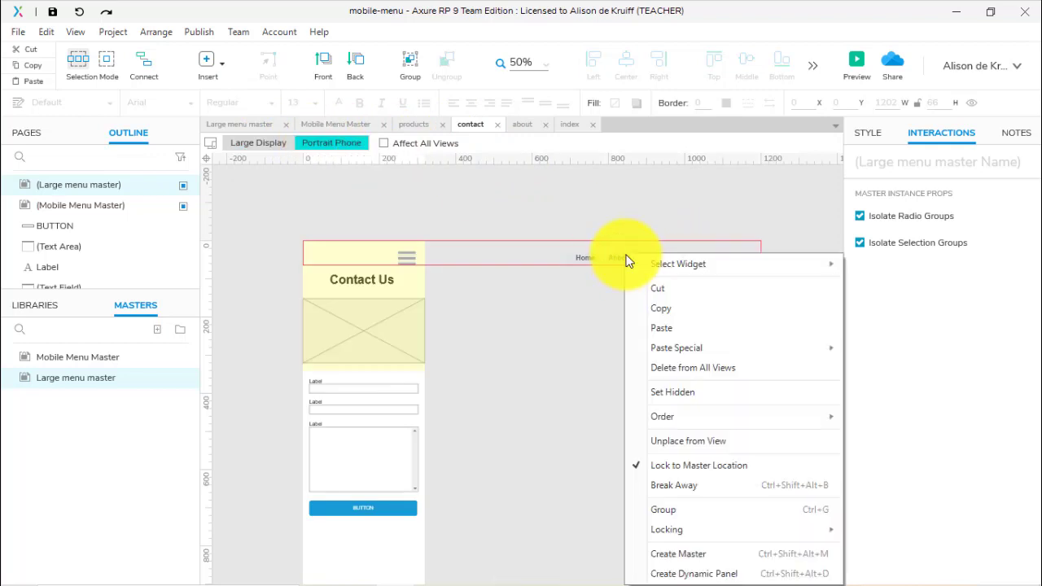
left_click(696, 440)
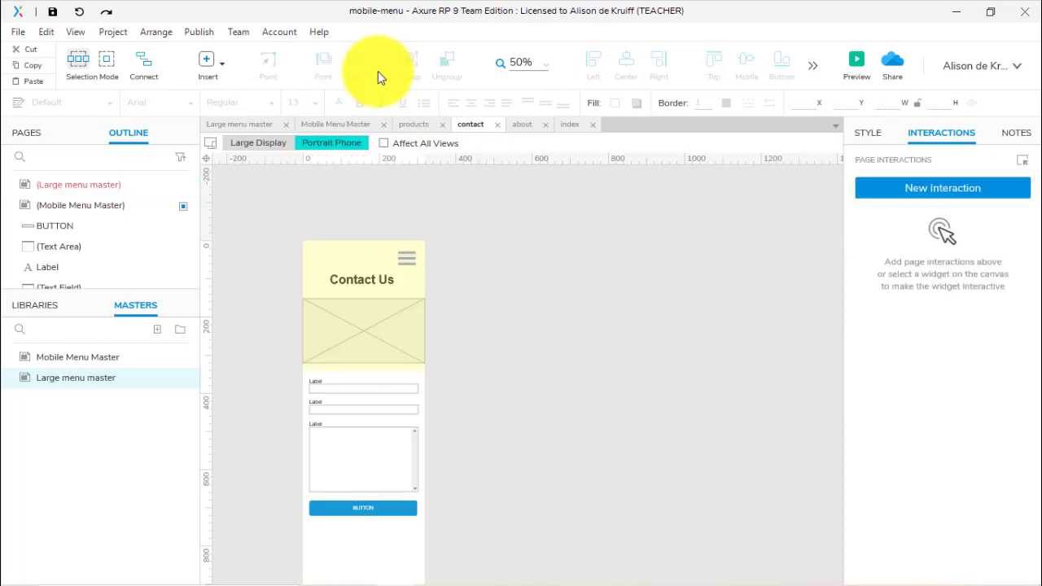
Position the large menu master at X -2, Y 0 on the products page's Large Display view, ending at the page's right edge.
left_click(425, 129)
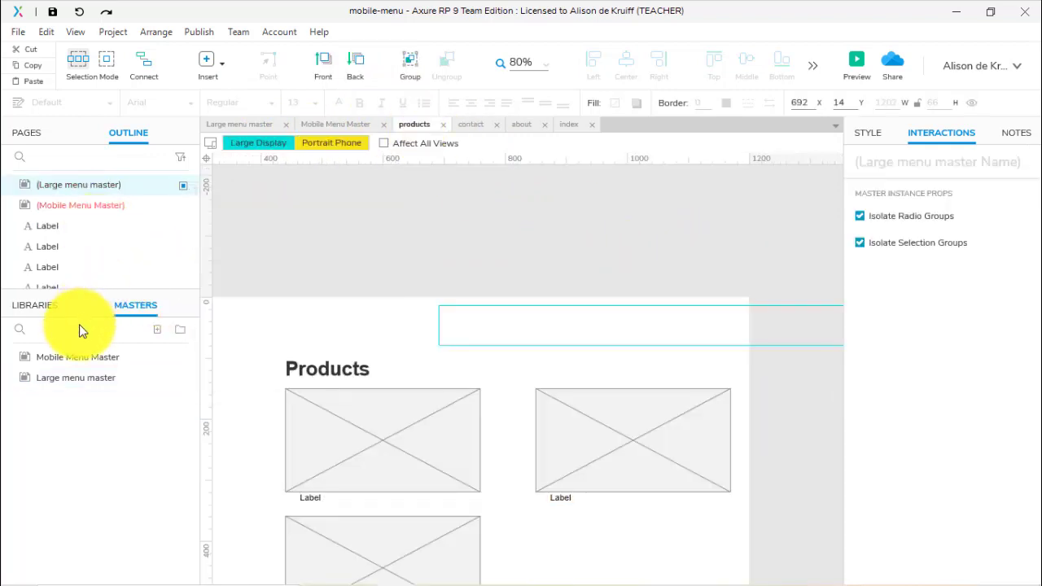
left_click_drag(79, 382, 117, 315)
left_click(720, 318)
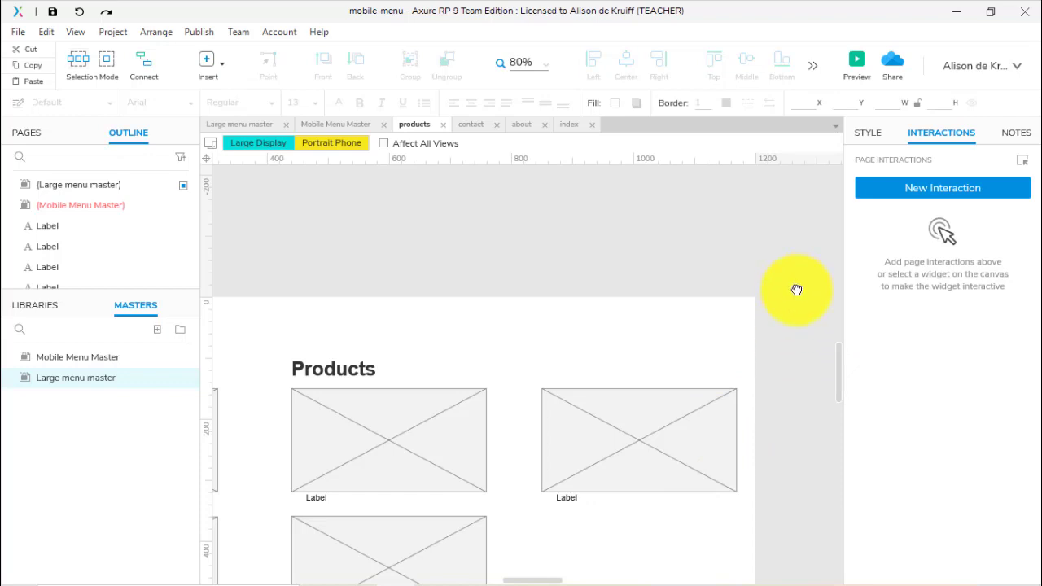
left_click_drag(796, 289, 604, 272)
left_click_drag(761, 316, 337, 316)
left_click(643, 278)
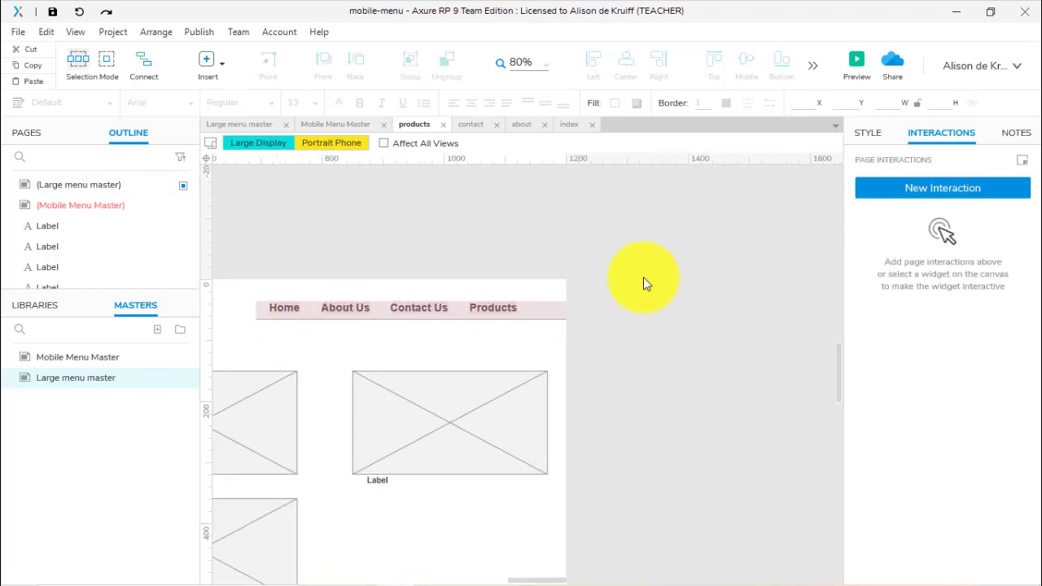
left_click_drag(465, 226, 751, 252)
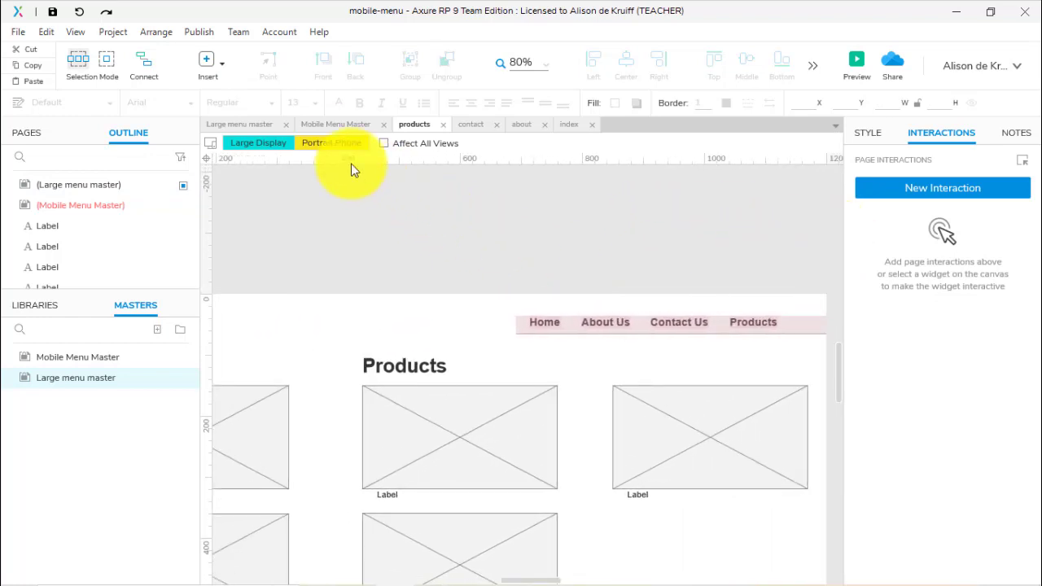
Unplace the large menu master from the products page's Portrait Phone view and save the file.
left_click(332, 143)
left_click(589, 321)
right_click(589, 321)
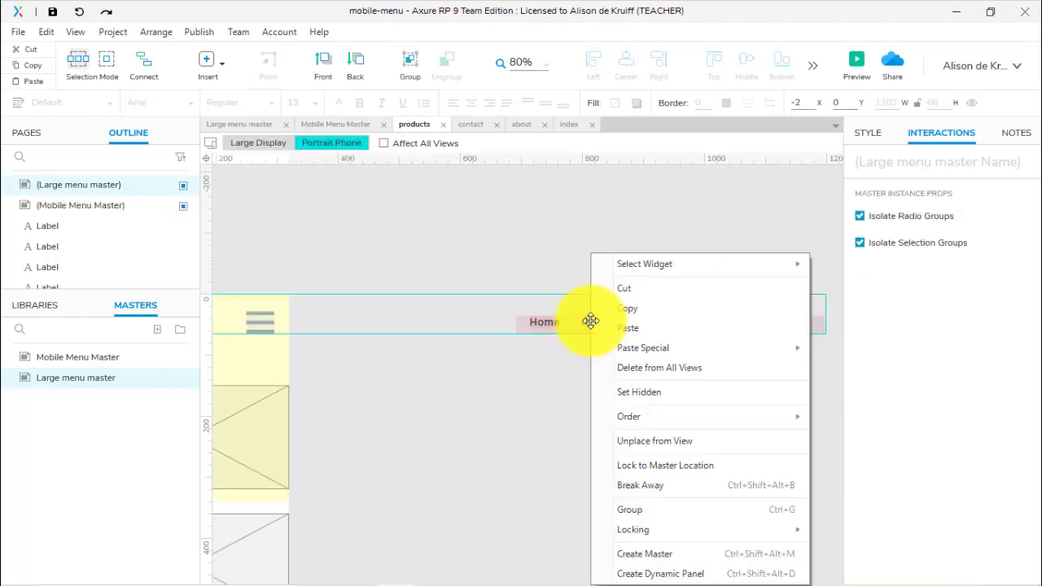
left_click(639, 441)
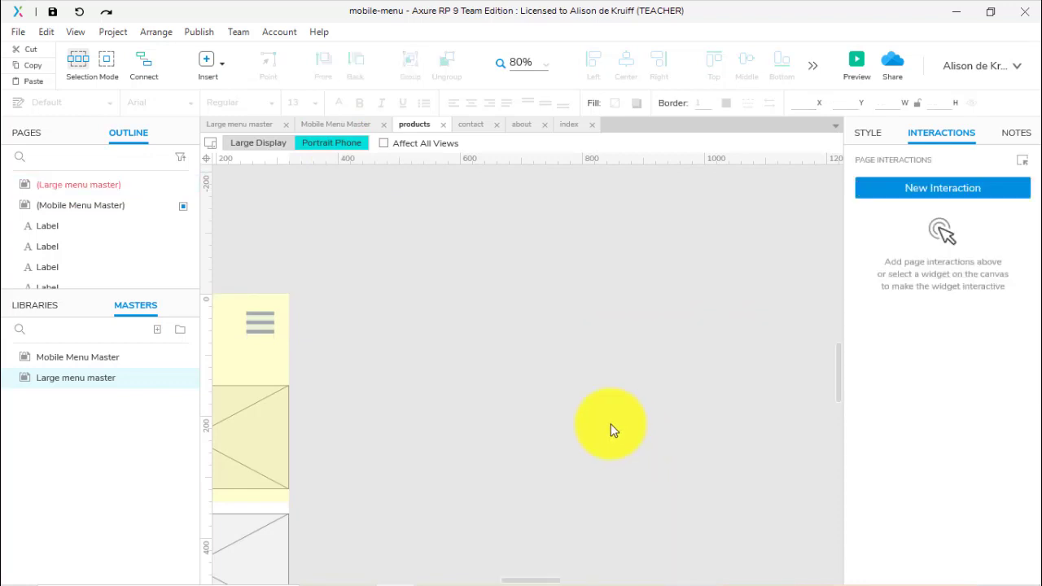
left_click_drag(548, 581, 537, 581)
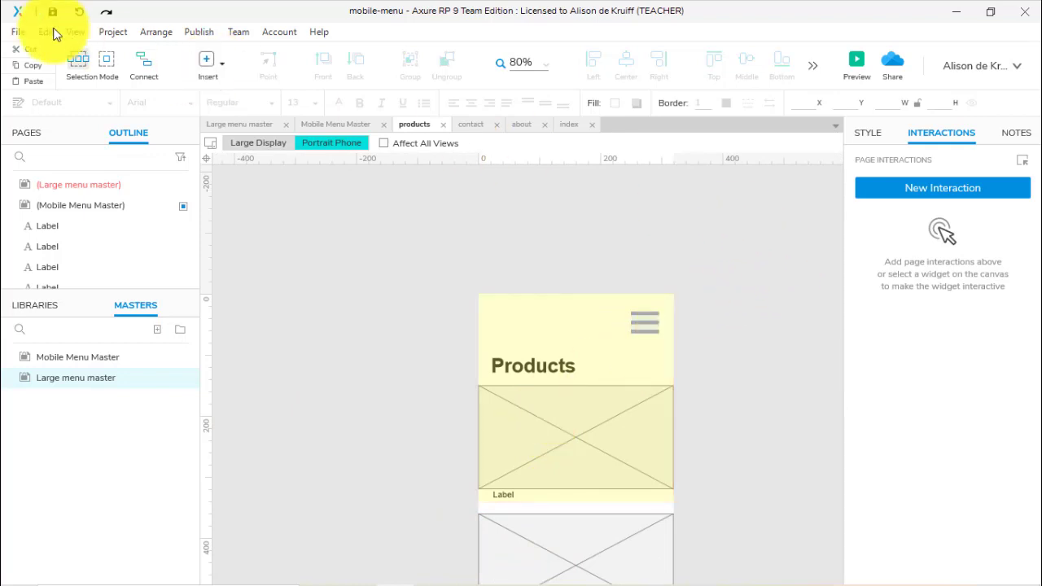
left_click(18, 32)
left_click(36, 135)
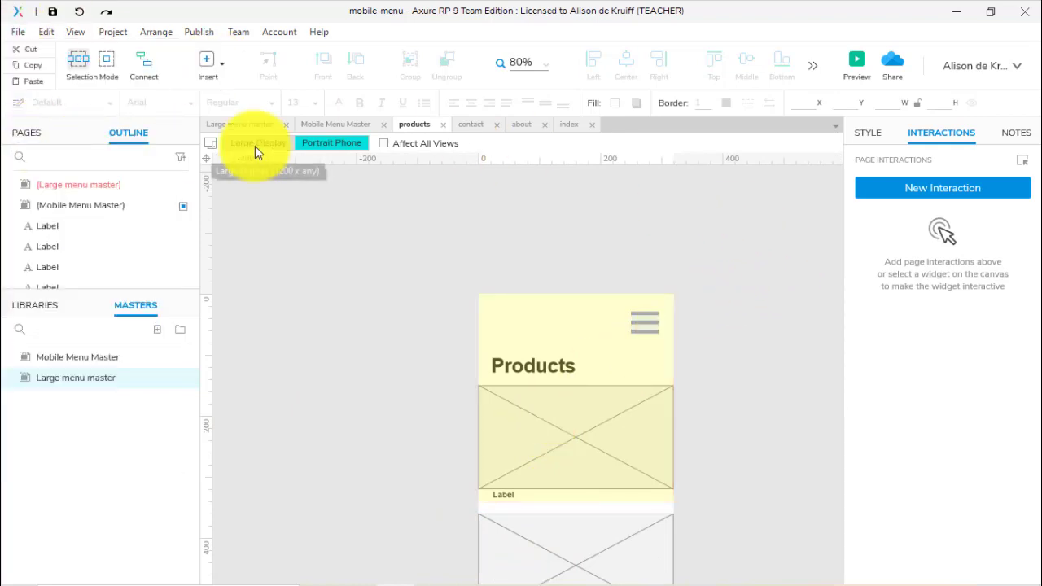
Preview the products page in the browser, switch it to Portrait Phone view and test opening and closing the mobile menu.
left_click(860, 65)
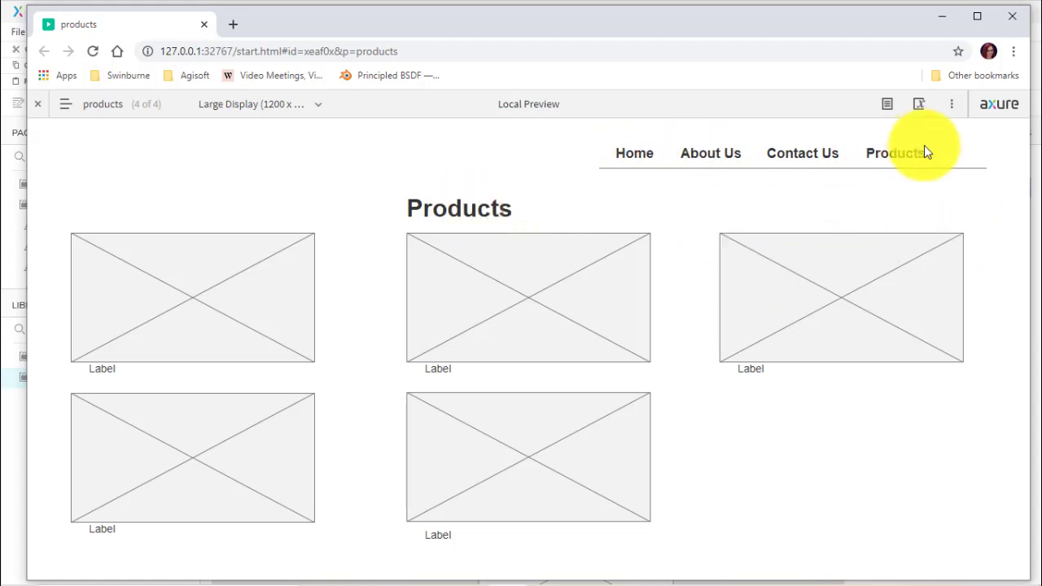
left_click(264, 103)
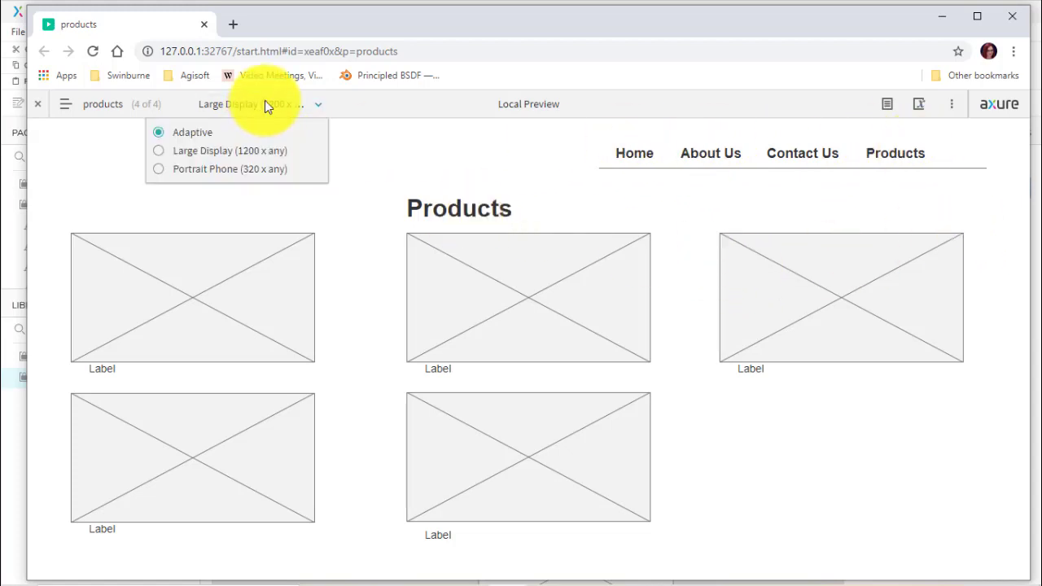
left_click(217, 171)
left_click(611, 162)
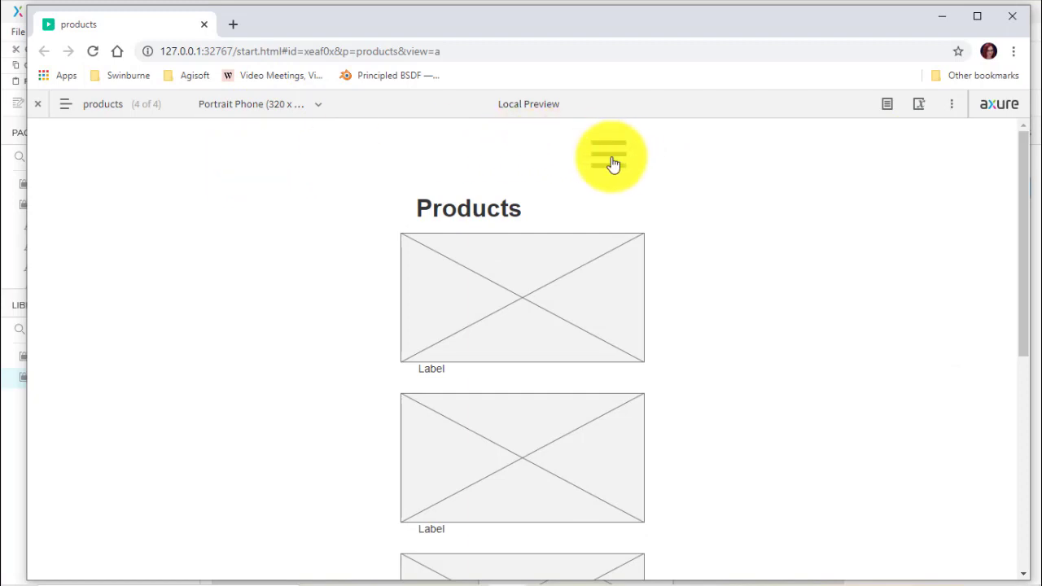
left_click(611, 162)
left_click(611, 162)
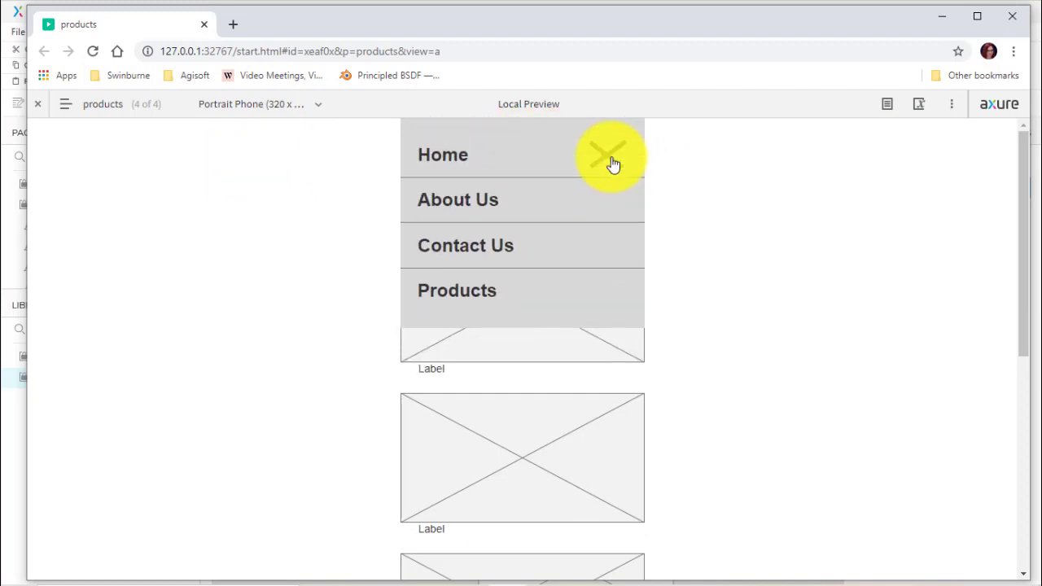
left_click(613, 164)
Switch the products preview to Large Display, return it to Adaptive view, and widen the browser window slightly.
left_click(283, 103)
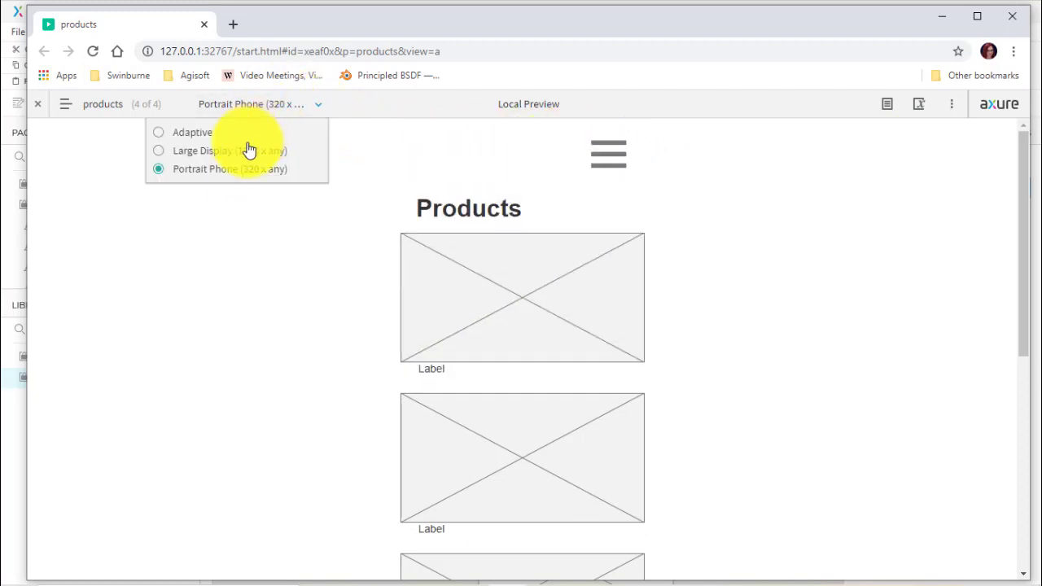
left_click(247, 152)
left_click(259, 104)
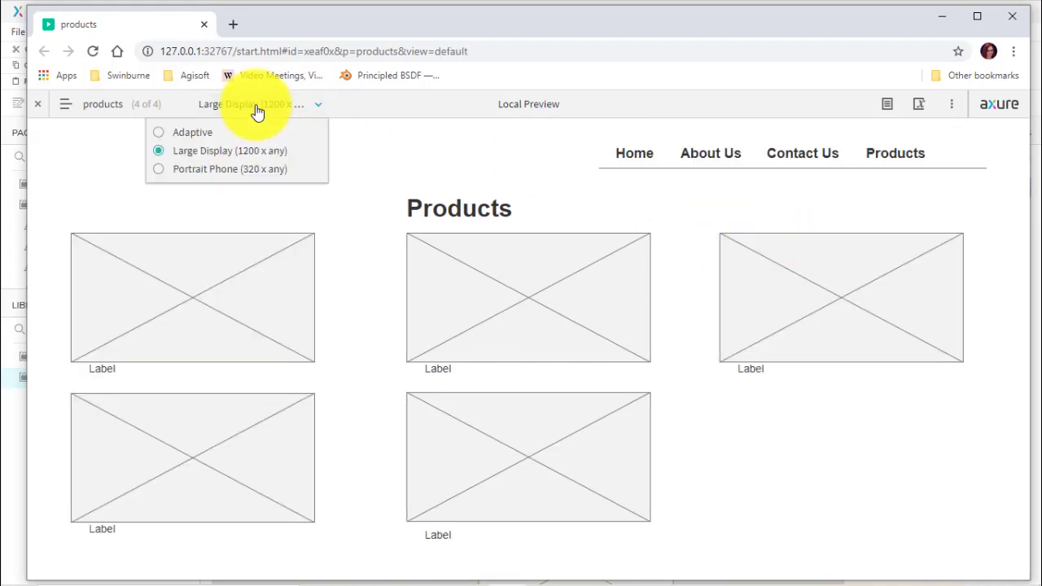
left_click(230, 142)
left_click(261, 106)
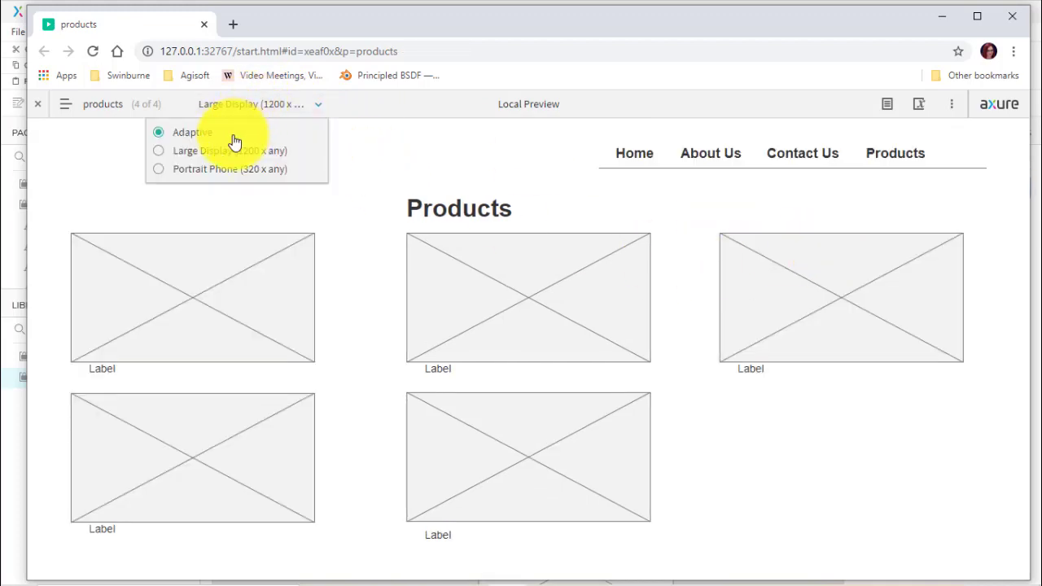
left_click(186, 141)
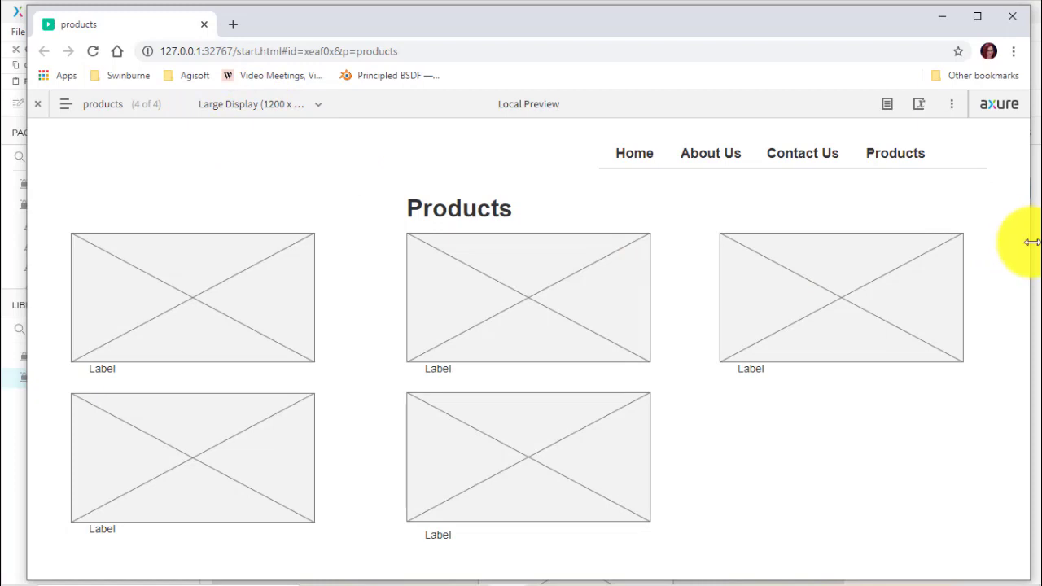
left_click_drag(1033, 242, 1037, 308)
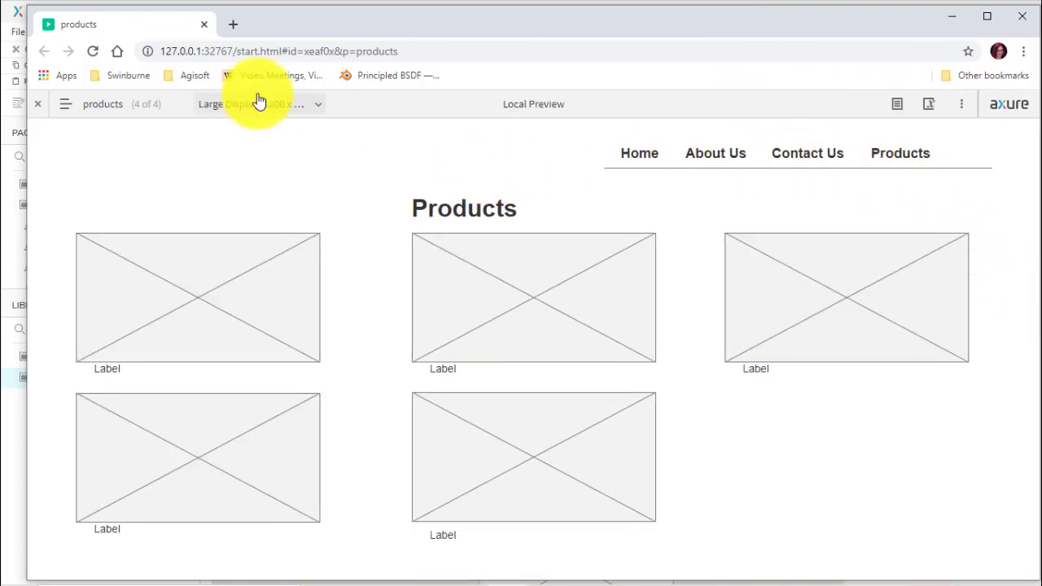
Show the preview's page list, go to the about page and follow the Contact Us link in its mobile menu.
left_click(67, 104)
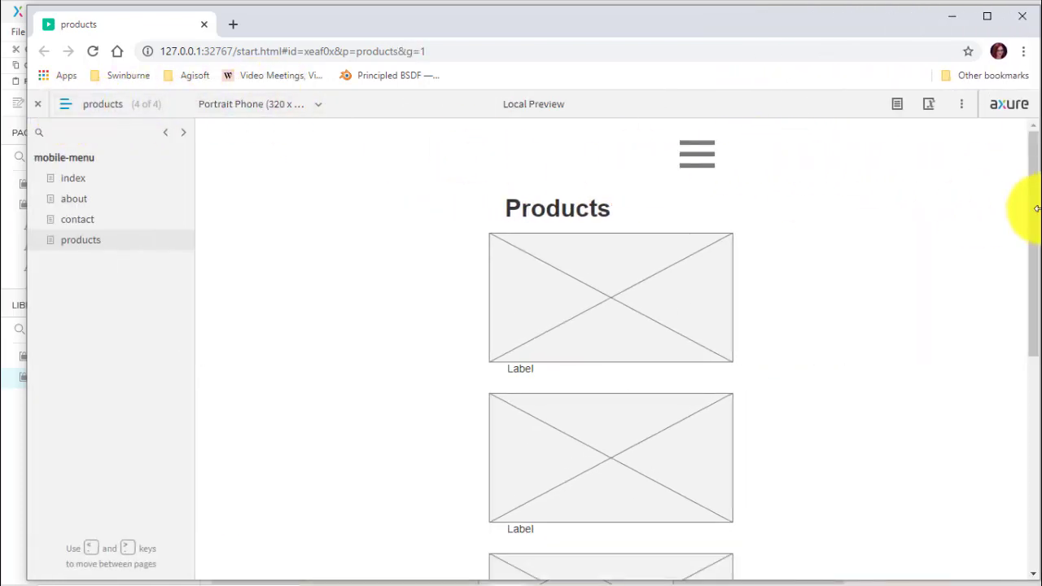
left_click(85, 203)
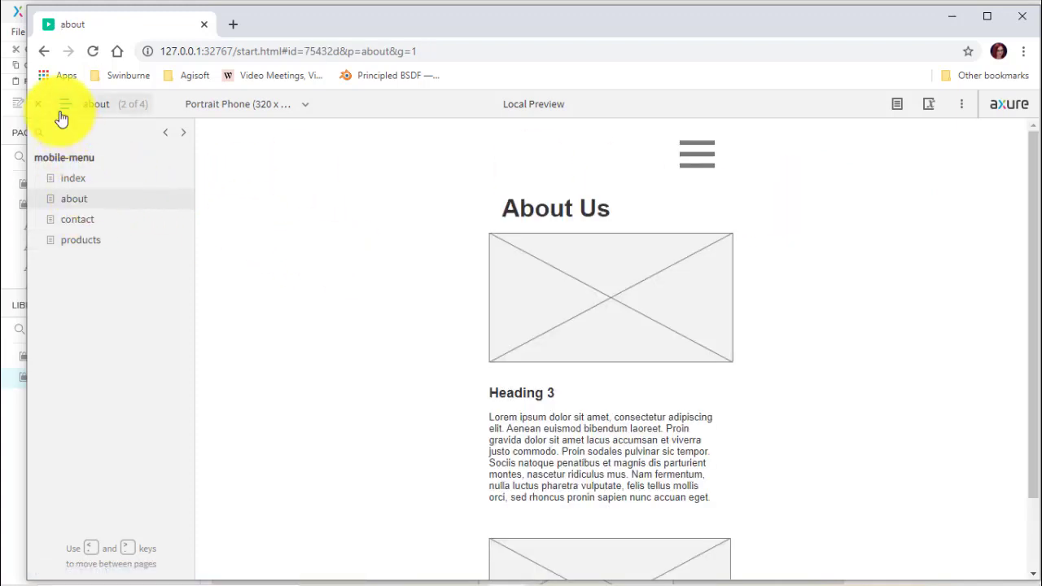
left_click(697, 156)
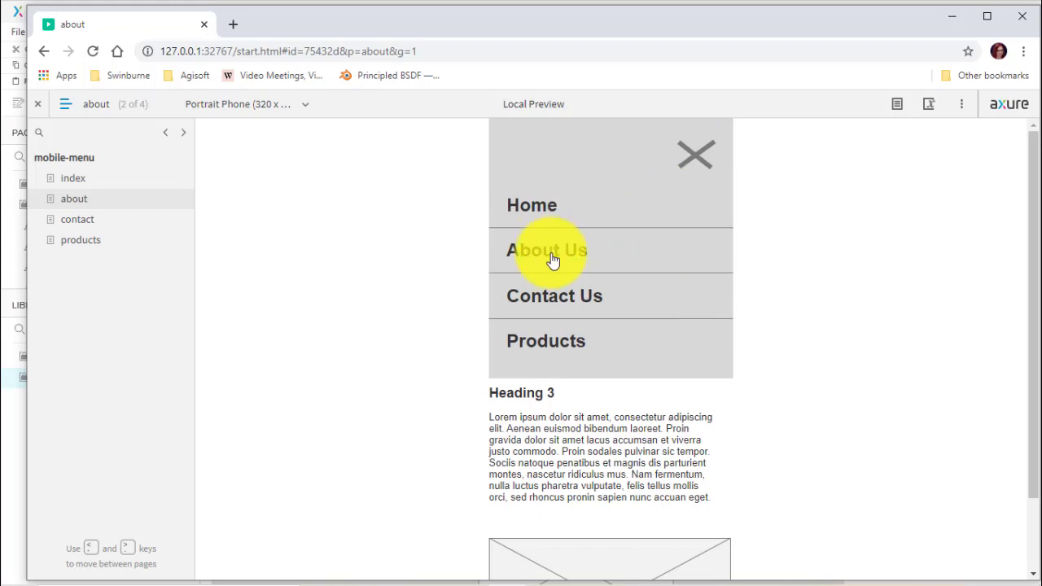
left_click(574, 306)
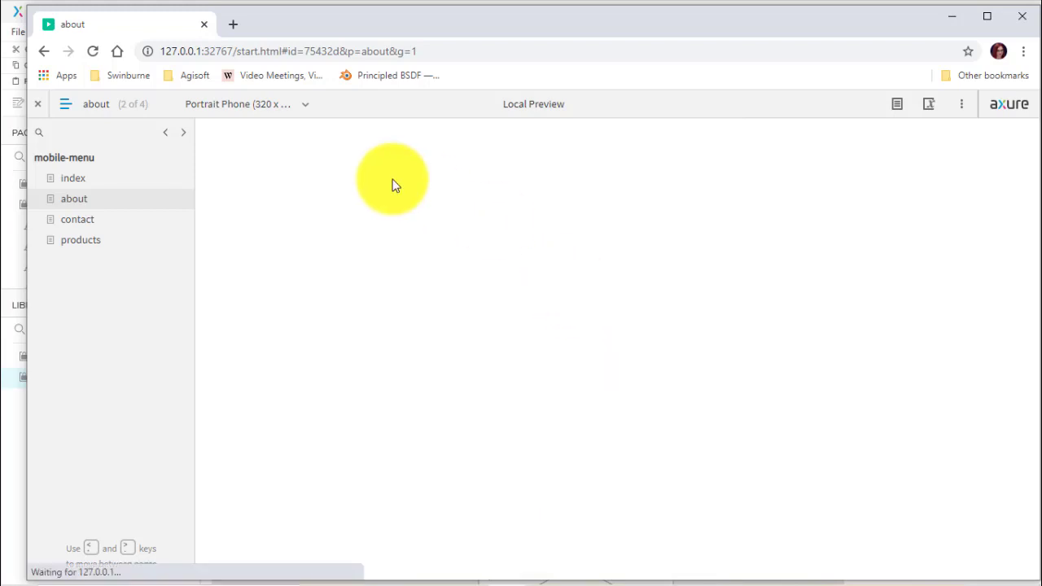
Hide the preview's page list and narrow the browser window to test the contact page's adaptive switch to Portrait Phone view.
left_click(253, 118)
left_click(210, 132)
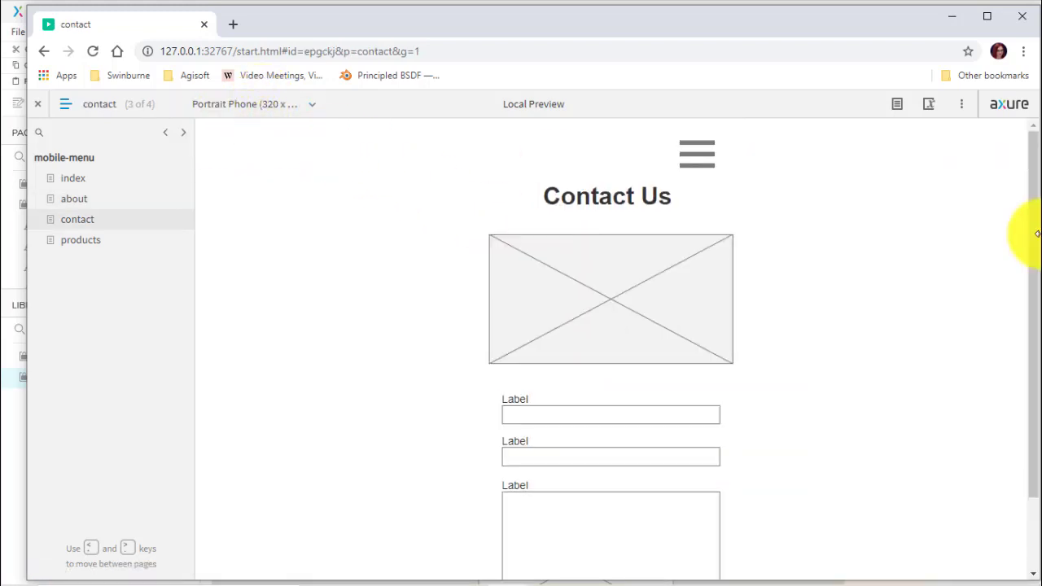
left_click(66, 104)
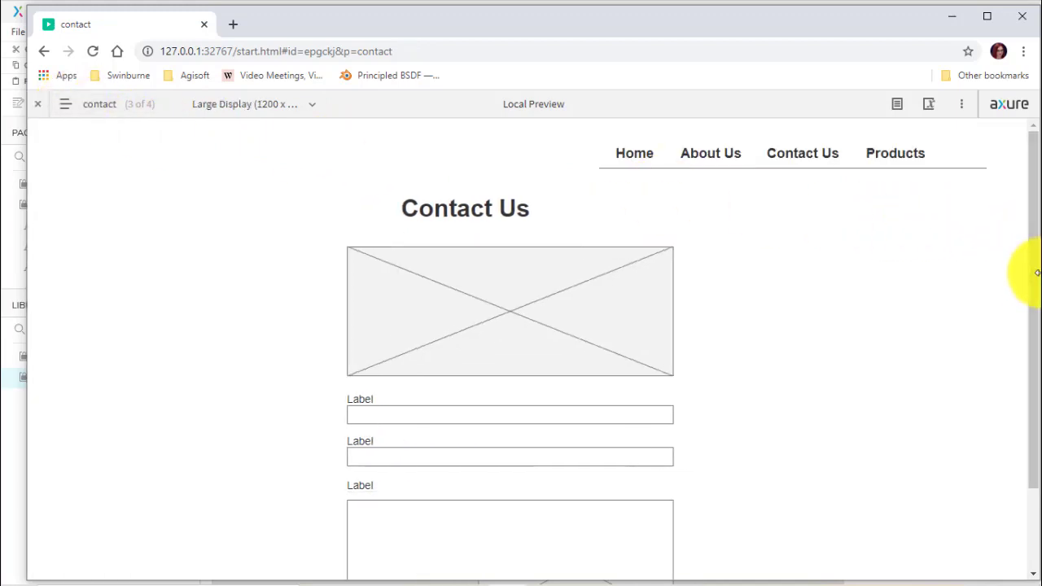
left_click_drag(1023, 272, 1023, 314)
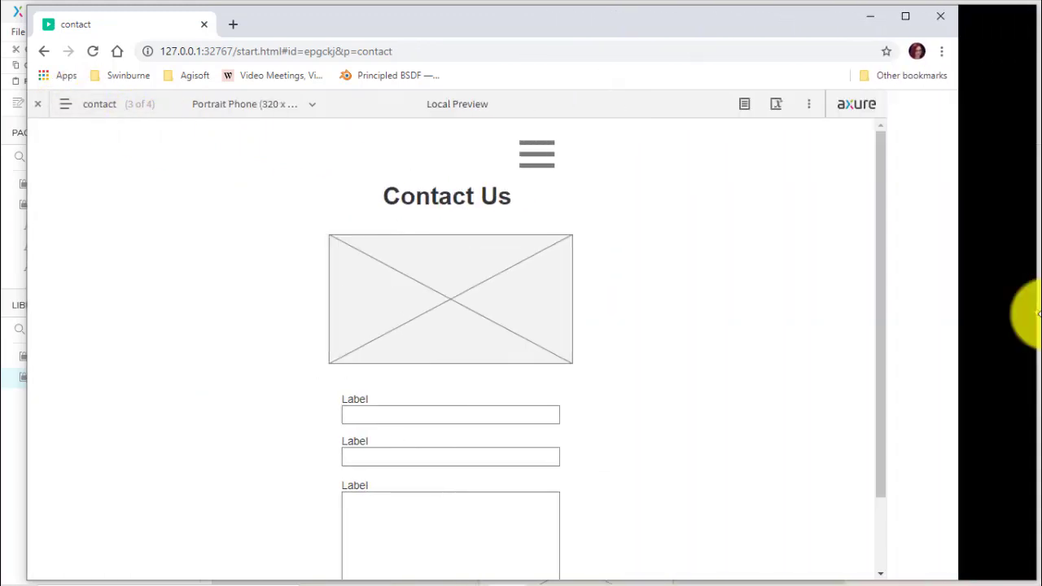